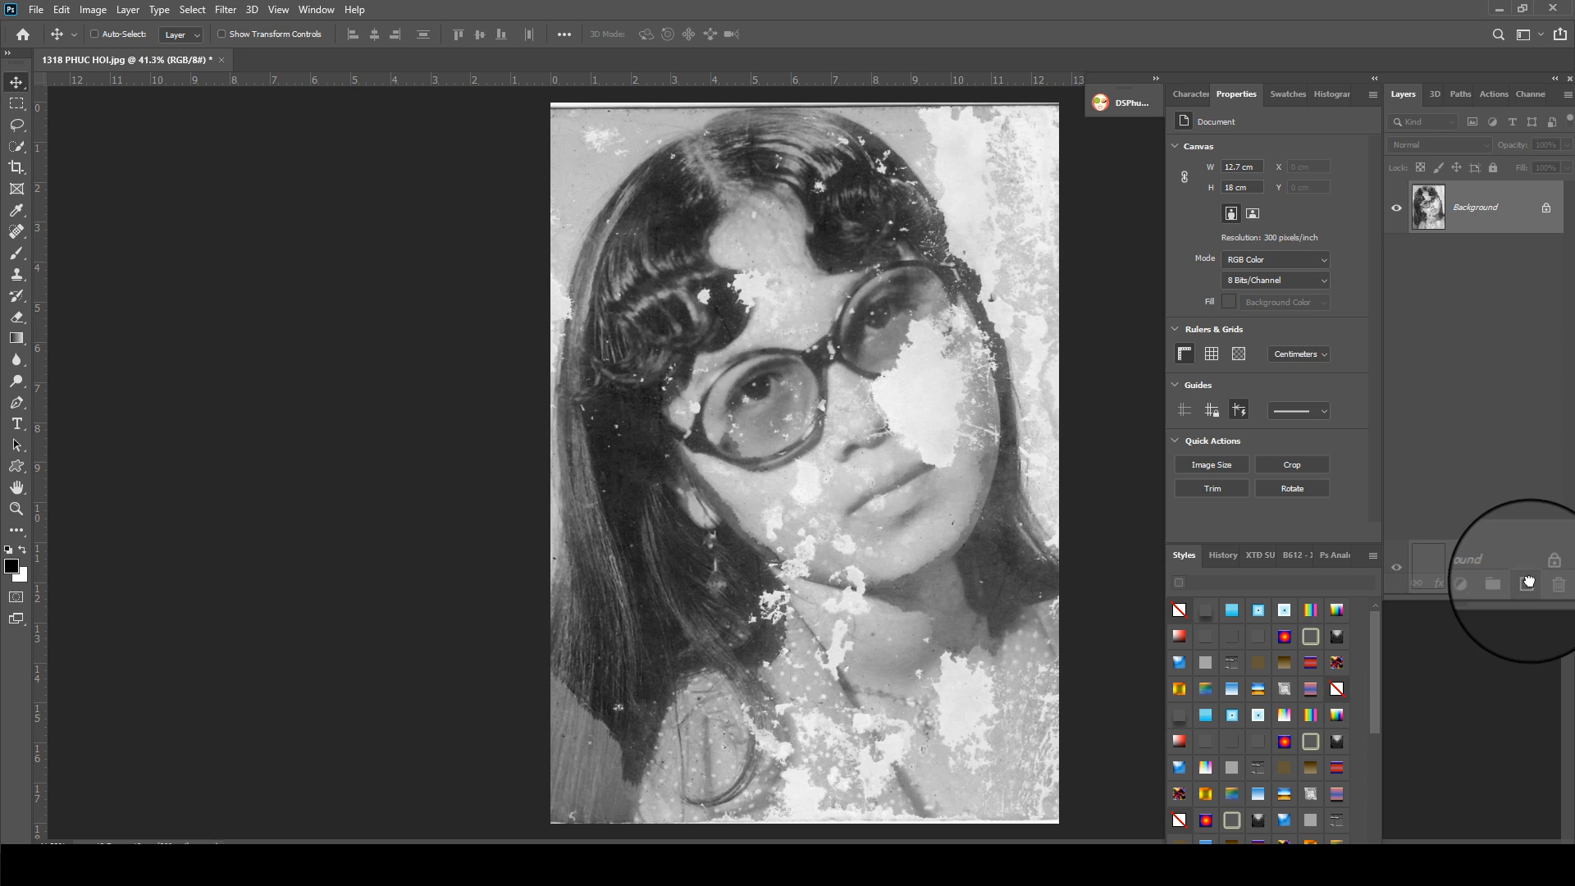
# - Duplicate the Background layer and apply the merged image to the copy with Soft Light blending at 50% opacity
pyautogui.moveTo(1527, 581); pyautogui.dragTo(1527, 582)
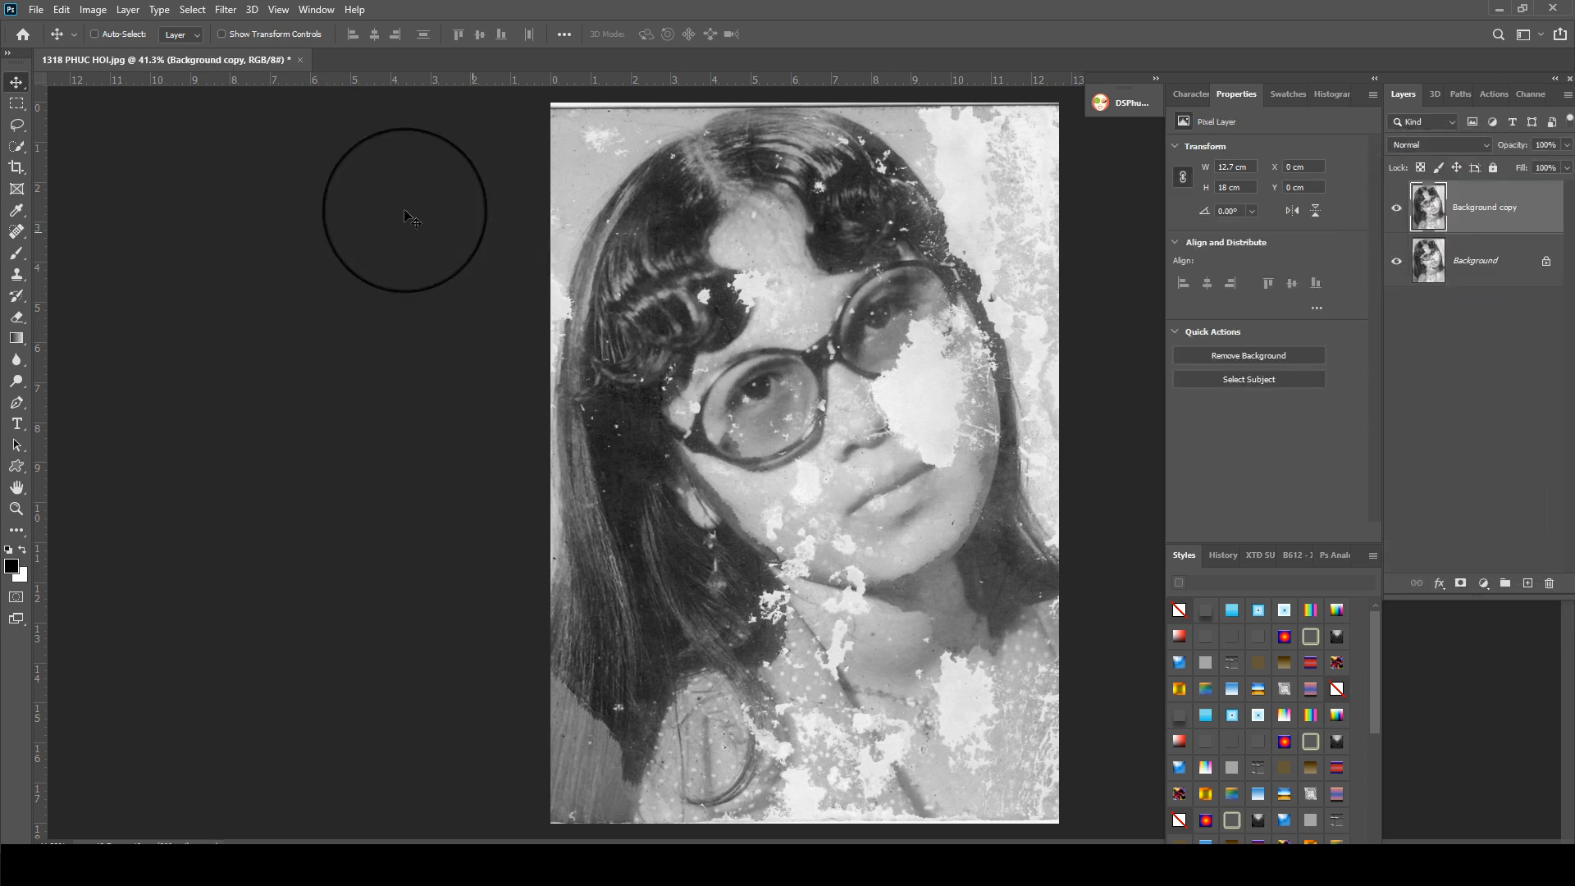
pyautogui.click(93, 9)
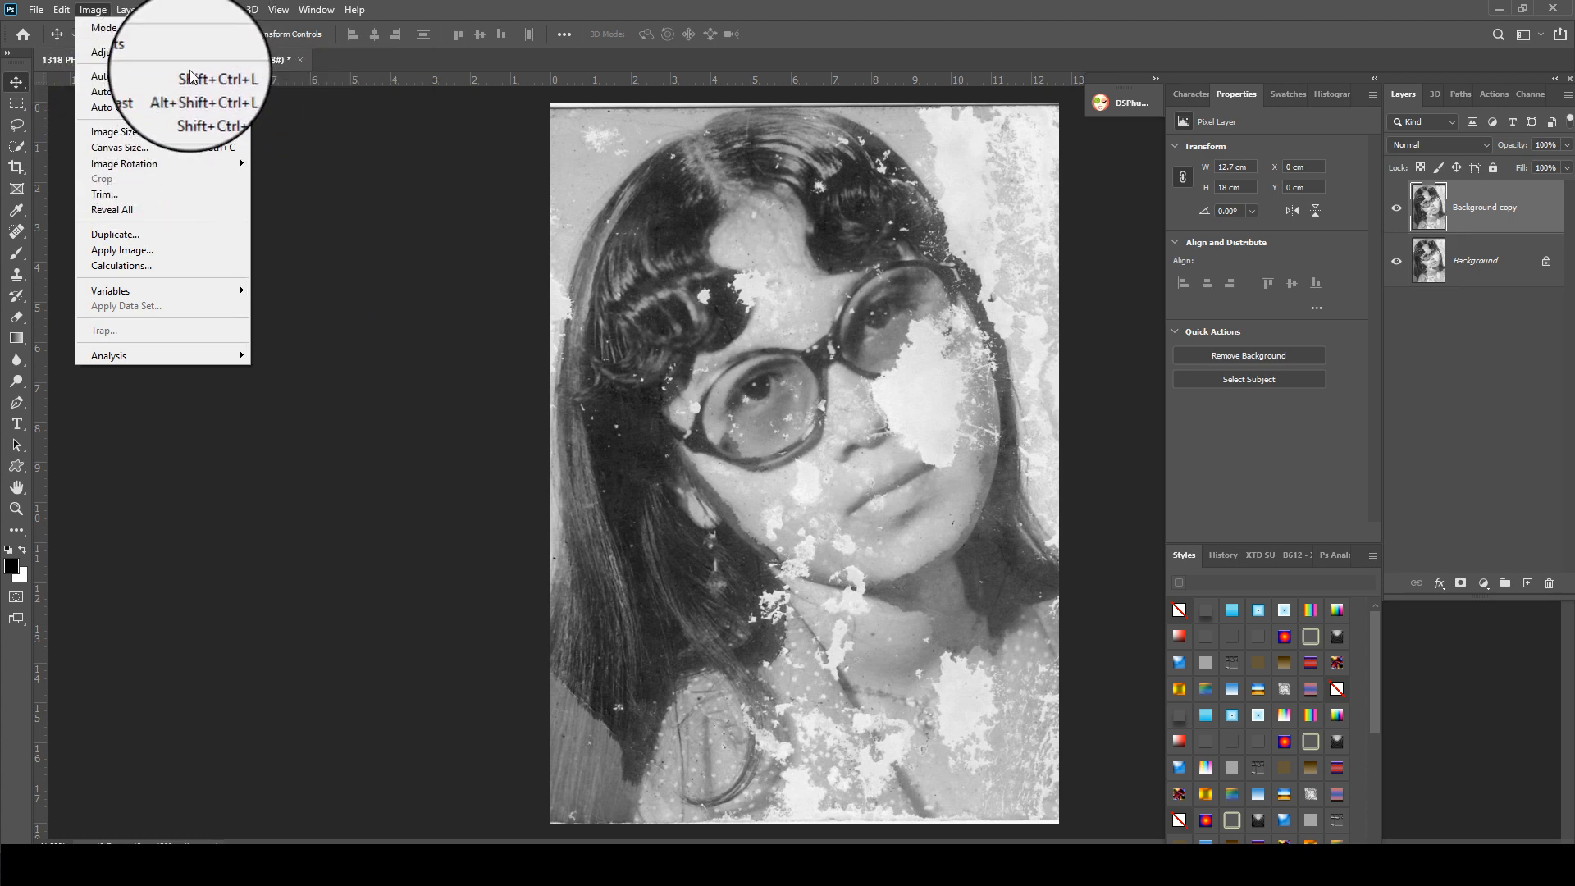
pyautogui.click(175, 252)
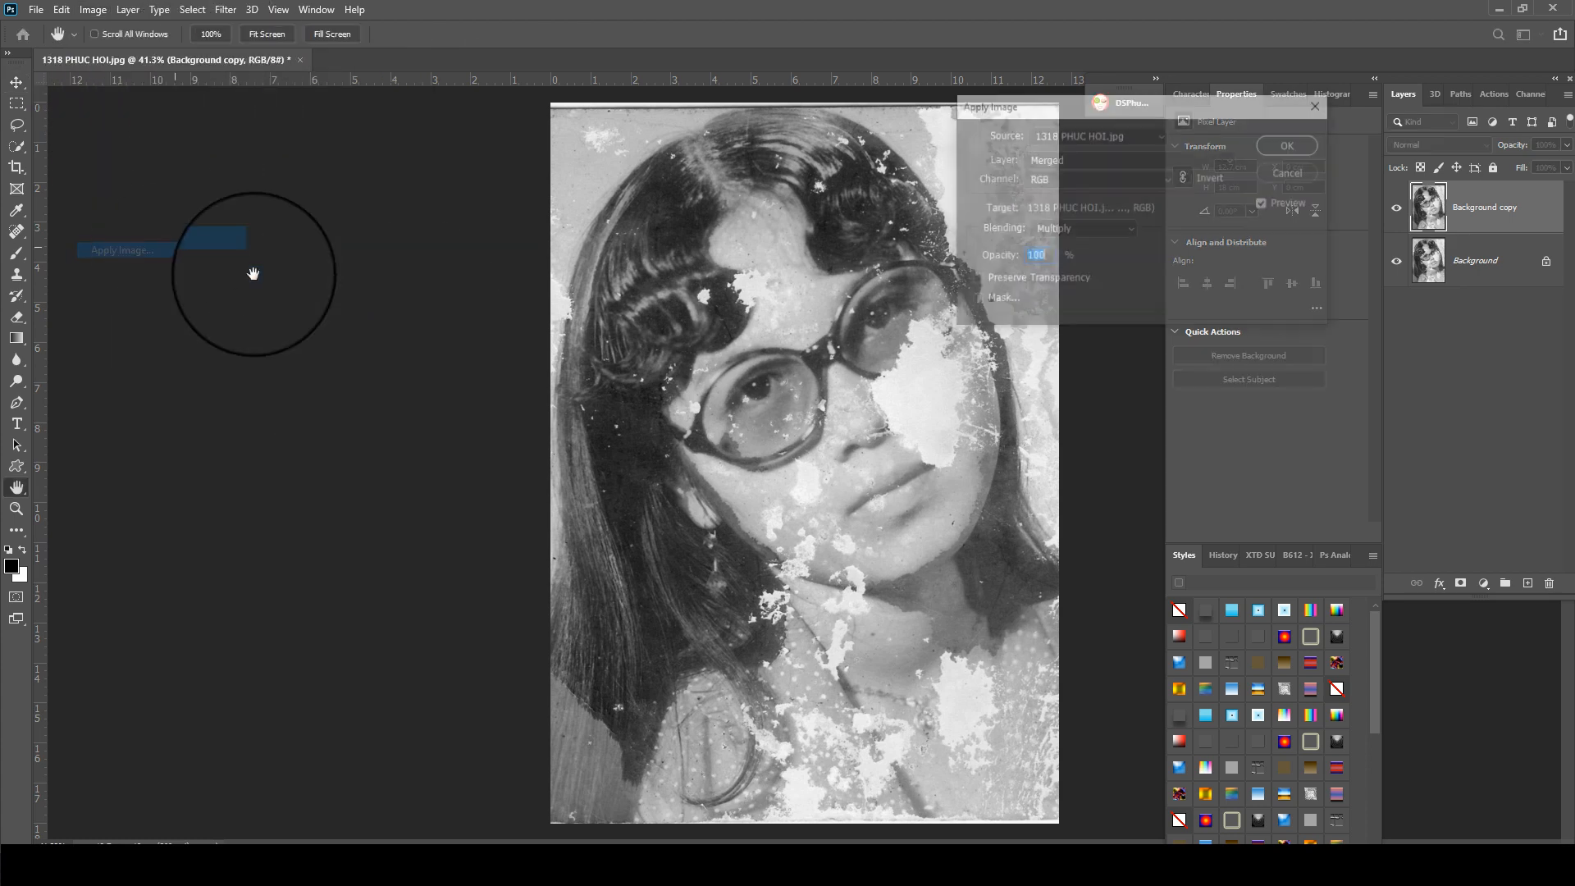
pyautogui.click(1081, 229)
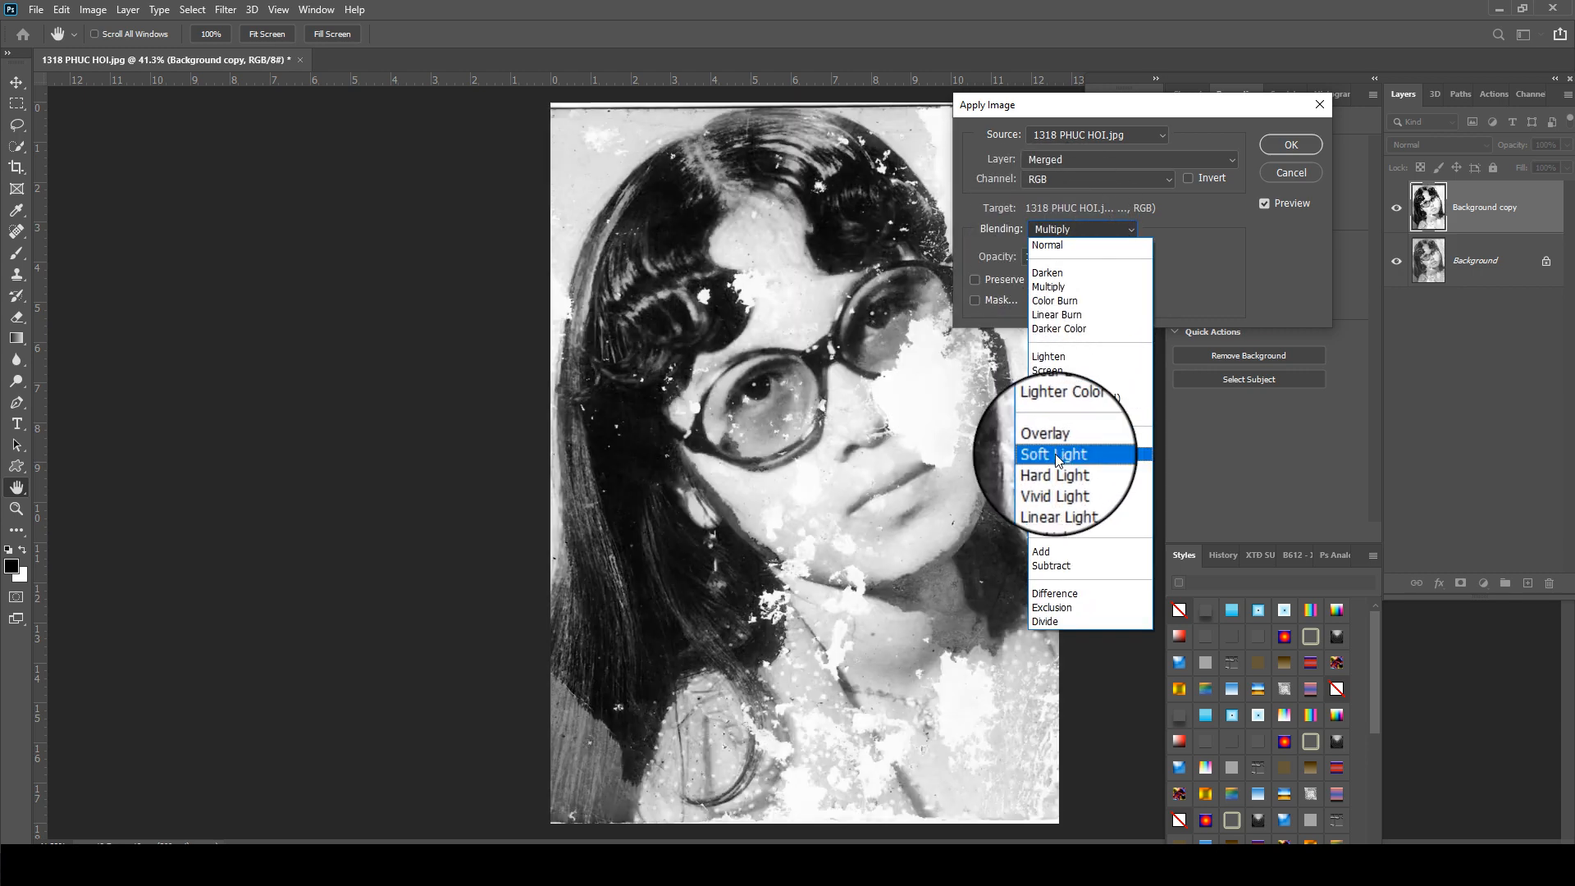
pyautogui.click(1054, 453)
pyautogui.click(1267, 202)
pyautogui.click(1268, 201)
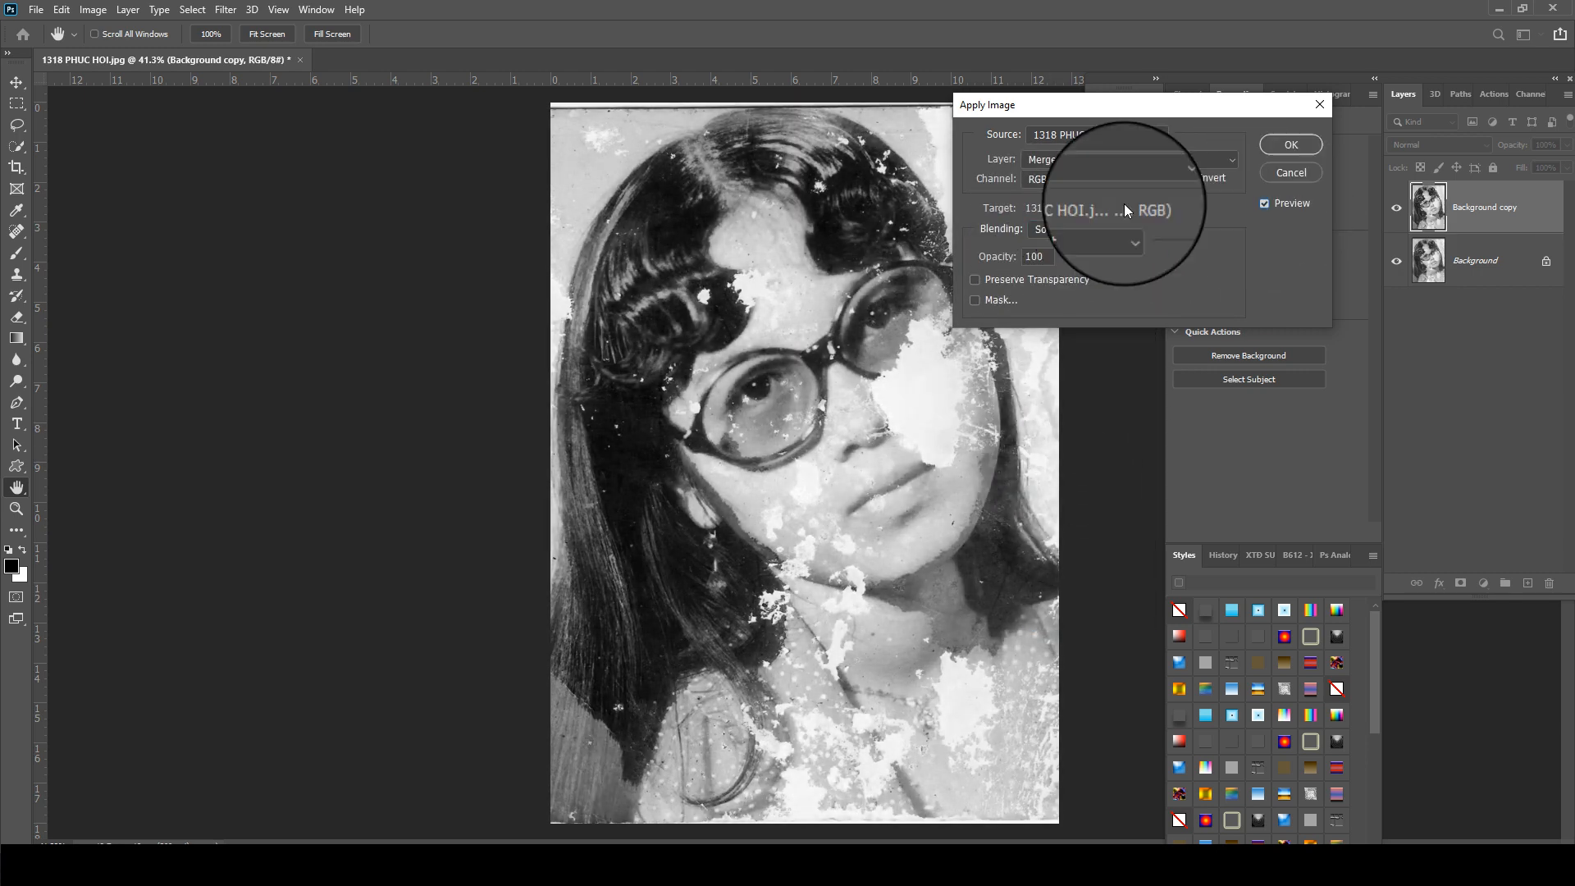
pyautogui.moveTo(1046, 258); pyautogui.dragTo(926, 264)
pyautogui.write('50')
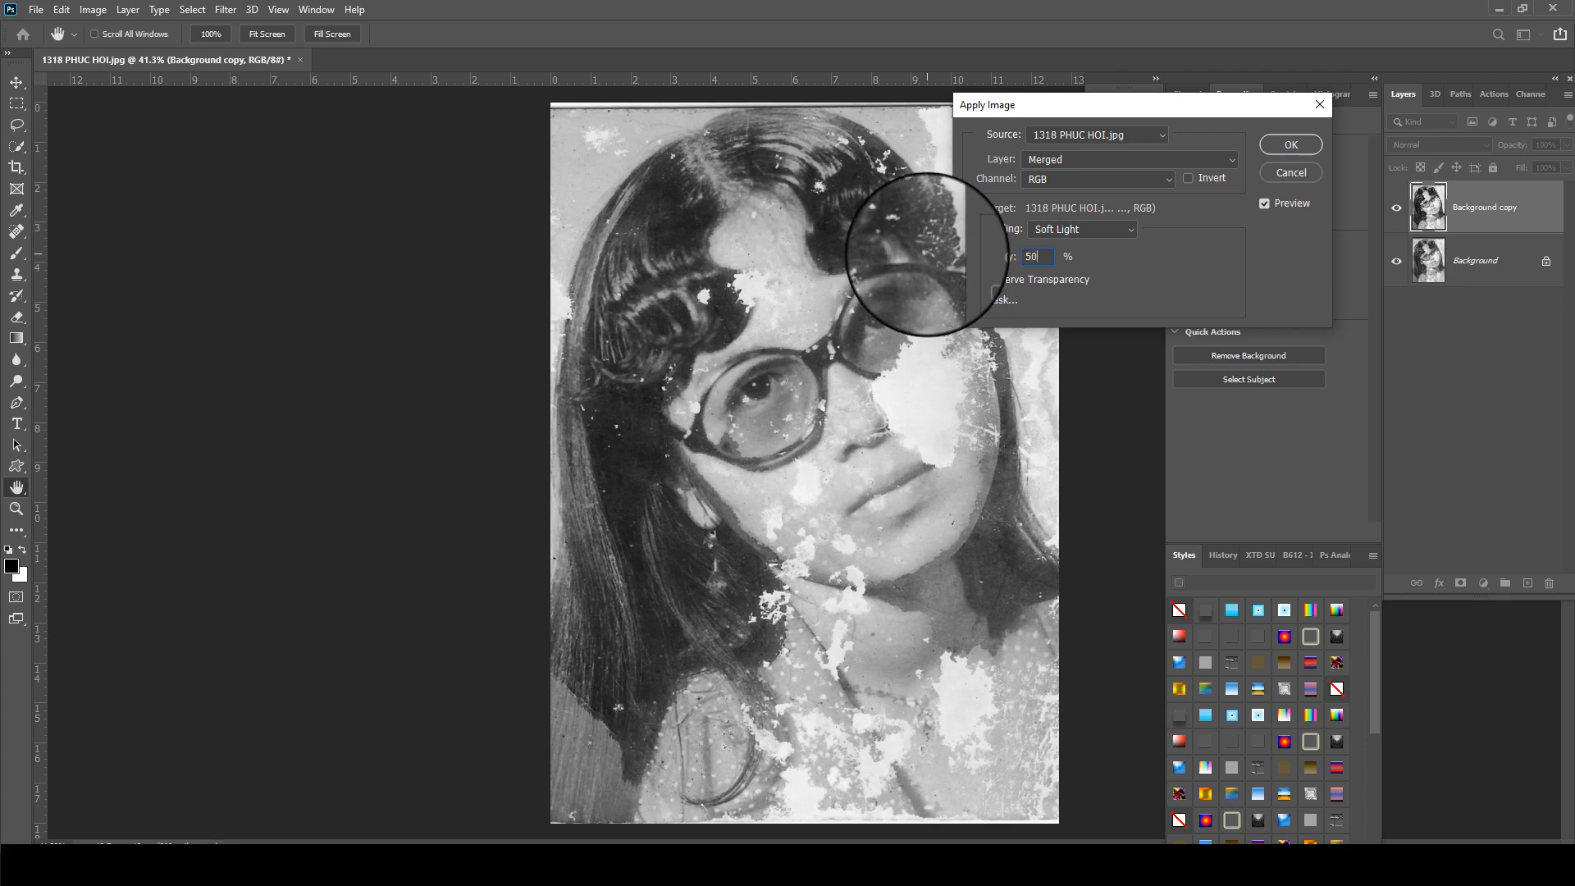
pyautogui.press('Return')
# - Examine the damaged areas across the woman's hair, glasses, face and clothing
pyautogui.scroll(1, 1021, 238)
pyautogui.scroll(4, 517, 302)
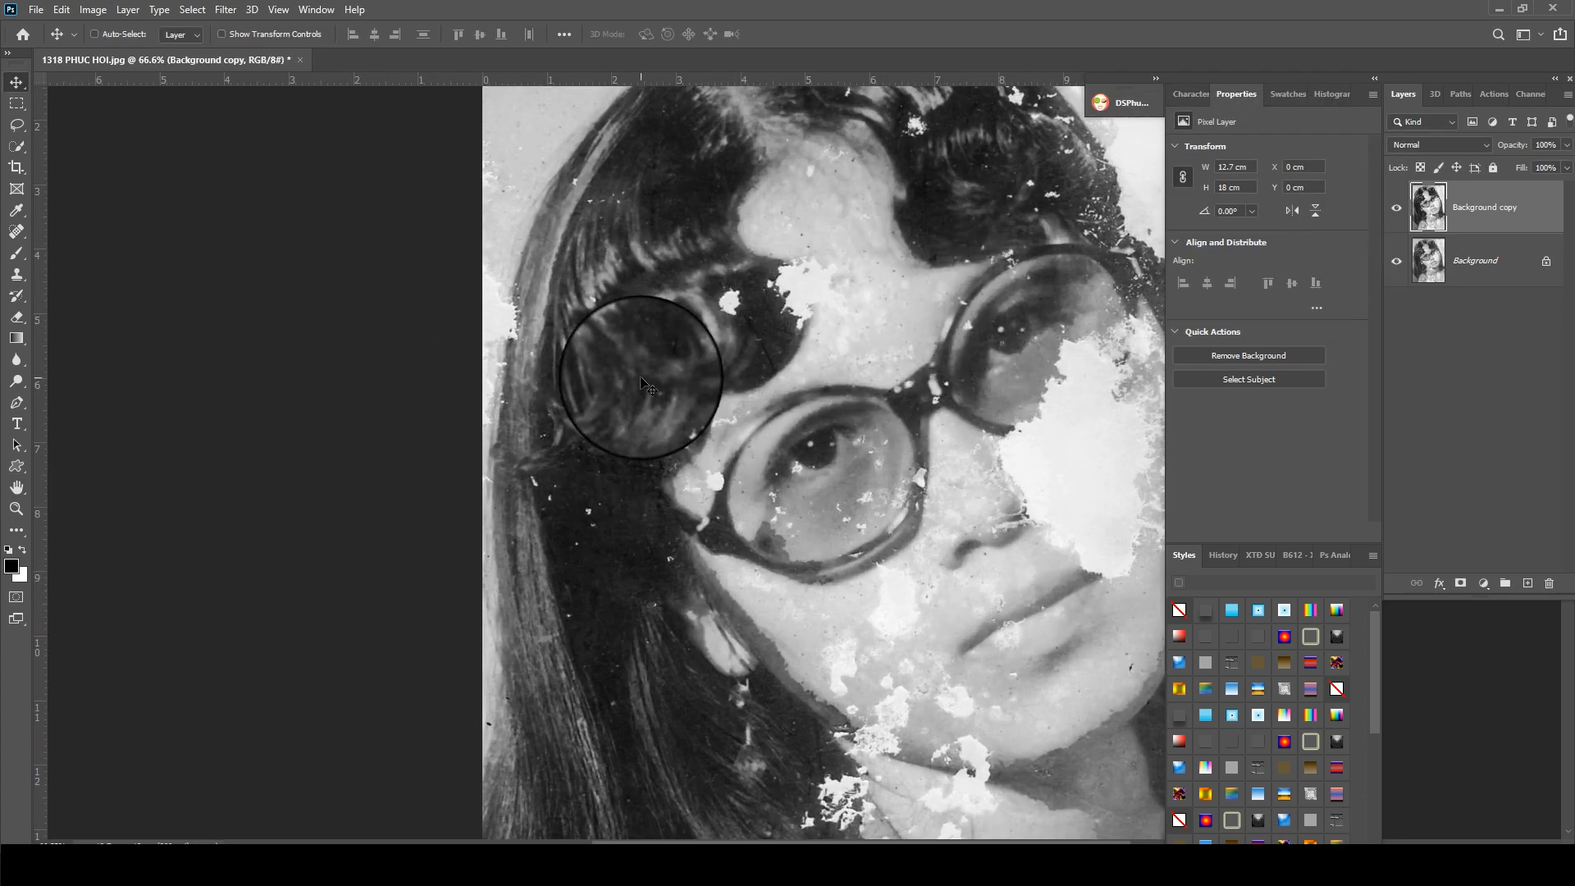
pyautogui.scroll(-4, 636, 340)
pyautogui.moveTo(808, 421); pyautogui.dragTo(695, 86)
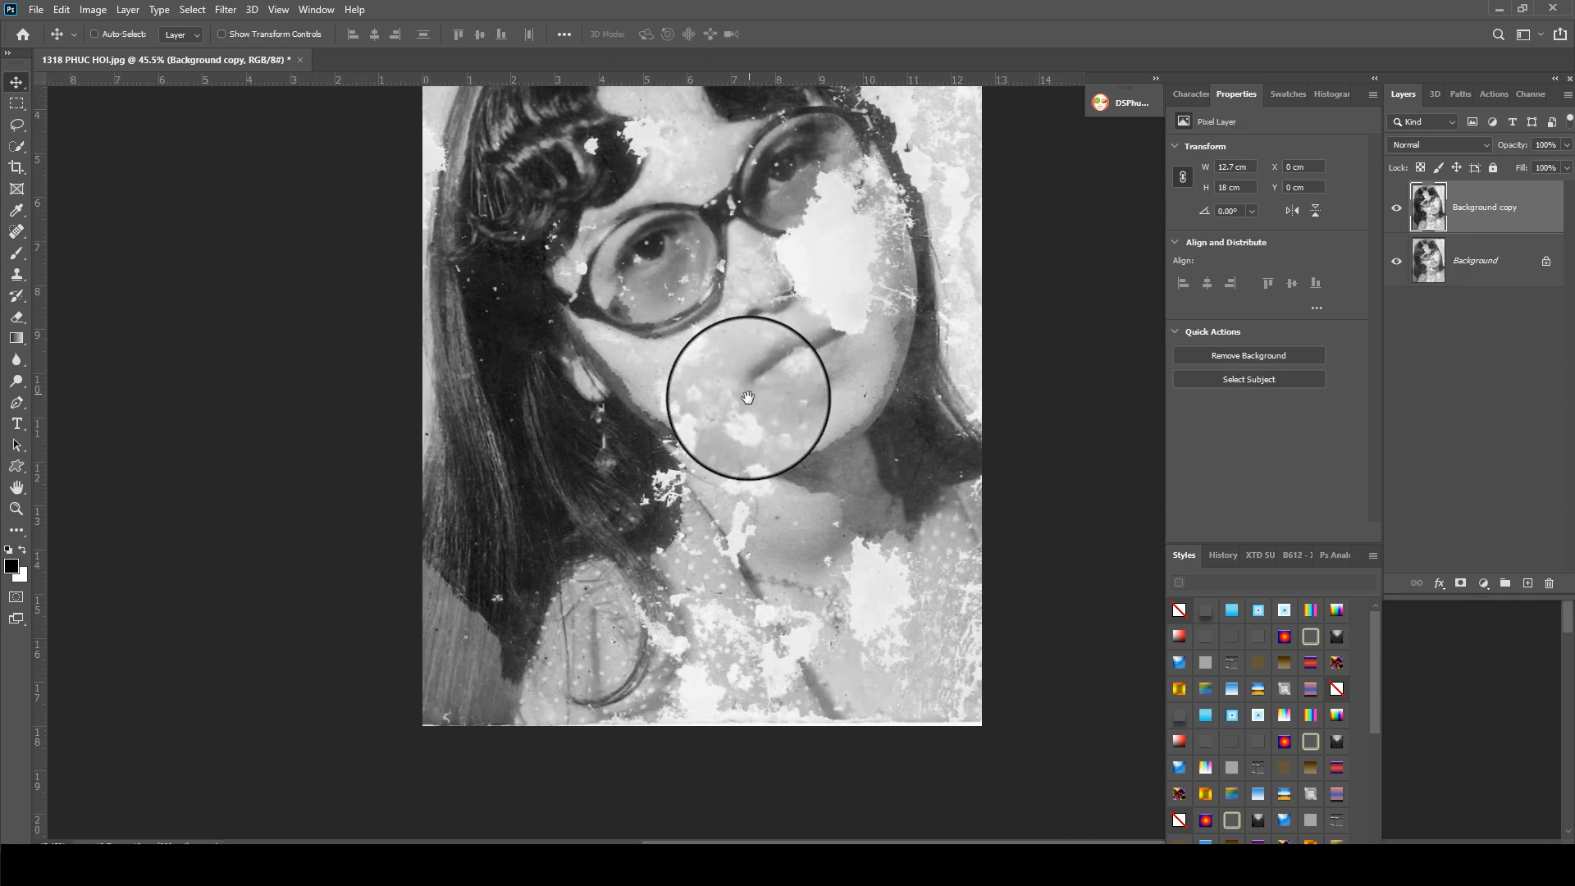
pyautogui.scroll(5, 720, 351)
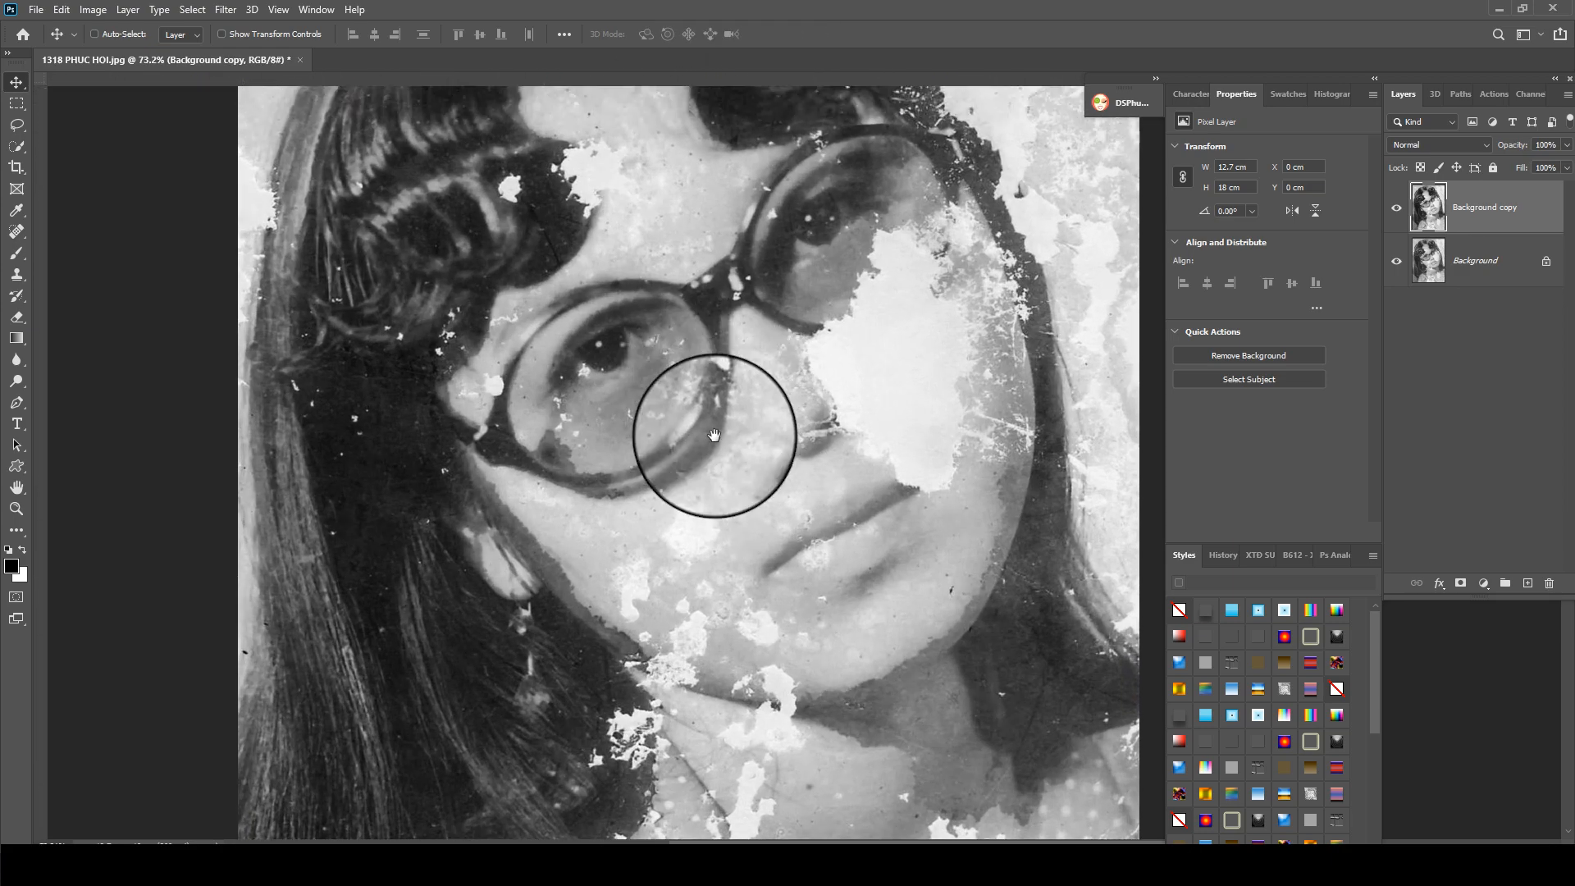
pyautogui.moveTo(715, 435); pyautogui.dragTo(726, 526)
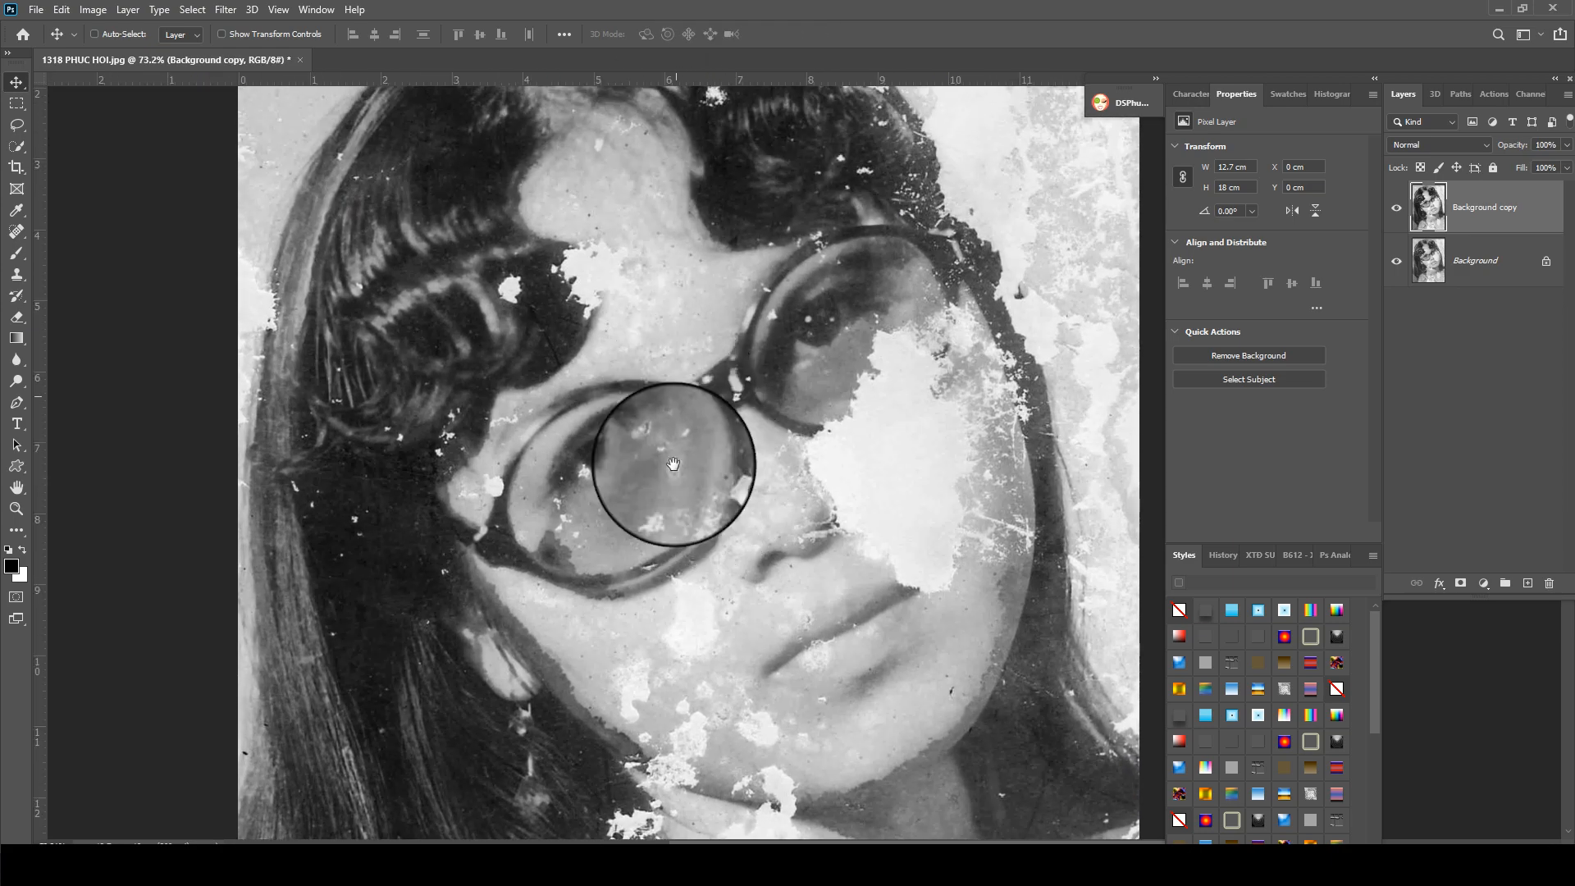
pyautogui.moveTo(682, 298); pyautogui.dragTo(651, 469)
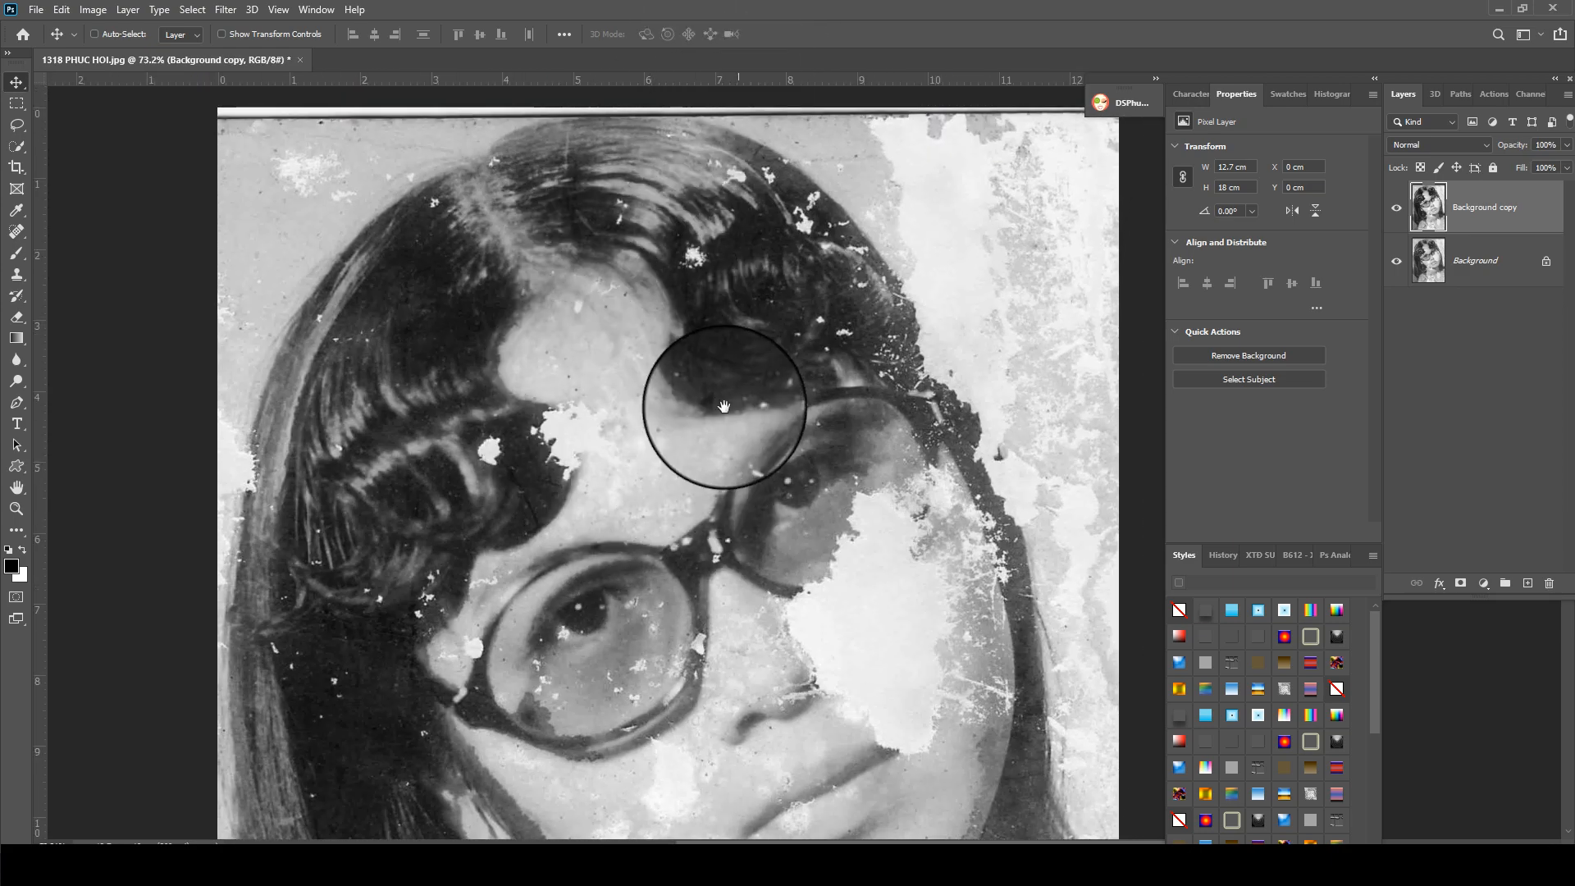
pyautogui.moveTo(394, 456); pyautogui.dragTo(429, 341)
pyautogui.moveTo(334, 638); pyautogui.dragTo(392, 368)
pyautogui.scroll(-3, 392, 368)
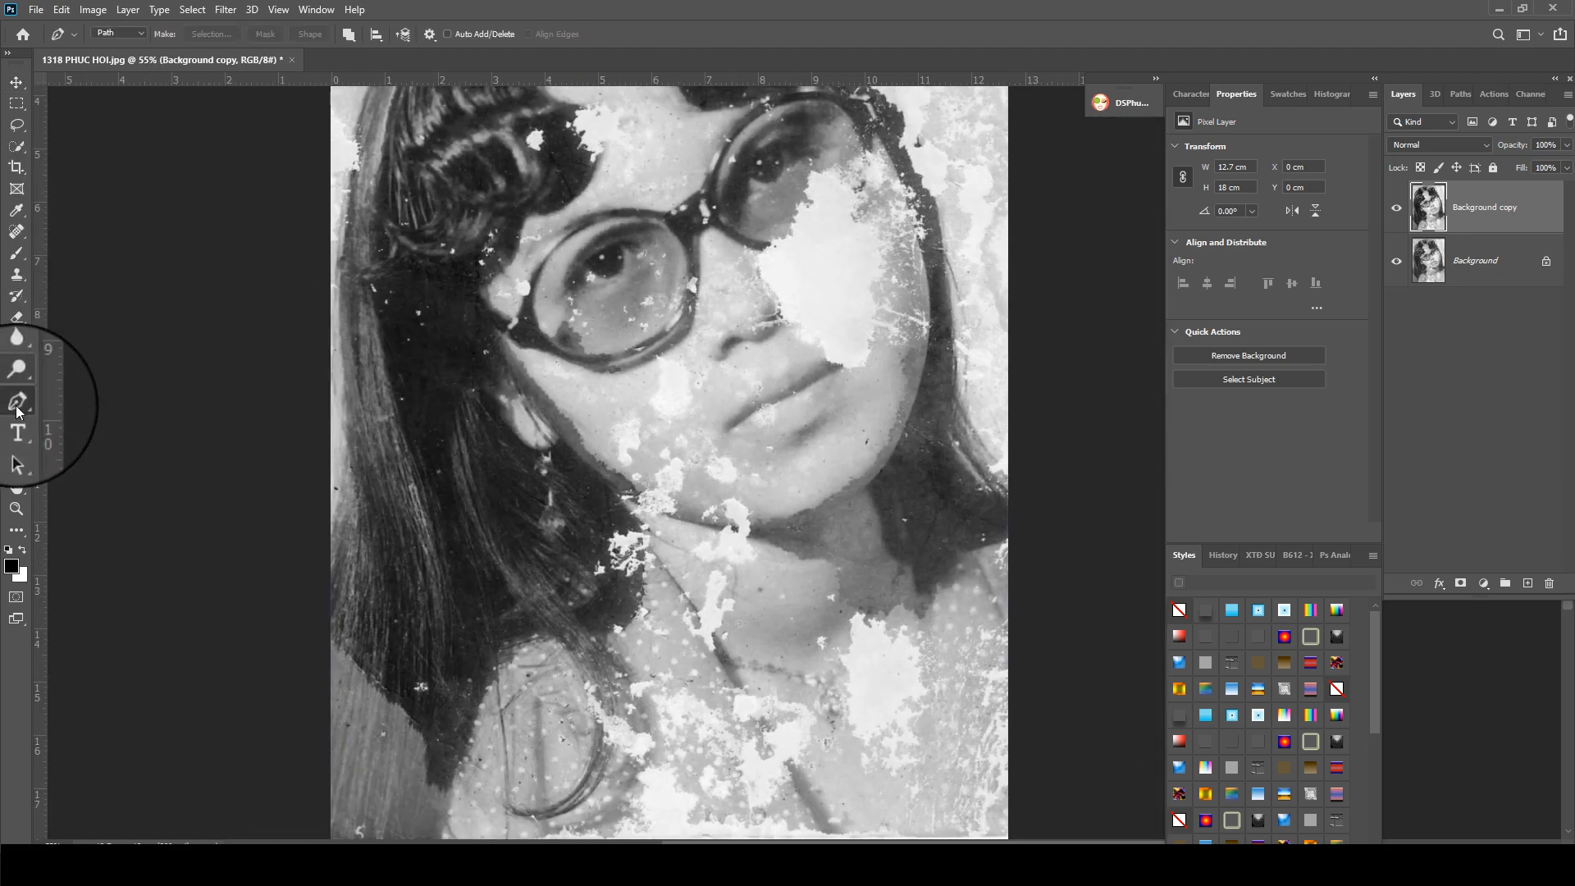
# - Start a Pen tool path along the outer edge of the long hair on the photo's left side, up towards the crown
pyautogui.rightClick(17, 405)
pyautogui.click(67, 407)
pyautogui.scroll(3, 351, 543)
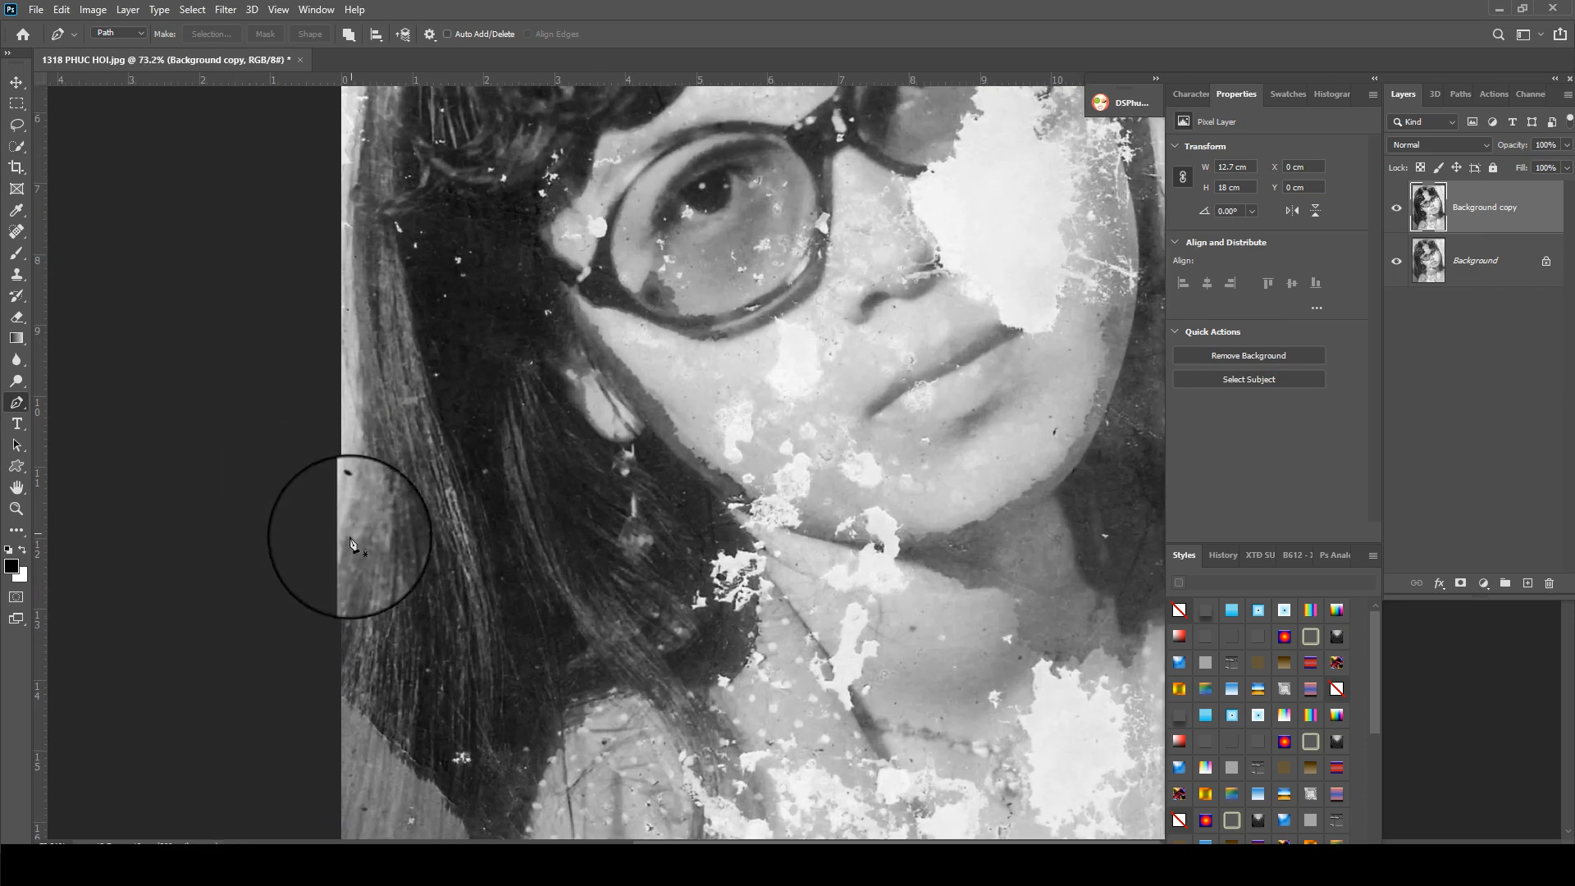
pyautogui.click(349, 541)
pyautogui.moveTo(350, 154); pyautogui.dragTo(289, 402)
pyautogui.press('space')
pyautogui.moveTo(351, 224); pyautogui.dragTo(388, 235)
pyautogui.press('space')
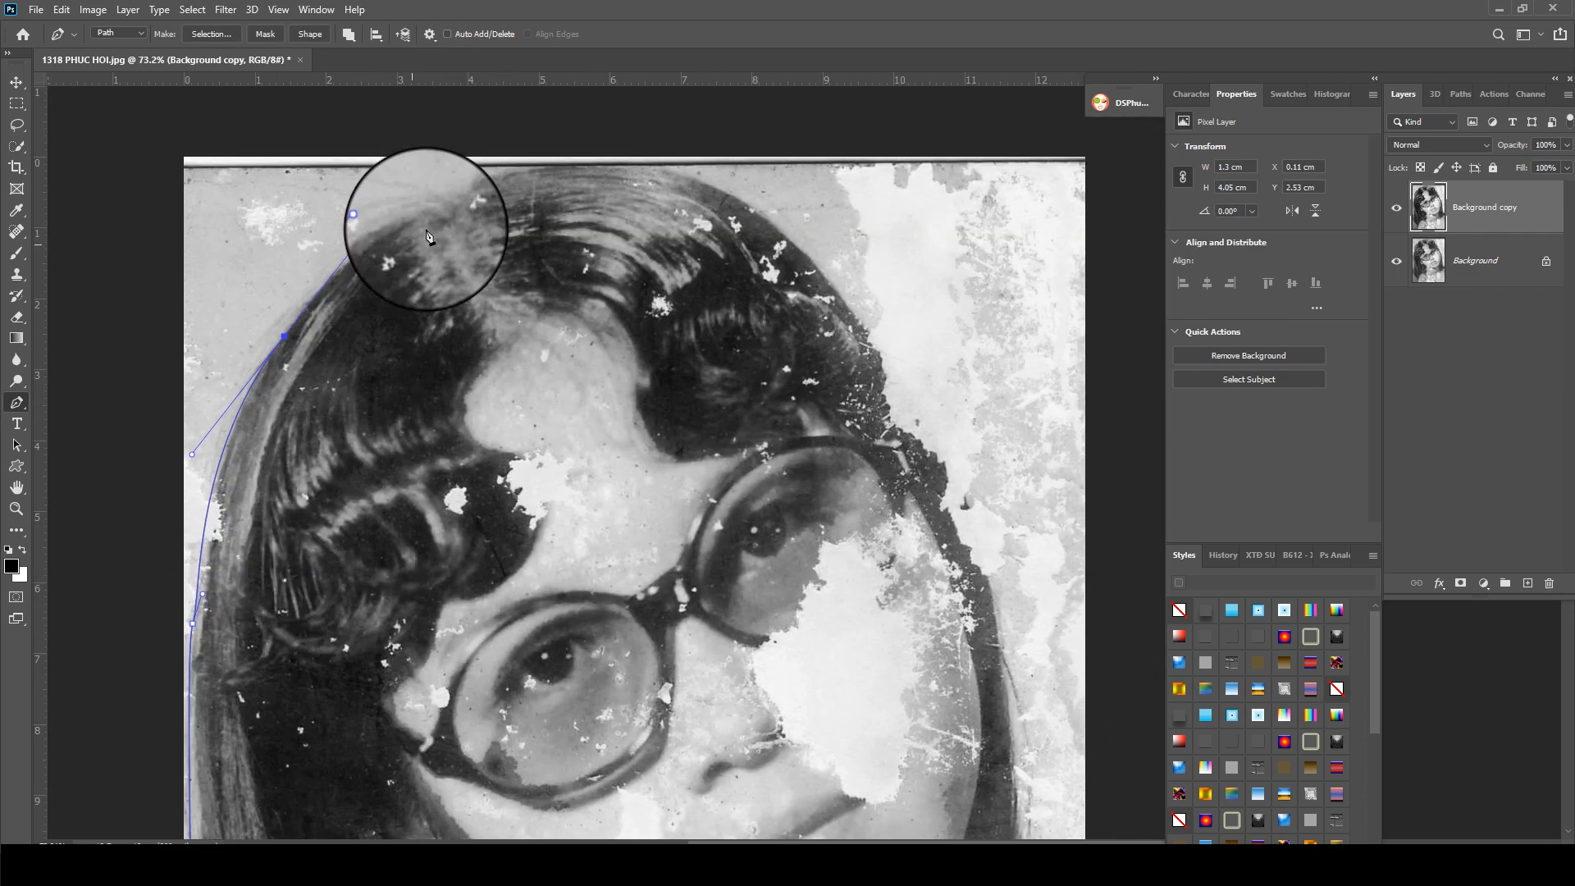
# - Continue the path over the crown and down the hair's outer edge to beside the glasses on the photo's right side
pyautogui.click(446, 208)
pyautogui.moveTo(711, 189); pyautogui.dragTo(845, 239)
pyautogui.click(891, 399)
pyautogui.press('space')
pyautogui.moveTo(964, 499); pyautogui.dragTo(821, 286)
pyautogui.hotkey('ctrl', 'z')
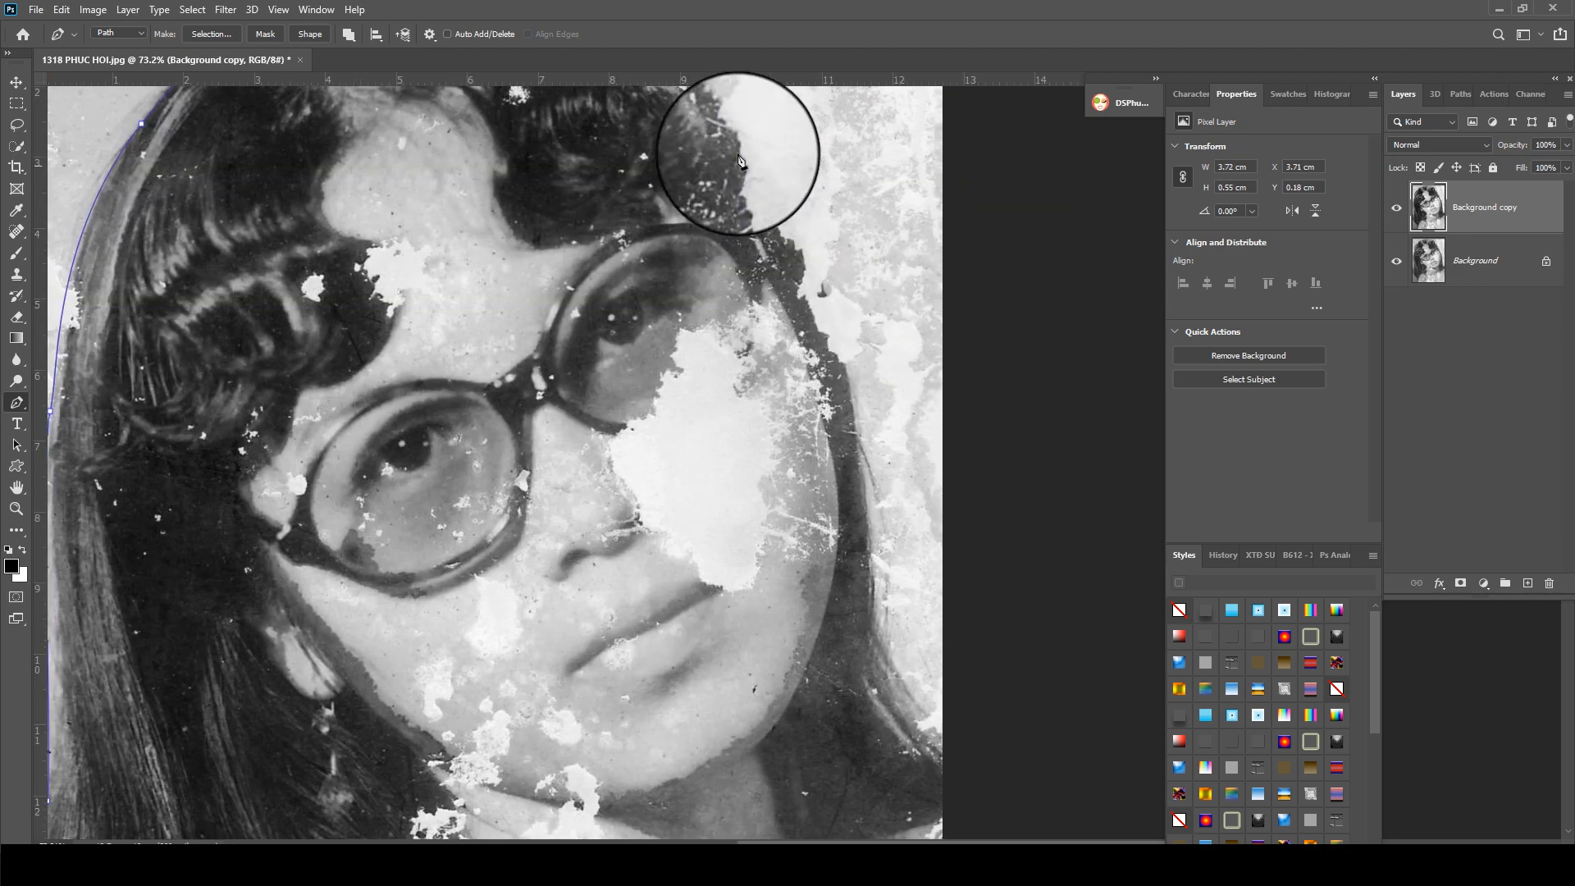
pyautogui.moveTo(745, 158); pyautogui.dragTo(761, 183)
pyautogui.moveTo(838, 342); pyautogui.dragTo(865, 450)
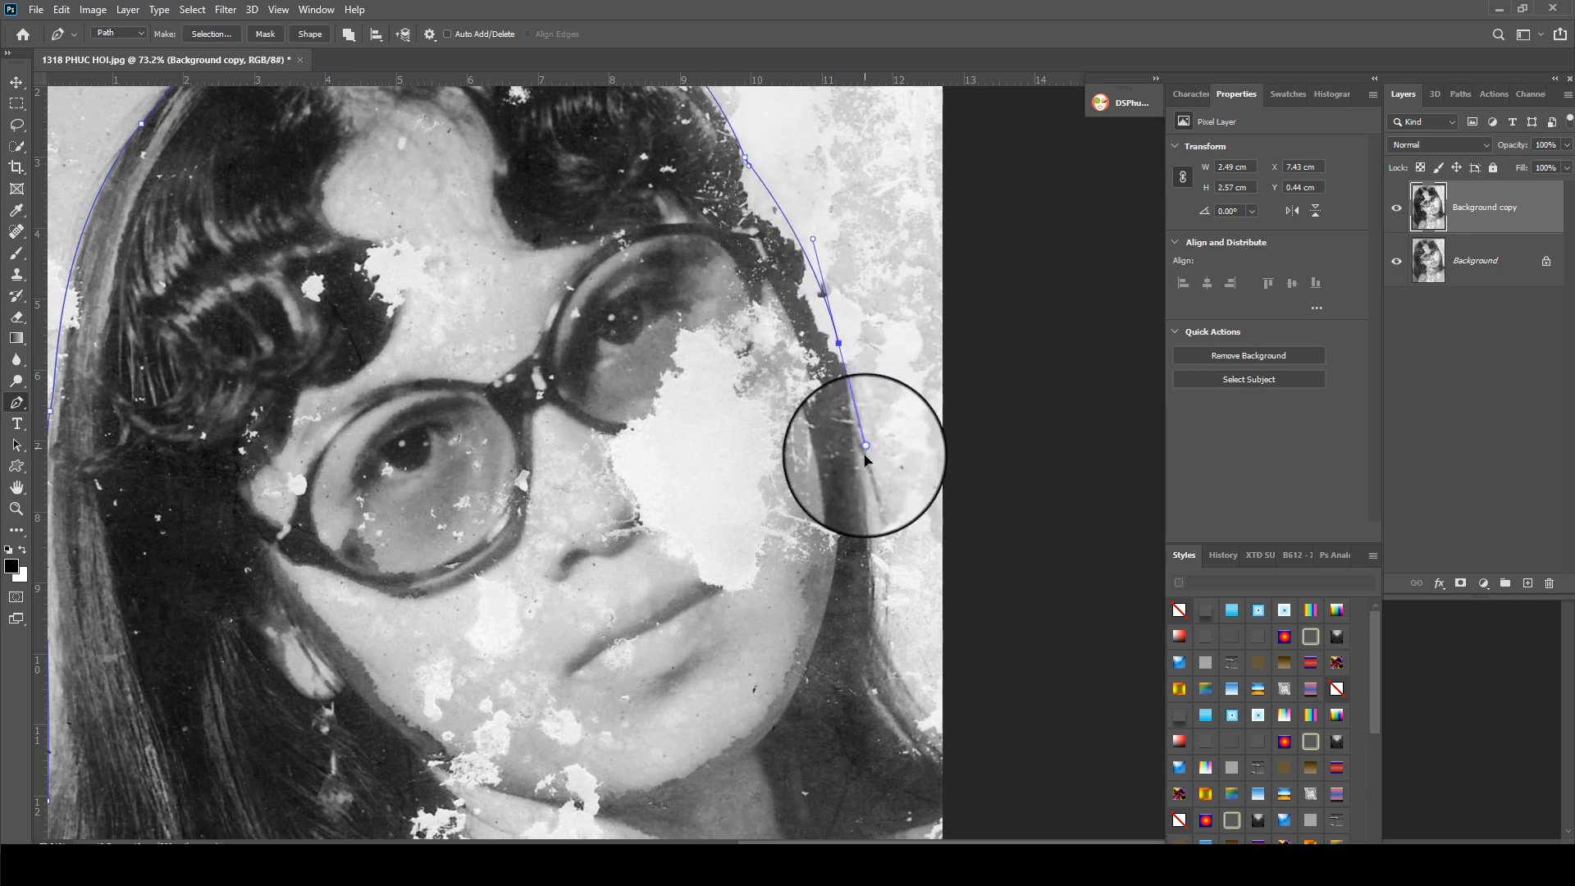
# - Trace the remaining hair edge down to the photo border and close the path around the outside of the lower canvas
pyautogui.moveTo(874, 567); pyautogui.dragTo(512, 331)
pyautogui.press('space')
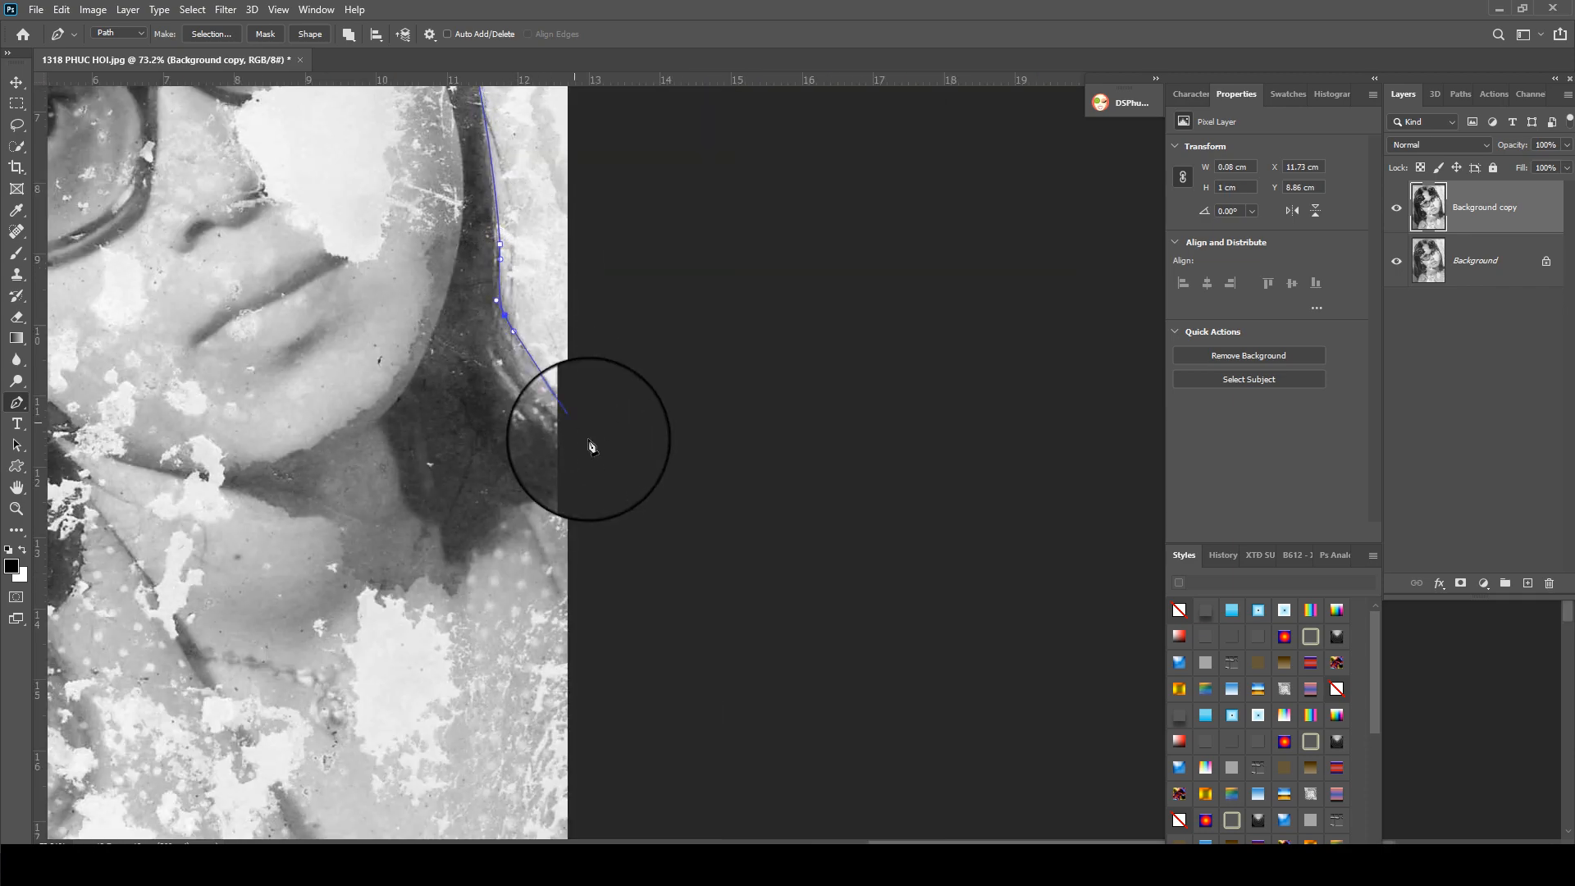
pyautogui.scroll(-7, 635, 429)
pyautogui.moveTo(1077, 725); pyautogui.dragTo(963, 765)
pyautogui.click(1014, 766)
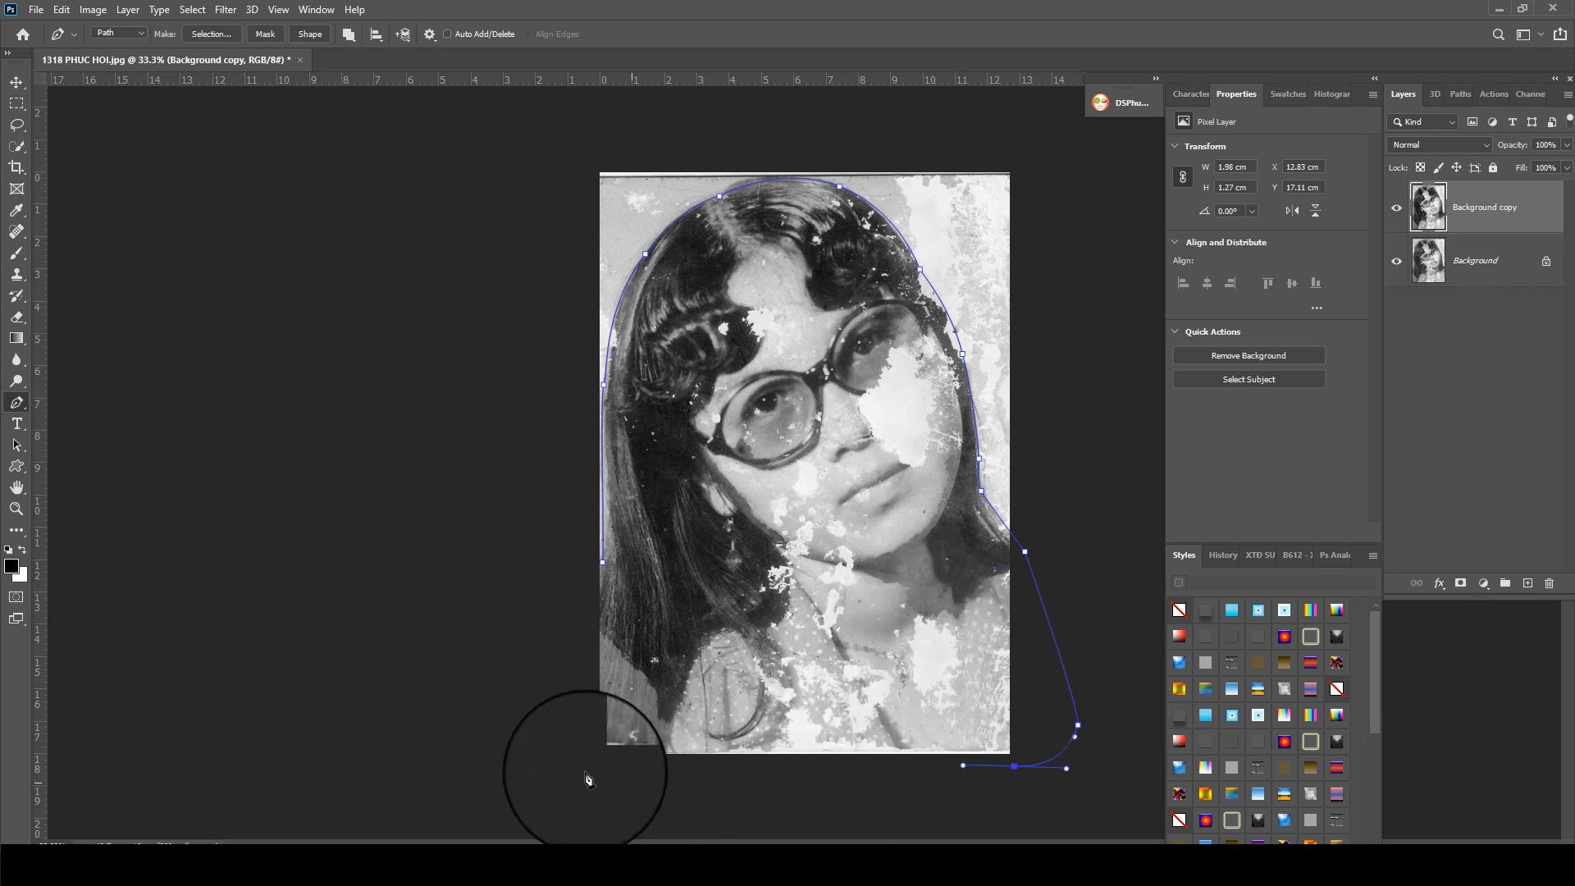
pyautogui.click(605, 566)
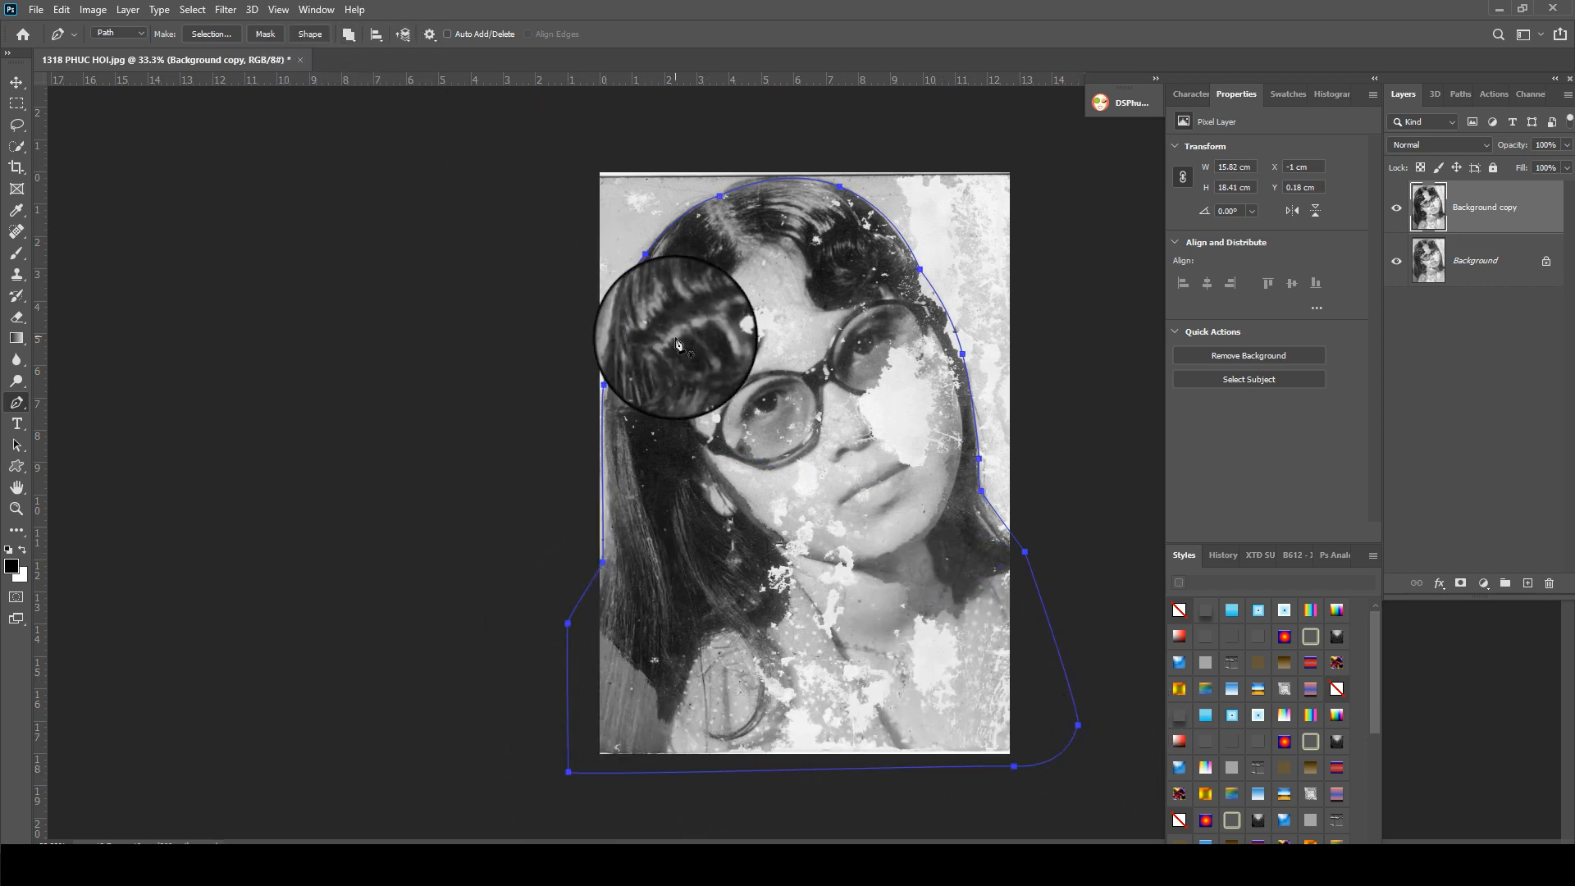
# - Convert the path to a selection feathered by 9 pixels and copy the selected woman to a new layer
pyautogui.hotkey('ctrl', 'Return')
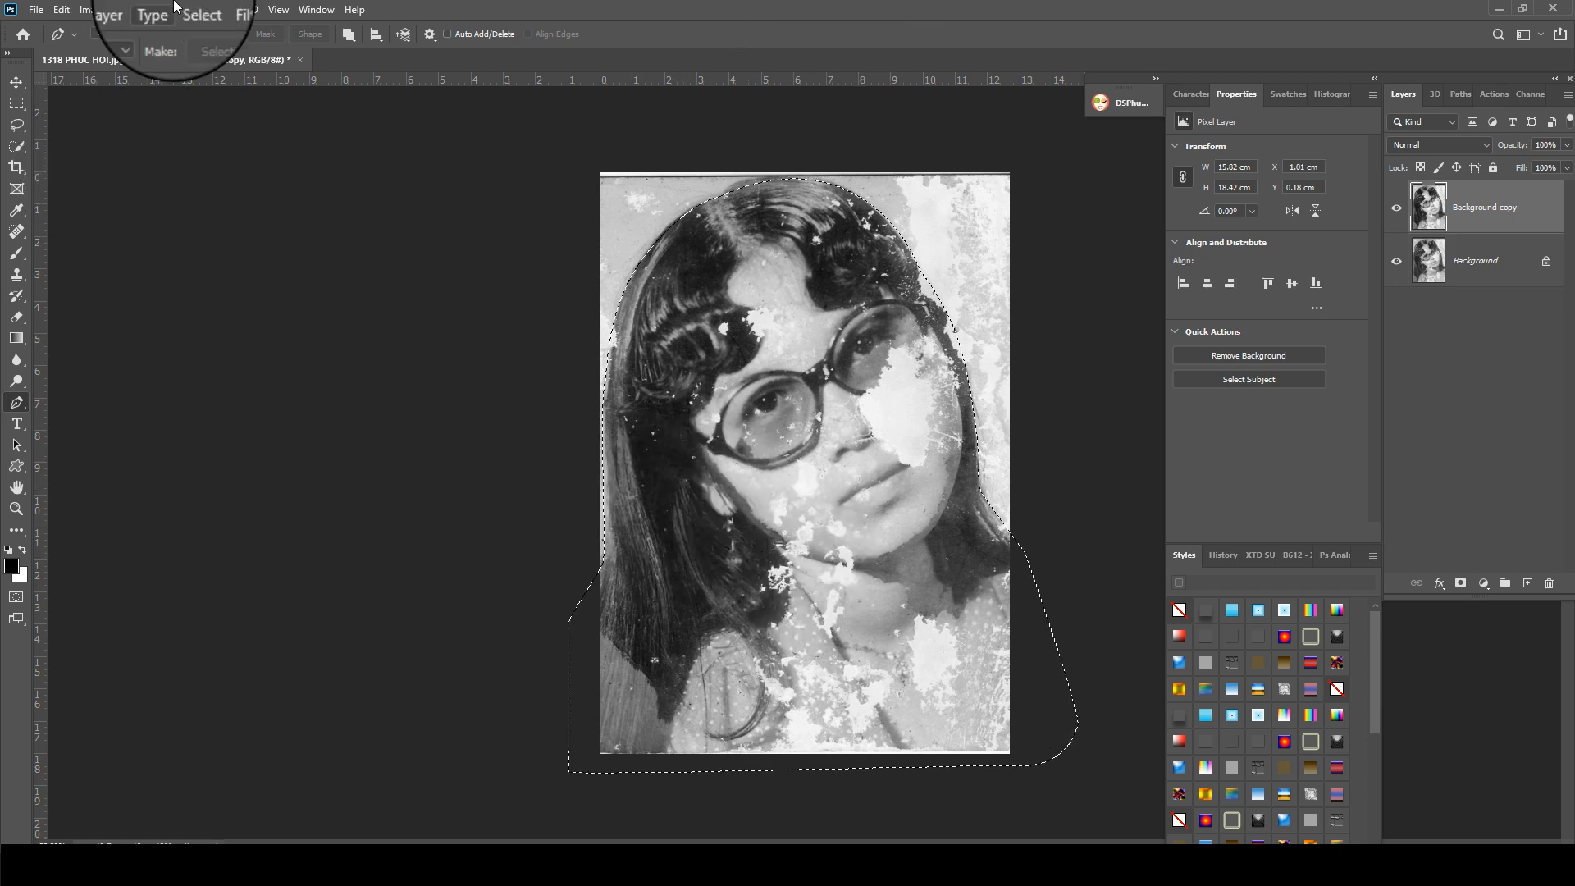
pyautogui.press('m')
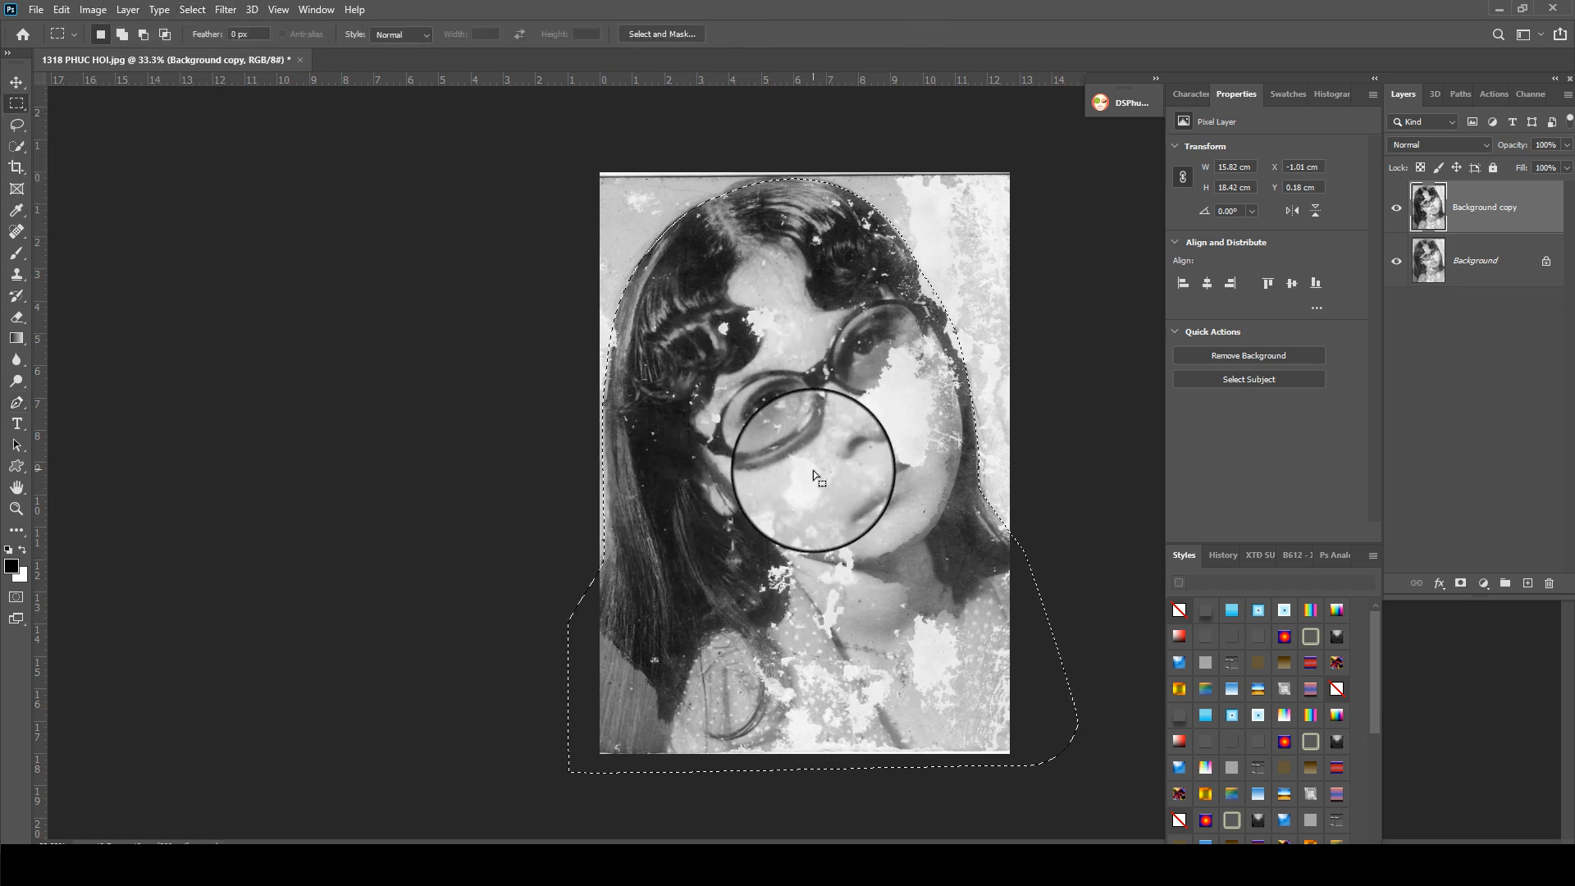
pyautogui.rightClick(814, 471)
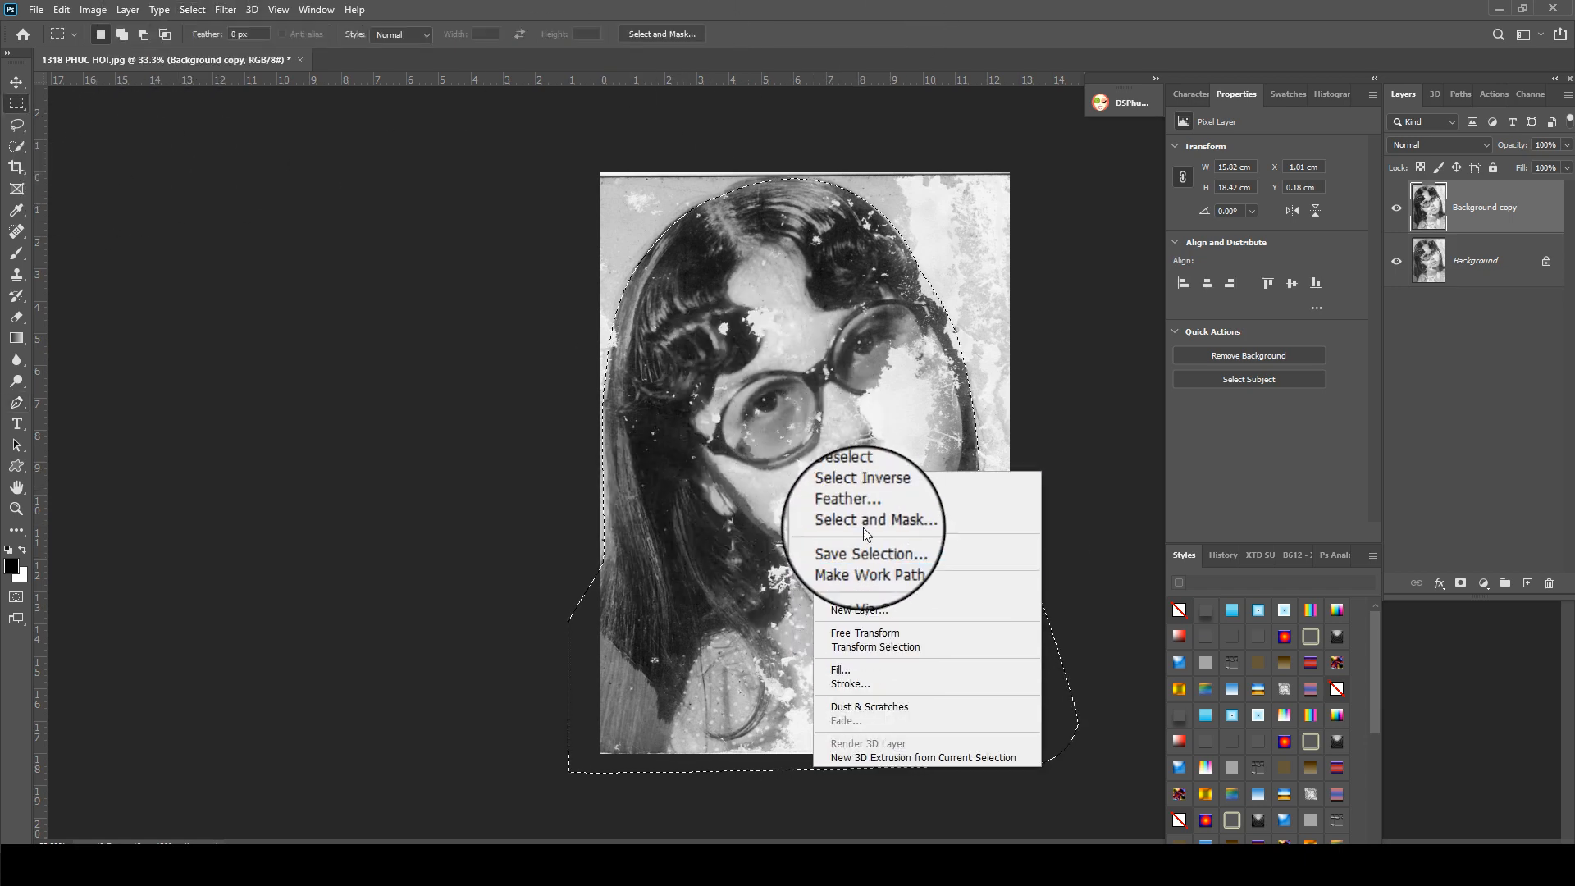
pyautogui.click(850, 509)
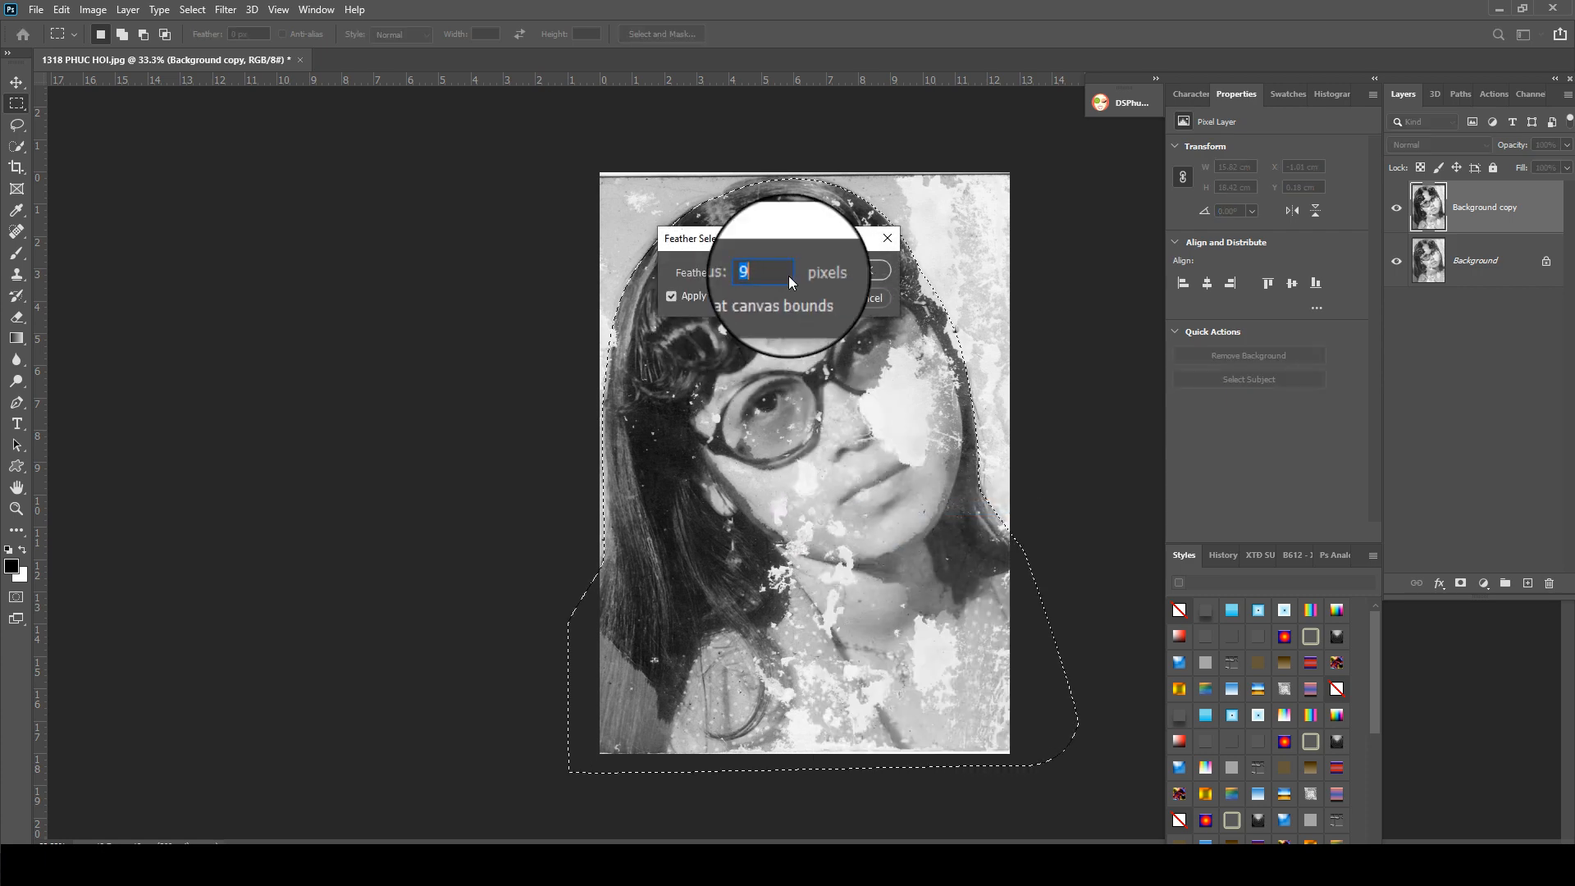
pyautogui.press('Return')
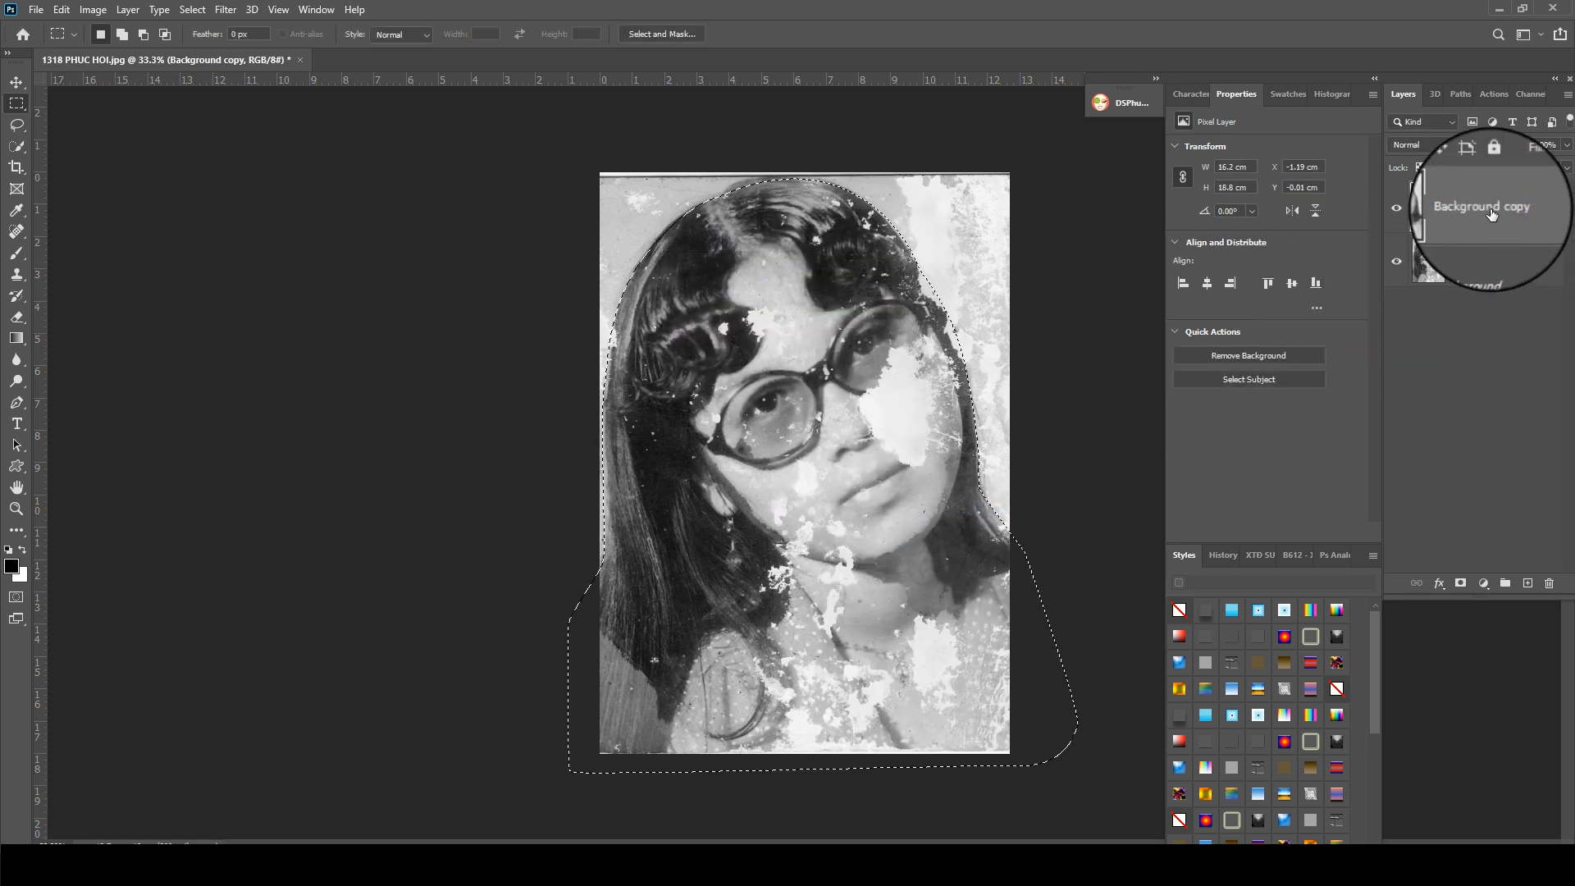
pyautogui.hotkey('ctrl', 'j')
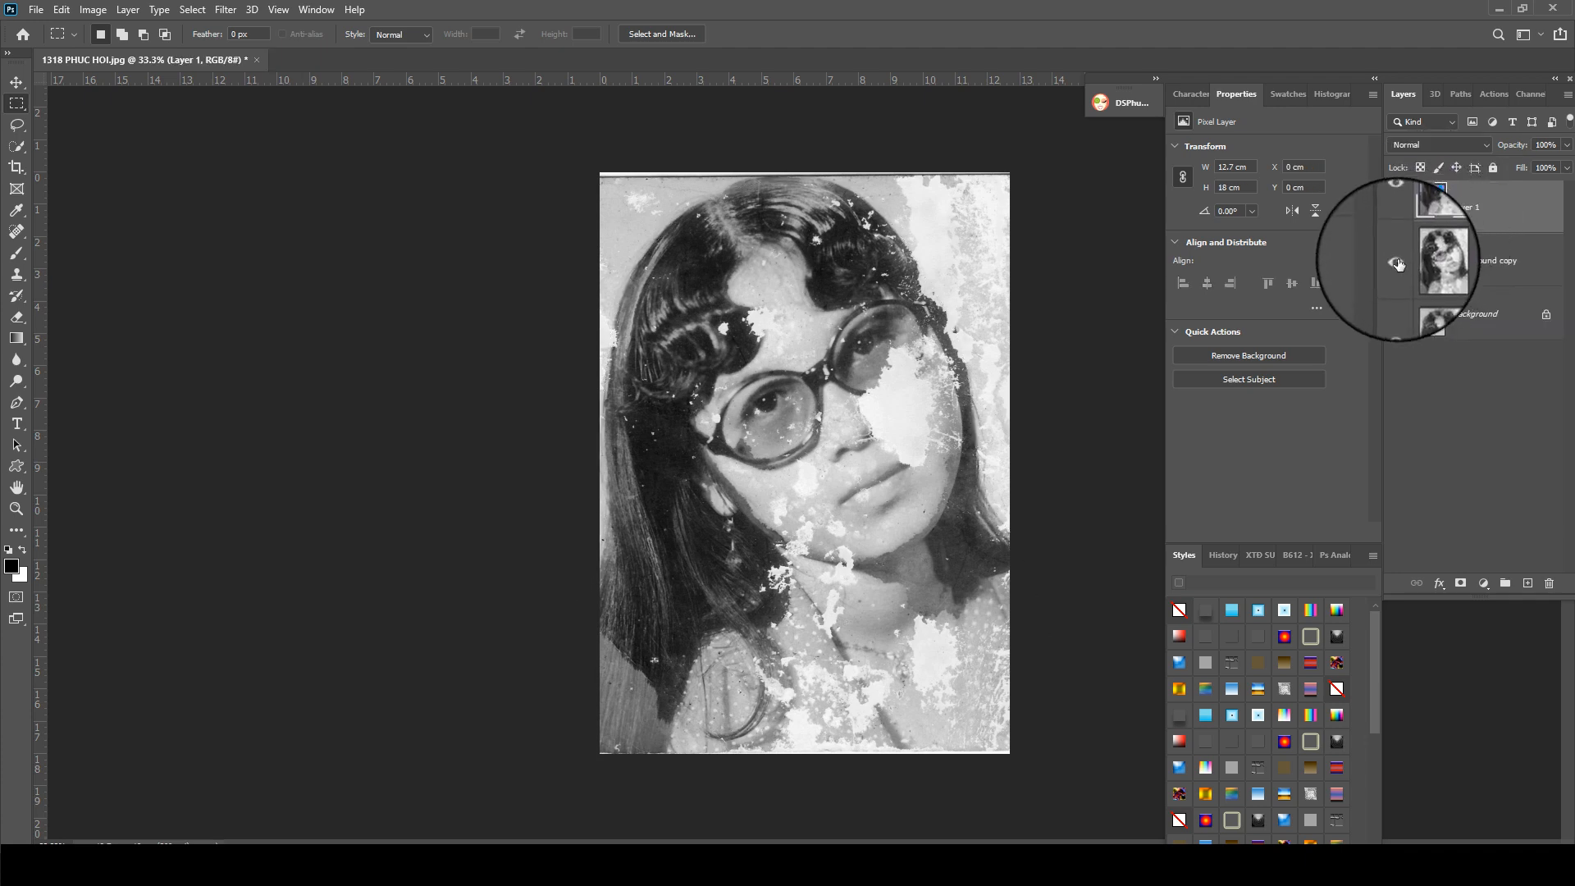
# - Move the Background copy layer above Layer 1 and hide it, leaving Layer 1 selected
pyautogui.click(1453, 259)
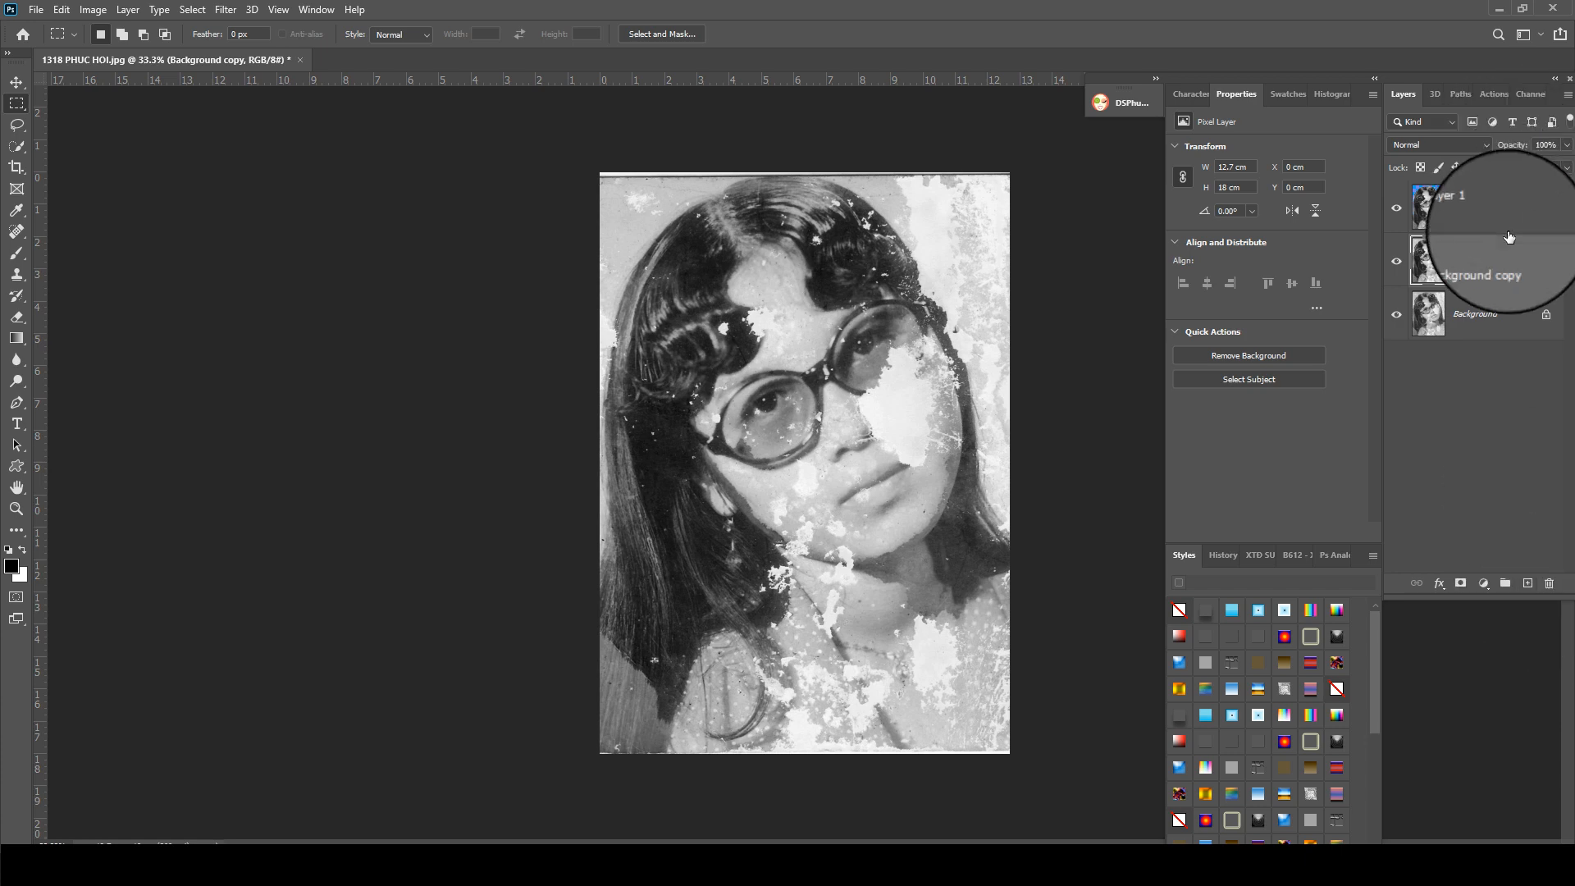
pyautogui.moveTo(1508, 237); pyautogui.dragTo(1405, 220)
pyautogui.click(1464, 263)
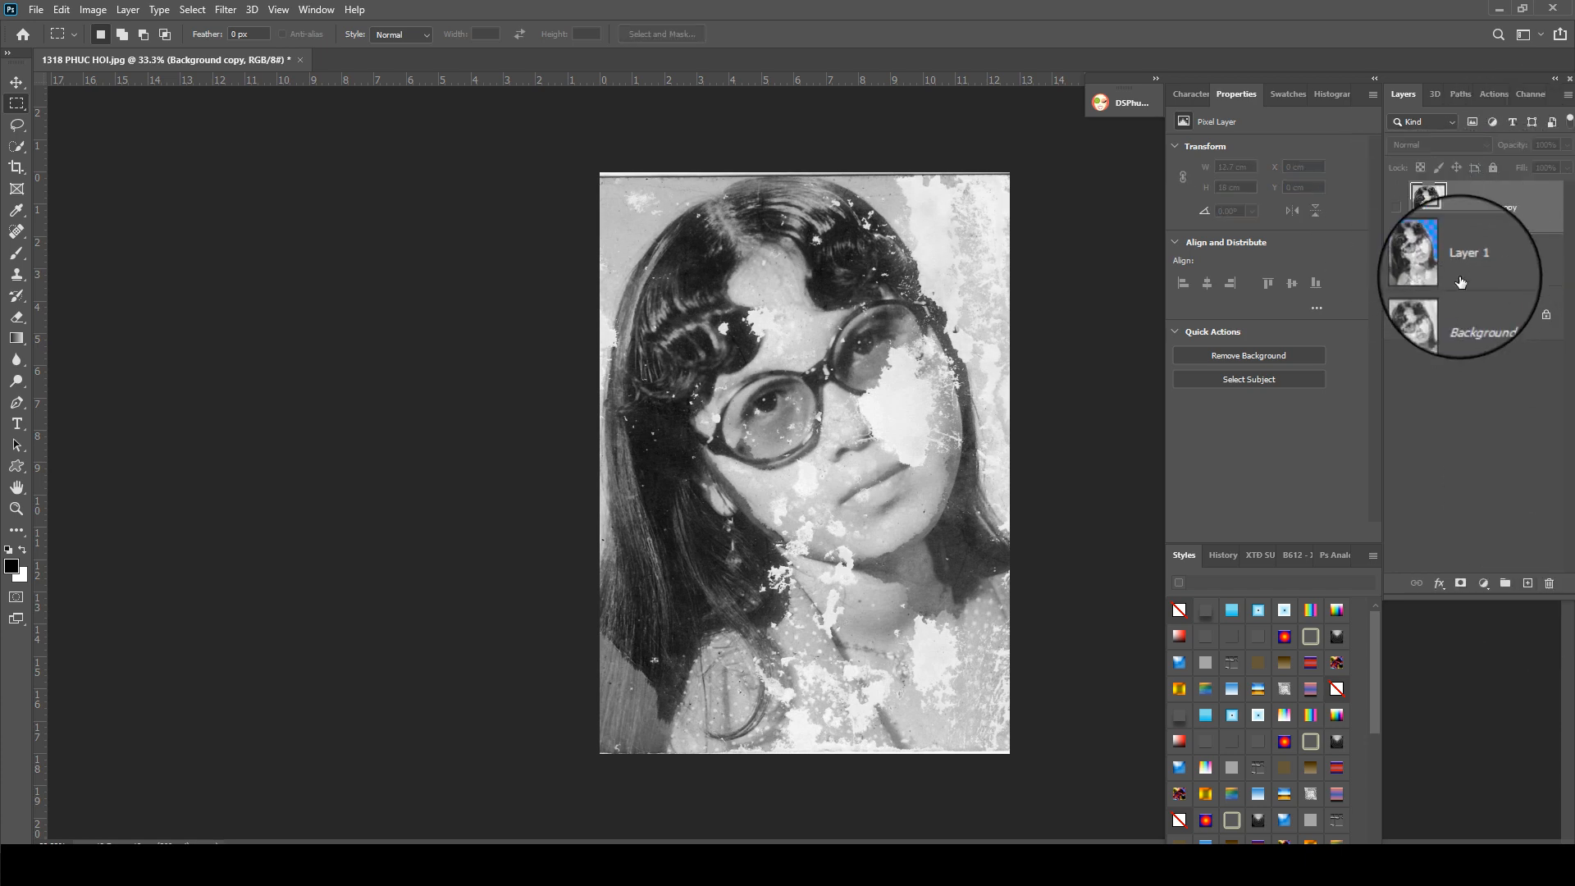
# - Add a new layer directly beneath Layer 1 and fill it with a light grey sampled from the photo
pyautogui.click(1526, 583)
pyautogui.moveTo(1448, 263); pyautogui.dragTo(1442, 318)
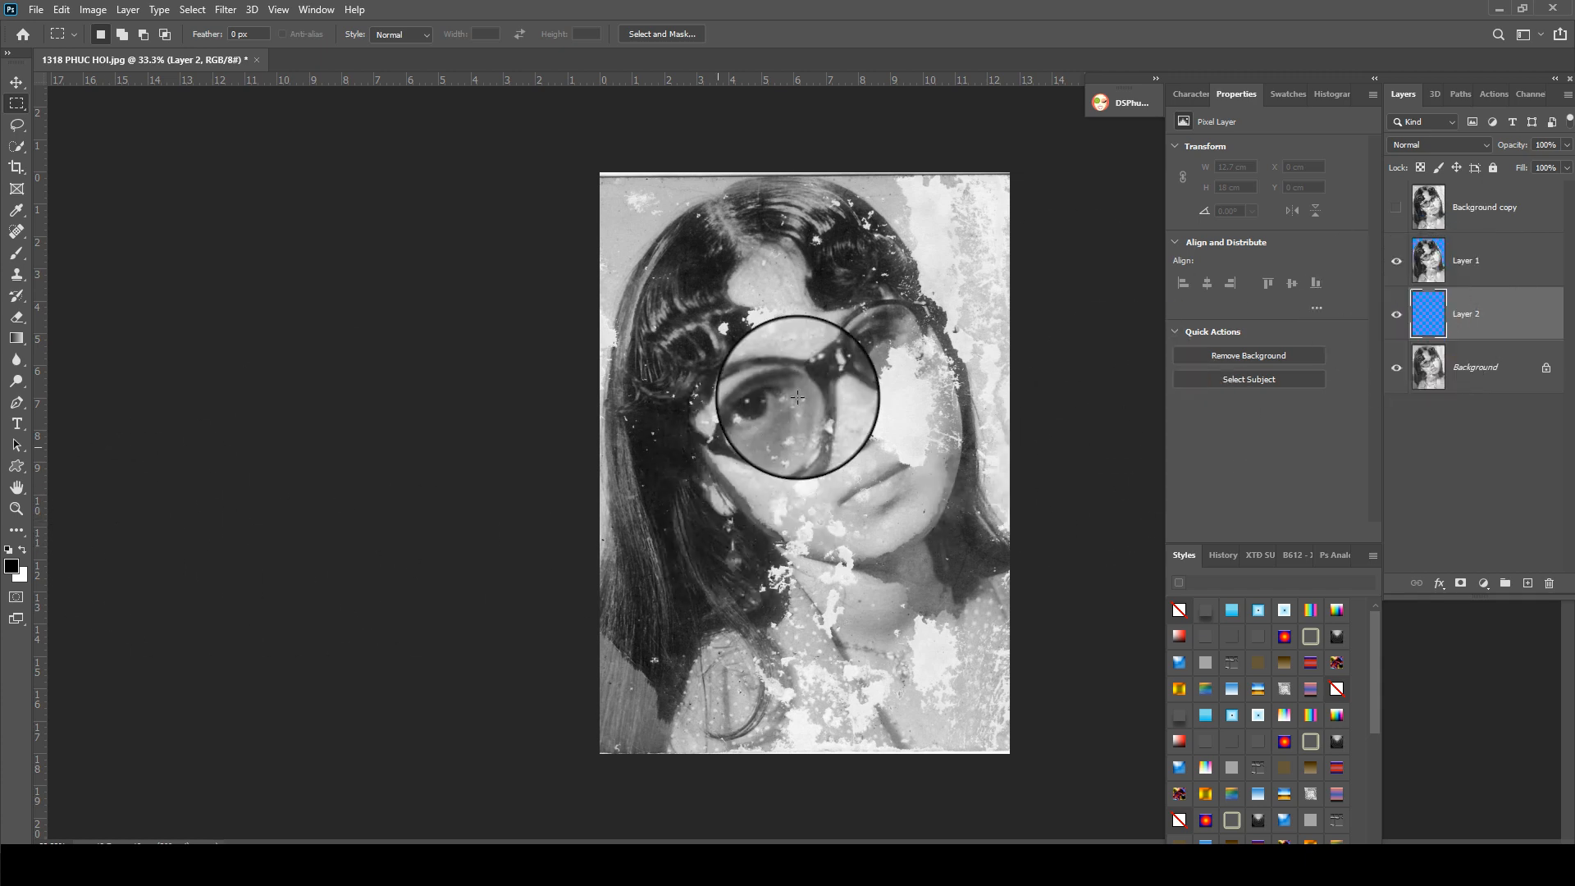
pyautogui.press('i')
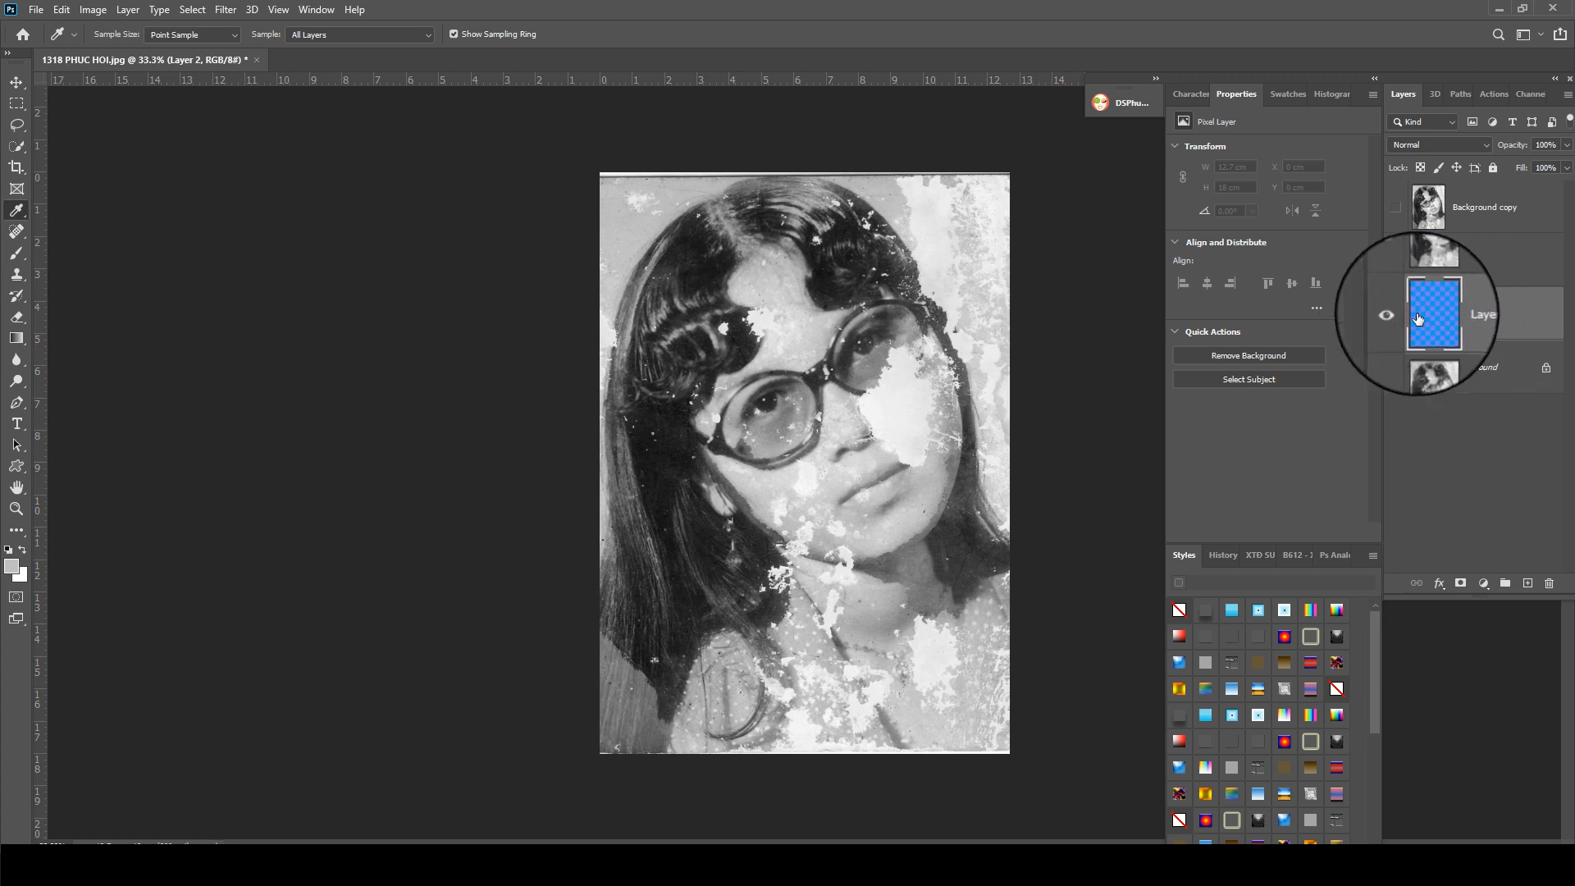
pyautogui.click(17, 341)
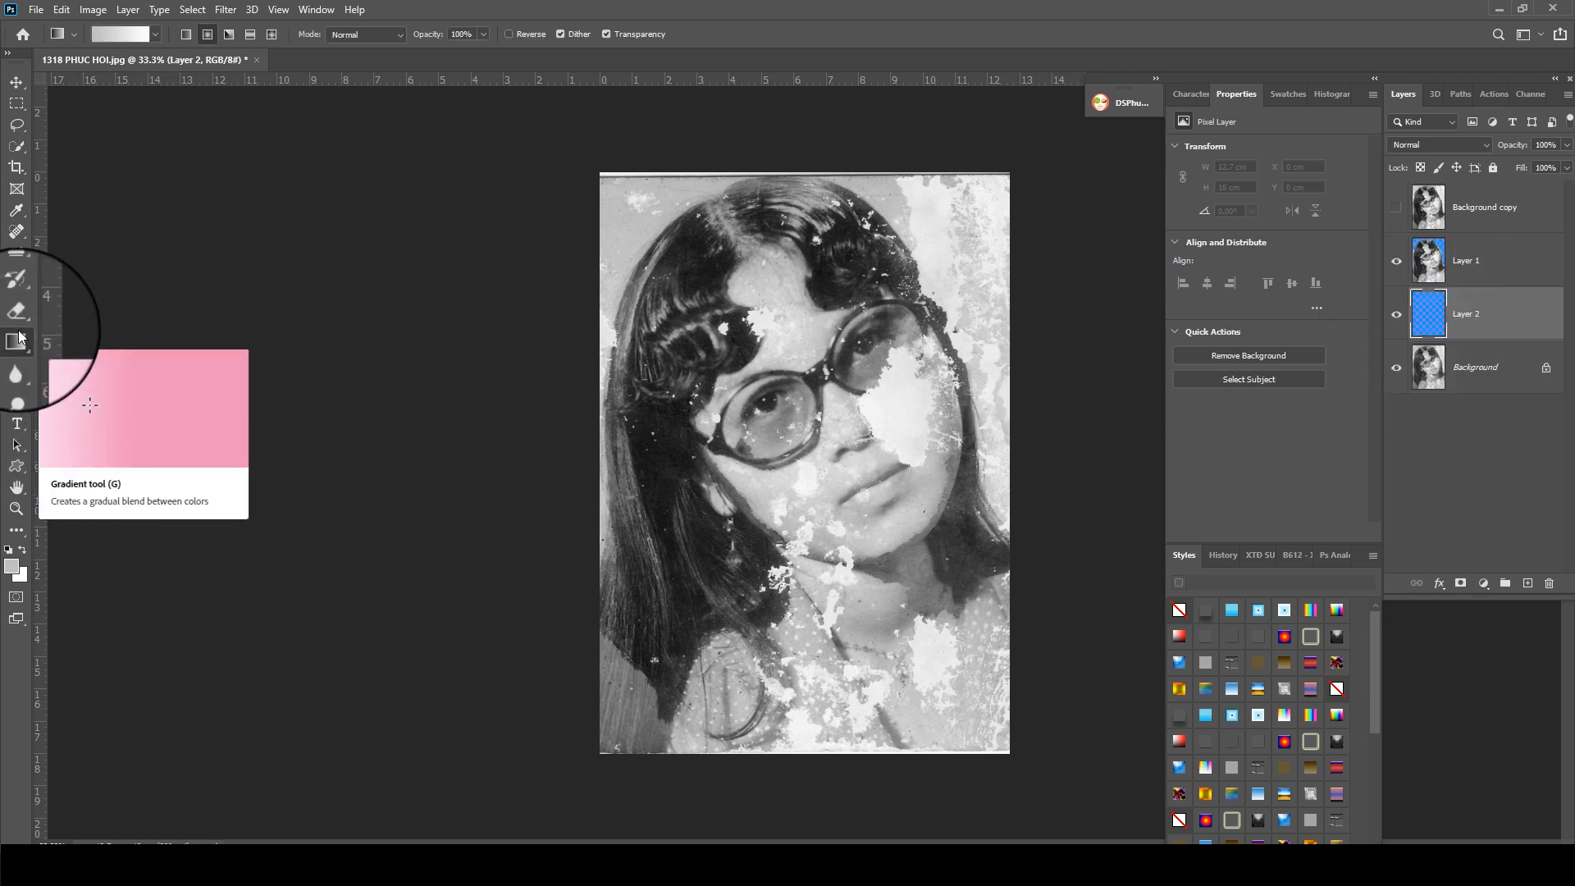
pyautogui.click(16, 341)
pyautogui.click(74, 354)
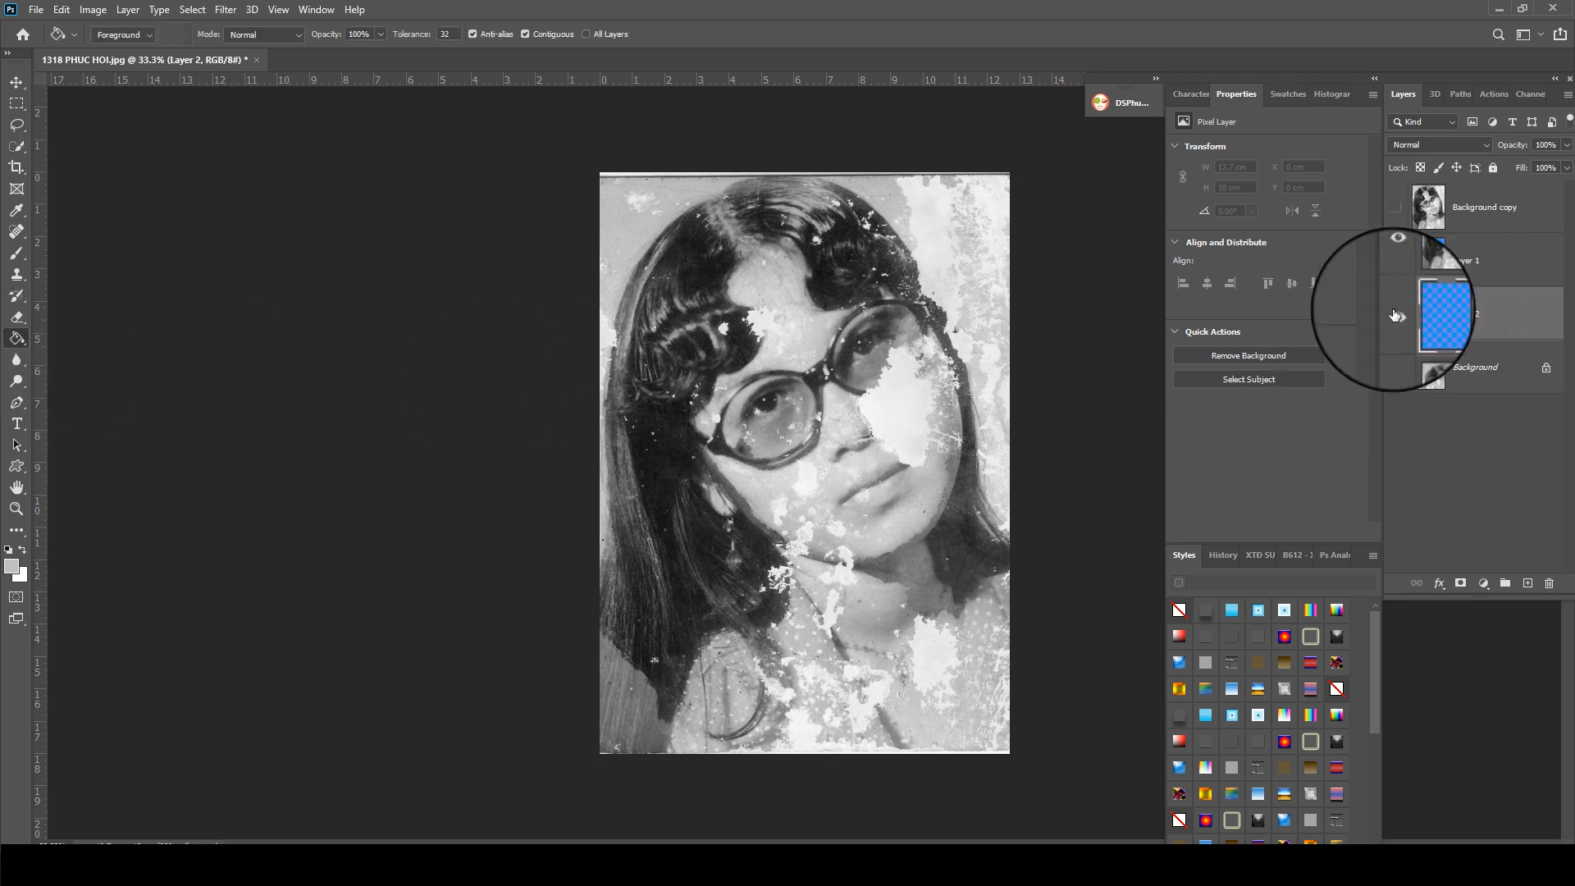
pyautogui.click(956, 320)
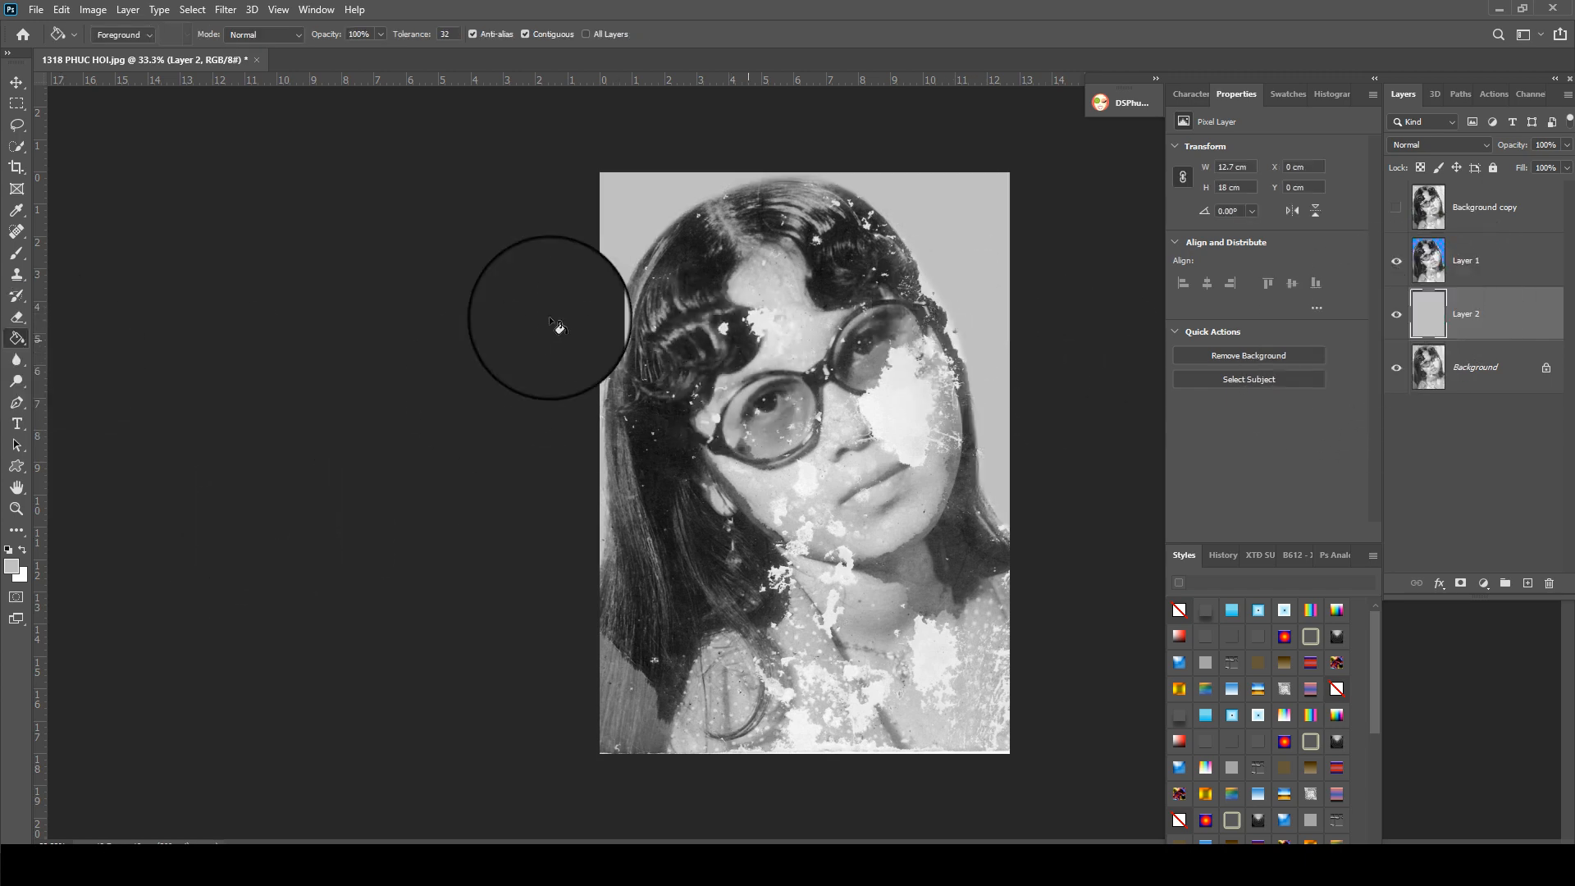
# - Lock the transparent pixels of Layer 1 and ready the Clone Stamp tool over the damaged hair and forehead
pyautogui.click(1447, 261)
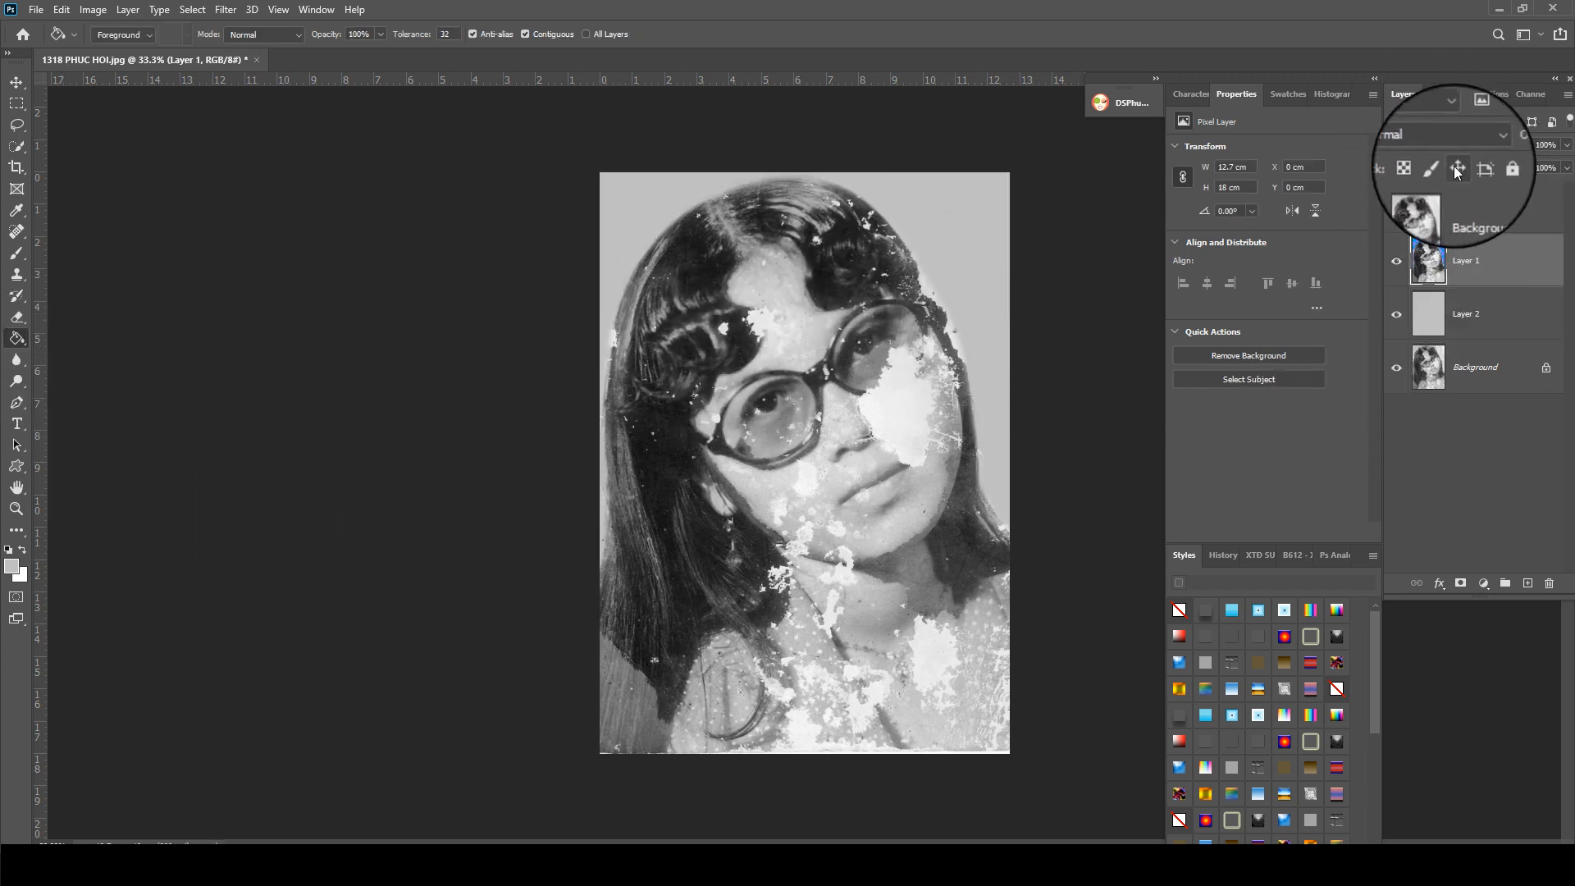
pyautogui.click(1421, 168)
pyautogui.scroll(5, 925, 147)
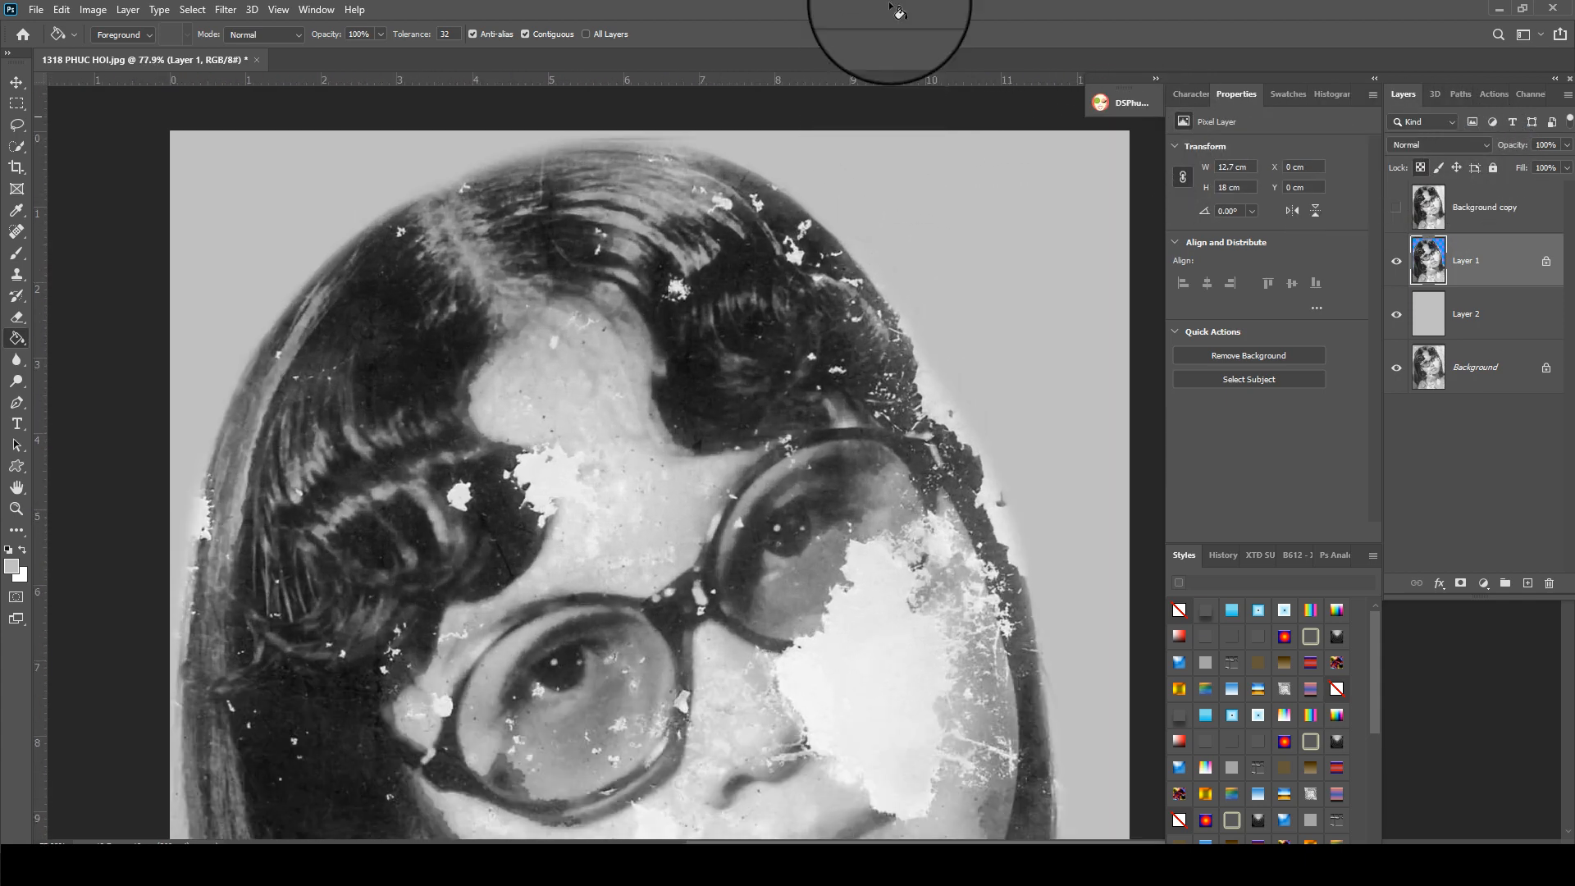
pyautogui.press('s')
pyautogui.scroll(1, 492, 420)
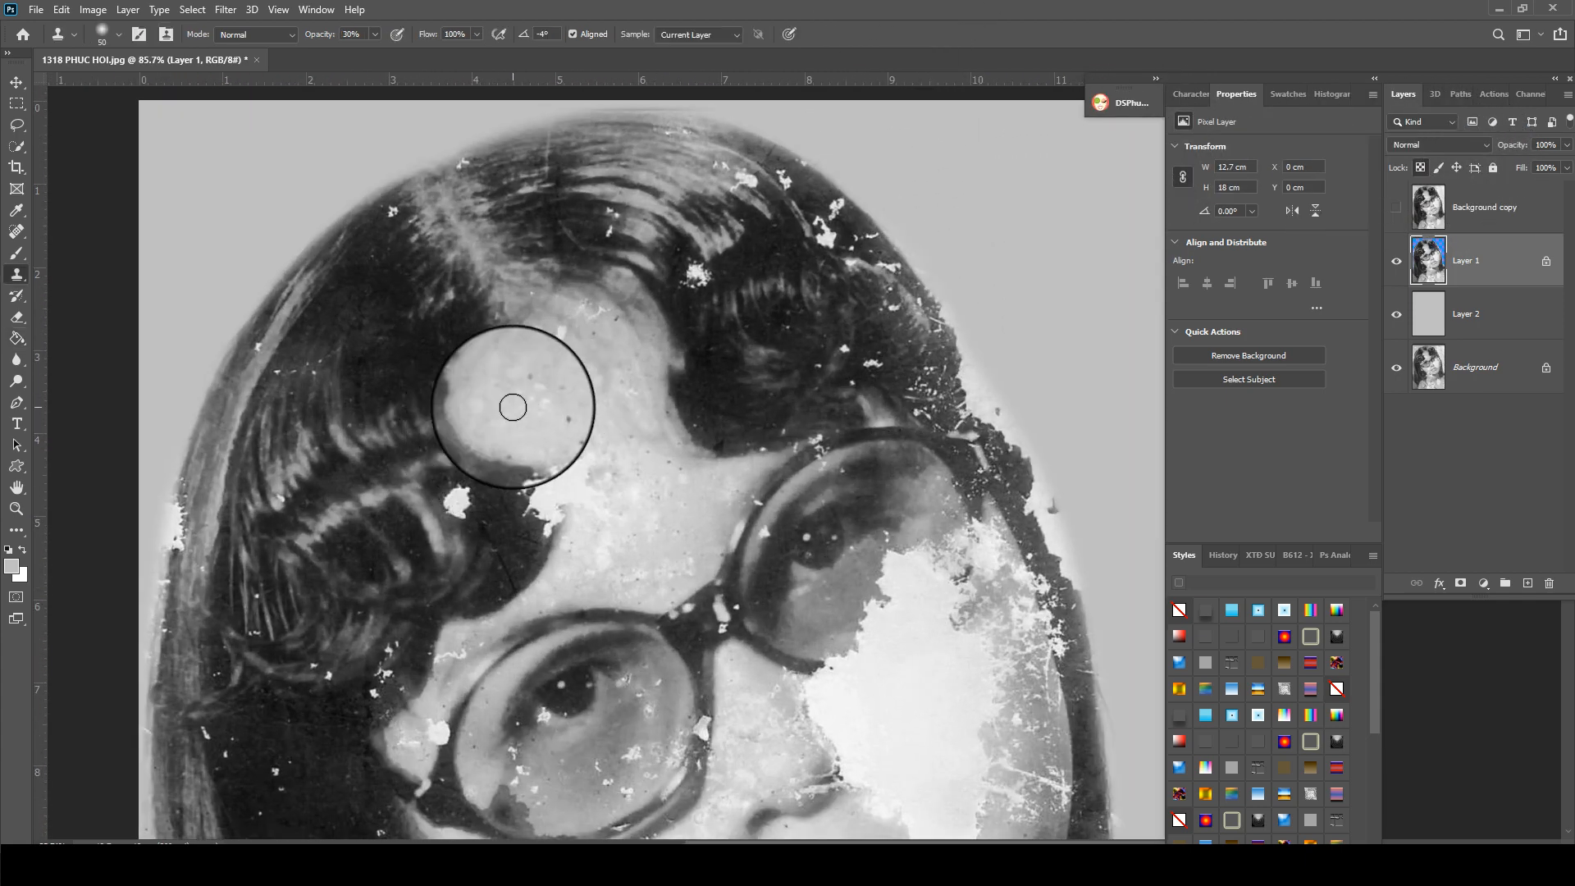
# - Clone Stamp over the white damage between the dark curl and the forehead, raising the stamp opacity to 100%
pyautogui.moveTo(508, 418); pyautogui.dragTo(538, 429)
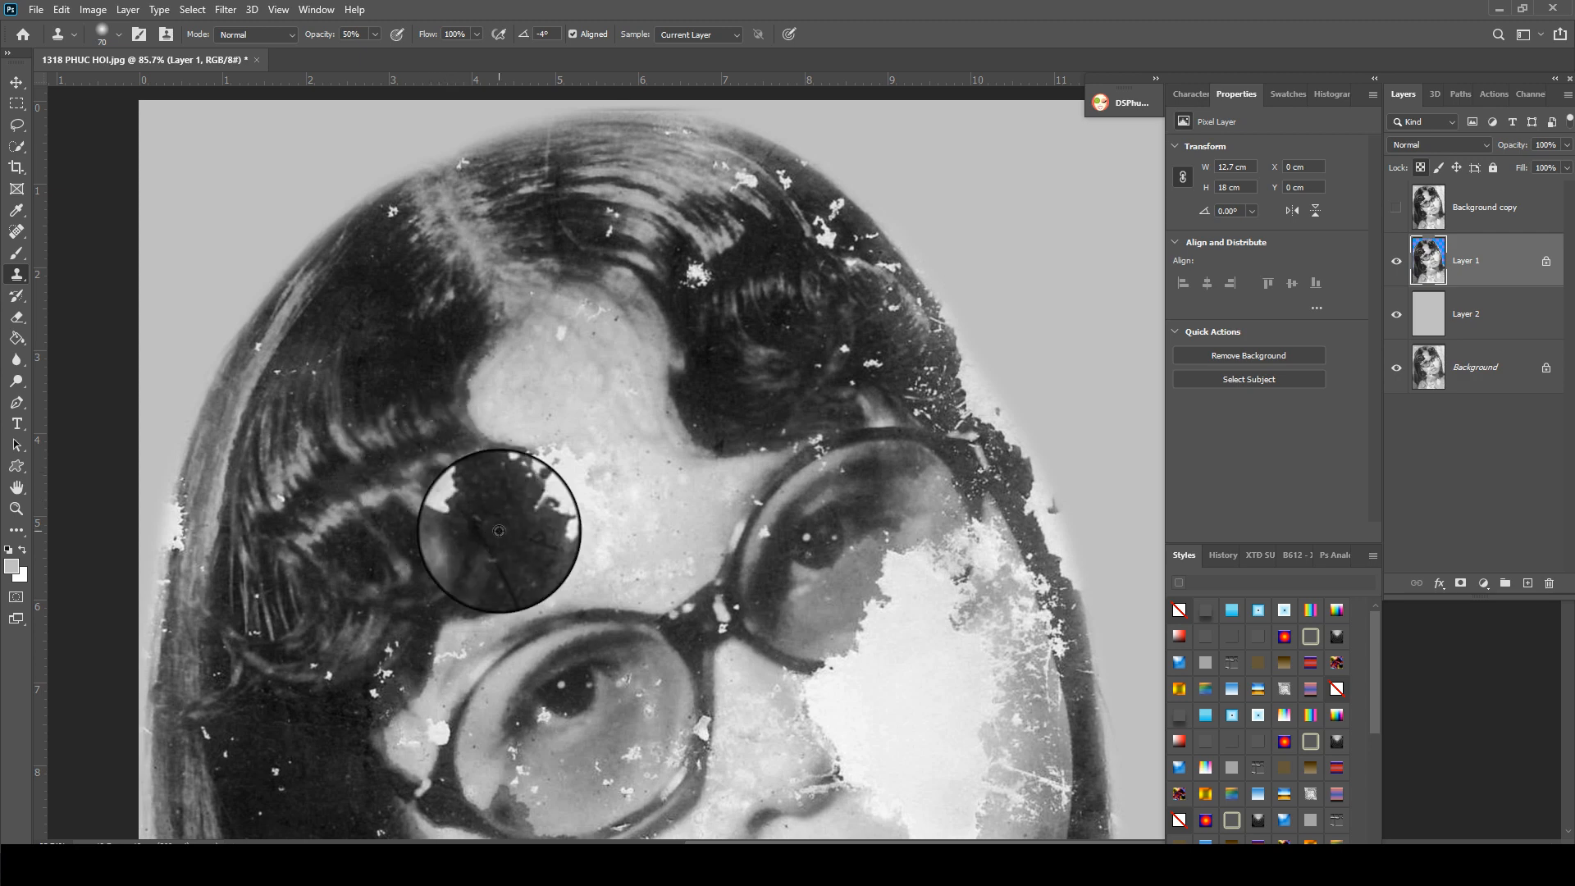
pyautogui.moveTo(517, 526)
pyautogui.mouseDown()
pyautogui.moveTo(452, 489)
pyautogui.moveTo(458, 505)
pyautogui.moveTo(452, 489)
pyautogui.moveTo(489, 461)
pyautogui.mouseUp()
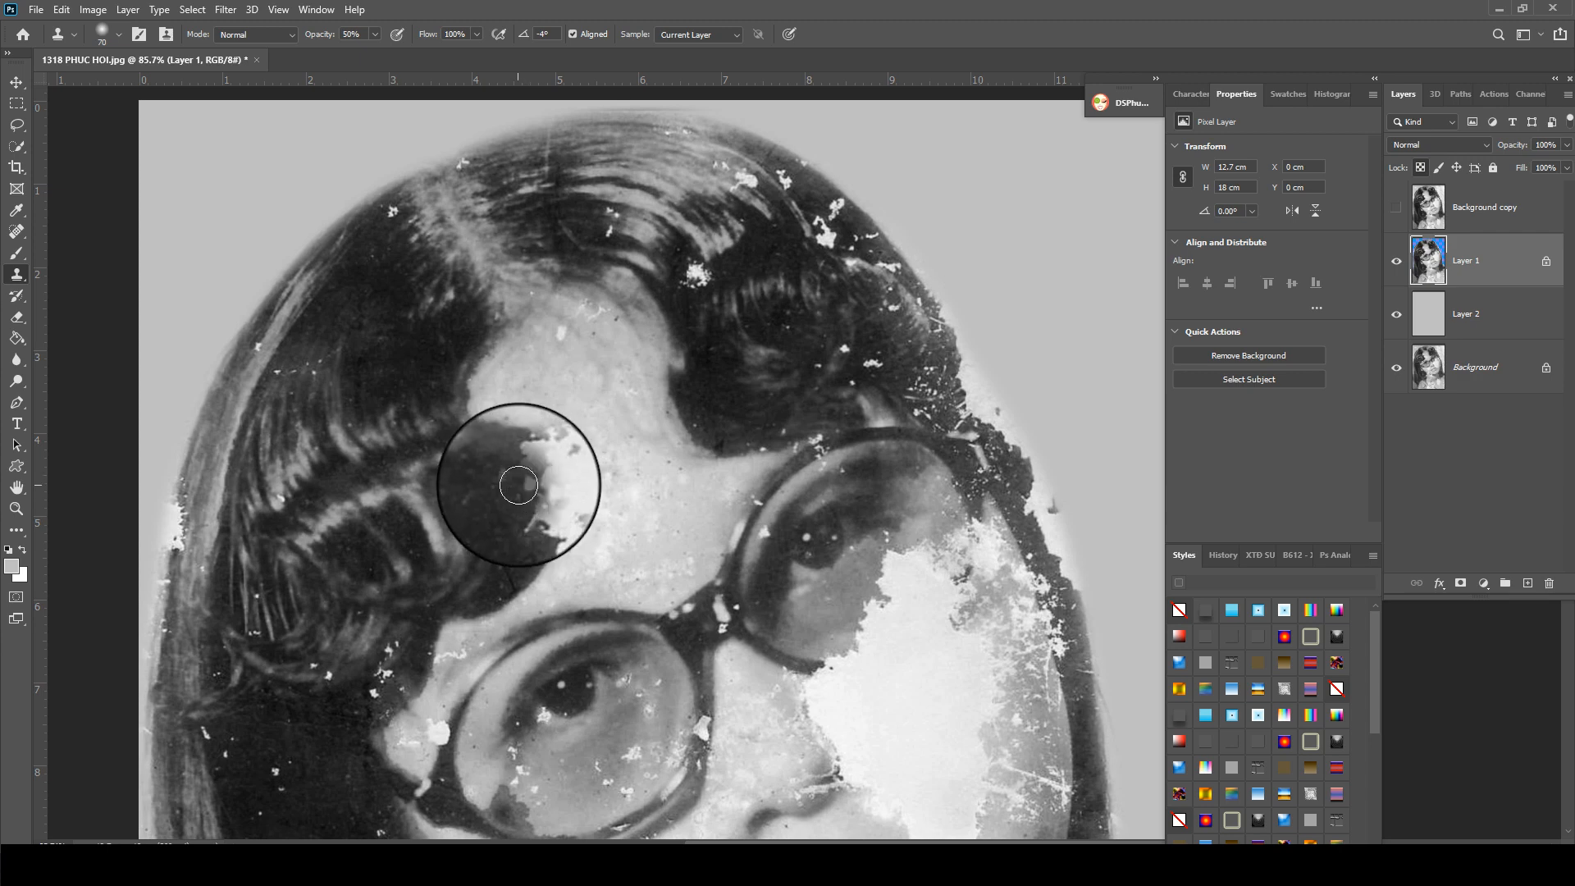
pyautogui.press('0')
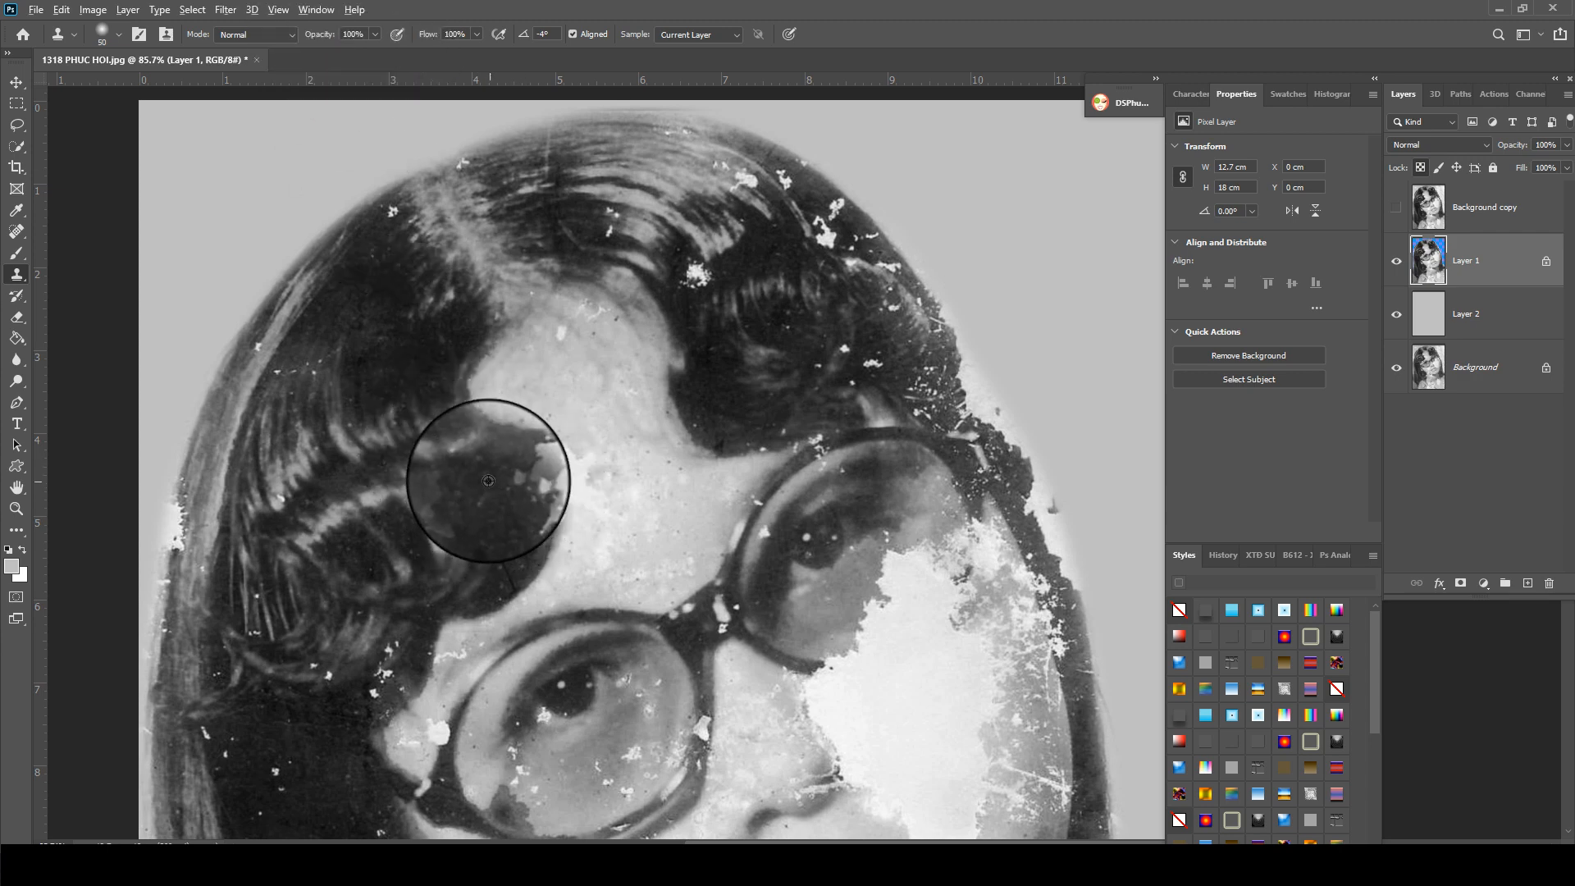
pyautogui.moveTo(489, 481); pyautogui.dragTo(529, 518)
pyautogui.moveTo(523, 463); pyautogui.dragTo(530, 499)
pyautogui.keyDown('alt'); pyautogui.click(583, 448); pyautogui.keyUp('alt')
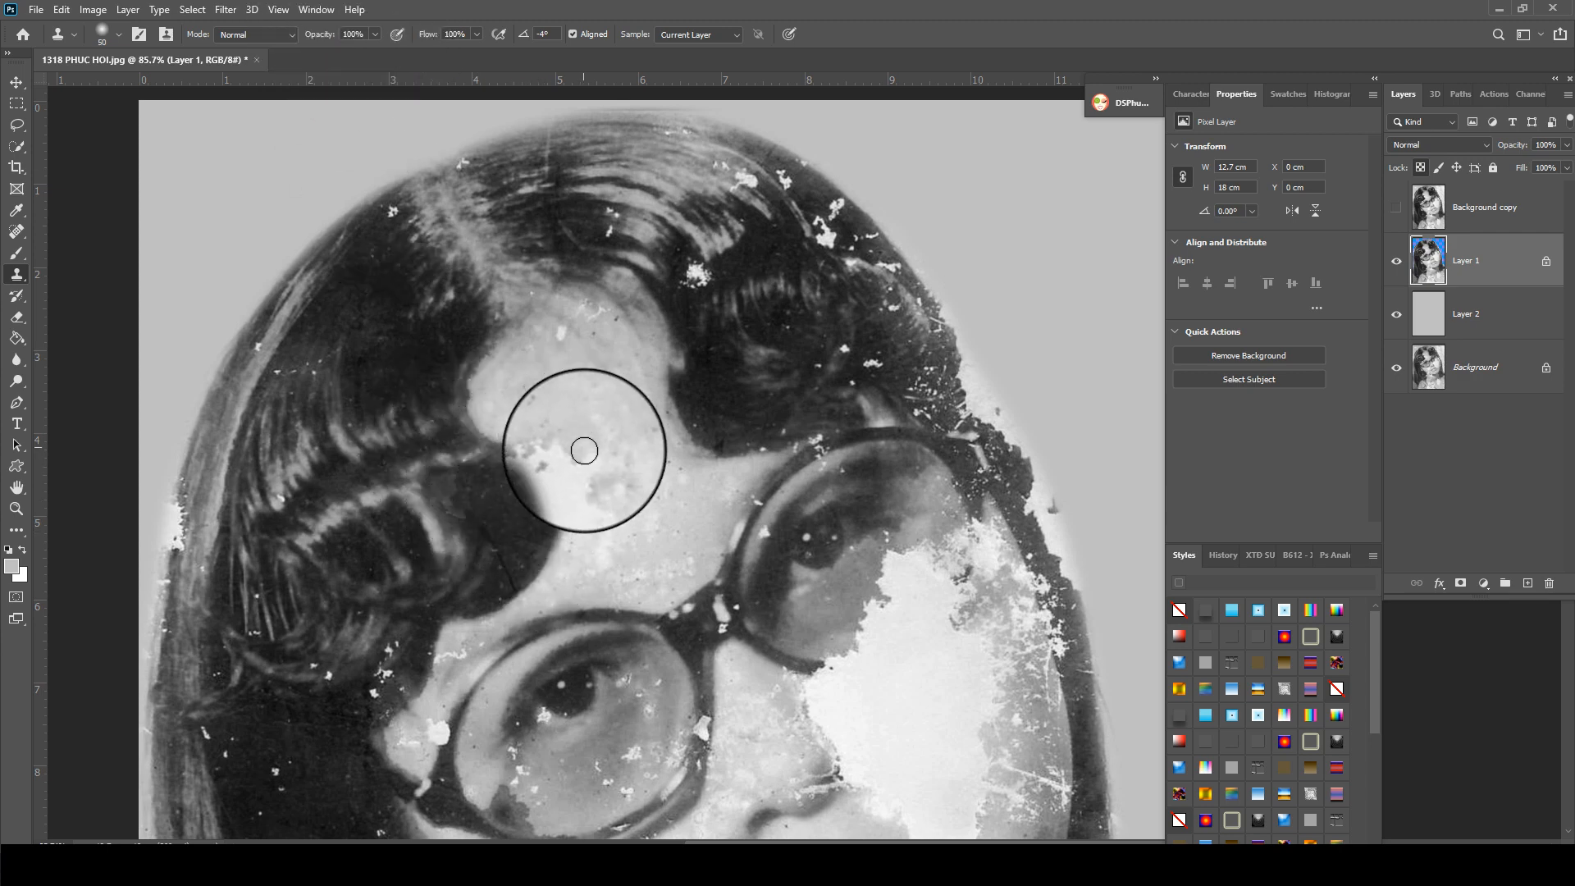
pyautogui.moveTo(558, 434)
pyautogui.mouseDown()
pyautogui.moveTo(541, 413)
pyautogui.moveTo(561, 450)
pyautogui.mouseUp()
# - Clone neighbouring hair over the white flakes in the waves above the forehead and along the crown
pyautogui.keyDown('alt'); pyautogui.click(669, 239); pyautogui.keyUp('alt')
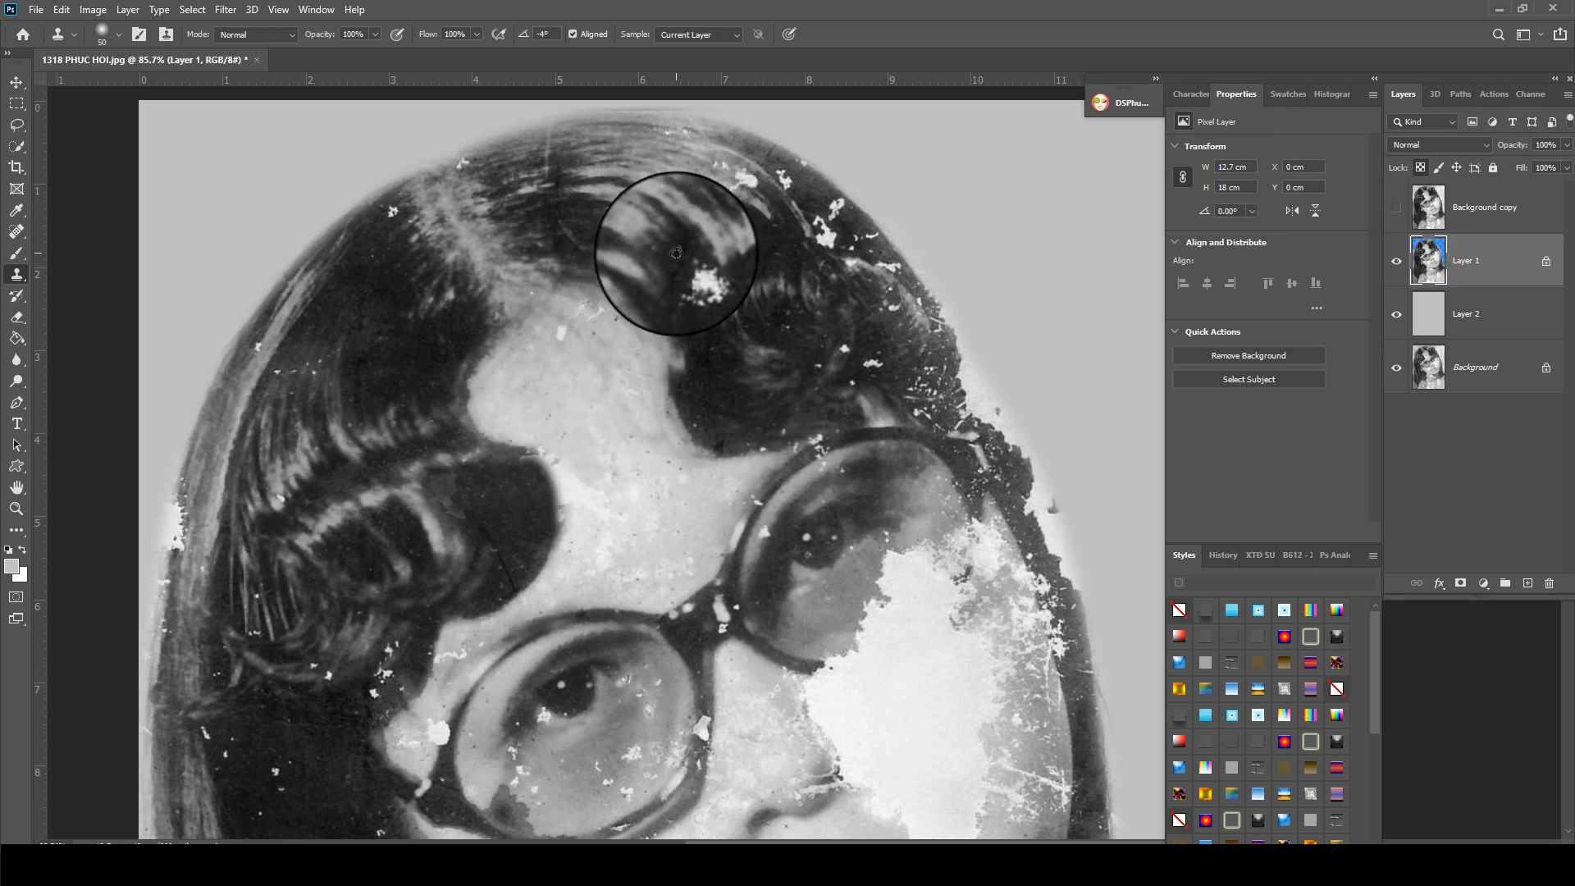
pyautogui.moveTo(692, 267); pyautogui.dragTo(696, 272)
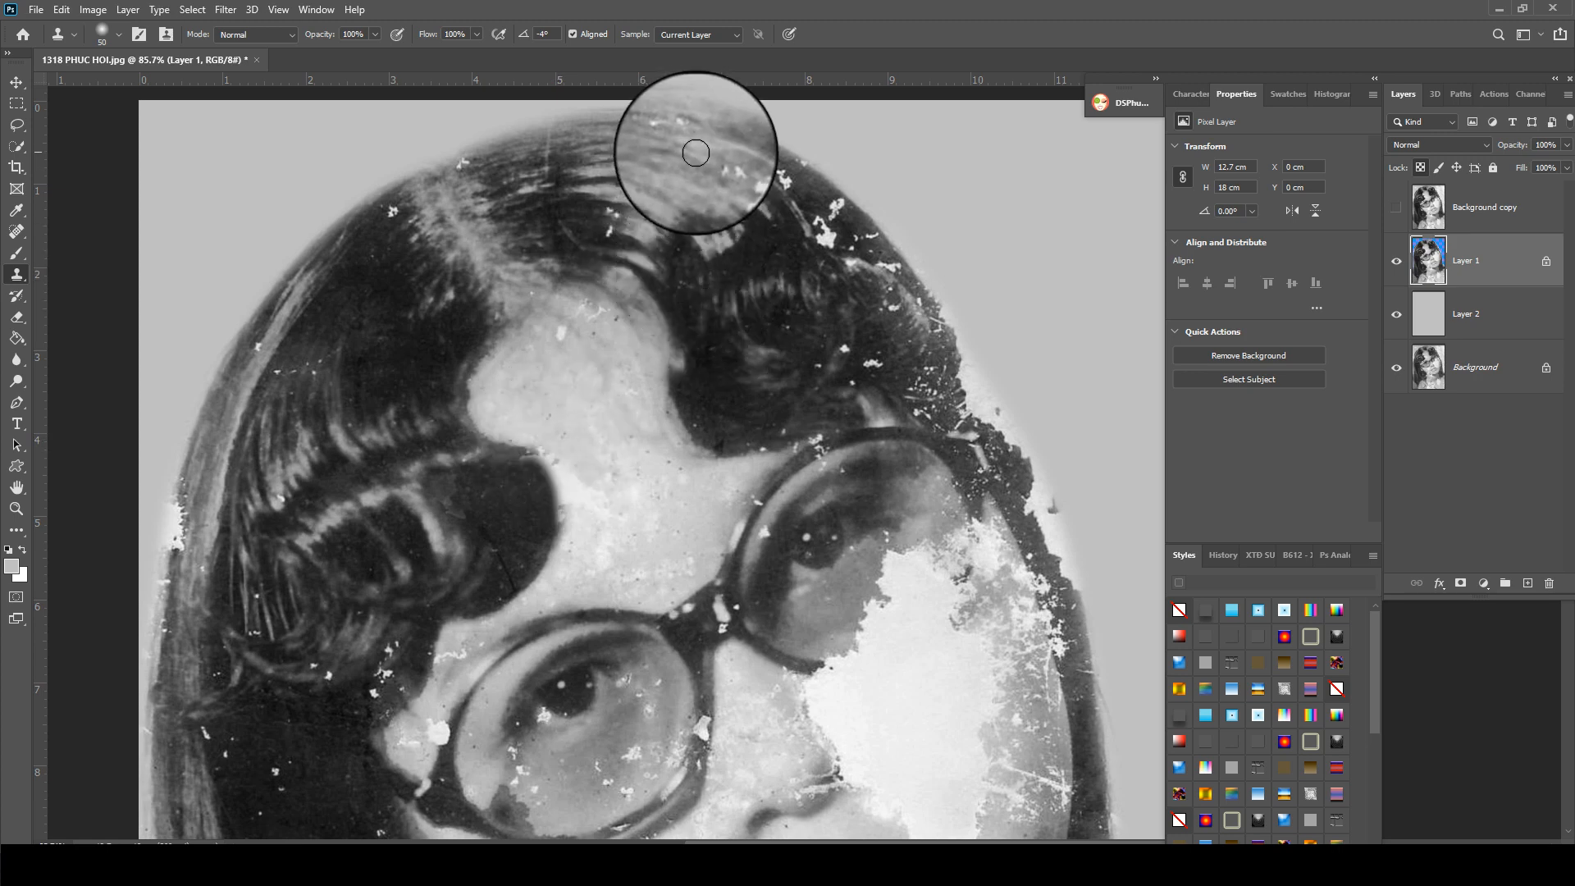
pyautogui.moveTo(789, 186)
pyautogui.mouseDown()
pyautogui.moveTo(828, 243)
pyautogui.moveTo(804, 201)
pyautogui.moveTo(822, 237)
pyautogui.moveTo(805, 189)
pyautogui.moveTo(840, 213)
pyautogui.mouseUp()
pyautogui.keyDown('alt'); pyautogui.click(801, 205); pyautogui.keyUp('alt')
pyautogui.keyDown('alt'); pyautogui.click(824, 232); pyautogui.keyUp('alt')
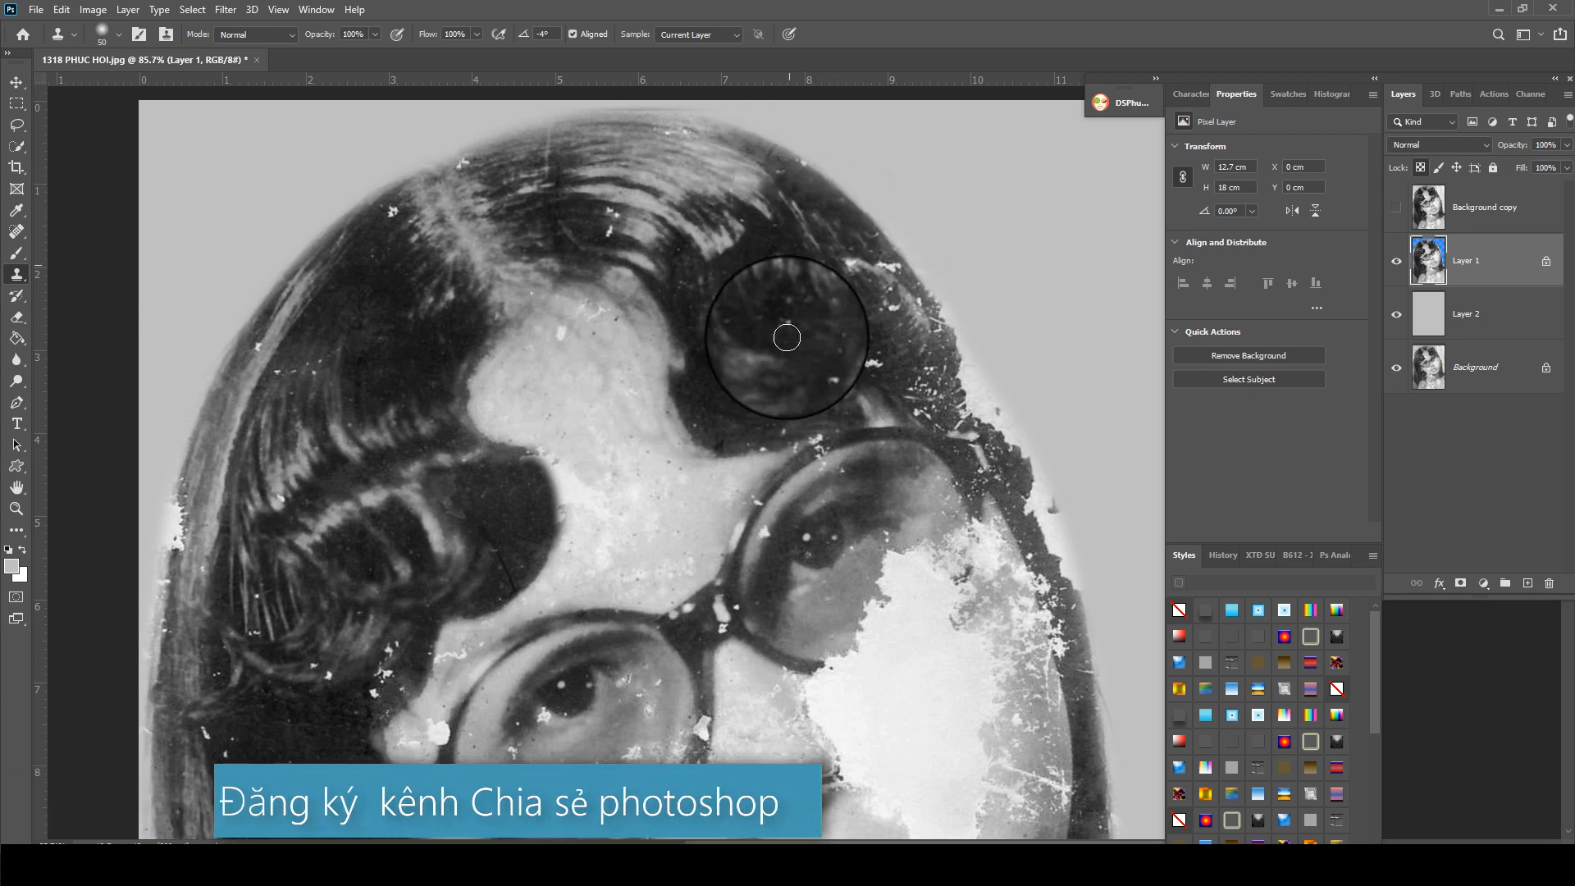
# - Heal the white flakes around the glasses bridge and the fully visible lens with a 20-pixel content-aware Spot Healing Brush
pyautogui.moveTo(830, 452); pyautogui.dragTo(812, 341)
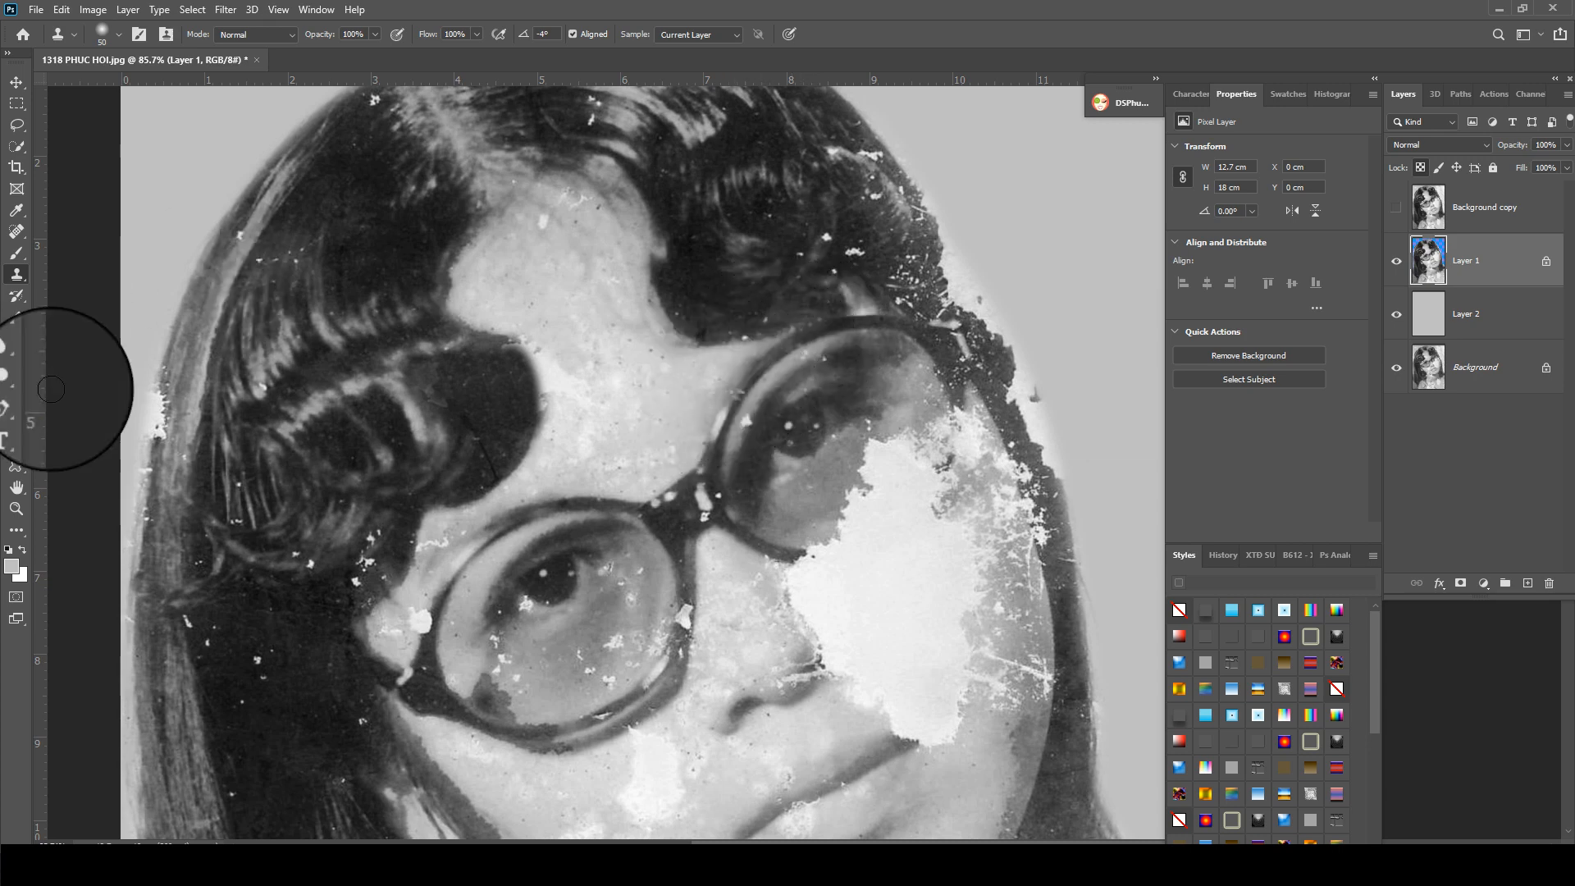
pyautogui.rightClick(18, 236)
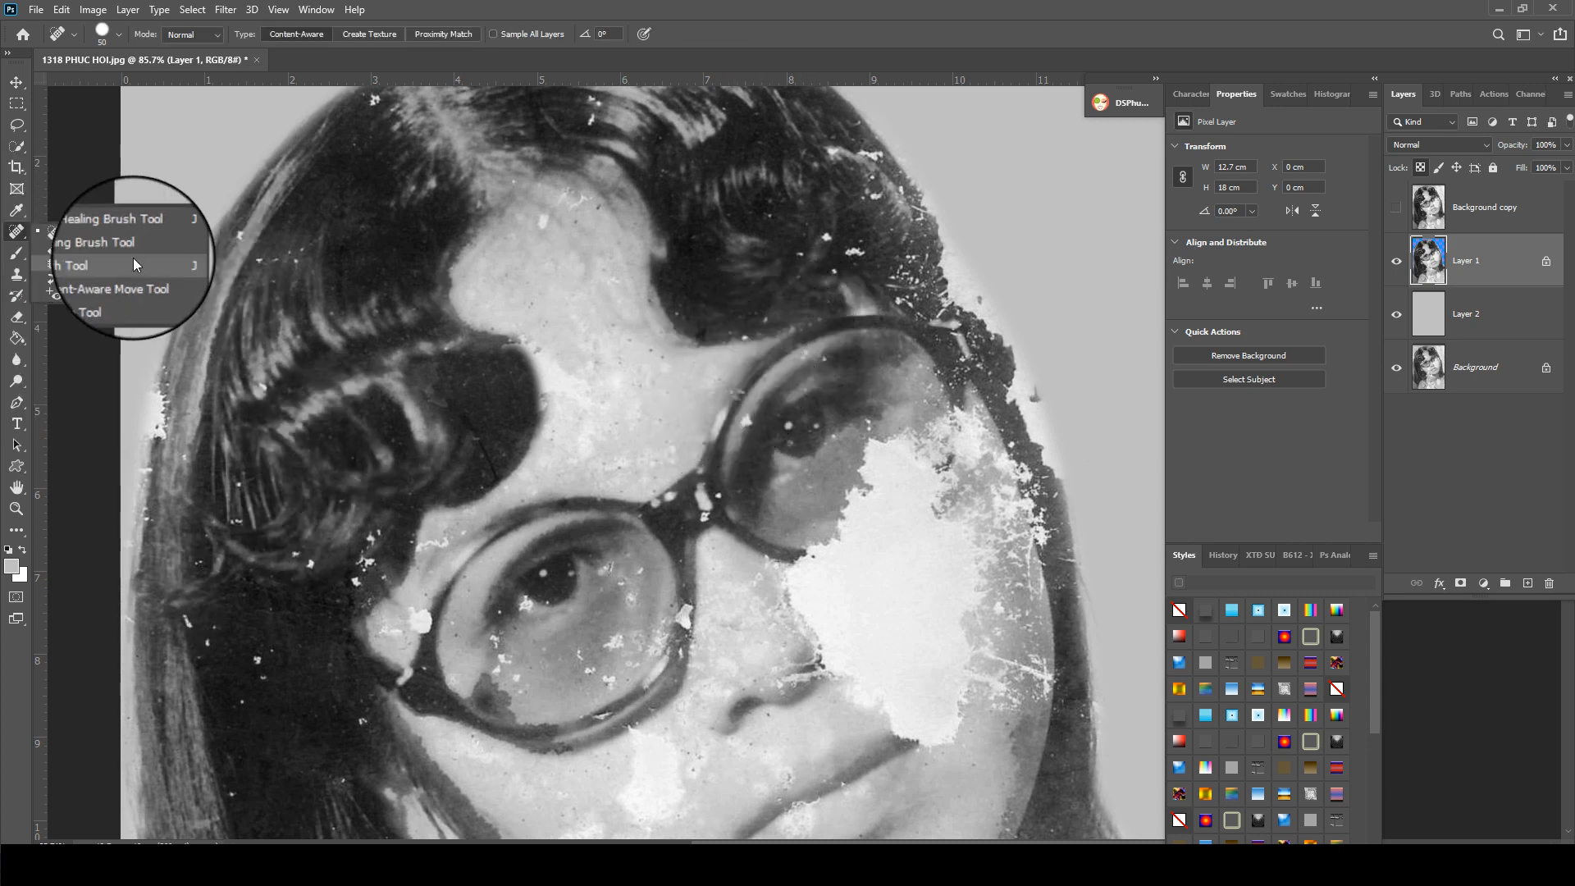
pyautogui.click(106, 232)
pyautogui.press('[')
pyautogui.press('[')
pyautogui.press('[')
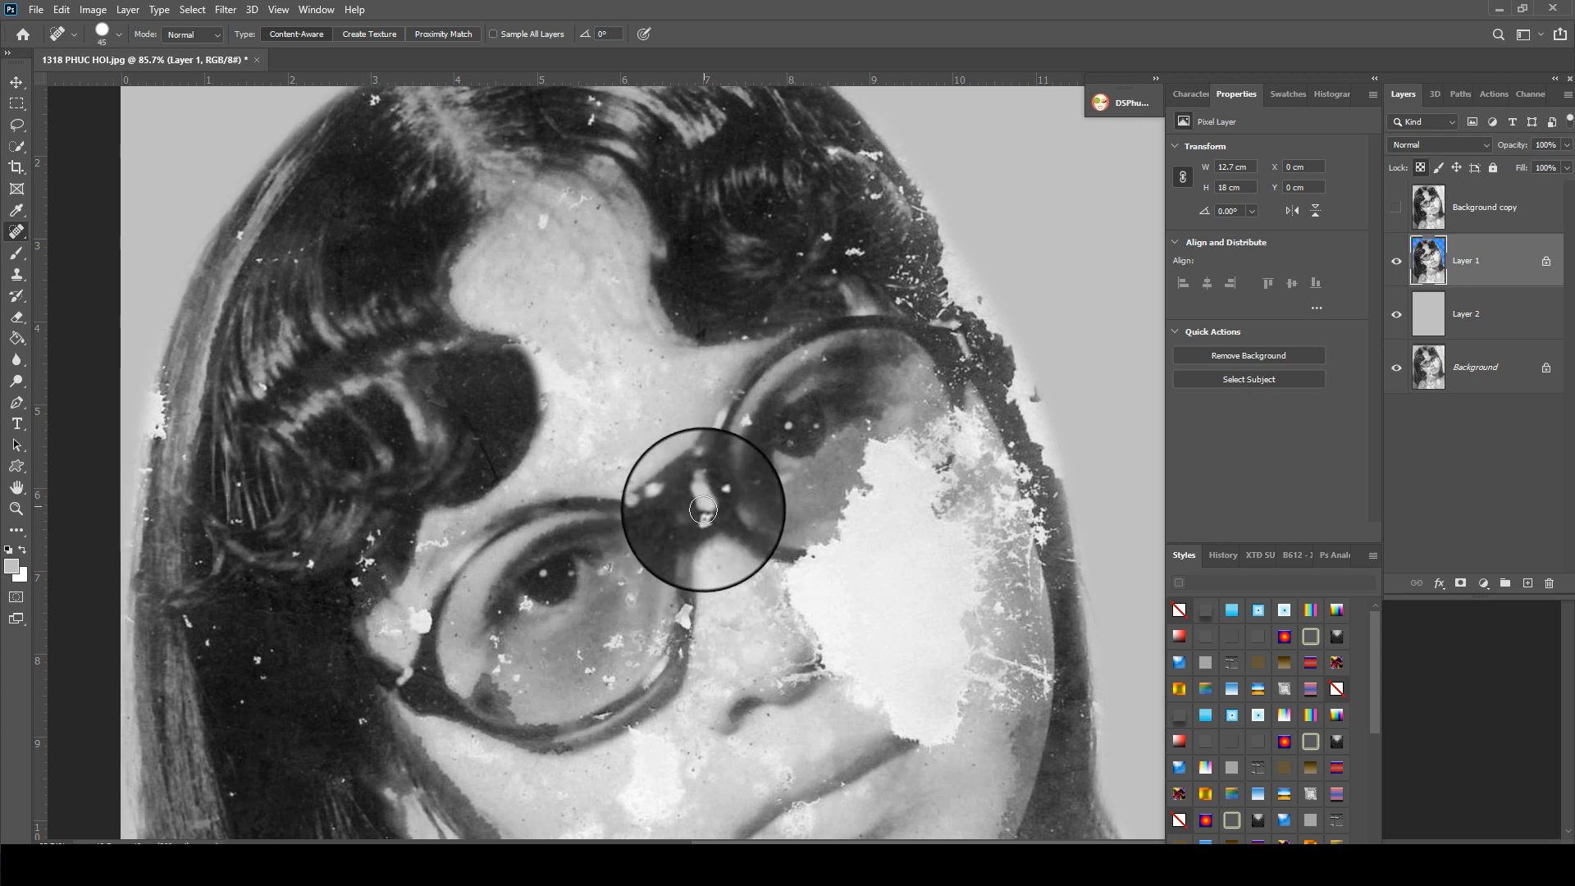
pyautogui.click(750, 422)
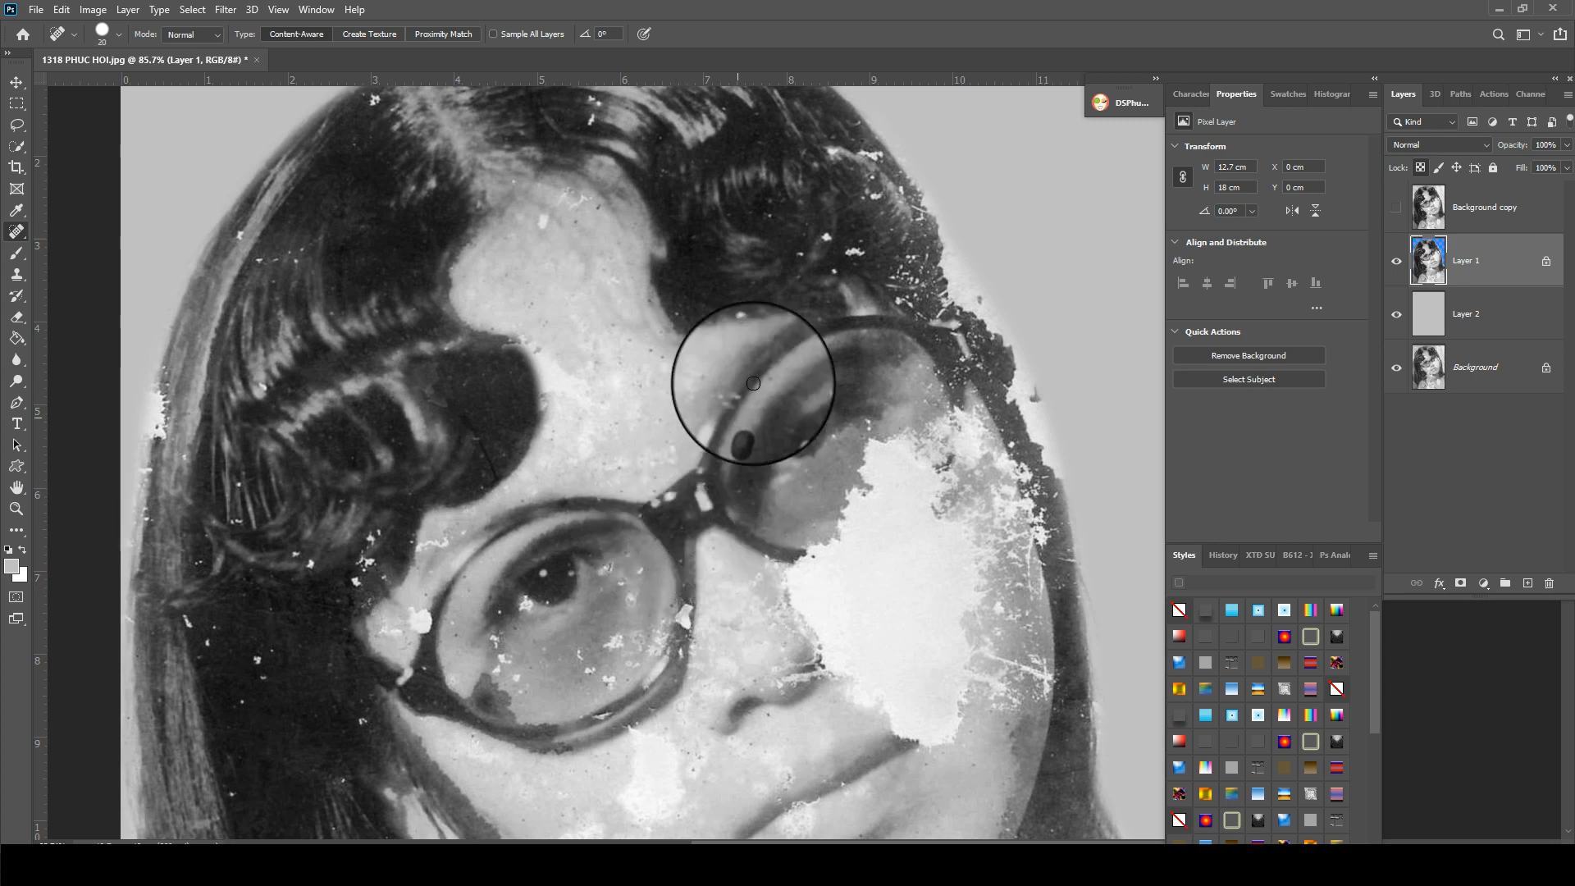
pyautogui.moveTo(704, 602)
pyautogui.mouseDown()
pyautogui.moveTo(717, 429)
pyautogui.moveTo(696, 474)
pyautogui.moveTo(697, 449)
pyautogui.moveTo(620, 471)
pyautogui.moveTo(611, 498)
pyautogui.moveTo(588, 449)
pyautogui.moveTo(520, 508)
pyautogui.mouseUp()
pyautogui.click(666, 464)
pyautogui.click(533, 507)
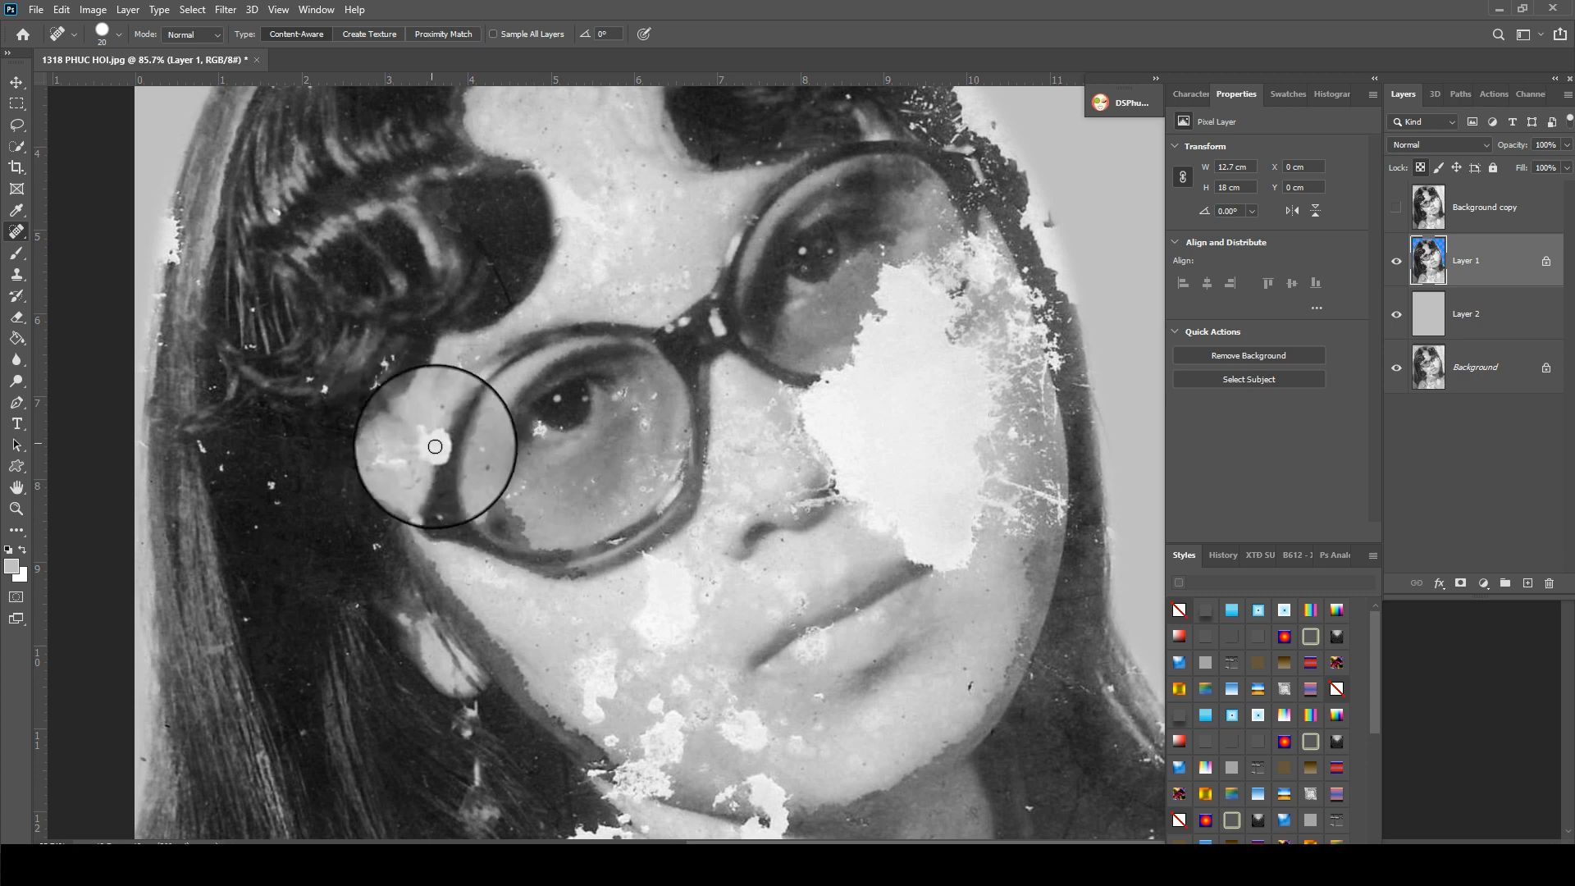
# - Heal the white blotch on the temple beside the glasses and the specks in the adjacent dark hair
pyautogui.click(425, 438)
pyautogui.moveTo(468, 364)
pyautogui.mouseDown()
pyautogui.moveTo(391, 363)
pyautogui.moveTo(373, 418)
pyautogui.mouseUp()
pyautogui.click(389, 358)
pyautogui.click(396, 405)
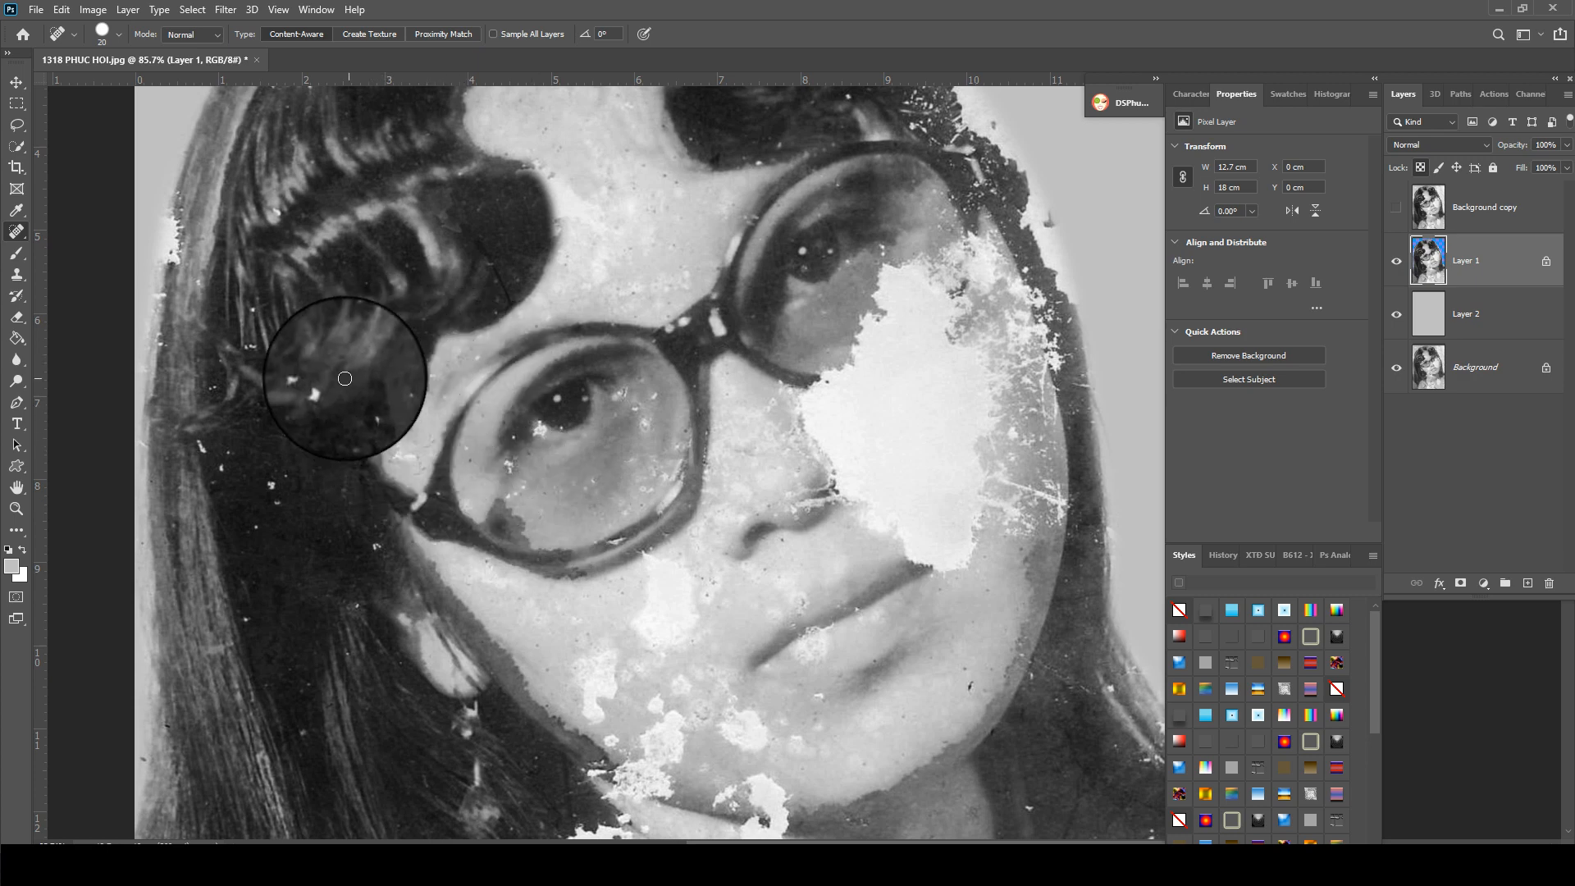
pyautogui.click(318, 383)
pyautogui.click(271, 470)
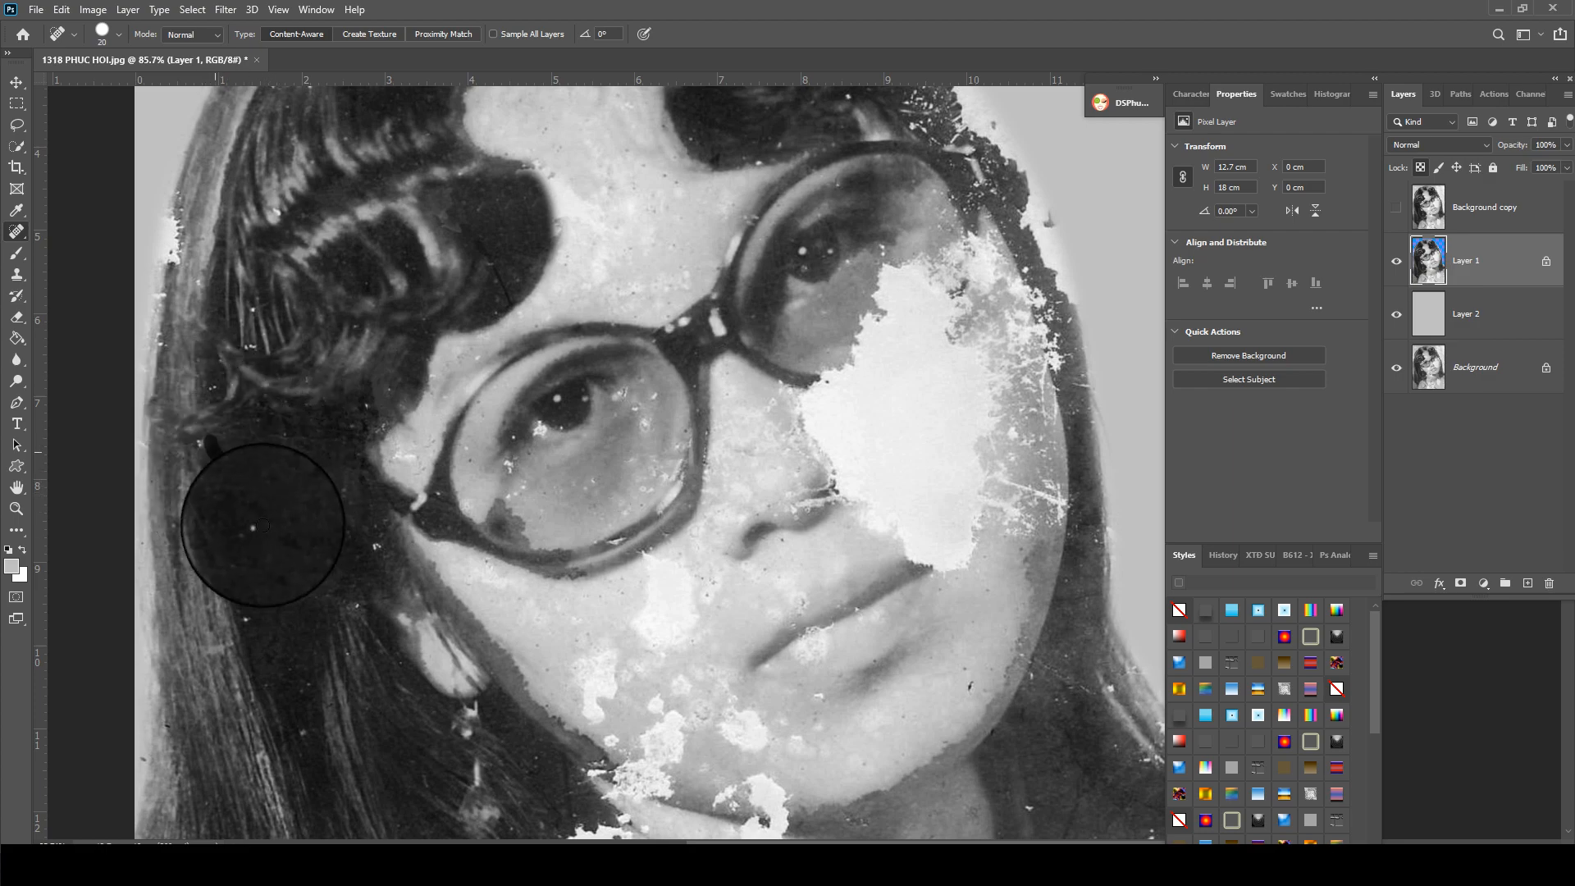
# - Rebuild the missing lower part of the lens beside the large white patch with the Clone Stamp at 78% opacity
pyautogui.moveTo(789, 458)
pyautogui.mouseDown()
pyautogui.moveTo(615, 517)
pyautogui.moveTo(617, 536)
pyautogui.mouseUp()
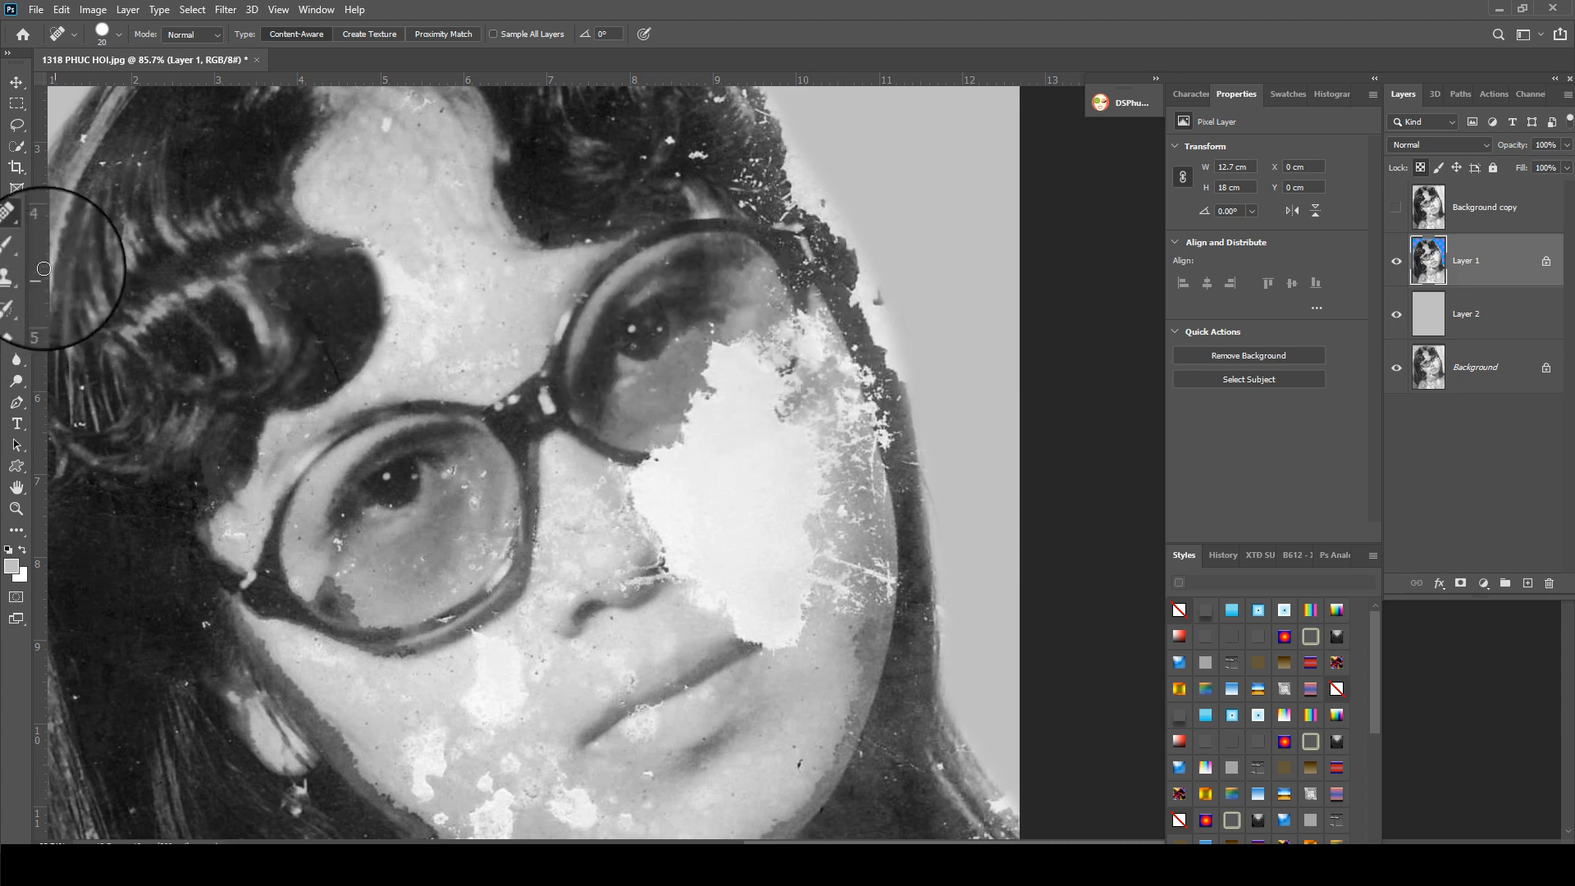
pyautogui.press('s')
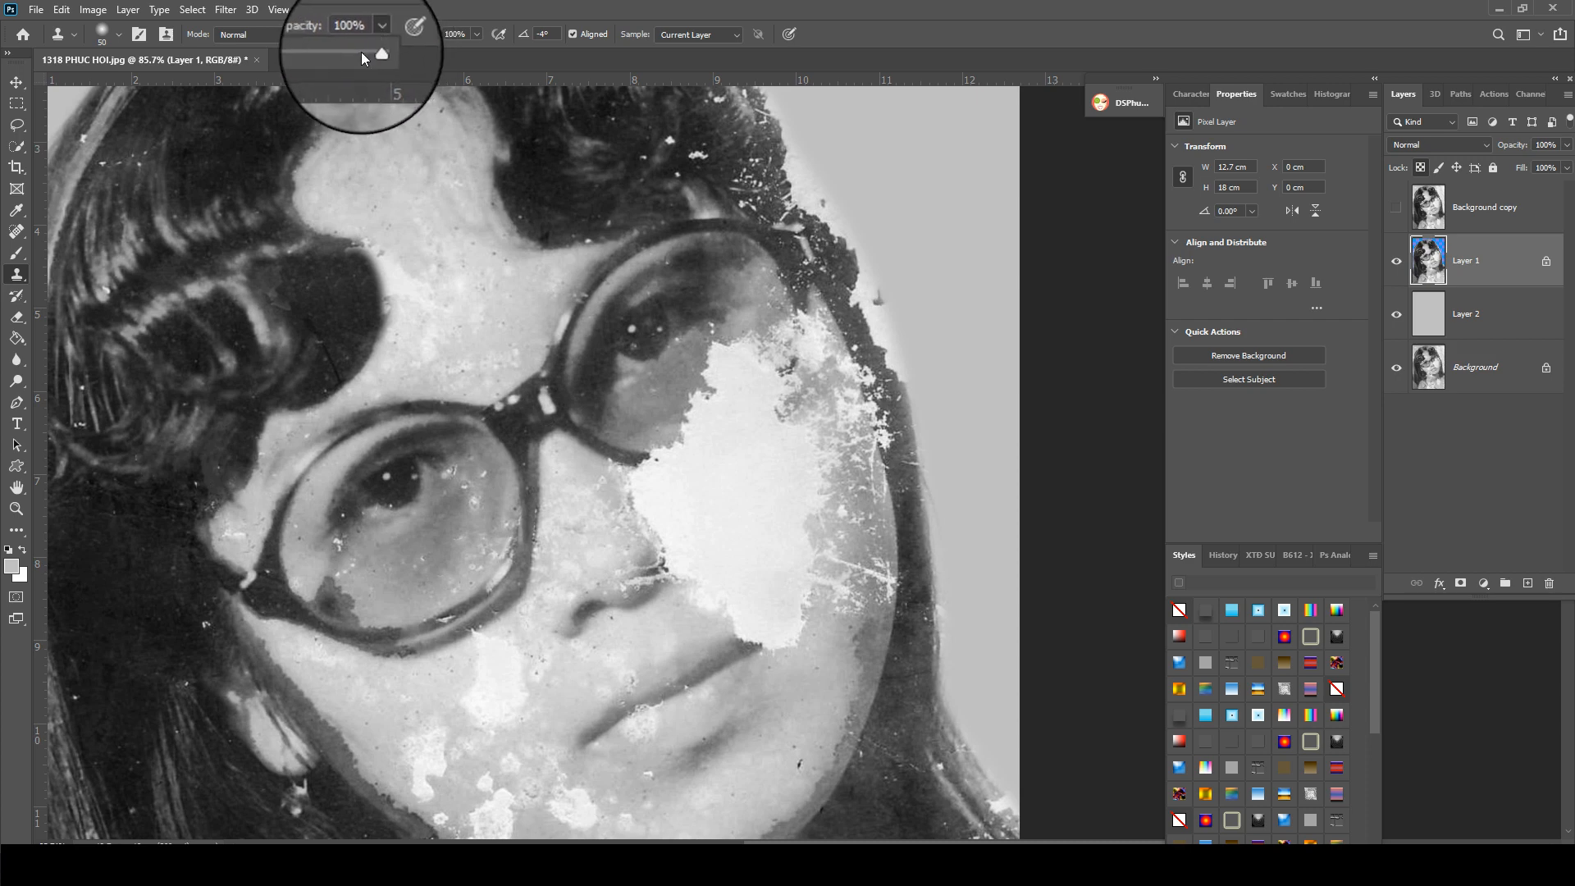
pyautogui.moveTo(365, 54); pyautogui.dragTo(359, 53)
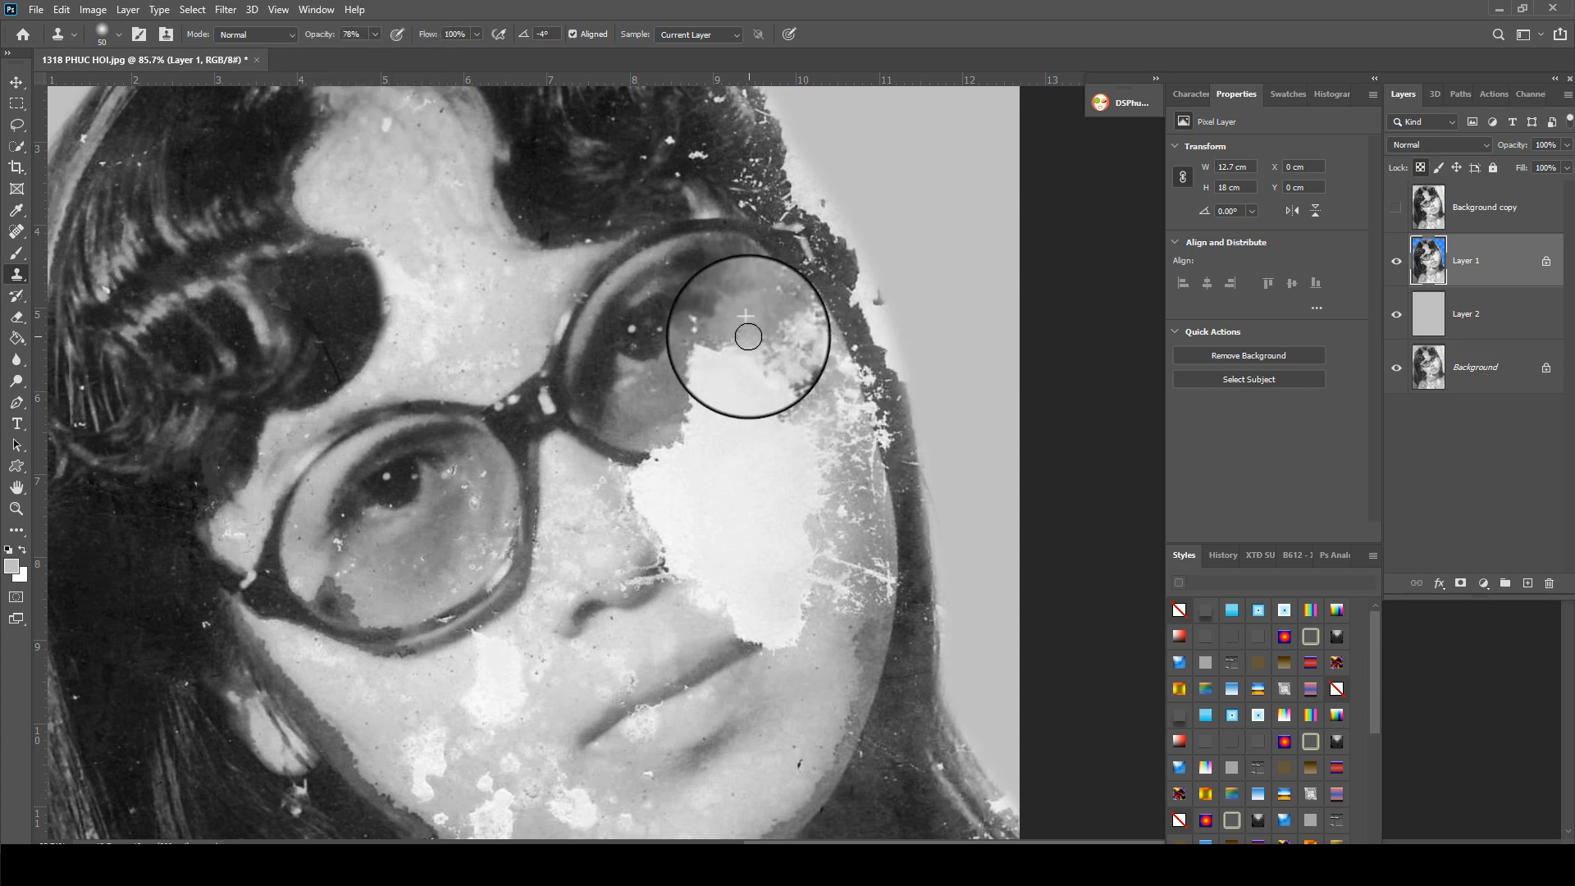
pyautogui.moveTo(747, 336)
pyautogui.mouseDown()
pyautogui.moveTo(658, 394)
pyautogui.moveTo(646, 416)
pyautogui.moveTo(687, 427)
pyautogui.moveTo(650, 378)
pyautogui.moveTo(649, 412)
pyautogui.moveTo(710, 411)
pyautogui.moveTo(635, 399)
pyautogui.moveTo(665, 411)
pyautogui.moveTo(712, 388)
pyautogui.moveTo(650, 399)
pyautogui.moveTo(725, 345)
pyautogui.moveTo(652, 390)
pyautogui.moveTo(715, 369)
pyautogui.moveTo(740, 345)
pyautogui.moveTo(671, 392)
pyautogui.moveTo(748, 306)
pyautogui.moveTo(775, 335)
pyautogui.moveTo(738, 382)
pyautogui.moveTo(773, 328)
pyautogui.moveTo(775, 345)
pyautogui.moveTo(704, 408)
pyautogui.moveTo(744, 395)
pyautogui.moveTo(605, 464)
pyautogui.mouseUp()
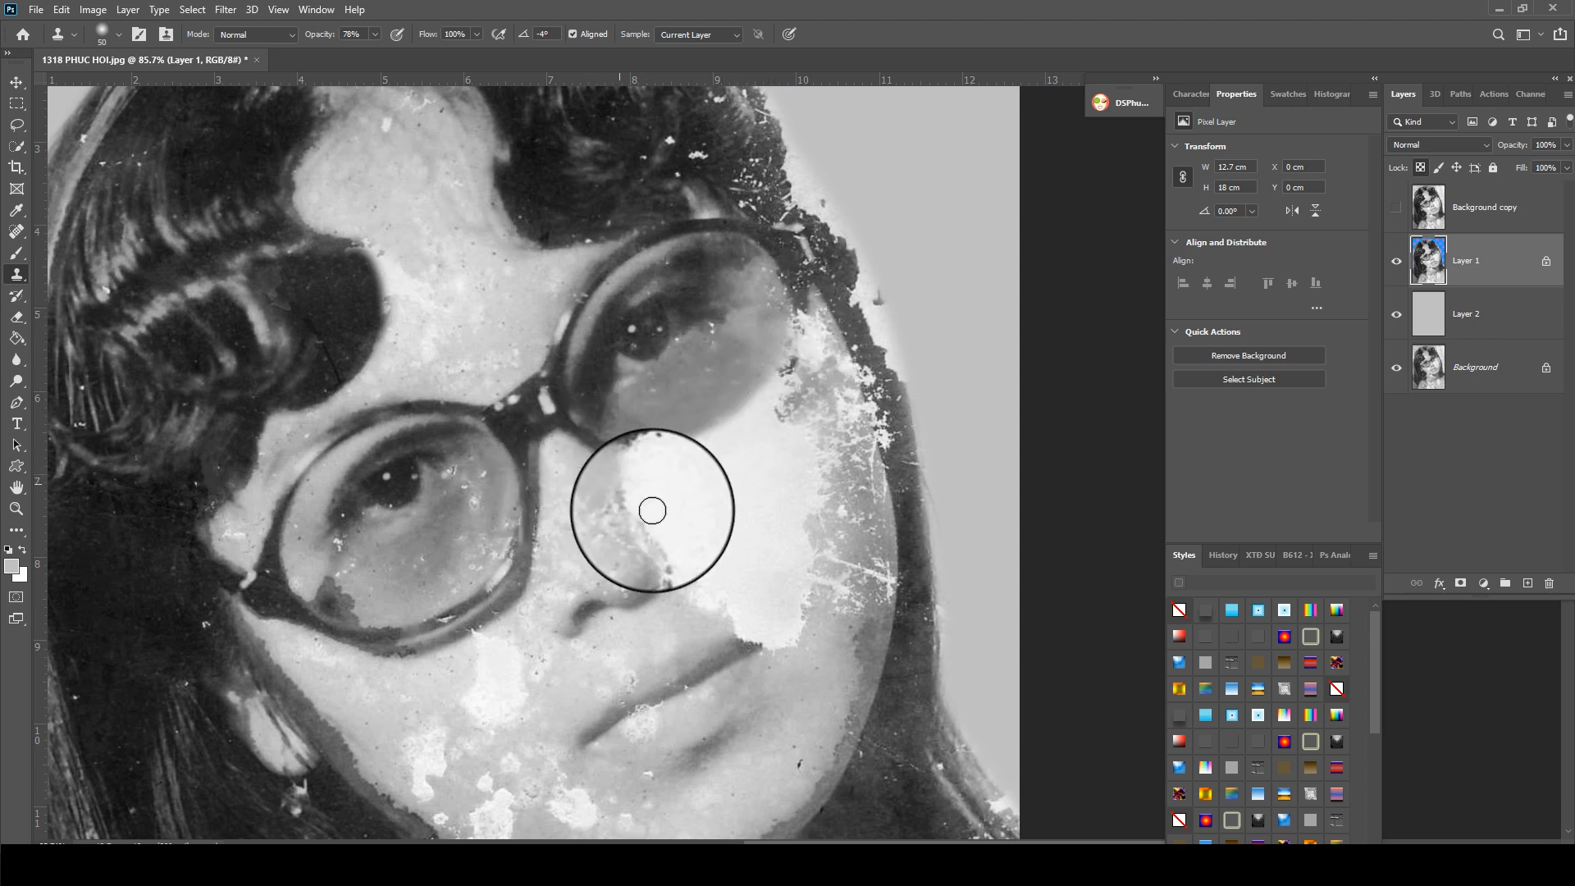
# - Clone skin softly over the edge of the white patch beside the nose and above the lip, using 30% and 50% opacity
pyautogui.press('3')
pyautogui.moveTo(706, 603)
pyautogui.mouseDown()
pyautogui.moveTo(663, 582)
pyautogui.moveTo(736, 662)
pyautogui.moveTo(754, 651)
pyautogui.moveTo(809, 676)
pyautogui.moveTo(796, 646)
pyautogui.moveTo(843, 497)
pyautogui.moveTo(822, 603)
pyautogui.moveTo(827, 406)
pyautogui.moveTo(726, 505)
pyautogui.moveTo(590, 487)
pyautogui.moveTo(633, 497)
pyautogui.mouseUp()
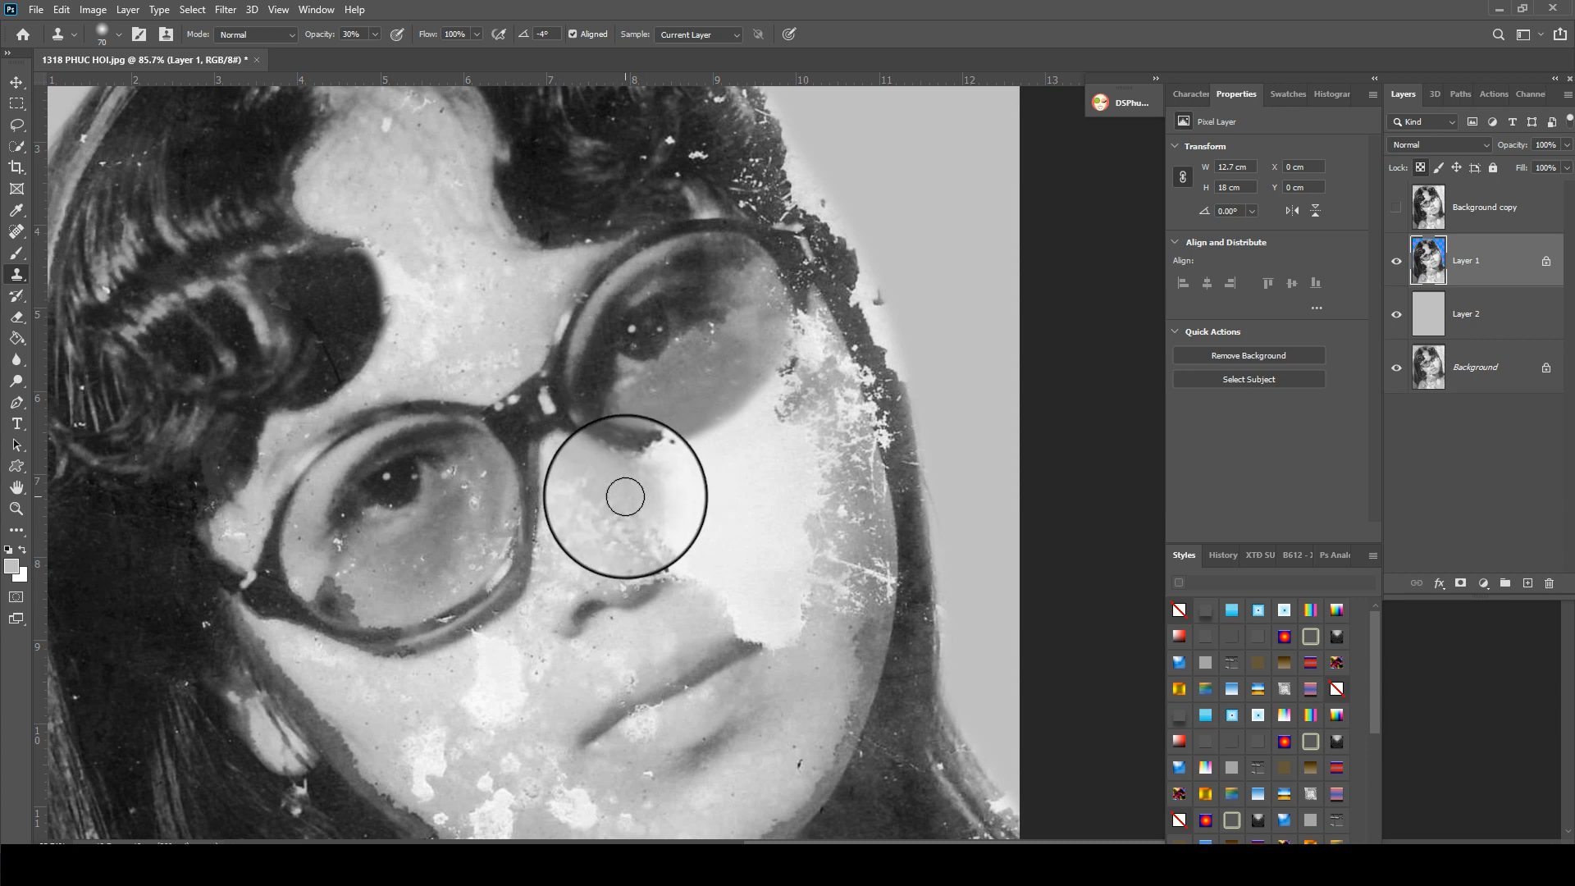
pyautogui.press('[')
pyautogui.press('5')
pyautogui.moveTo(703, 618)
pyautogui.mouseDown()
pyautogui.moveTo(695, 575)
pyautogui.moveTo(705, 619)
pyautogui.moveTo(729, 604)
pyautogui.moveTo(680, 582)
pyautogui.moveTo(734, 600)
pyautogui.moveTo(706, 583)
pyautogui.mouseUp()
# - Clone over the damage at the mouth corner and across the white cheek patch with a 70-pixel stamp at 80% opacity
pyautogui.press(']')
pyautogui.keyDown('alt'); pyautogui.click(731, 648); pyautogui.keyUp('alt')
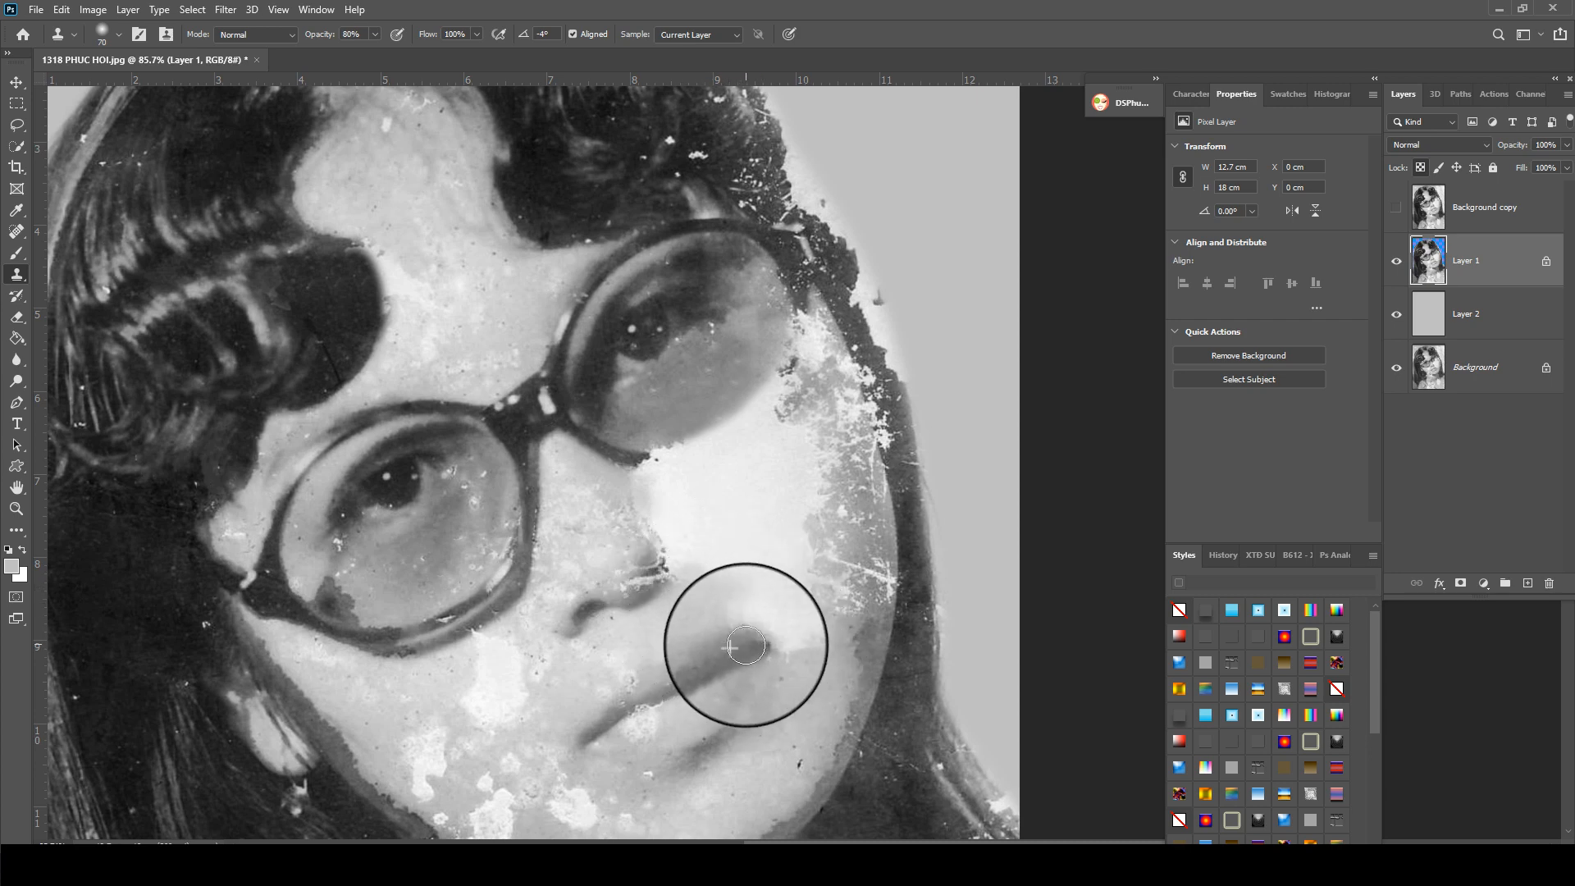
pyautogui.moveTo(745, 646)
pyautogui.mouseDown()
pyautogui.moveTo(795, 658)
pyautogui.moveTo(830, 622)
pyautogui.moveTo(793, 629)
pyautogui.moveTo(835, 510)
pyautogui.mouseUp()
# - Clone over the cracked outer cheek, the flaked hair edge beside it and the outer rim of the glasses
pyautogui.keyDown('alt'); pyautogui.click(892, 458); pyautogui.keyUp('alt')
pyautogui.moveTo(888, 438)
pyautogui.mouseDown()
pyautogui.moveTo(843, 331)
pyautogui.moveTo(890, 463)
pyautogui.moveTo(856, 315)
pyautogui.moveTo(887, 394)
pyautogui.moveTo(821, 314)
pyautogui.moveTo(820, 339)
pyautogui.moveTo(820, 312)
pyautogui.moveTo(819, 371)
pyautogui.moveTo(806, 297)
pyautogui.moveTo(811, 379)
pyautogui.moveTo(732, 374)
pyautogui.moveTo(803, 331)
pyautogui.moveTo(808, 389)
pyautogui.moveTo(793, 318)
pyautogui.mouseUp()
pyautogui.keyDown('alt'); pyautogui.click(845, 330); pyautogui.keyUp('alt')
pyautogui.click(861, 365)
pyautogui.moveTo(796, 315); pyautogui.dragTo(787, 282)
pyautogui.keyDown('alt'); pyautogui.click(804, 418); pyautogui.keyUp('alt')
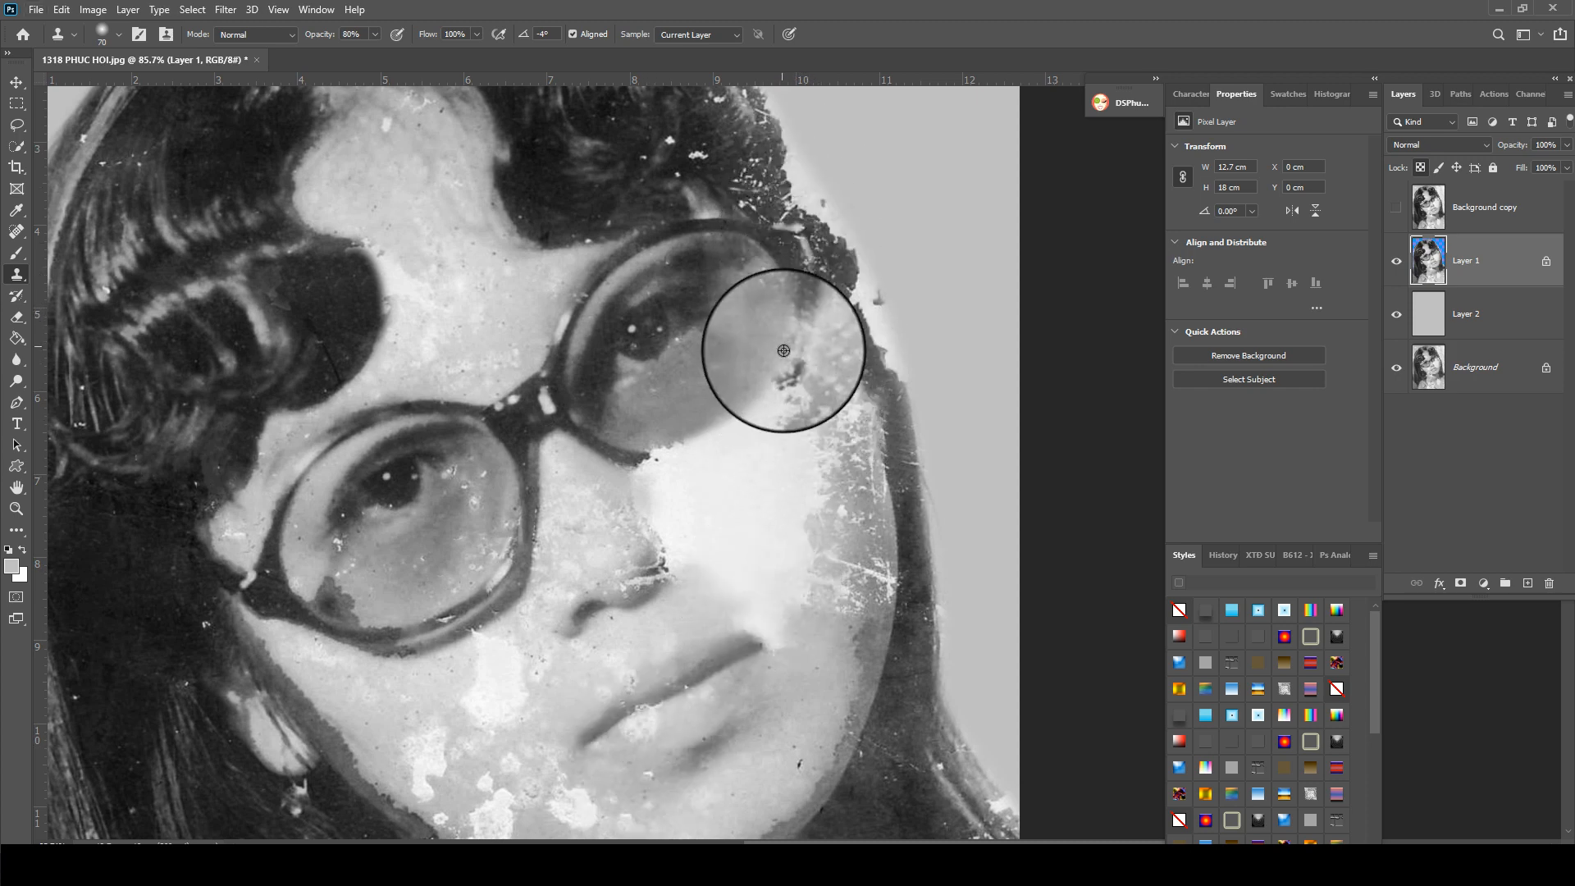
pyautogui.moveTo(783, 351); pyautogui.dragTo(783, 362)
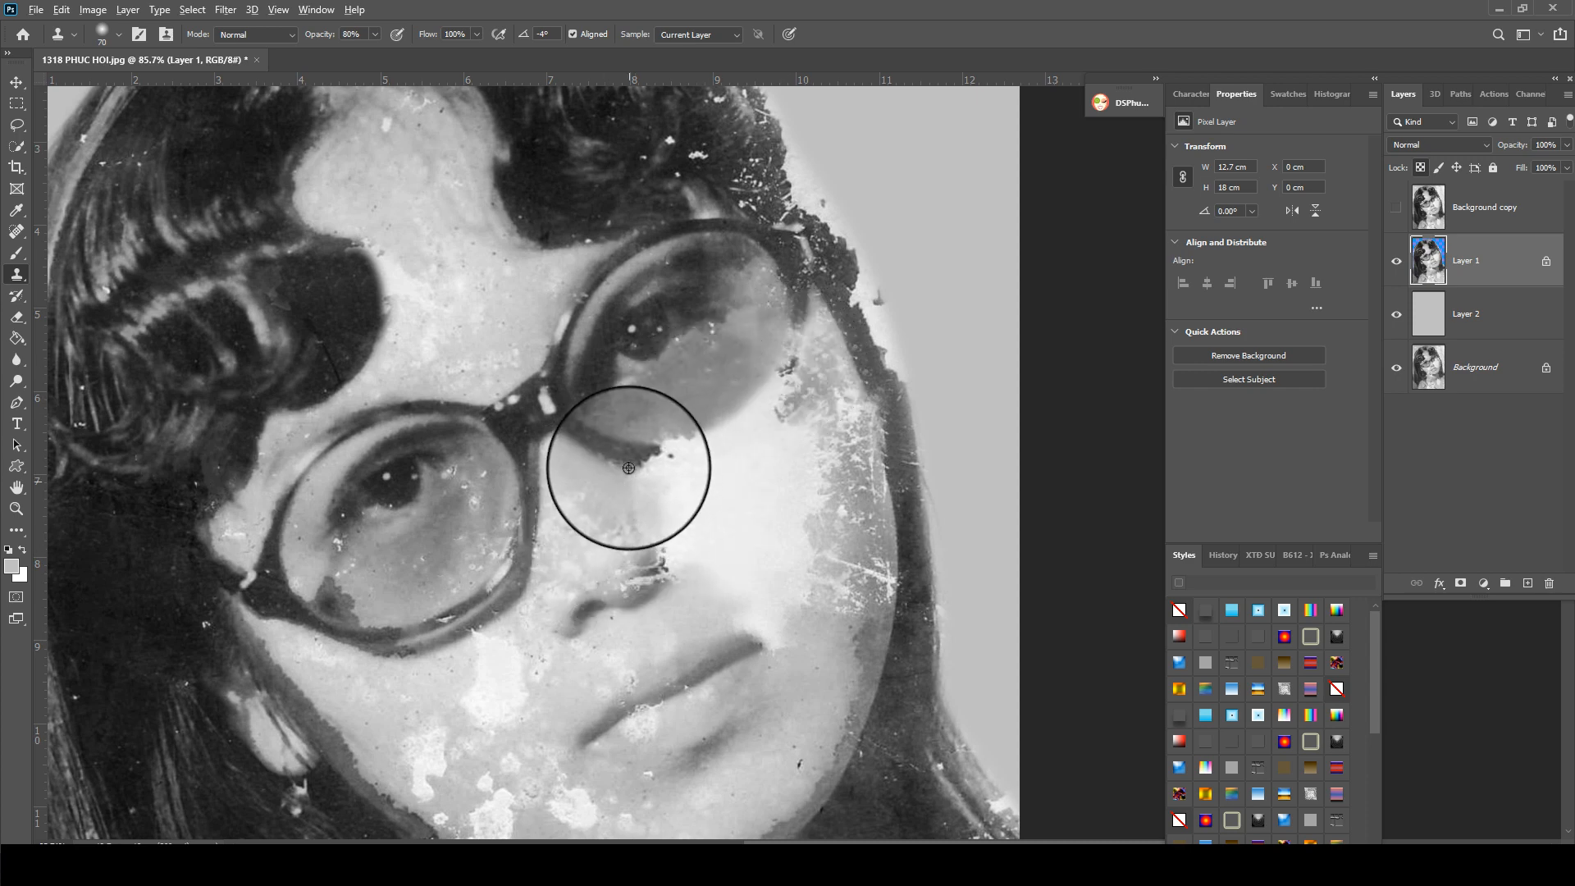
# - Extend the lower frame rim of the damaged lens and clean the lens interior, finishing with a smaller Clone Stamp brush
pyautogui.moveTo(643, 458)
pyautogui.mouseDown()
pyautogui.moveTo(831, 377)
pyautogui.moveTo(797, 353)
pyautogui.moveTo(799, 264)
pyautogui.moveTo(770, 289)
pyautogui.mouseUp()
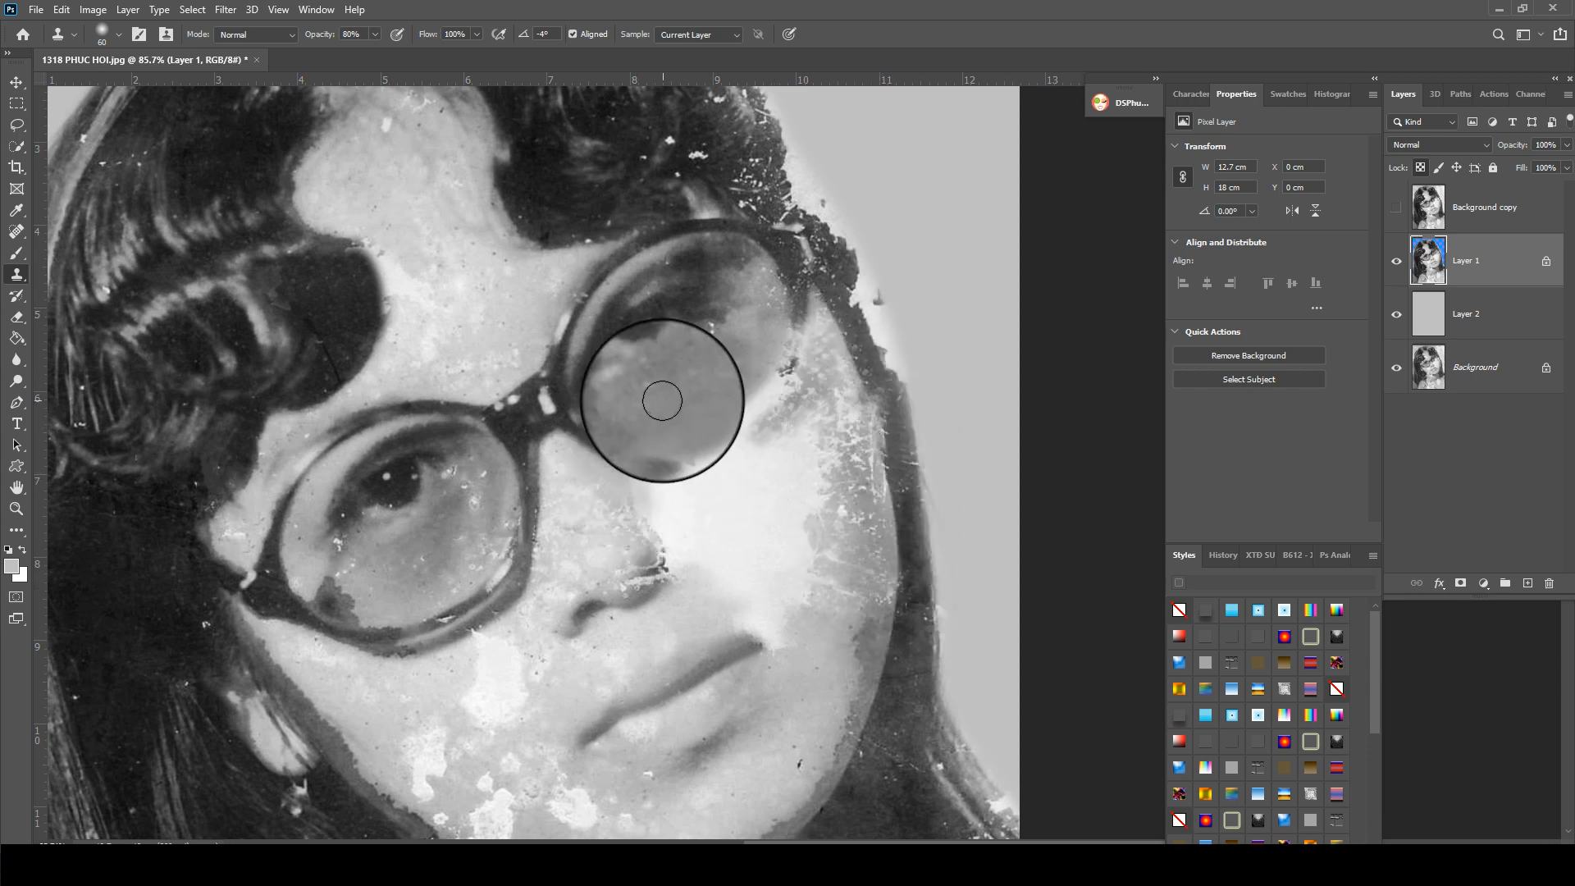
pyautogui.scroll(1, 663, 401)
pyautogui.press('[')
pyautogui.press('[')
pyautogui.press('[')
pyautogui.press('[')
pyautogui.keyDown('alt'); pyautogui.click(675, 429); pyautogui.keyUp('alt')
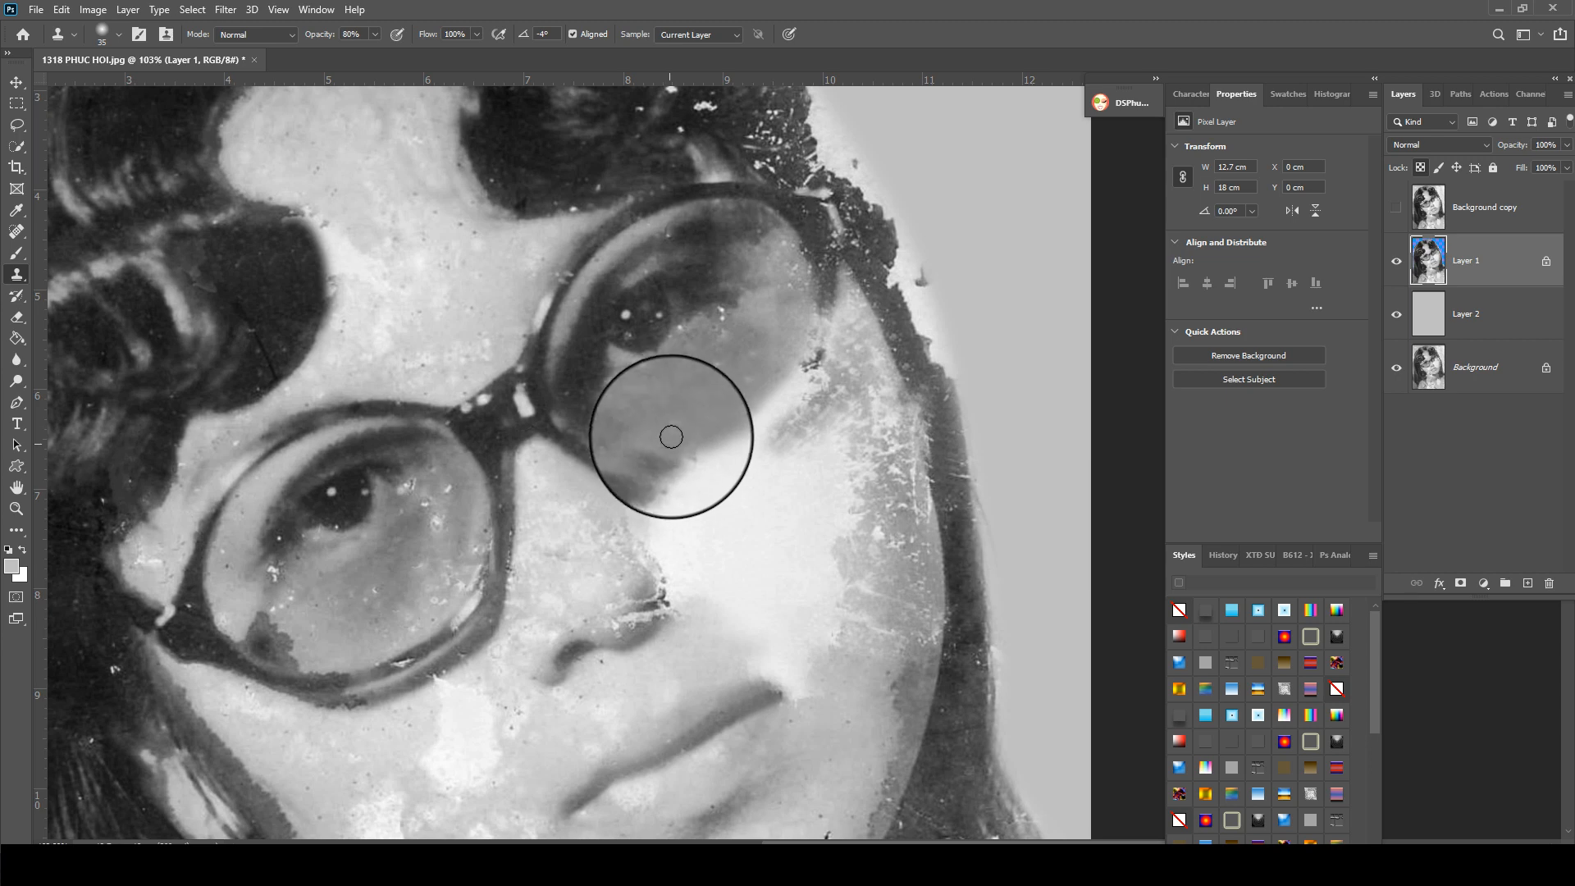
pyautogui.moveTo(671, 439); pyautogui.dragTo(657, 445)
# - Clone over the flaws under the other lens frame and the white cheek patch beside the nose, enlarging the brush to 50 pixels
pyautogui.moveTo(490, 569); pyautogui.dragTo(597, 404)
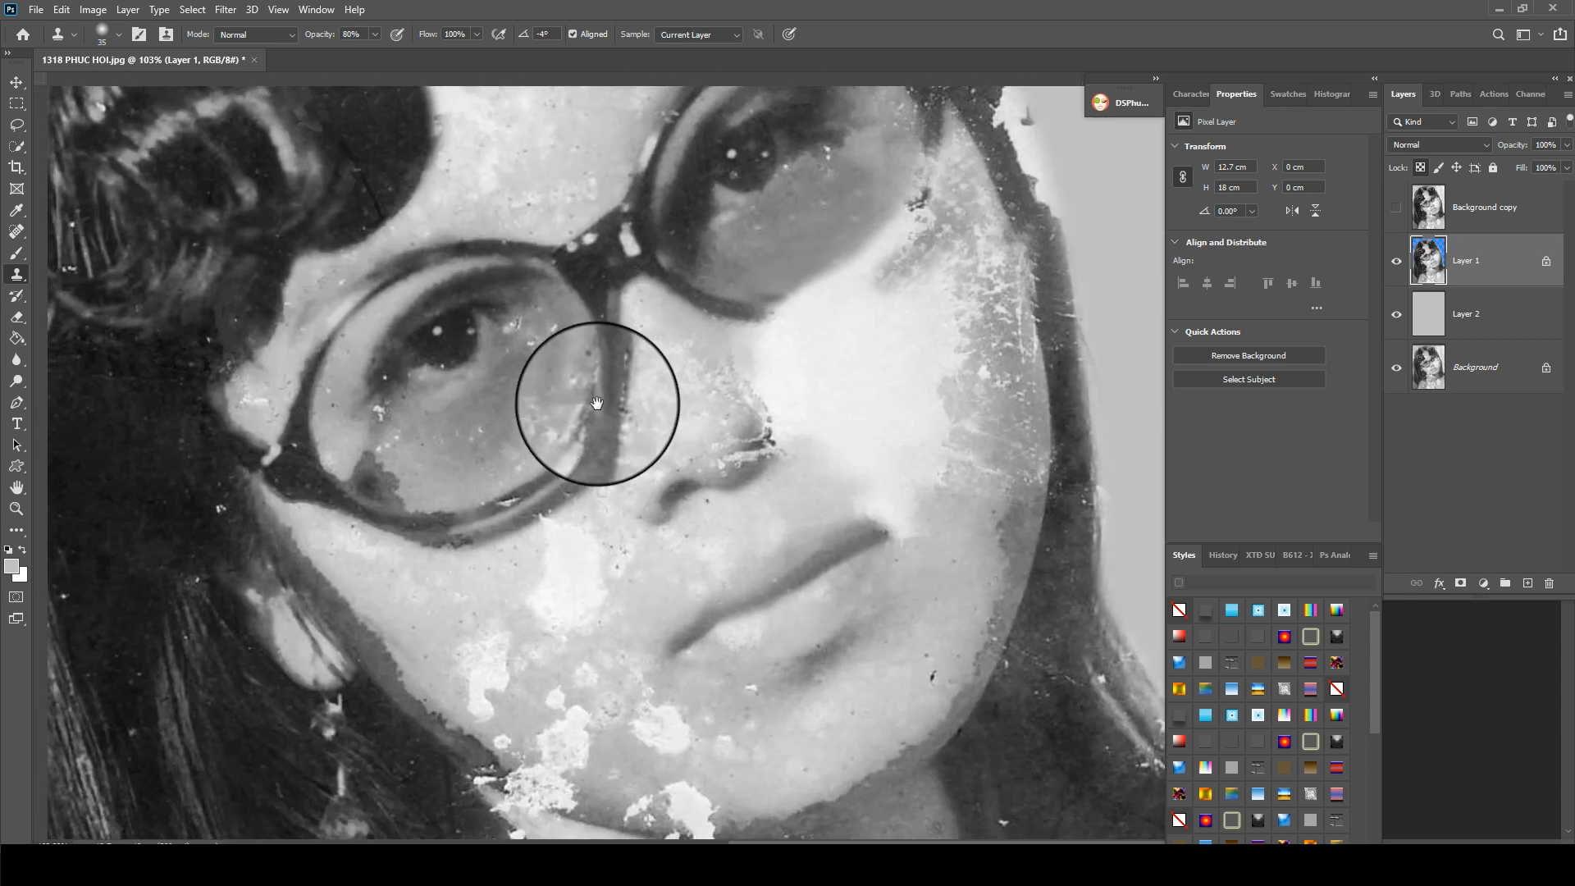
pyautogui.keyDown('alt'); pyautogui.click(505, 550); pyautogui.keyUp('alt')
pyautogui.moveTo(555, 520); pyautogui.dragTo(542, 514)
pyautogui.press(']')
pyautogui.press(']')
pyautogui.press(']')
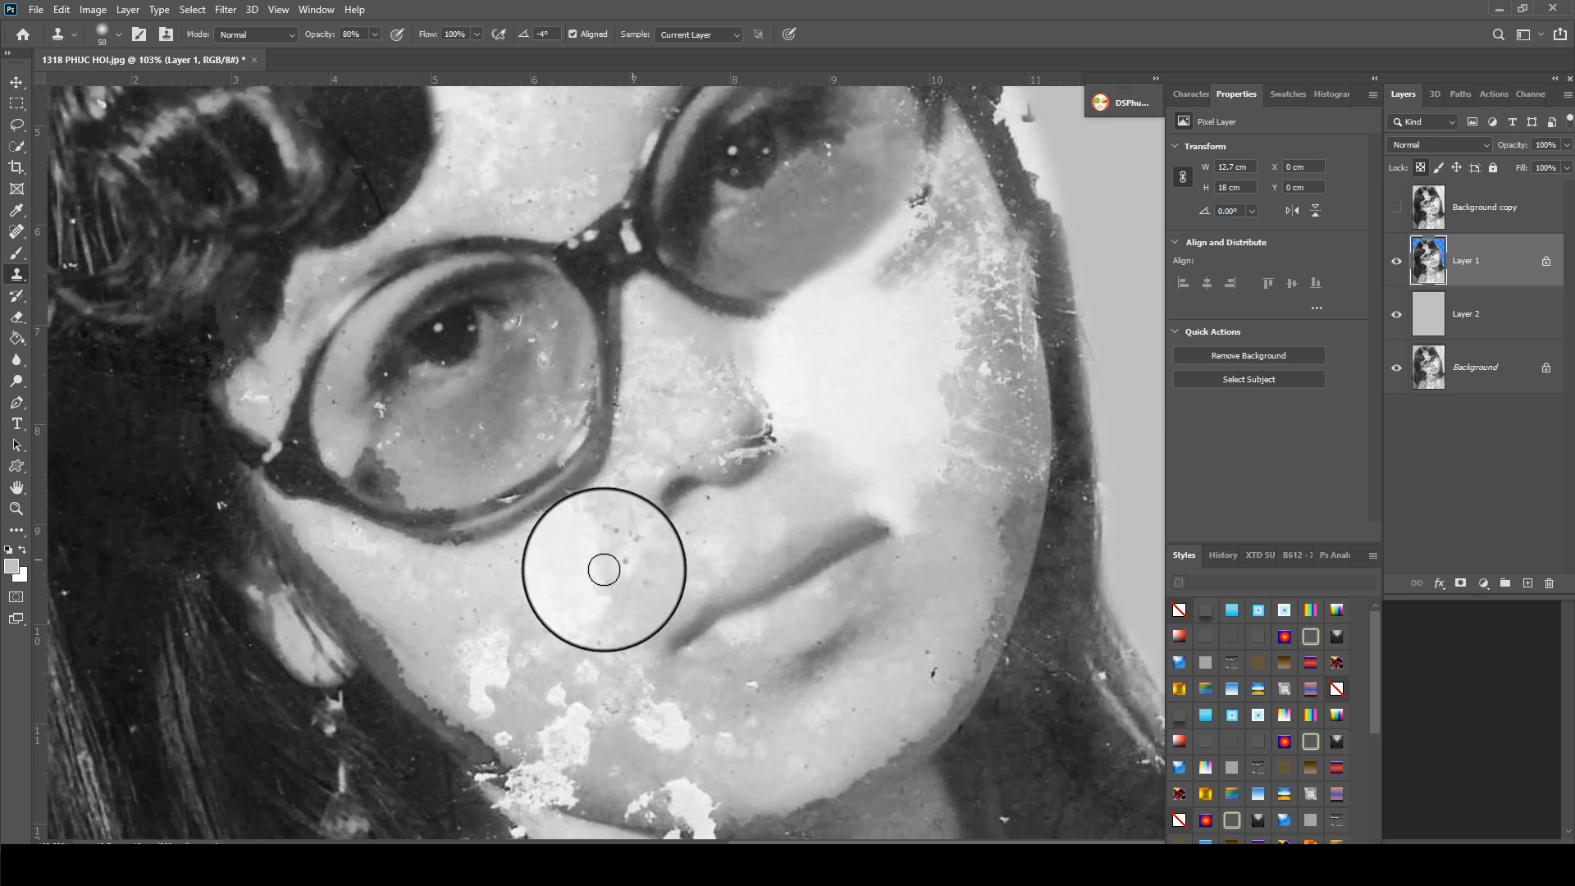
pyautogui.keyDown('alt'); pyautogui.click(655, 557); pyautogui.keyUp('alt')
pyautogui.moveTo(623, 550); pyautogui.dragTo(599, 591)
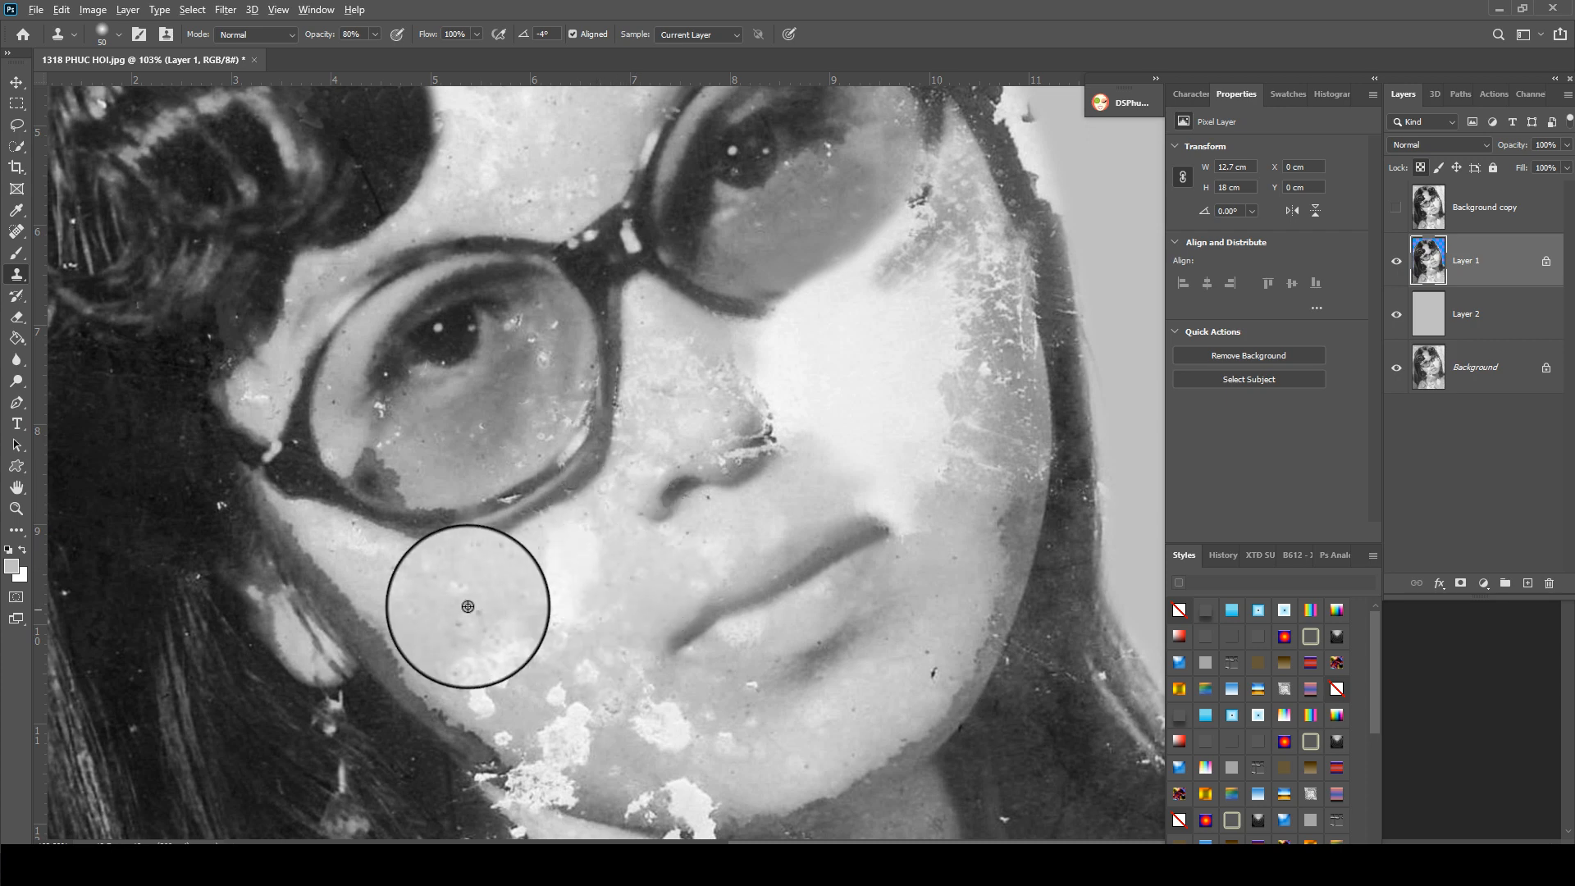
# - Clone clean skin over the blotches on the cheek below the glasses and remove the white mark on the lower frame
pyautogui.keyDown('alt'); pyautogui.click(435, 620); pyautogui.keyUp('alt')
pyautogui.moveTo(462, 646)
pyautogui.mouseDown()
pyautogui.moveTo(483, 693)
pyautogui.moveTo(506, 634)
pyautogui.mouseUp()
pyautogui.keyDown('alt'); pyautogui.click(432, 604); pyautogui.keyUp('alt')
pyautogui.keyDown('alt'); pyautogui.click(425, 594); pyautogui.keyUp('alt')
pyautogui.keyDown('alt'); pyautogui.click(486, 510); pyautogui.keyUp('alt')
pyautogui.moveTo(501, 503); pyautogui.dragTo(512, 498)
pyautogui.keyDown('alt'); pyautogui.click(616, 567); pyautogui.keyUp('alt')
pyautogui.moveTo(572, 592); pyautogui.dragTo(561, 619)
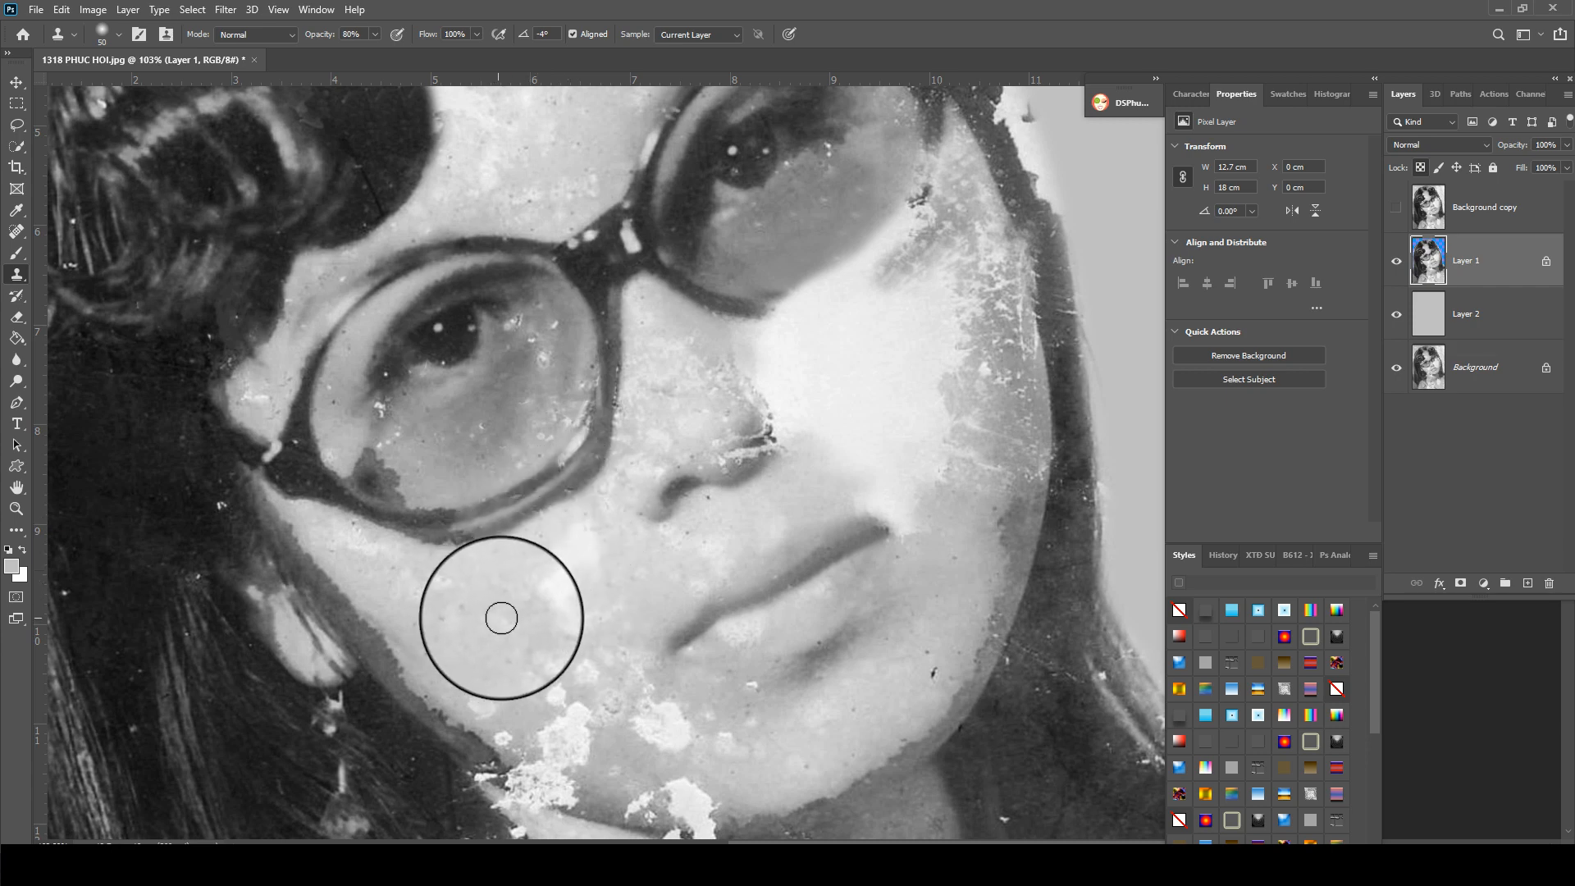
# - Clone over the white patches on the lower cheek near the jaw with an 80-pixel brush
pyautogui.press(']')
pyautogui.press(']')
pyautogui.press(']')
pyautogui.keyDown('alt'); pyautogui.click(444, 665); pyautogui.keyUp('alt')
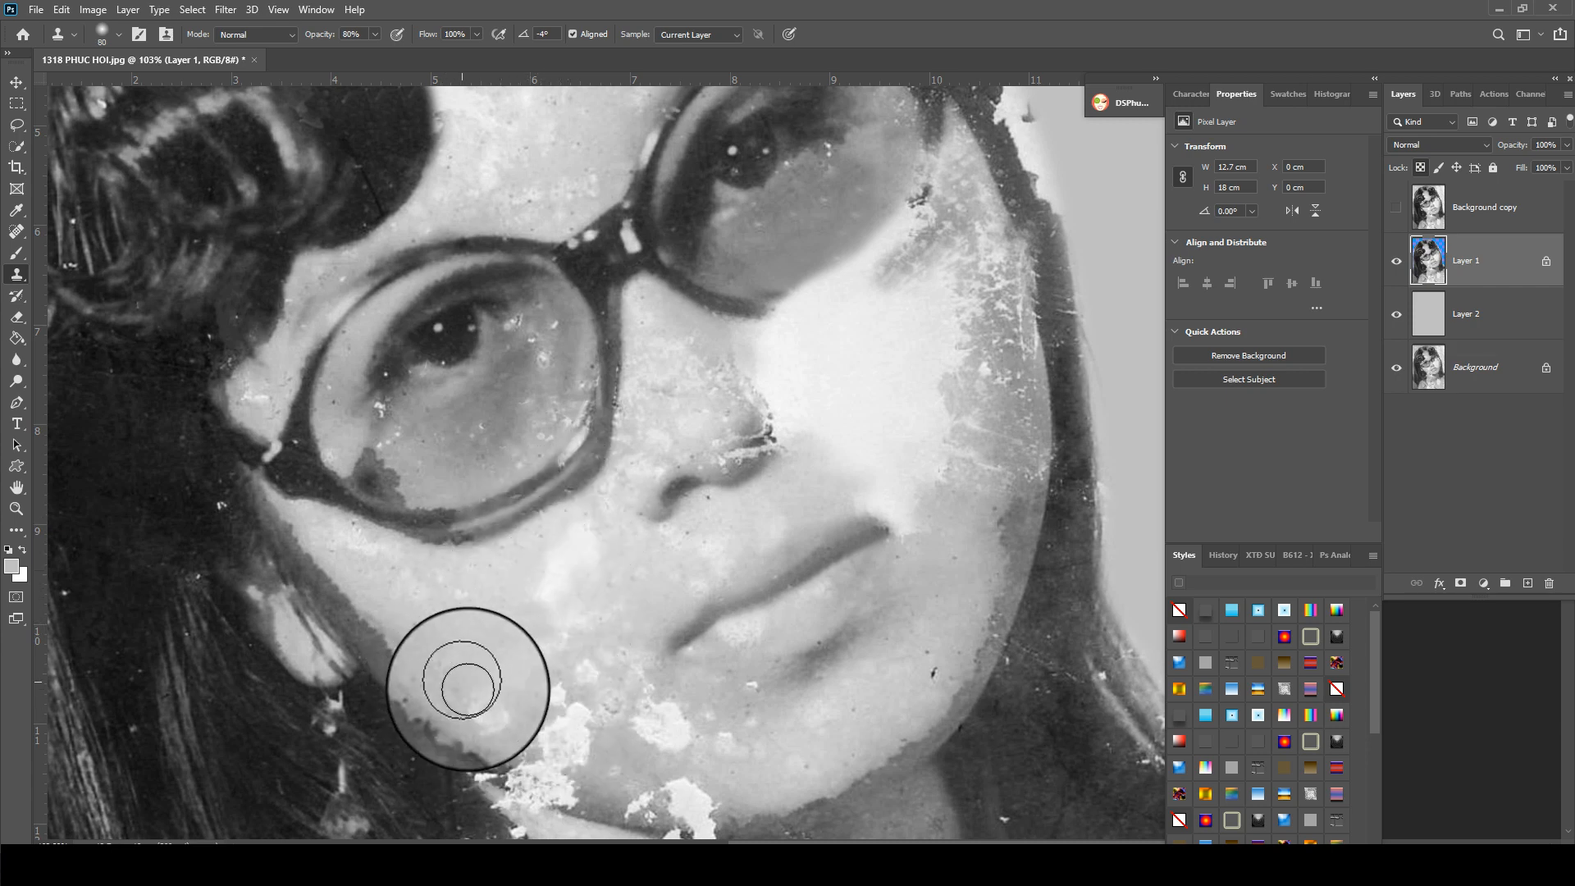
pyautogui.moveTo(468, 689); pyautogui.dragTo(512, 739)
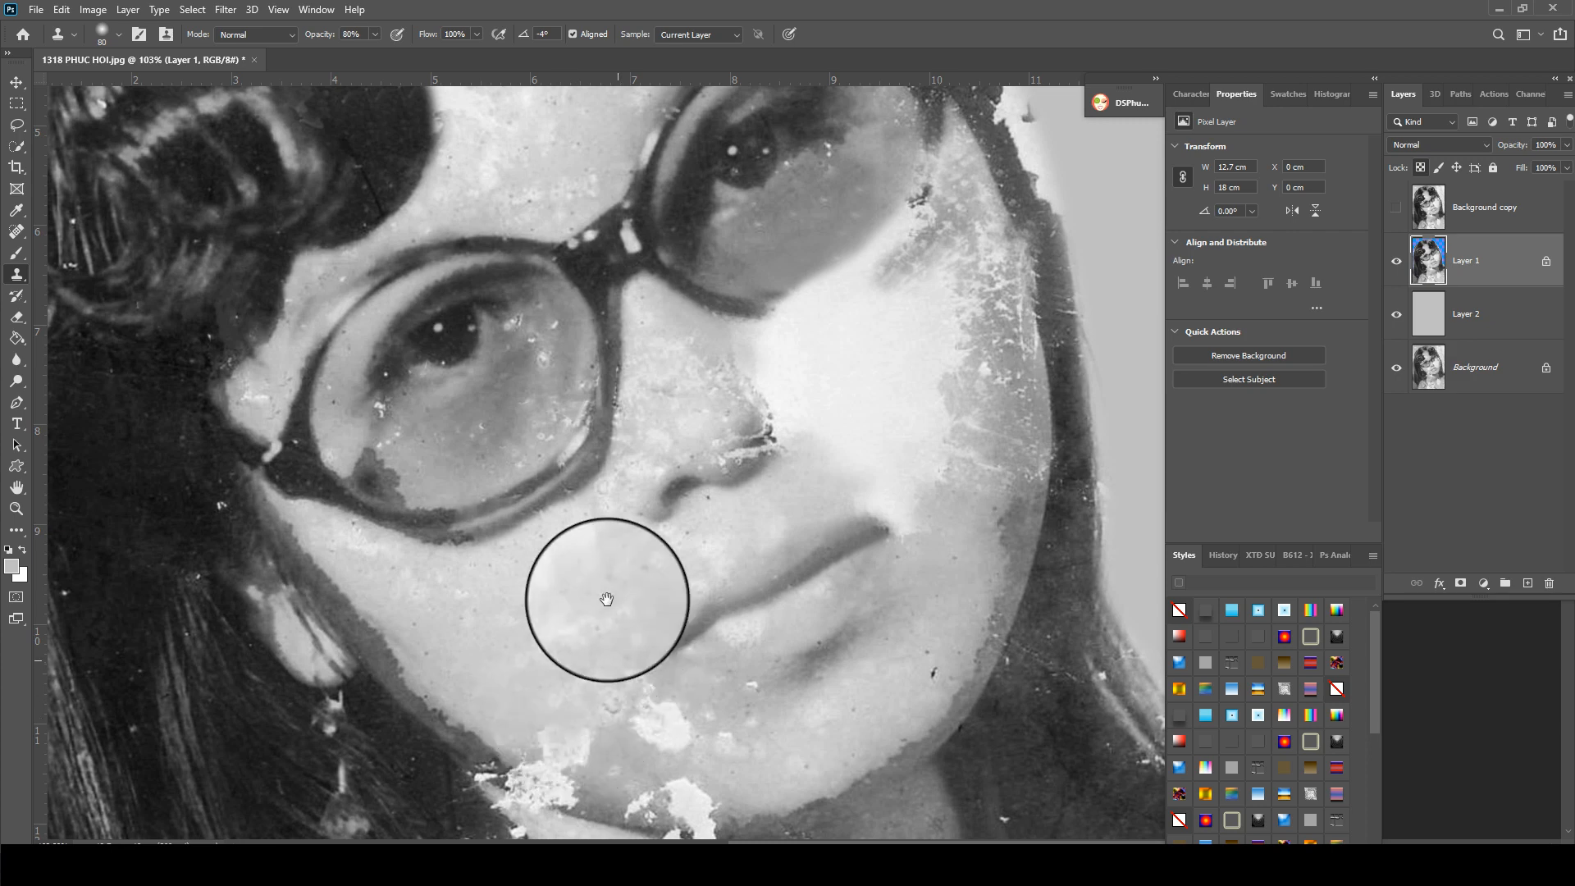
# - Clone clean skin over the white patches on the chin below the mouth
pyautogui.scroll(-3, 656, 623)
pyautogui.hscroll(1, 656, 624)
pyautogui.moveTo(707, 643); pyautogui.dragTo(749, 568)
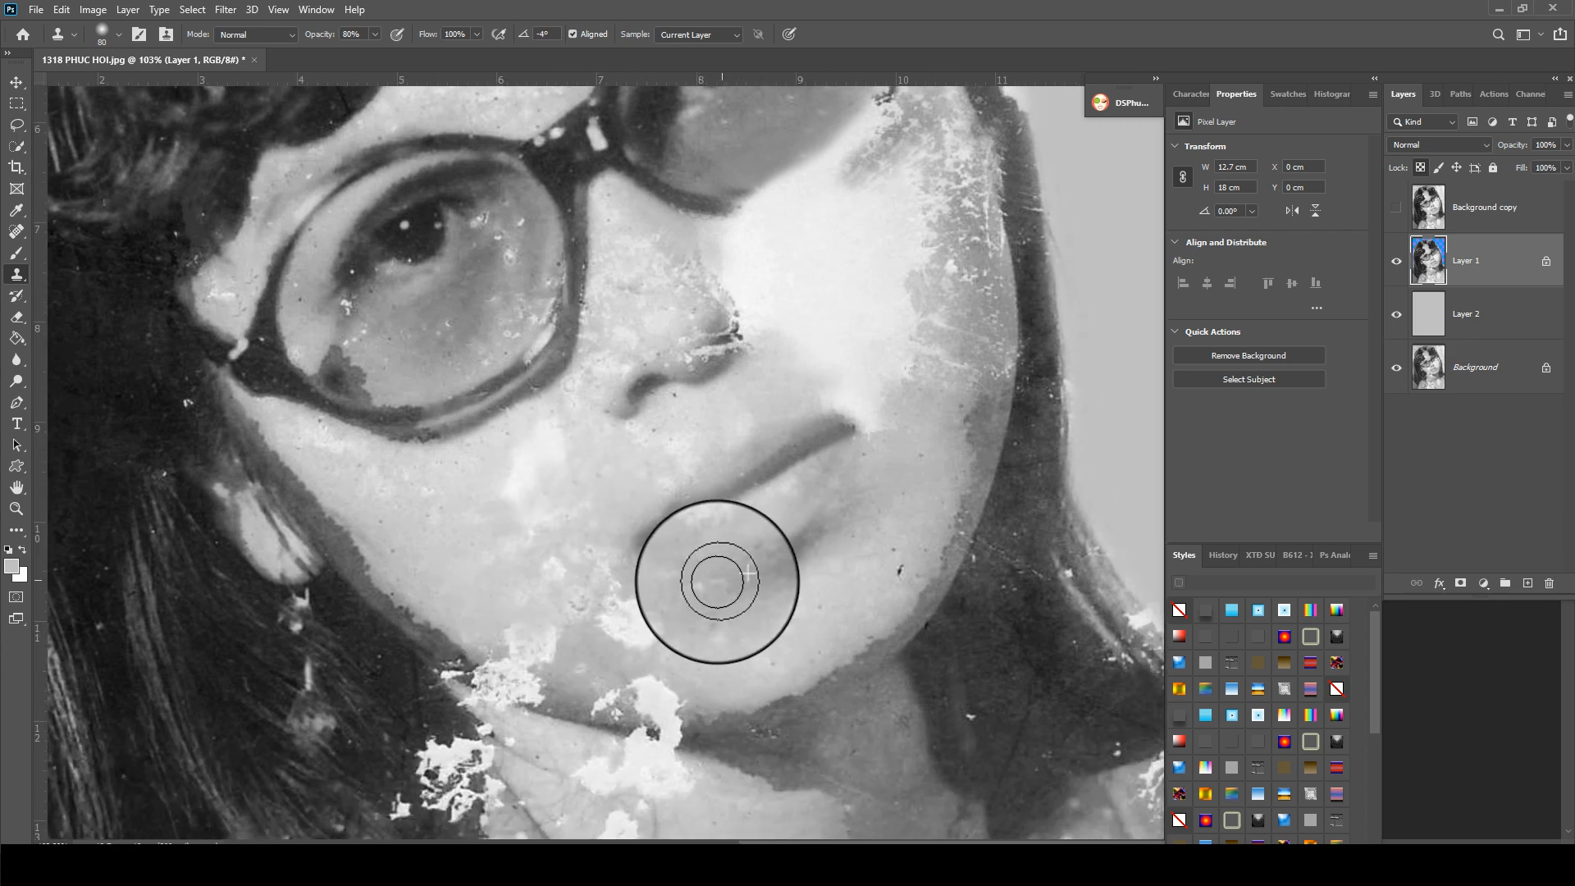
pyautogui.moveTo(571, 578)
pyautogui.mouseDown()
pyautogui.moveTo(706, 637)
pyautogui.moveTo(708, 610)
pyautogui.mouseUp()
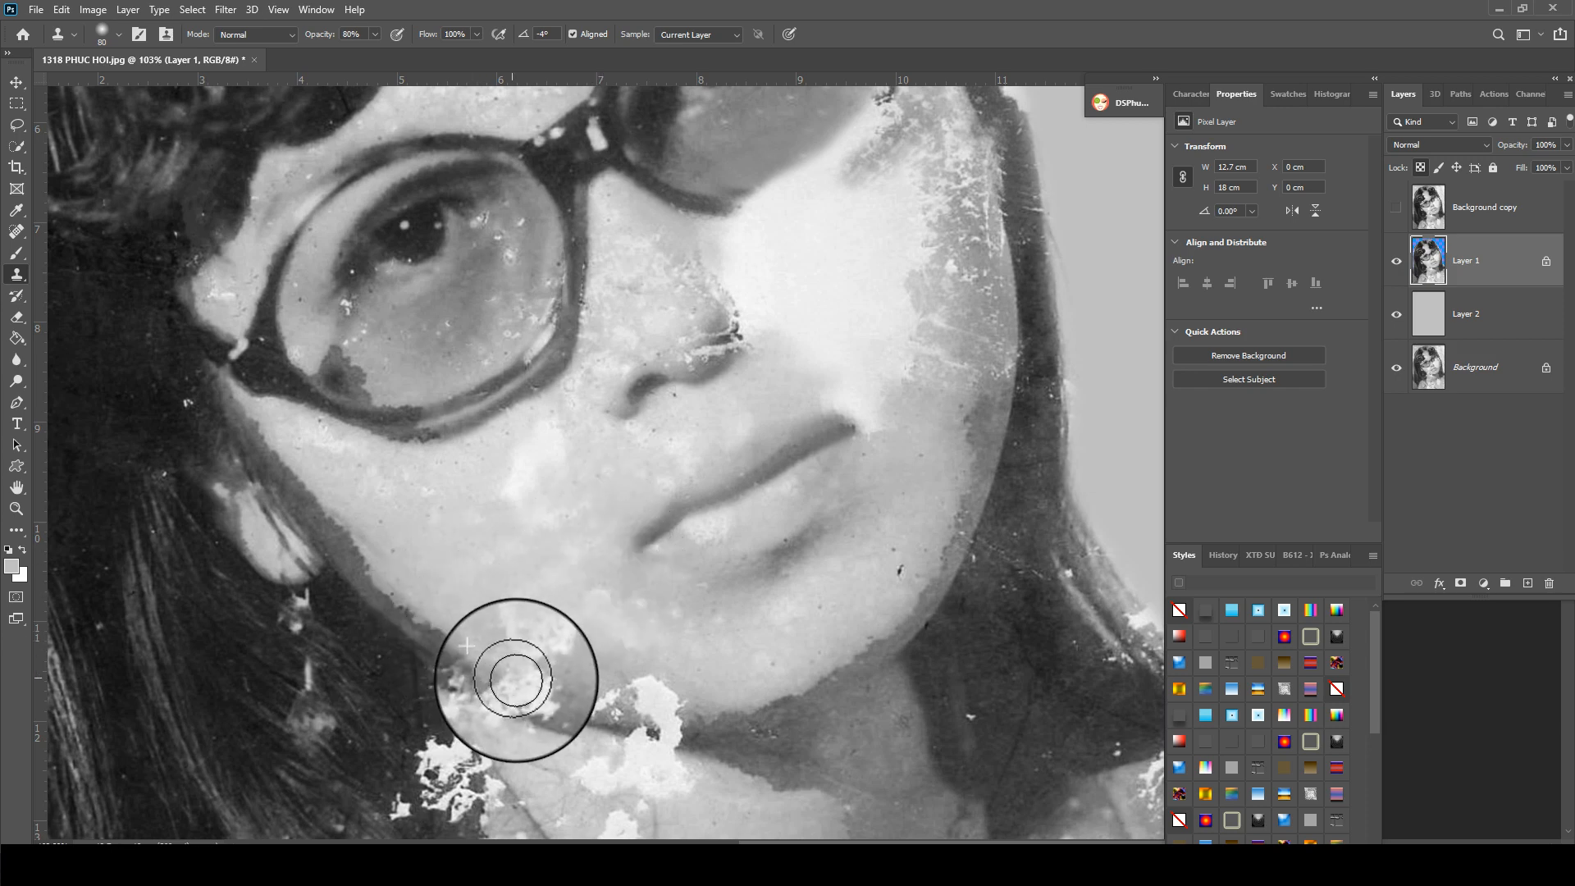
# - Rebuild the jawline and the neck shadow beneath it by cloning sampled shadow and hair over the white damage
pyautogui.keyDown('alt'); pyautogui.click(714, 696); pyautogui.keyUp('alt')
pyautogui.moveTo(672, 698); pyautogui.dragTo(668, 698)
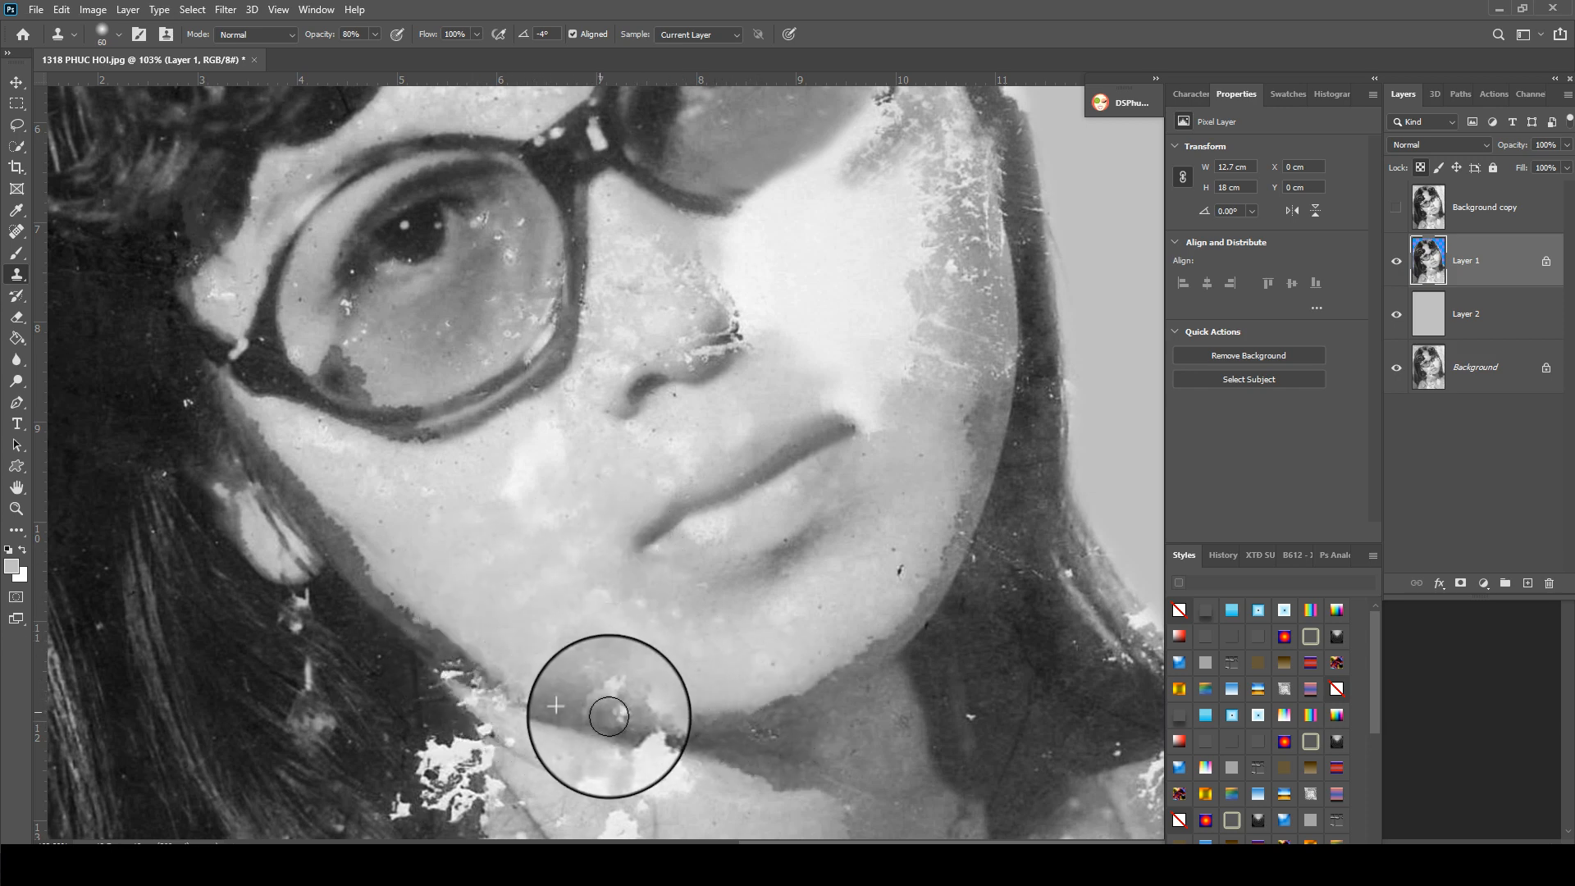
pyautogui.keyDown('alt'); pyautogui.click(715, 724); pyautogui.keyUp('alt')
pyautogui.moveTo(653, 727)
pyautogui.mouseDown()
pyautogui.moveTo(714, 724)
pyautogui.moveTo(556, 702)
pyautogui.moveTo(491, 645)
pyautogui.moveTo(492, 689)
pyautogui.moveTo(438, 655)
pyautogui.moveTo(543, 694)
pyautogui.moveTo(430, 663)
pyautogui.moveTo(559, 699)
pyautogui.mouseUp()
pyautogui.keyDown('alt'); pyautogui.click(441, 654); pyautogui.keyUp('alt')
pyautogui.keyDown('alt'); pyautogui.click(431, 659); pyautogui.keyUp('alt')
pyautogui.keyDown('alt'); pyautogui.click(714, 732); pyautogui.keyUp('alt')
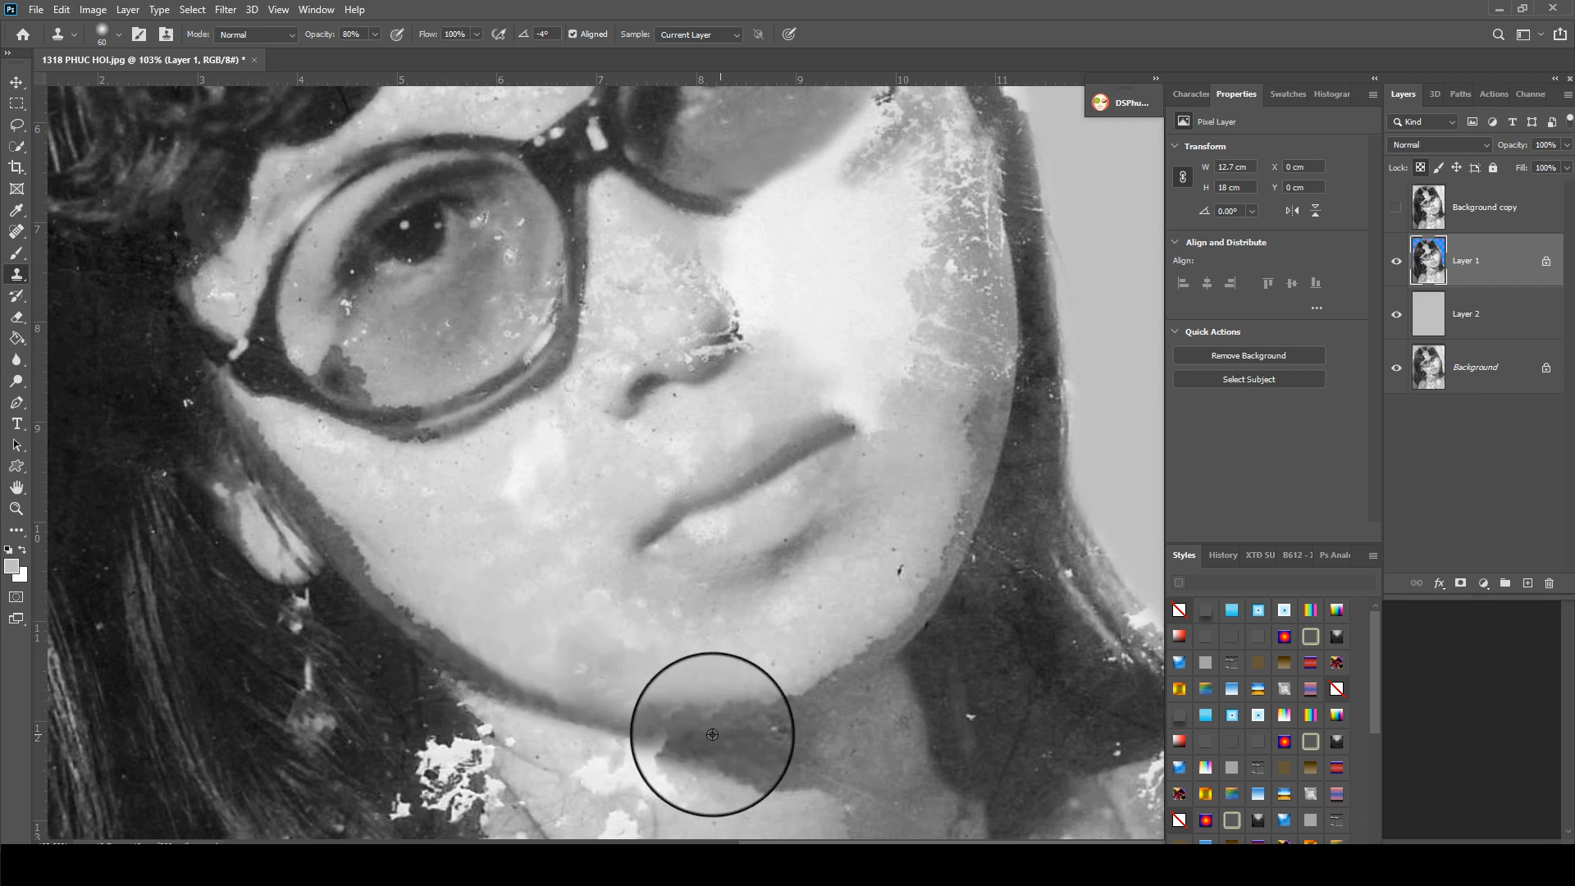
pyautogui.moveTo(662, 733); pyautogui.dragTo(670, 734)
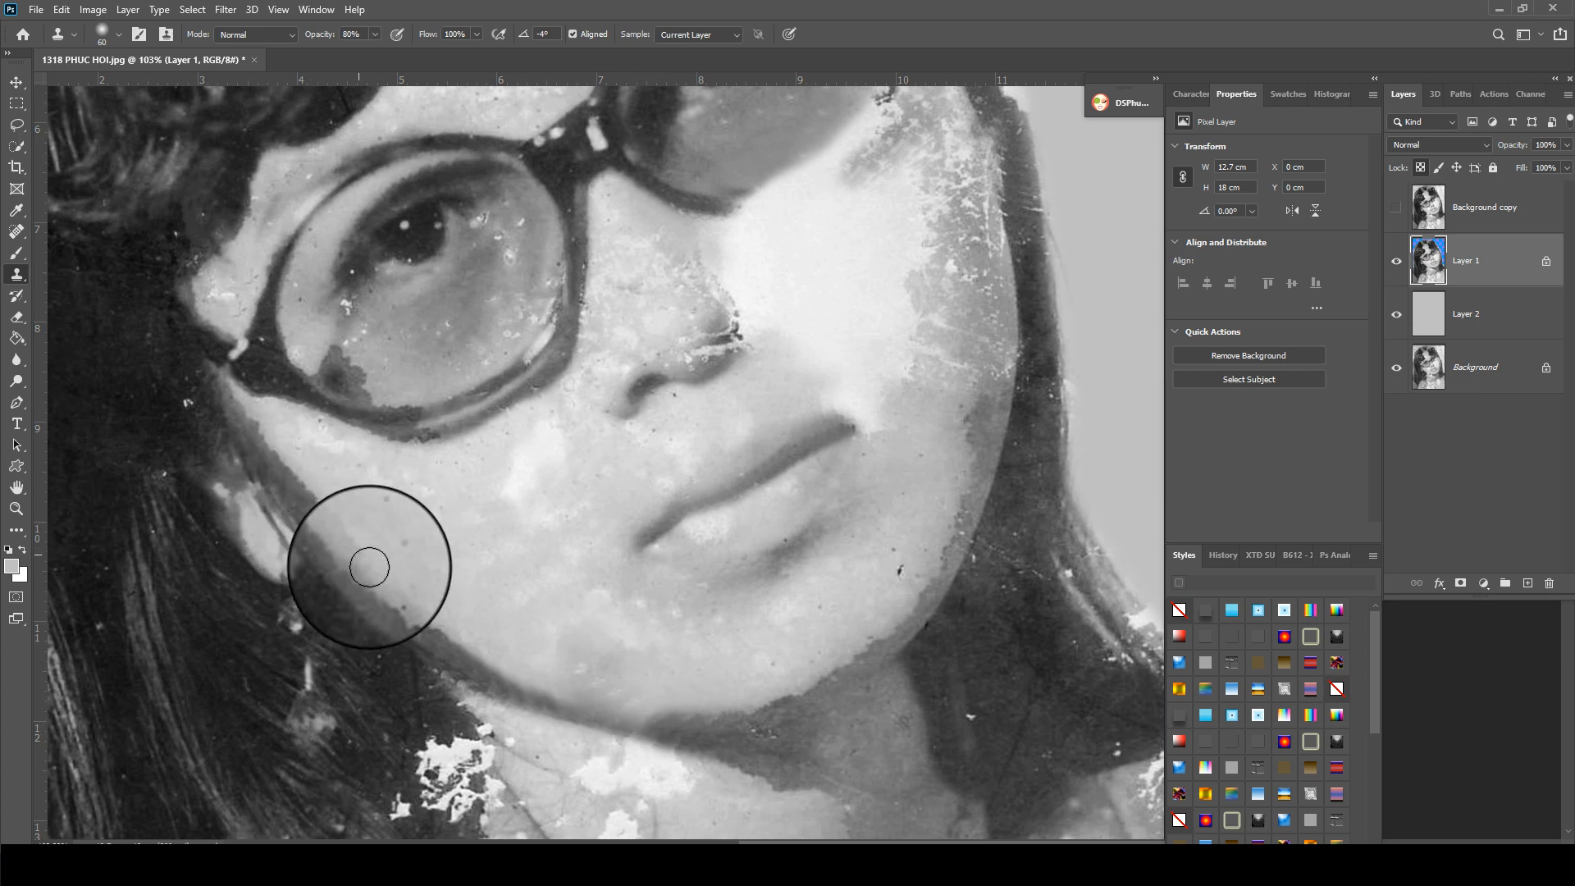
# - Smooth the cheek's edge beside the ear by cloning nearby skin with an 80-pixel brush at 30% opacity
pyautogui.keyDown('alt'); pyautogui.click(366, 552); pyautogui.keyUp('alt')
pyautogui.press('3')
pyautogui.press(']')
pyautogui.press(']')
pyautogui.moveTo(326, 524)
pyautogui.mouseDown()
pyautogui.moveTo(306, 499)
pyautogui.moveTo(361, 528)
pyautogui.mouseUp()
pyautogui.keyDown('alt'); pyautogui.click(333, 510); pyautogui.keyUp('alt')
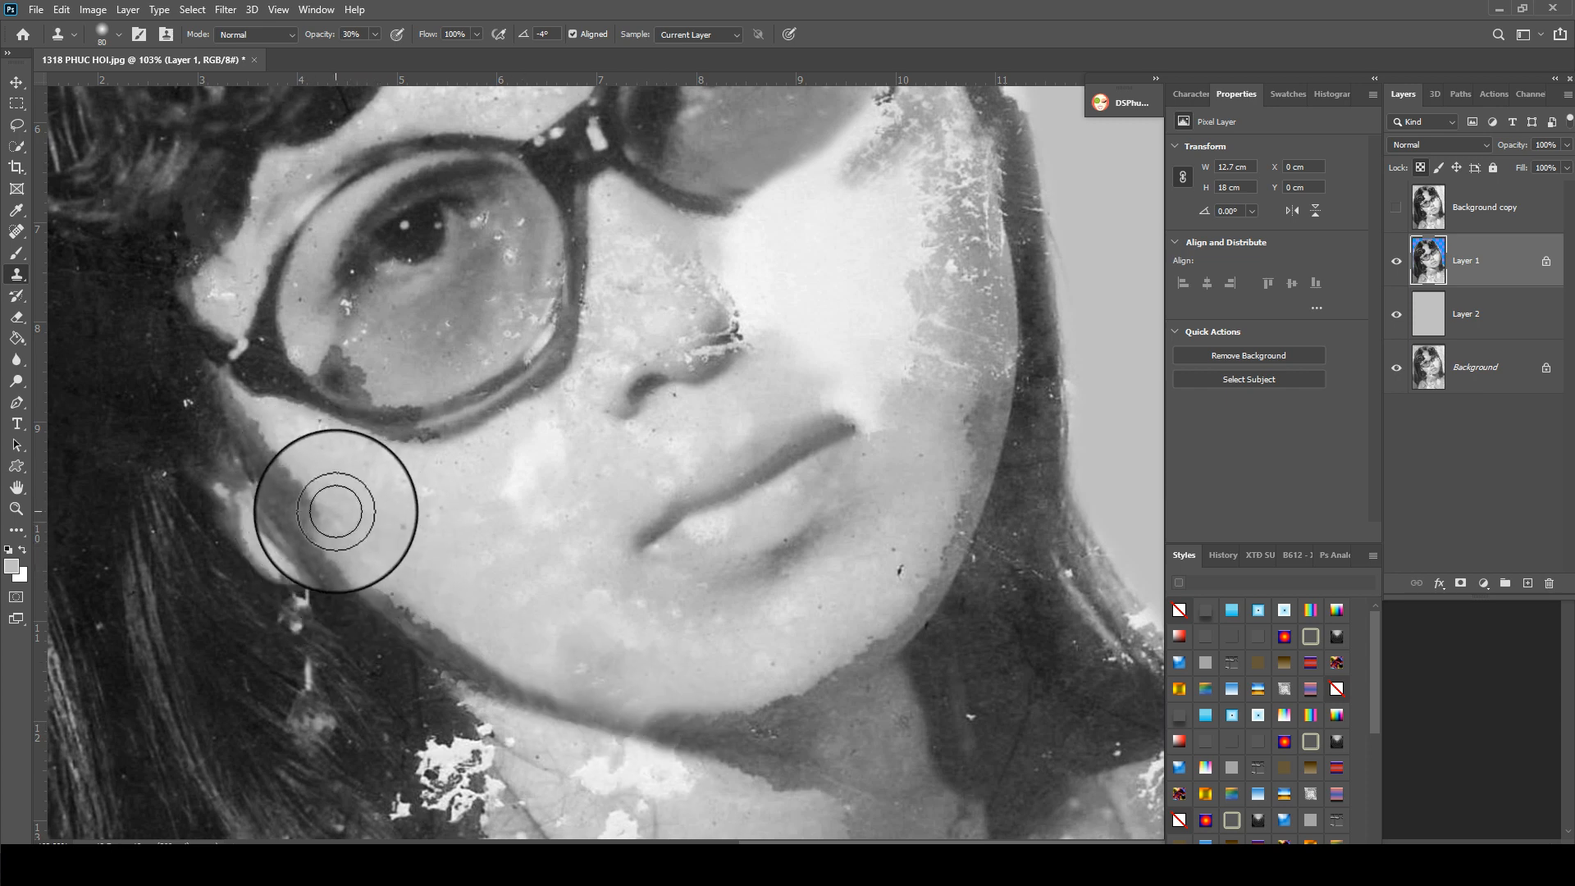
pyautogui.keyDown('alt'); pyautogui.click(328, 506); pyautogui.keyUp('alt')
pyautogui.moveTo(274, 437); pyautogui.dragTo(334, 524)
# - Blend the blotchy skin along the lower jaw and chin and even out the jaw shadow with cloned tones
pyautogui.keyDown('alt'); pyautogui.click(472, 646); pyautogui.keyUp('alt')
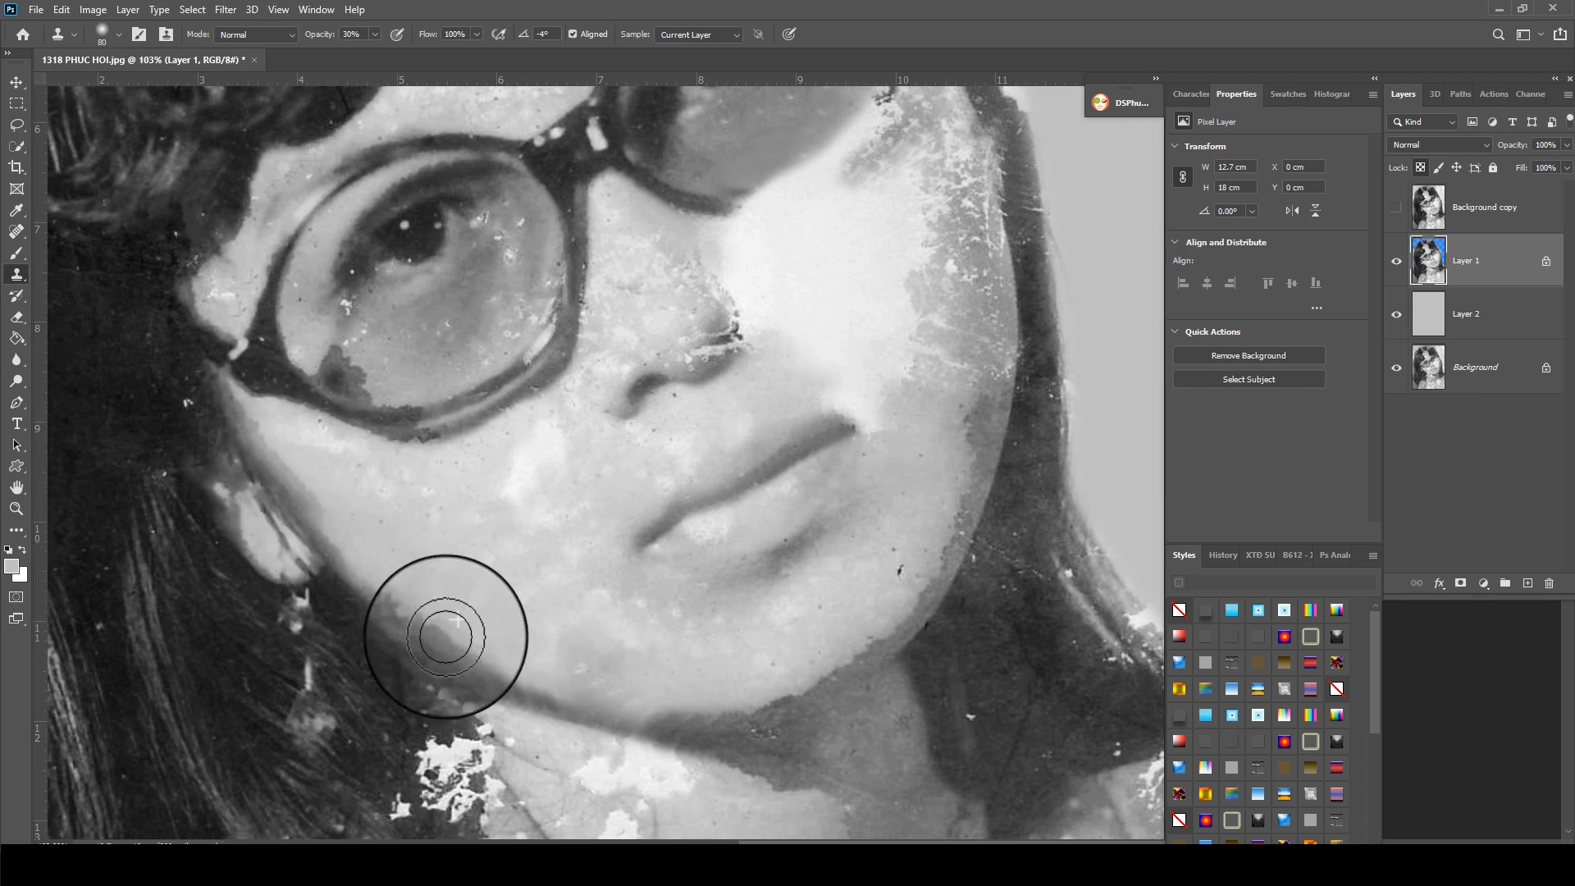
pyautogui.moveTo(446, 637)
pyautogui.mouseDown()
pyautogui.moveTo(634, 699)
pyautogui.moveTo(609, 663)
pyautogui.mouseUp()
pyautogui.keyDown('alt'); pyautogui.click(538, 558); pyautogui.keyUp('alt')
pyautogui.moveTo(548, 568); pyautogui.dragTo(713, 637)
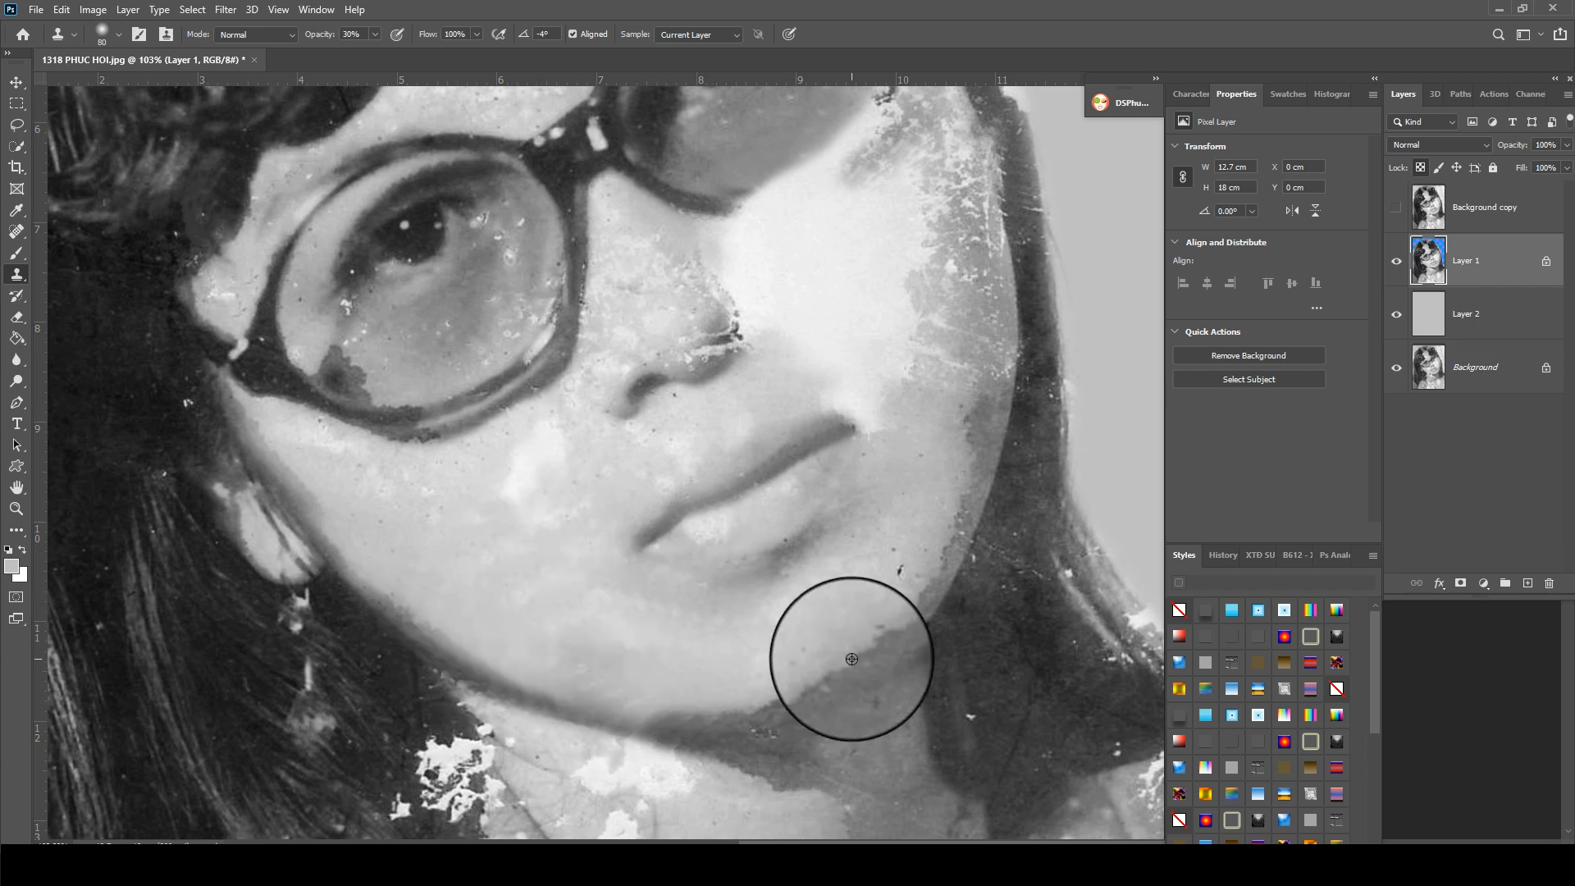
pyautogui.keyDown('alt'); pyautogui.click(850, 659); pyautogui.keyUp('alt')
pyautogui.moveTo(808, 670); pyautogui.dragTo(599, 688)
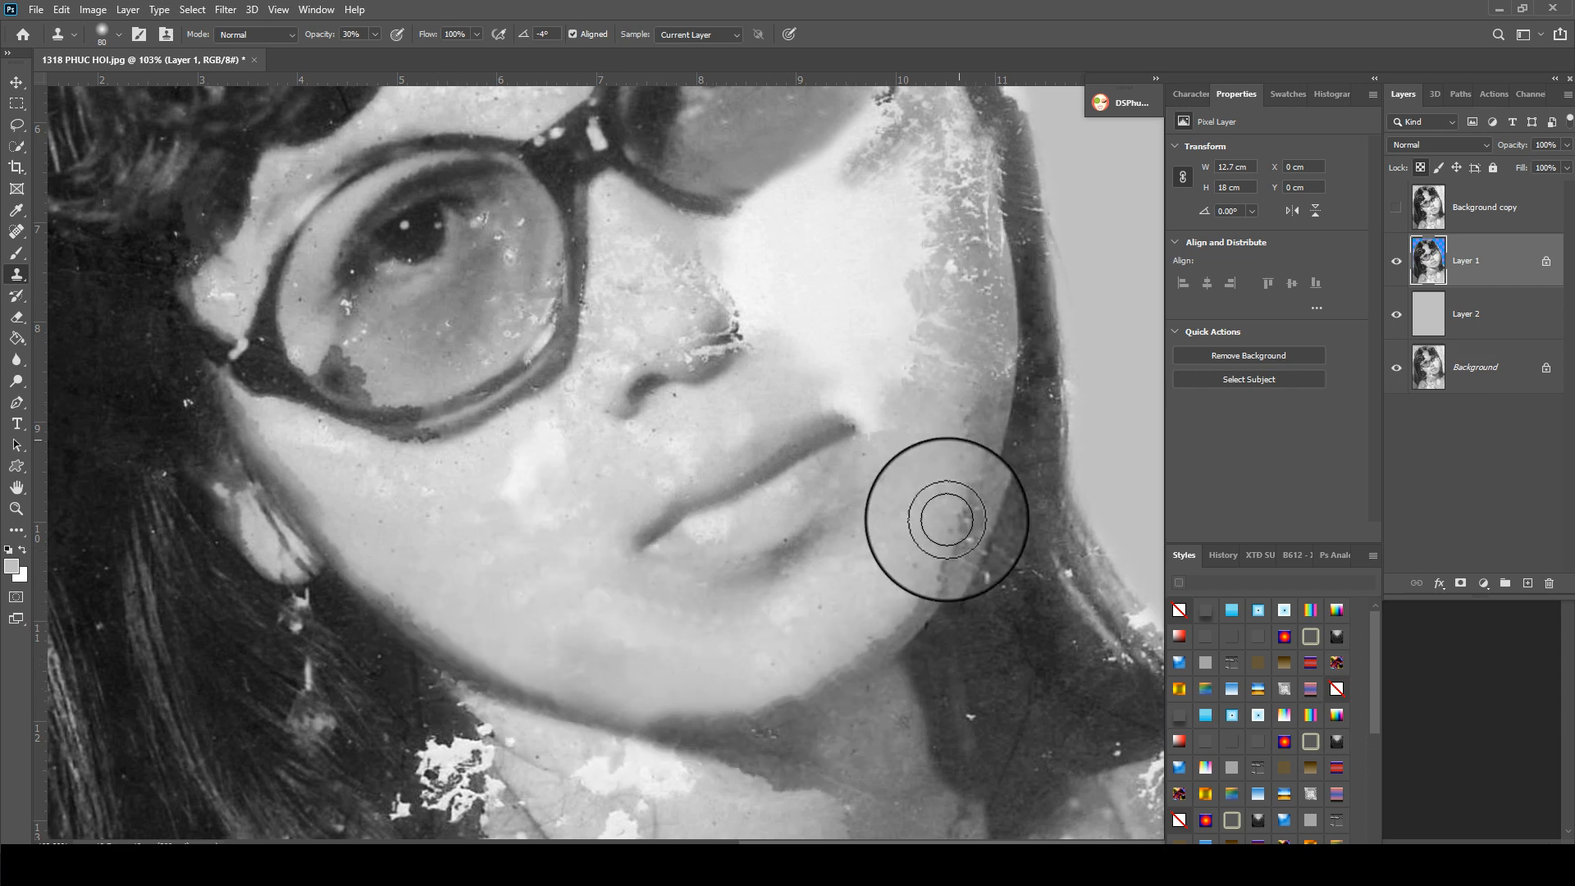
# - Clone lens tone over the dark patch and white specks in the ear-side lower part of the fully framed lens
pyautogui.scroll(2, 459, 459)
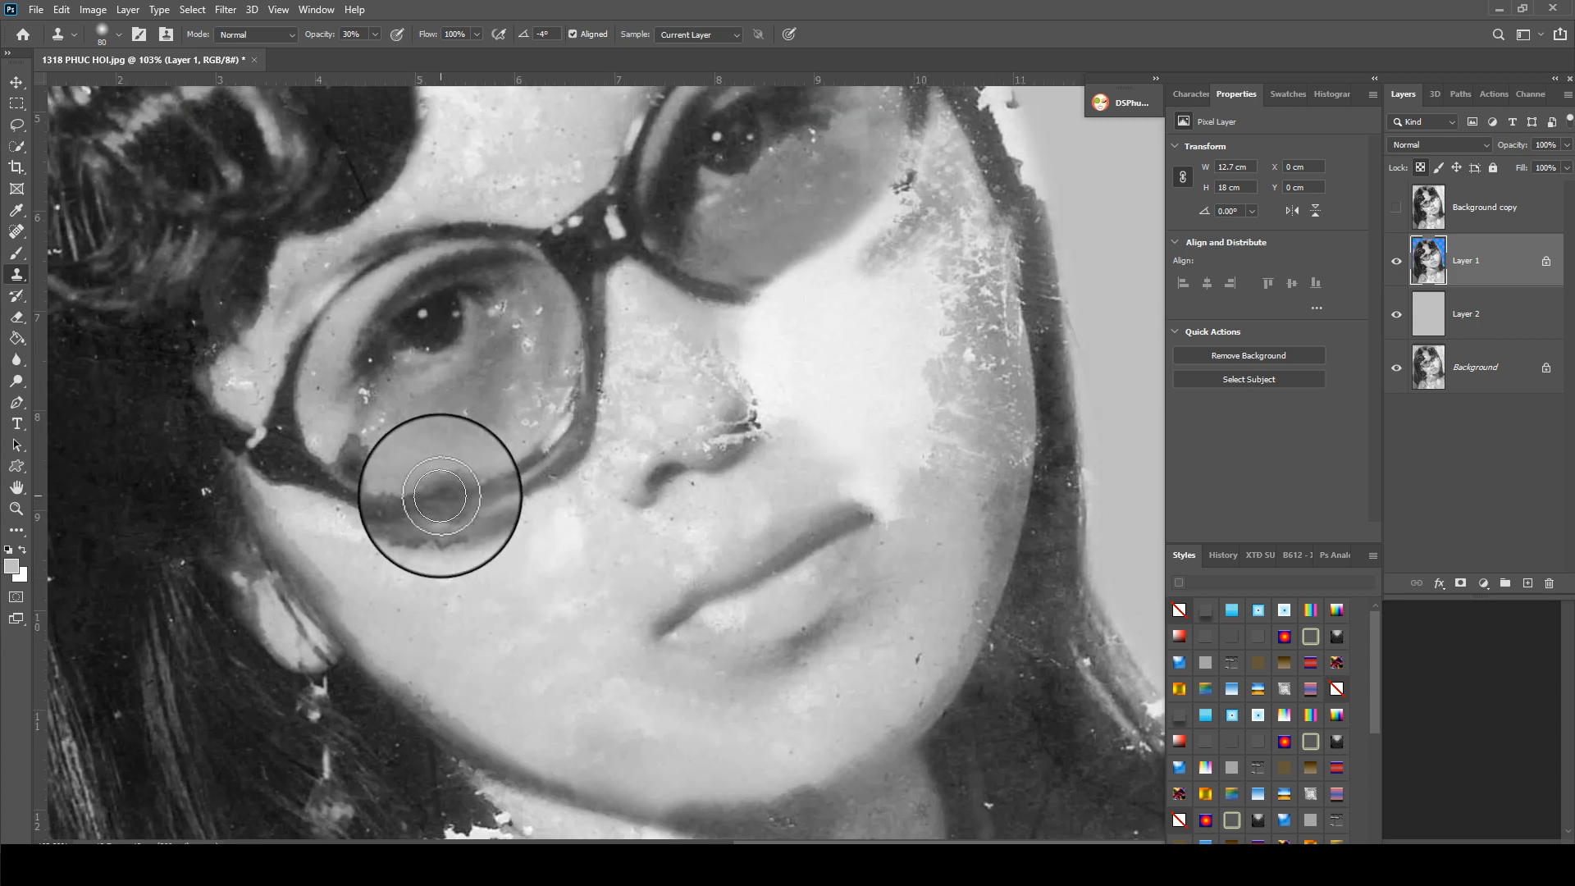
pyautogui.press('[')
pyautogui.press('[')
pyautogui.press('[')
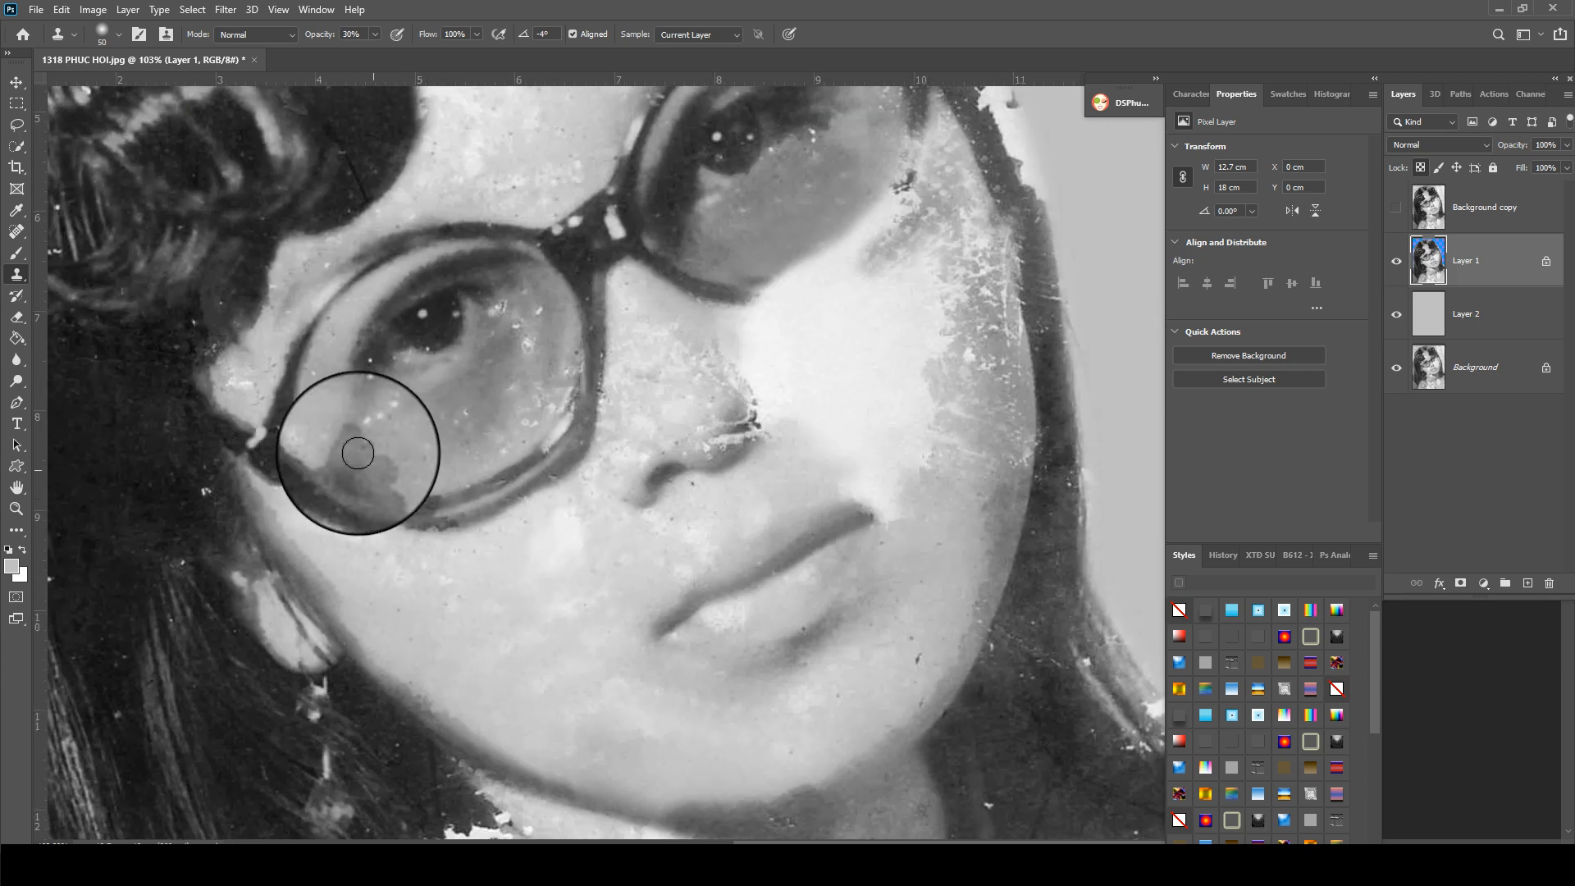
pyautogui.keyDown('alt'); pyautogui.click(401, 404); pyautogui.keyUp('alt')
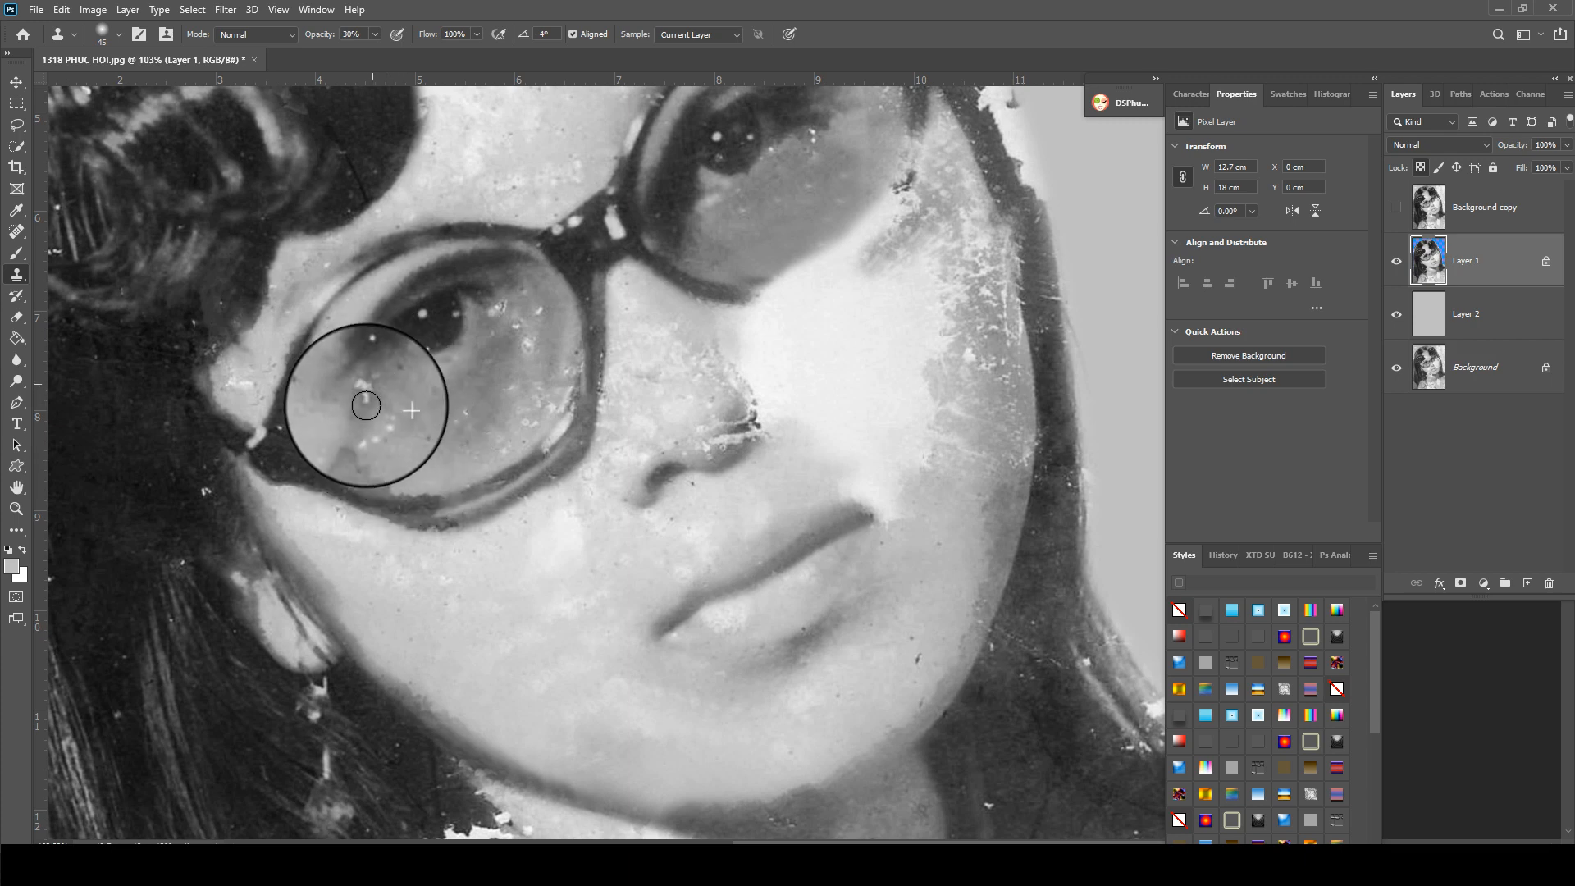
pyautogui.moveTo(390, 432)
pyautogui.mouseDown()
pyautogui.moveTo(318, 439)
pyautogui.moveTo(374, 474)
pyautogui.moveTo(450, 475)
pyautogui.moveTo(458, 491)
pyautogui.moveTo(412, 483)
pyautogui.moveTo(381, 452)
pyautogui.moveTo(405, 441)
pyautogui.moveTo(389, 437)
pyautogui.moveTo(405, 447)
pyautogui.moveTo(366, 421)
pyautogui.mouseUp()
pyautogui.keyDown('alt'); pyautogui.click(339, 424); pyautogui.keyUp('alt')
pyautogui.press(']')
pyautogui.keyDown('alt'); pyautogui.click(443, 489); pyautogui.keyUp('alt')
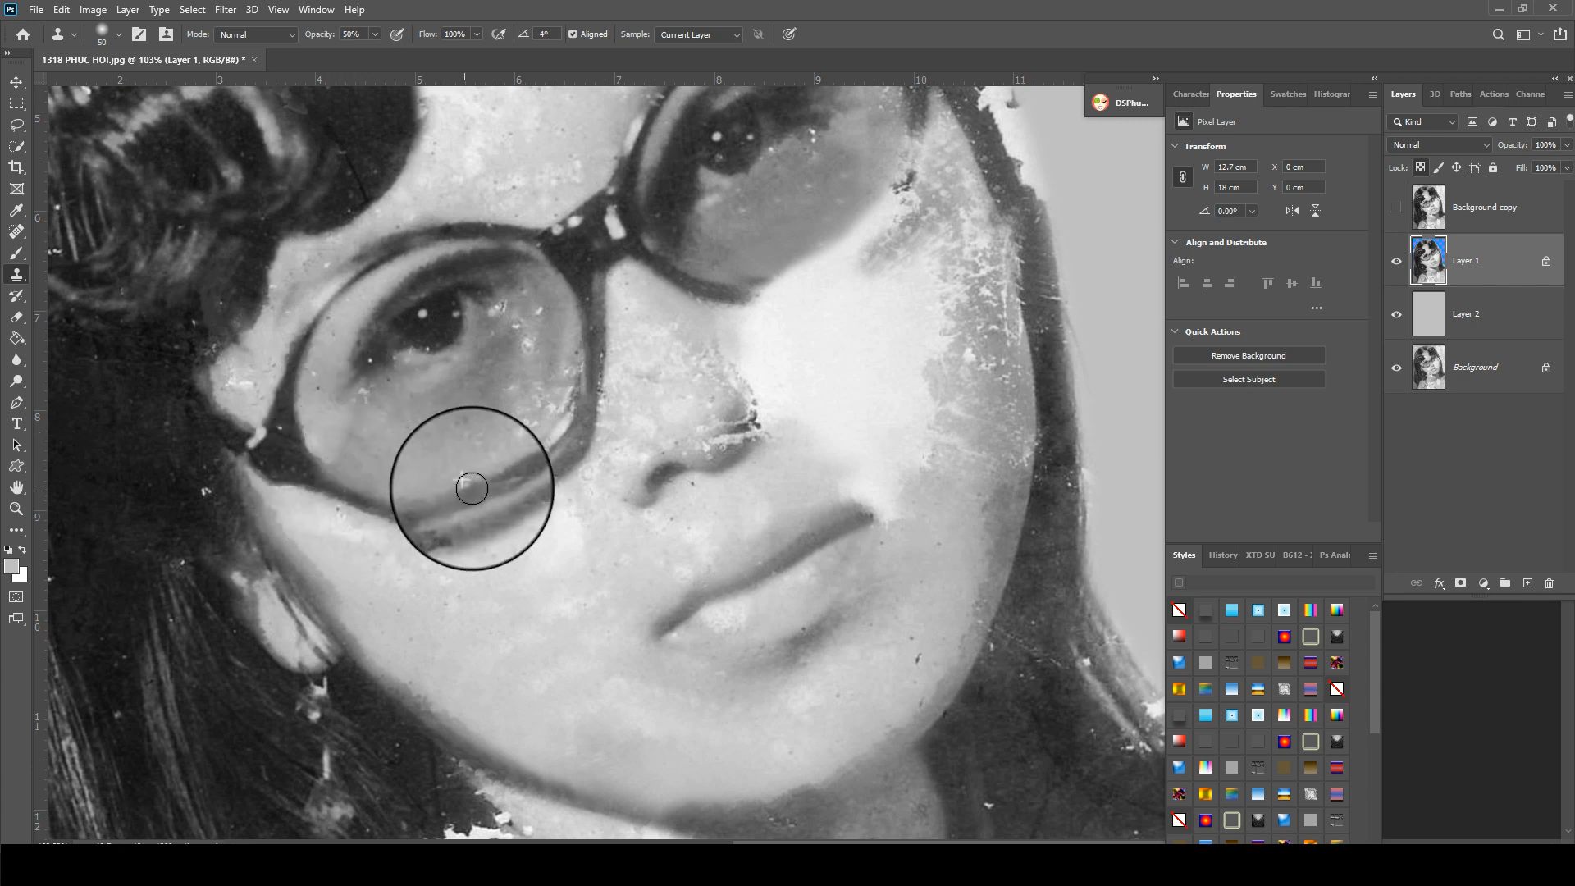
# - Clone away the white specks below the eye and toward the nose inside the same lens at 50% opacity
pyautogui.keyDown('alt'); pyautogui.click(479, 440); pyautogui.keyUp('alt')
pyautogui.keyDown('alt'); pyautogui.click(535, 389); pyautogui.keyUp('alt')
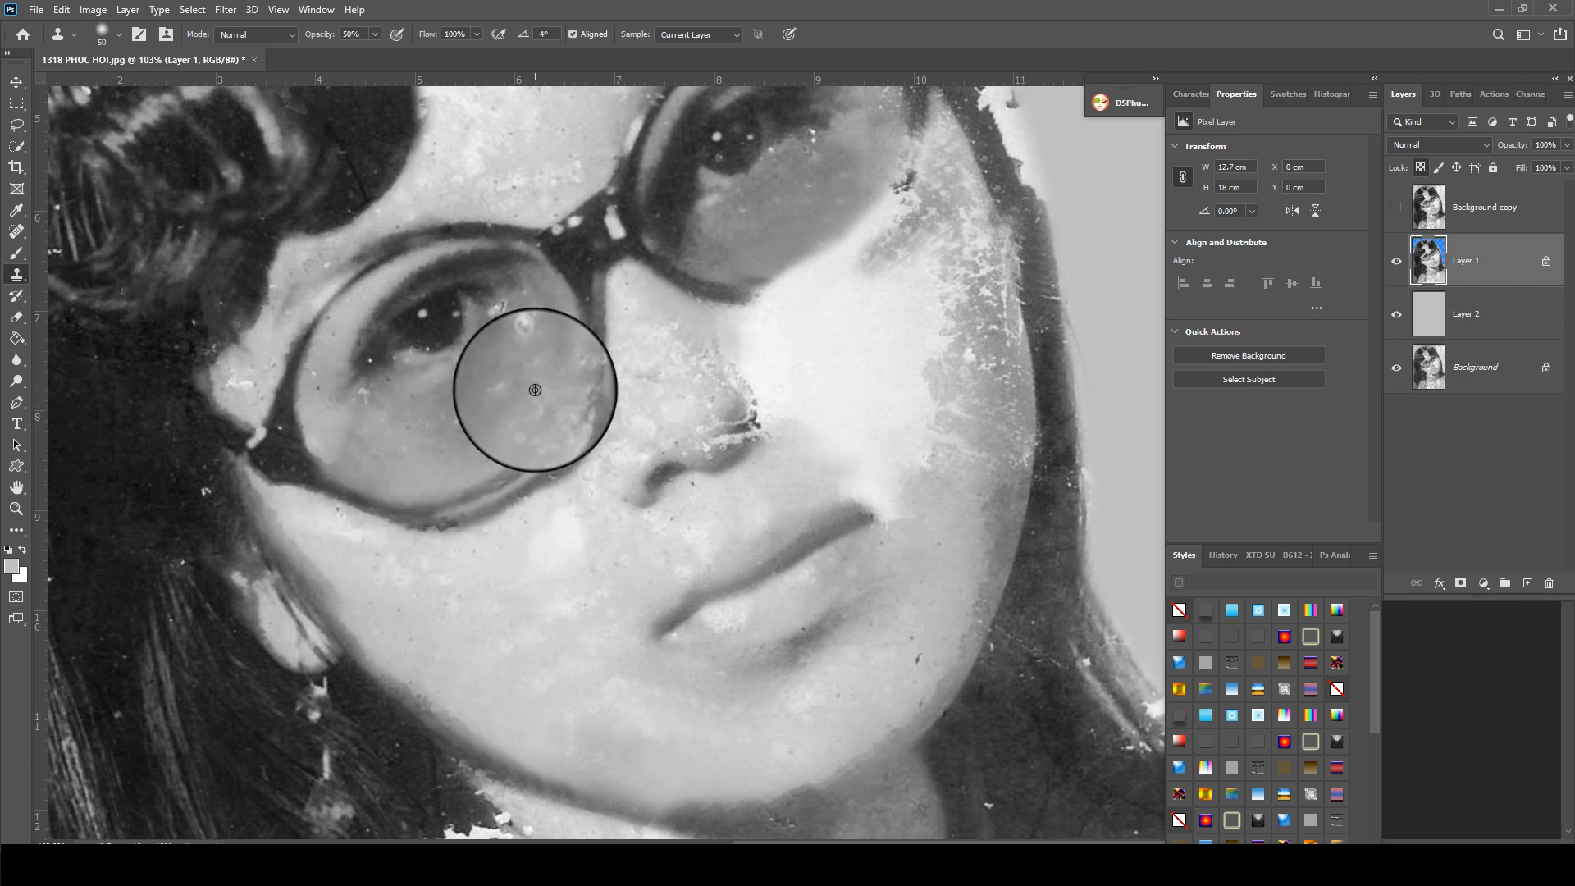
pyautogui.click(531, 369)
pyautogui.keyDown('alt'); pyautogui.click(495, 342); pyautogui.keyUp('alt')
pyautogui.click(499, 314)
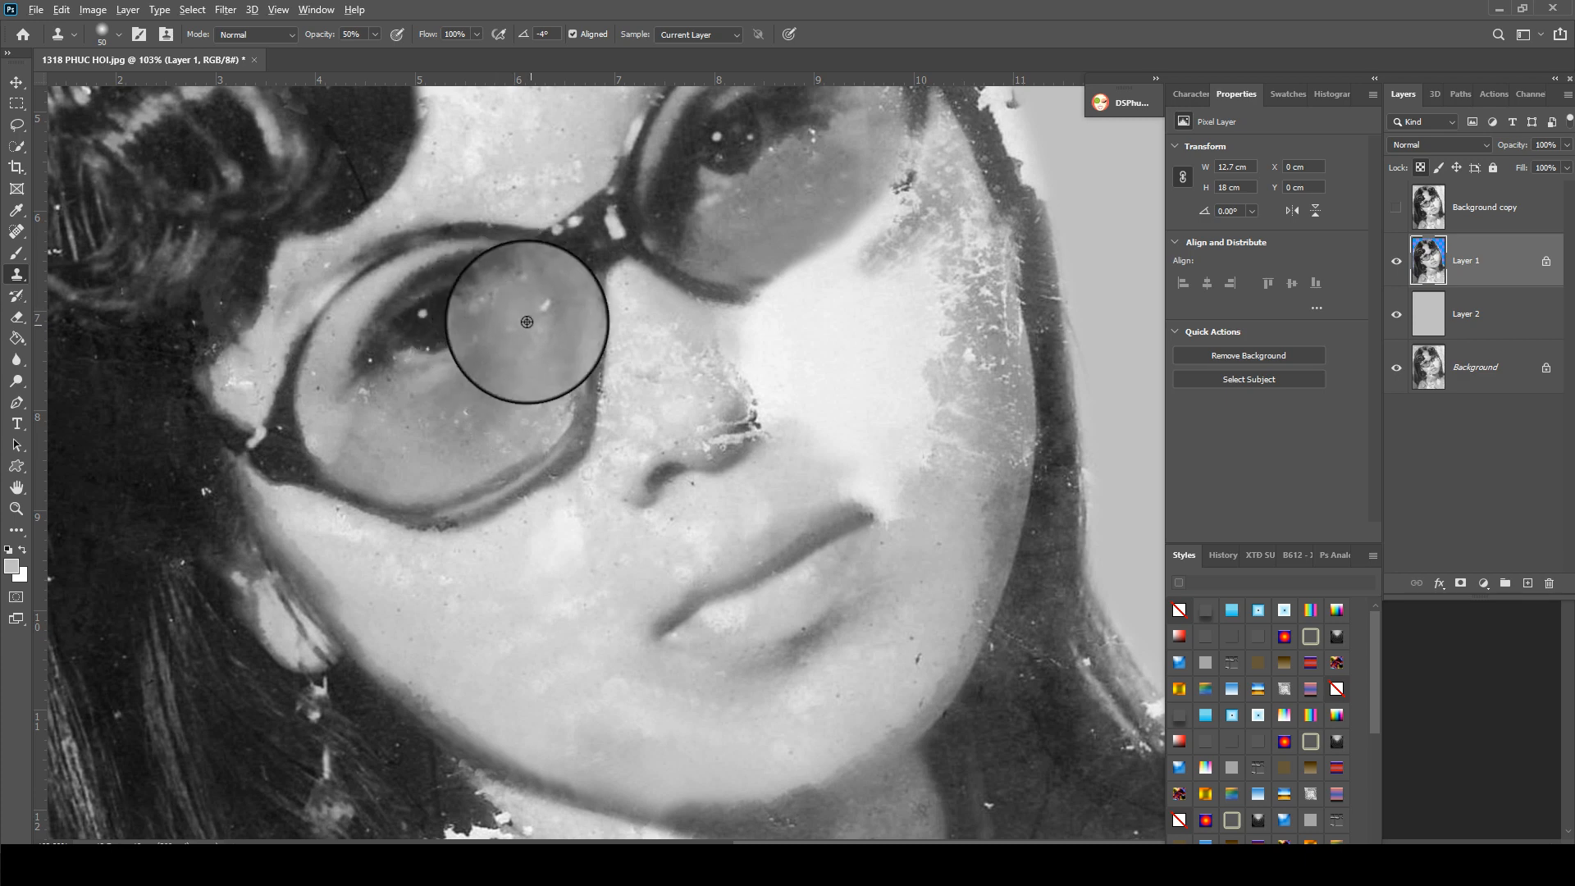
# - Clone clean skin over the specks along the side and bridge of the nose below the glasses
pyautogui.keyDown('alt'); pyautogui.click(623, 361); pyautogui.keyUp('alt')
pyautogui.keyDown('alt'); pyautogui.click(606, 420); pyautogui.keyUp('alt')
pyautogui.click(648, 385)
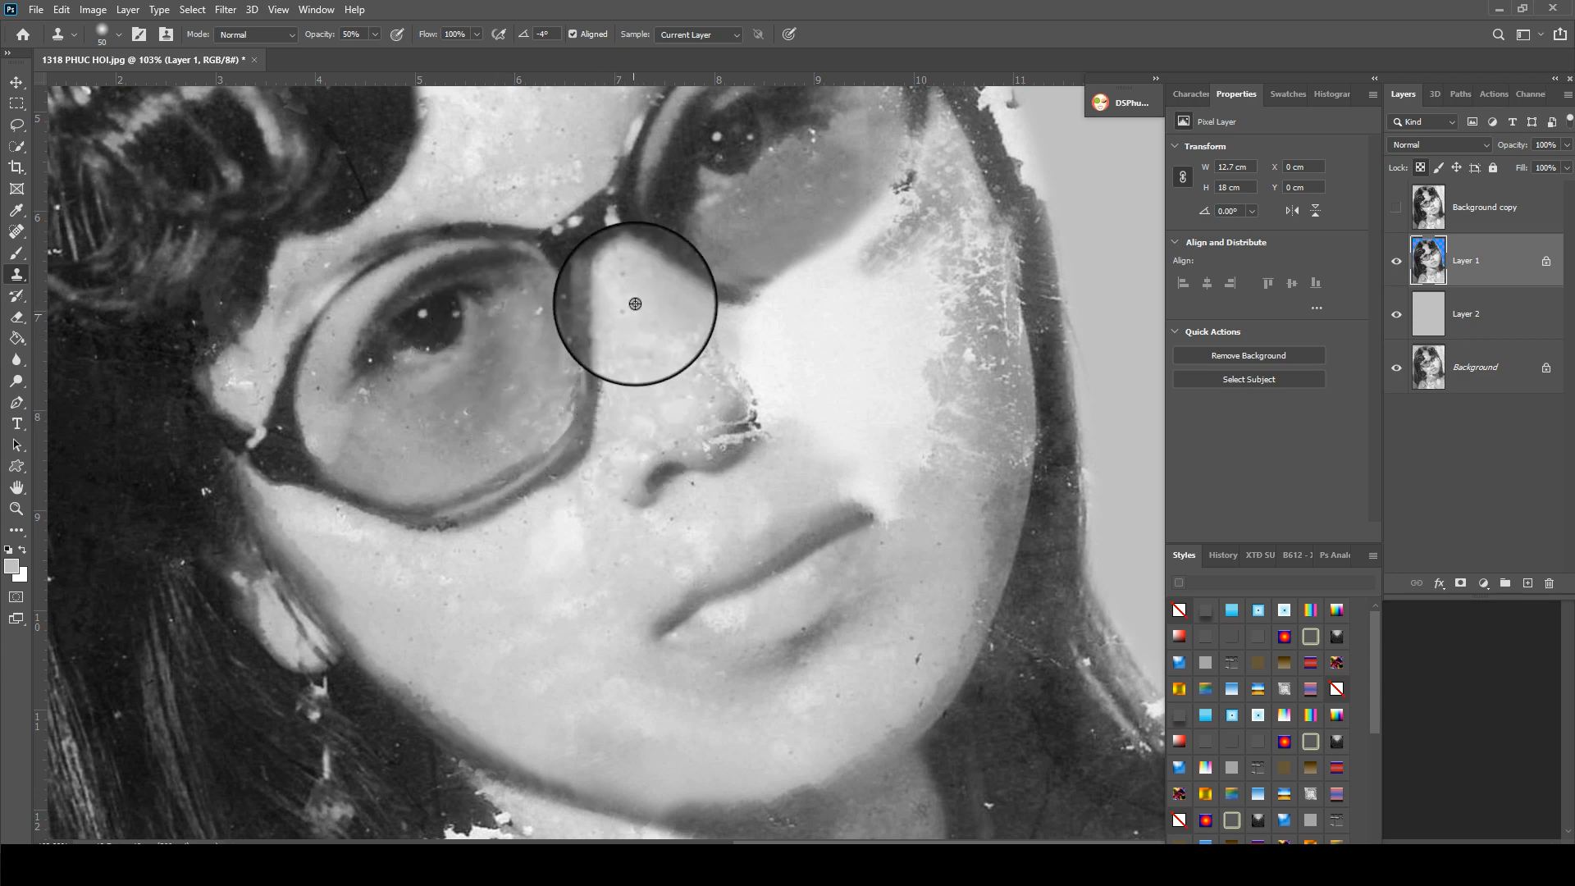
pyautogui.keyDown('alt'); pyautogui.click(626, 298); pyautogui.keyUp('alt')
pyautogui.moveTo(642, 330)
pyautogui.mouseDown()
pyautogui.moveTo(665, 327)
pyautogui.moveTo(683, 366)
pyautogui.mouseUp()
pyautogui.keyDown('alt'); pyautogui.click(653, 395); pyautogui.keyUp('alt')
pyautogui.click(690, 429)
# - Clone over the white scratches on the nose tip and along the nose's underside
pyautogui.keyDown('alt'); pyautogui.click(681, 419); pyautogui.keyUp('alt')
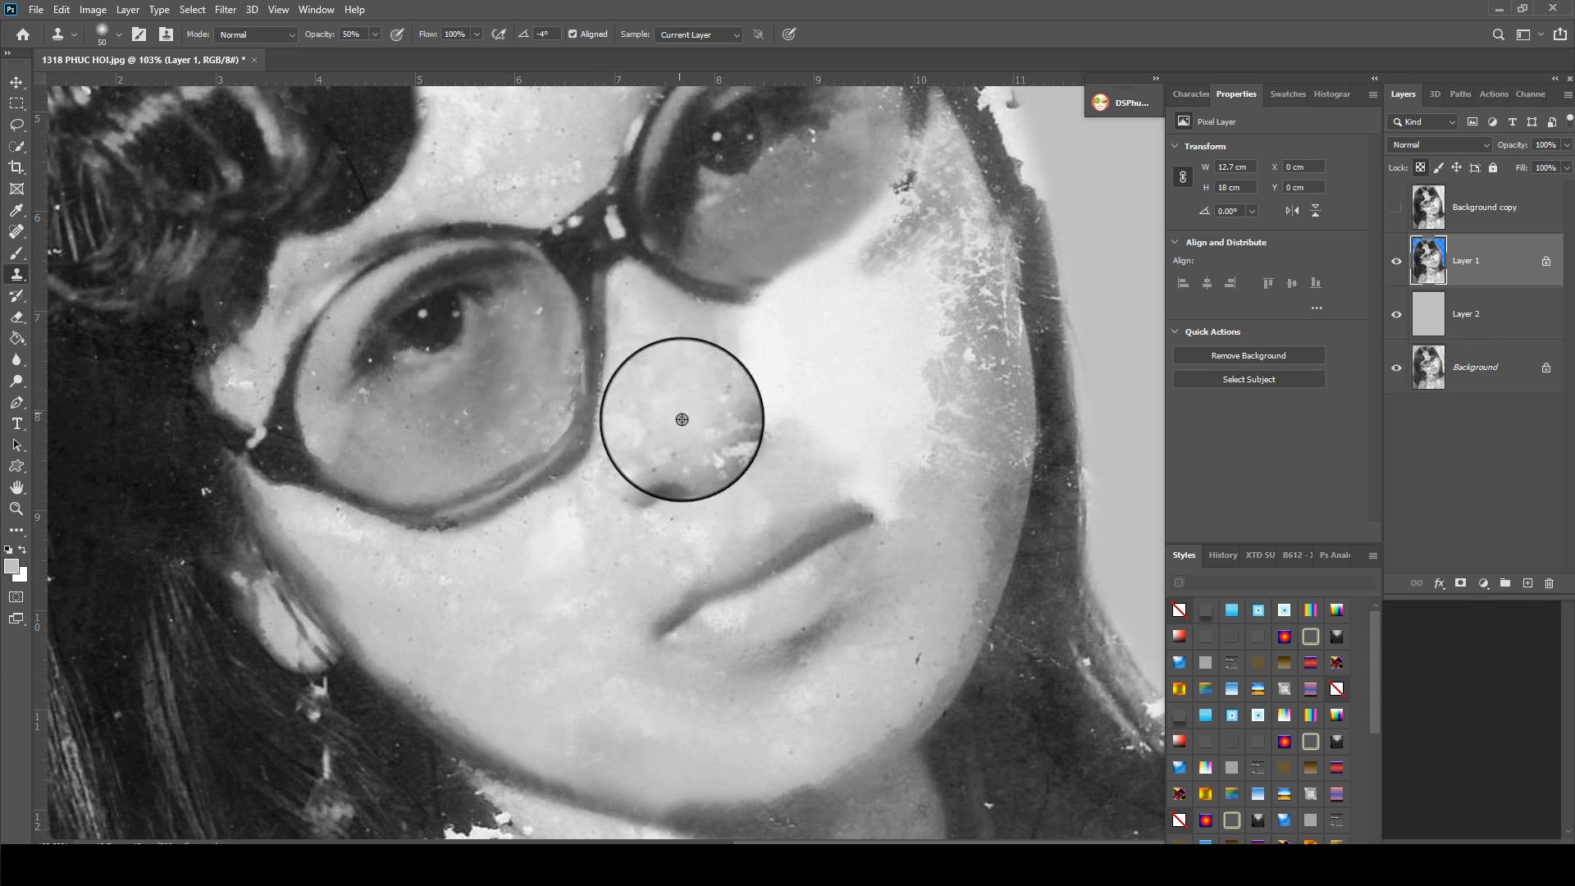
pyautogui.click(711, 439)
pyautogui.keyDown('alt'); pyautogui.click(718, 389); pyautogui.keyUp('alt')
pyautogui.click(718, 412)
pyautogui.keyDown('alt'); pyautogui.click(716, 457); pyautogui.keyUp('alt')
pyautogui.click(728, 449)
pyautogui.keyDown('alt'); pyautogui.click(749, 458); pyautogui.keyUp('alt')
pyautogui.click(749, 447)
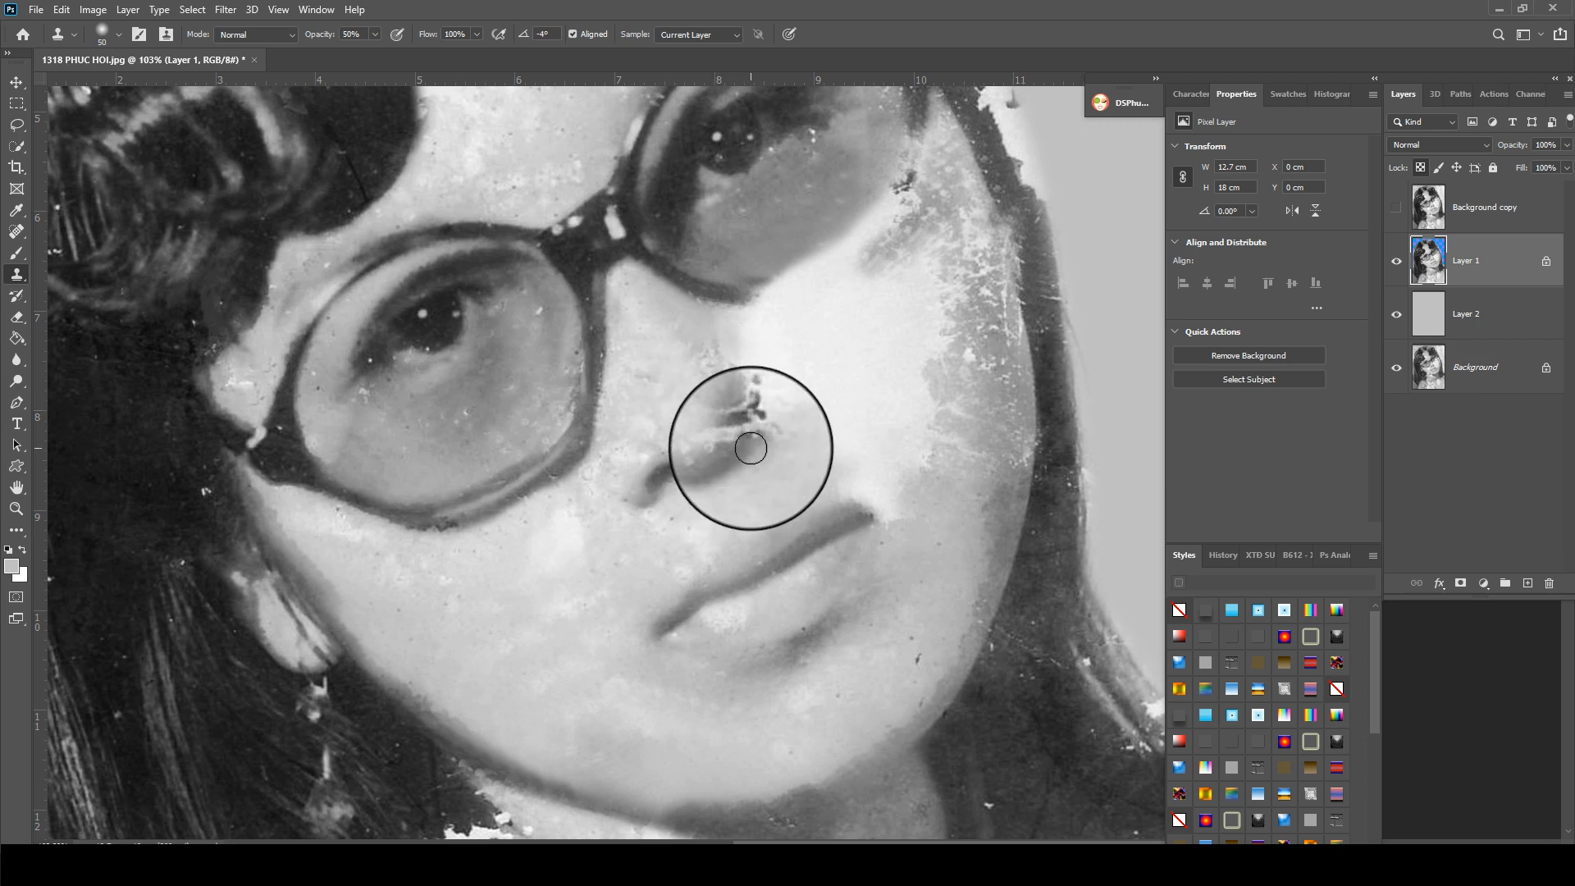
# - Rebuild the damaged nostril by cloning the intact nostril's shadow and clean the skin around its edge
pyautogui.keyDown('alt'); pyautogui.click(660, 477); pyautogui.keyUp('alt')
pyautogui.click(747, 426)
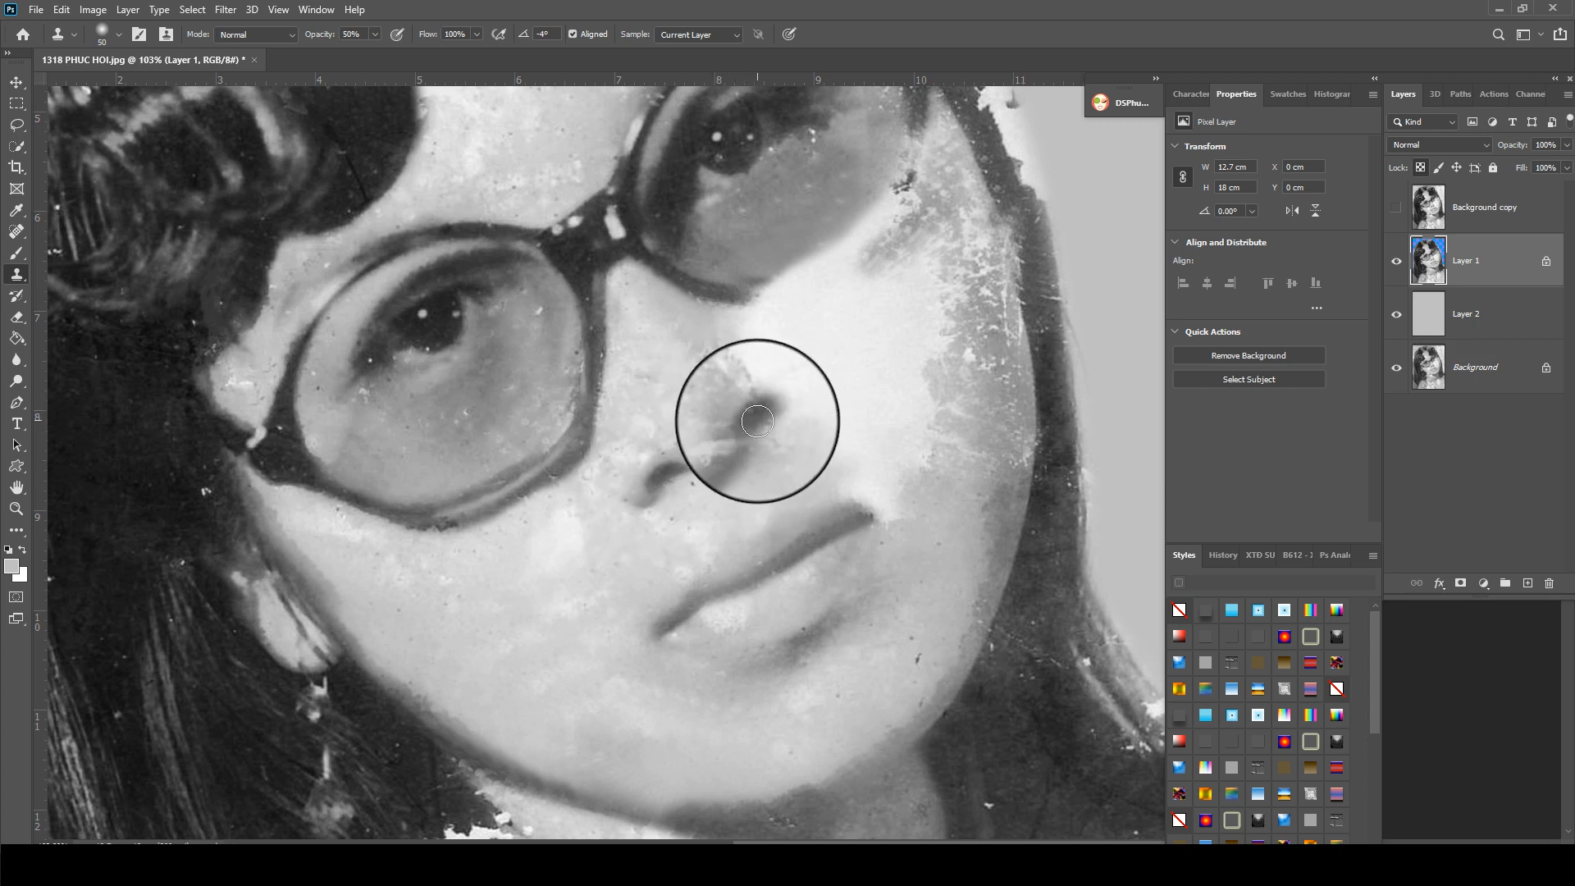
pyautogui.click(724, 428)
pyautogui.keyDown('alt'); pyautogui.click(713, 449); pyautogui.keyUp('alt')
pyautogui.click(750, 433)
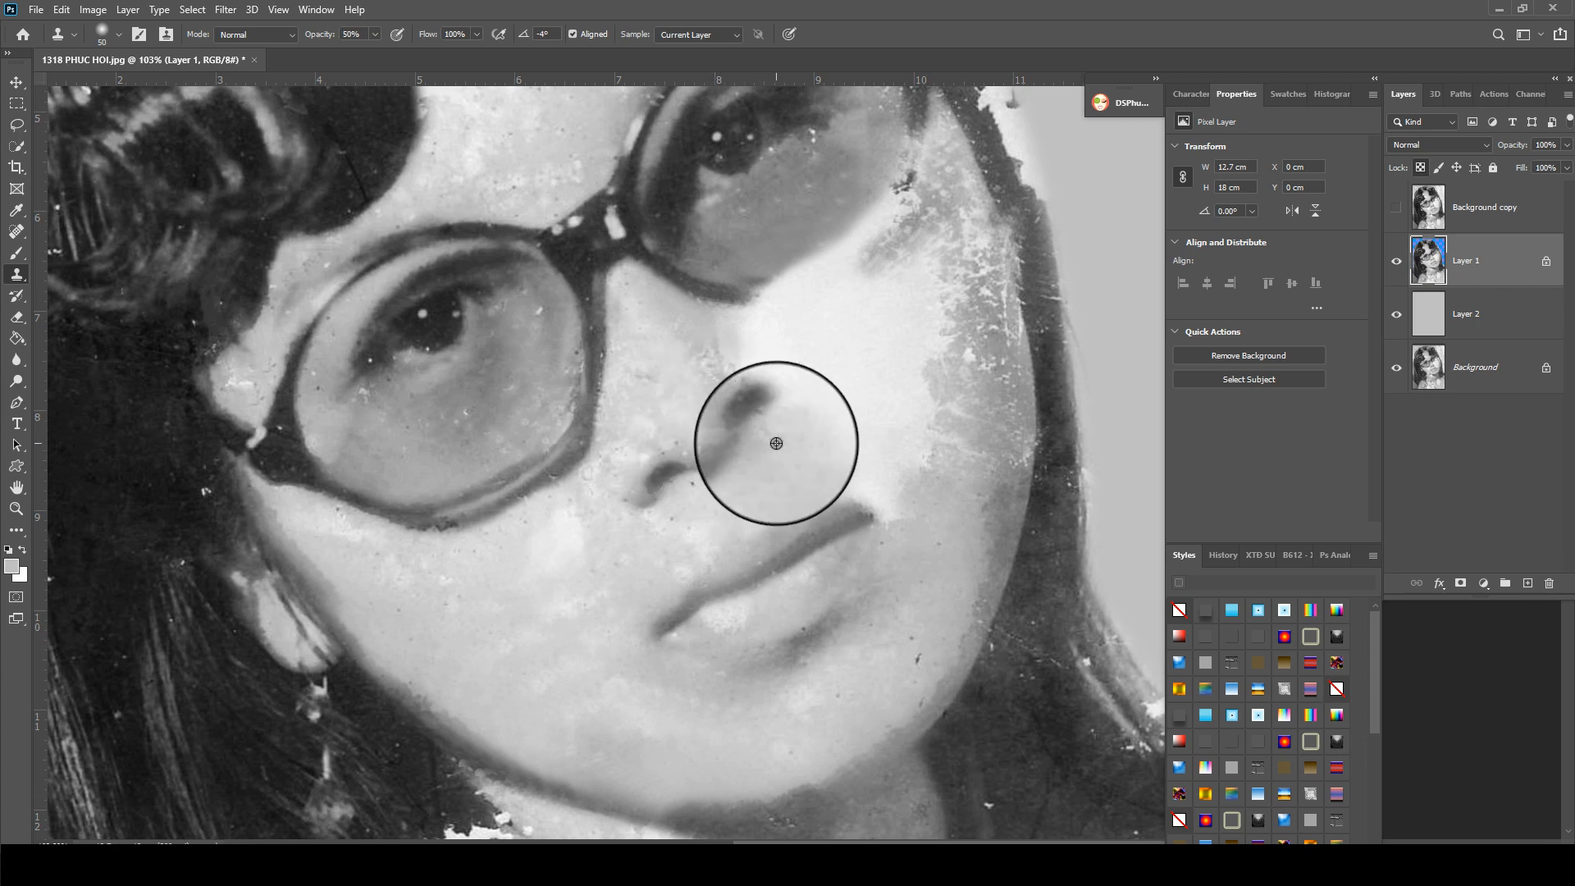
pyautogui.keyDown('alt'); pyautogui.click(777, 443); pyautogui.keyUp('alt')
pyautogui.click(739, 461)
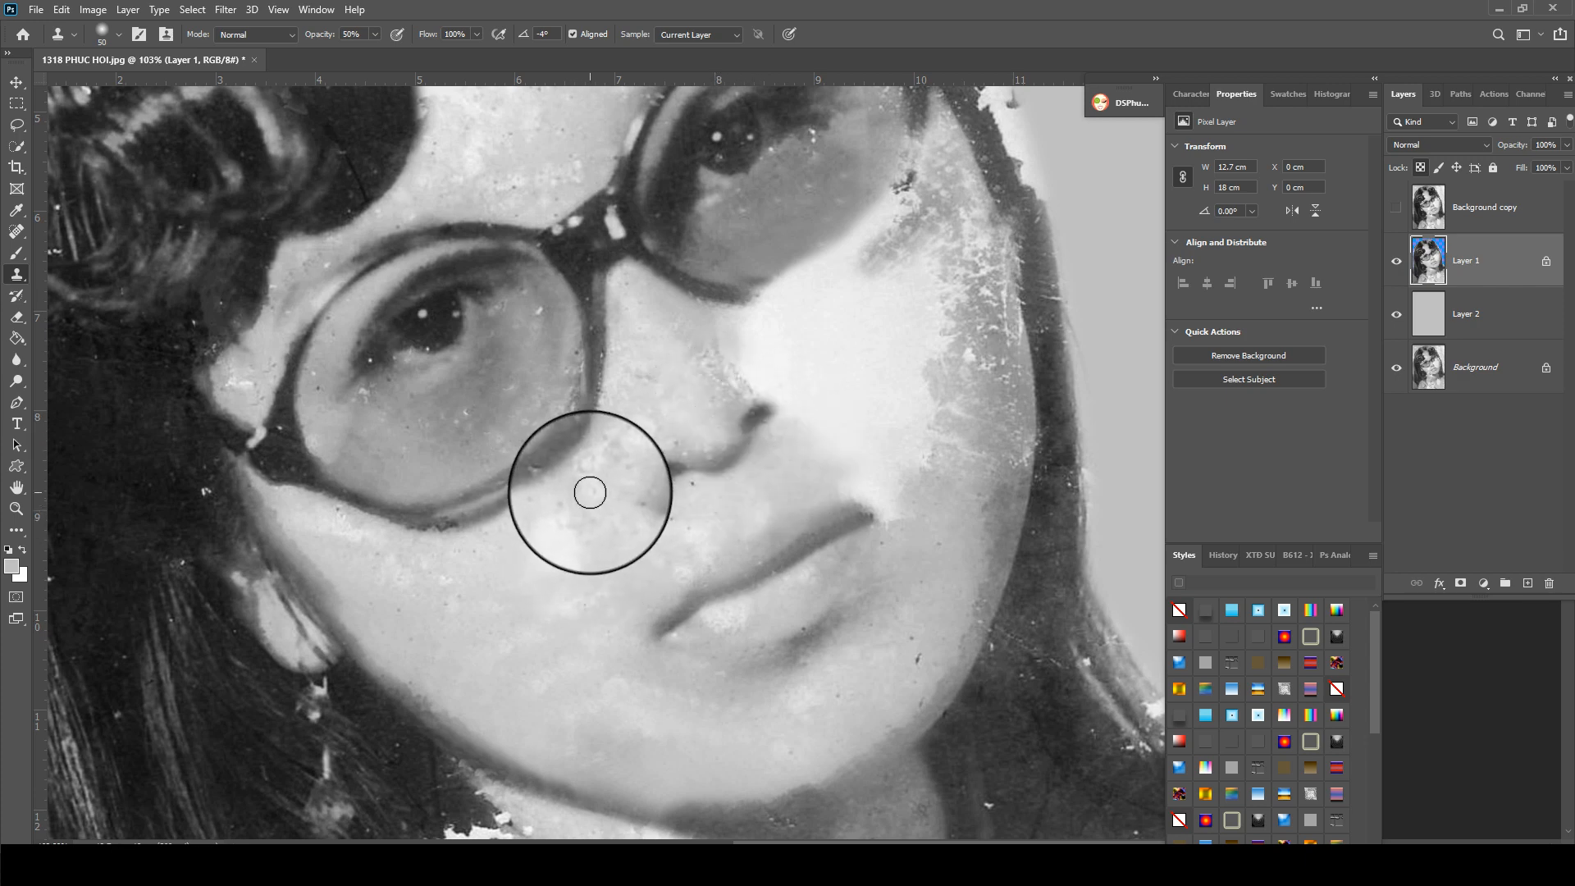
# - Even out the skin between the glasses rim and the nose with cloned skin, finishing at 30% opacity
pyautogui.keyDown('alt'); pyautogui.click(585, 492); pyautogui.keyUp('alt')
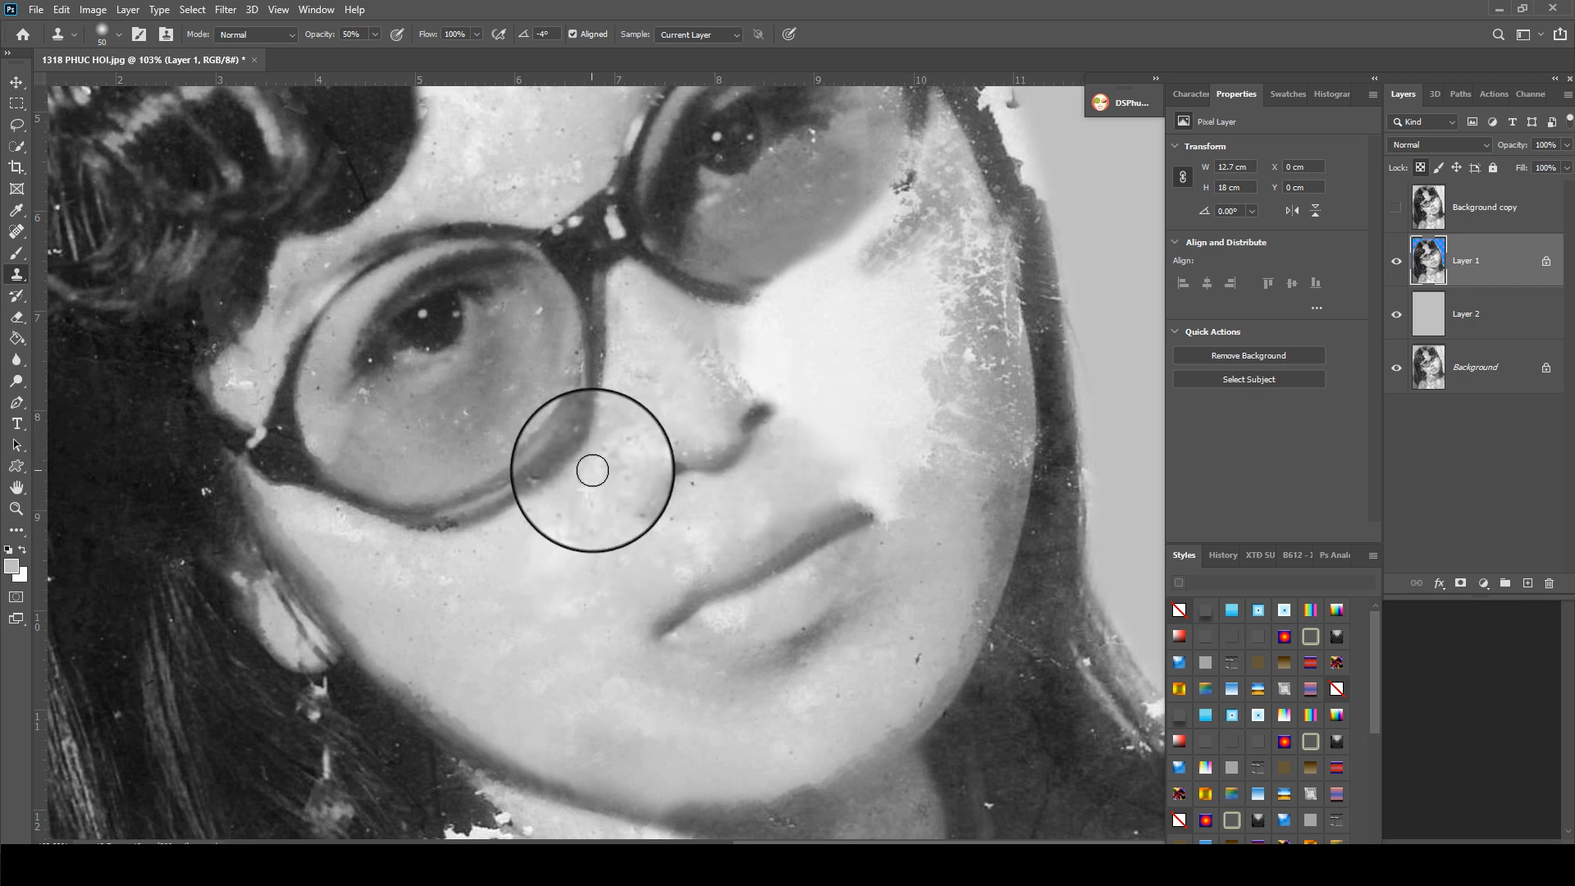
pyautogui.click(620, 433)
pyautogui.keyDown('alt'); pyautogui.click(654, 404); pyautogui.keyUp('alt')
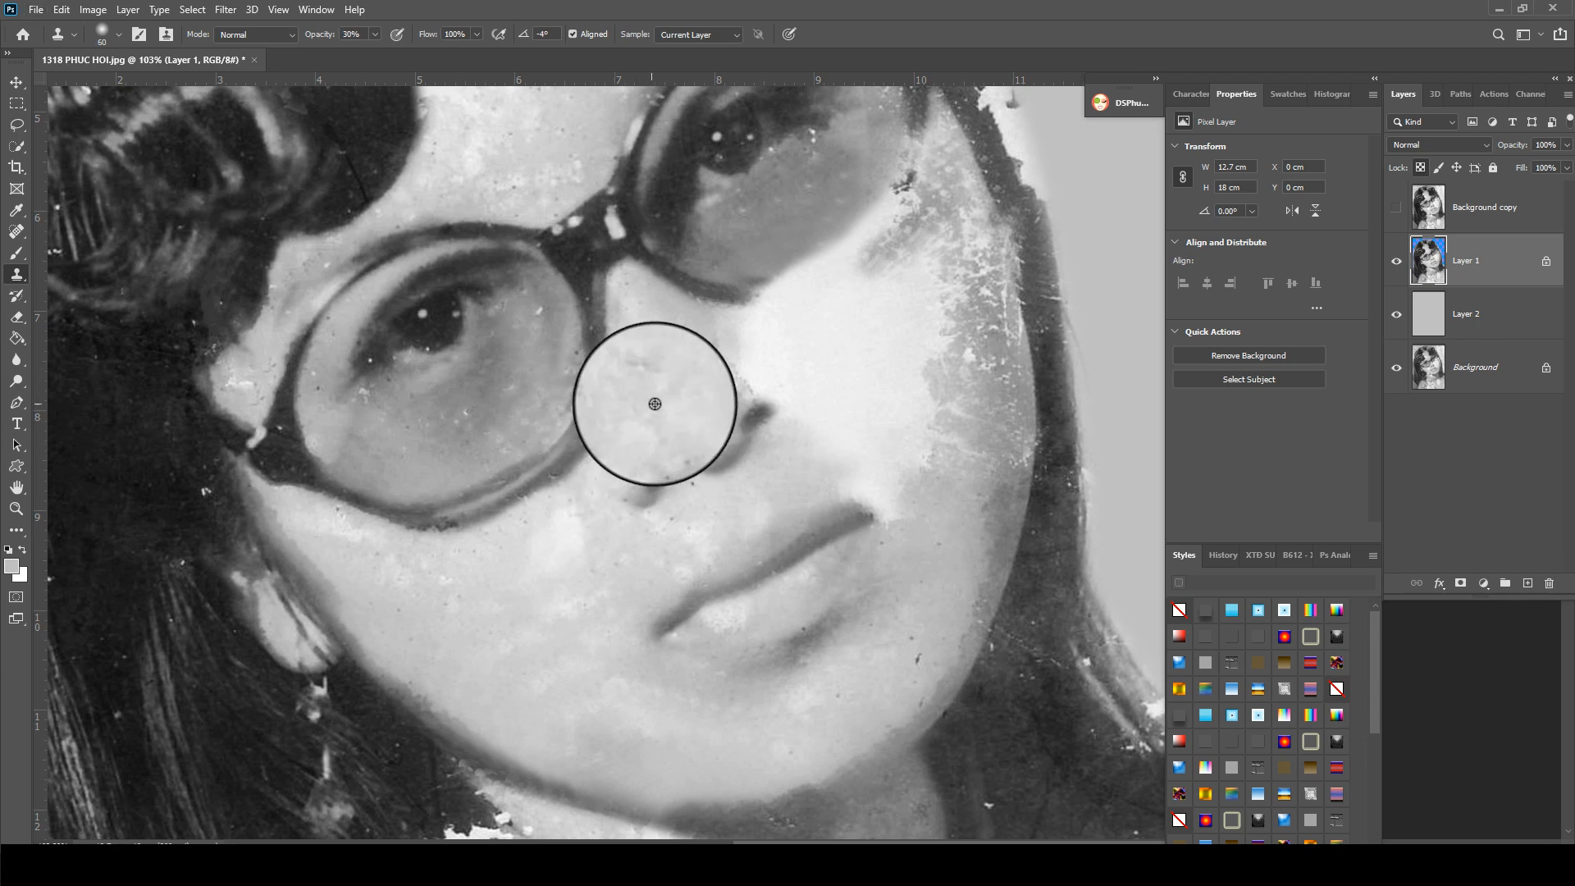
pyautogui.moveTo(647, 374)
pyautogui.mouseDown()
pyautogui.moveTo(647, 418)
pyautogui.moveTo(616, 403)
pyautogui.mouseUp()
pyautogui.keyDown('alt'); pyautogui.click(625, 401); pyautogui.keyUp('alt')
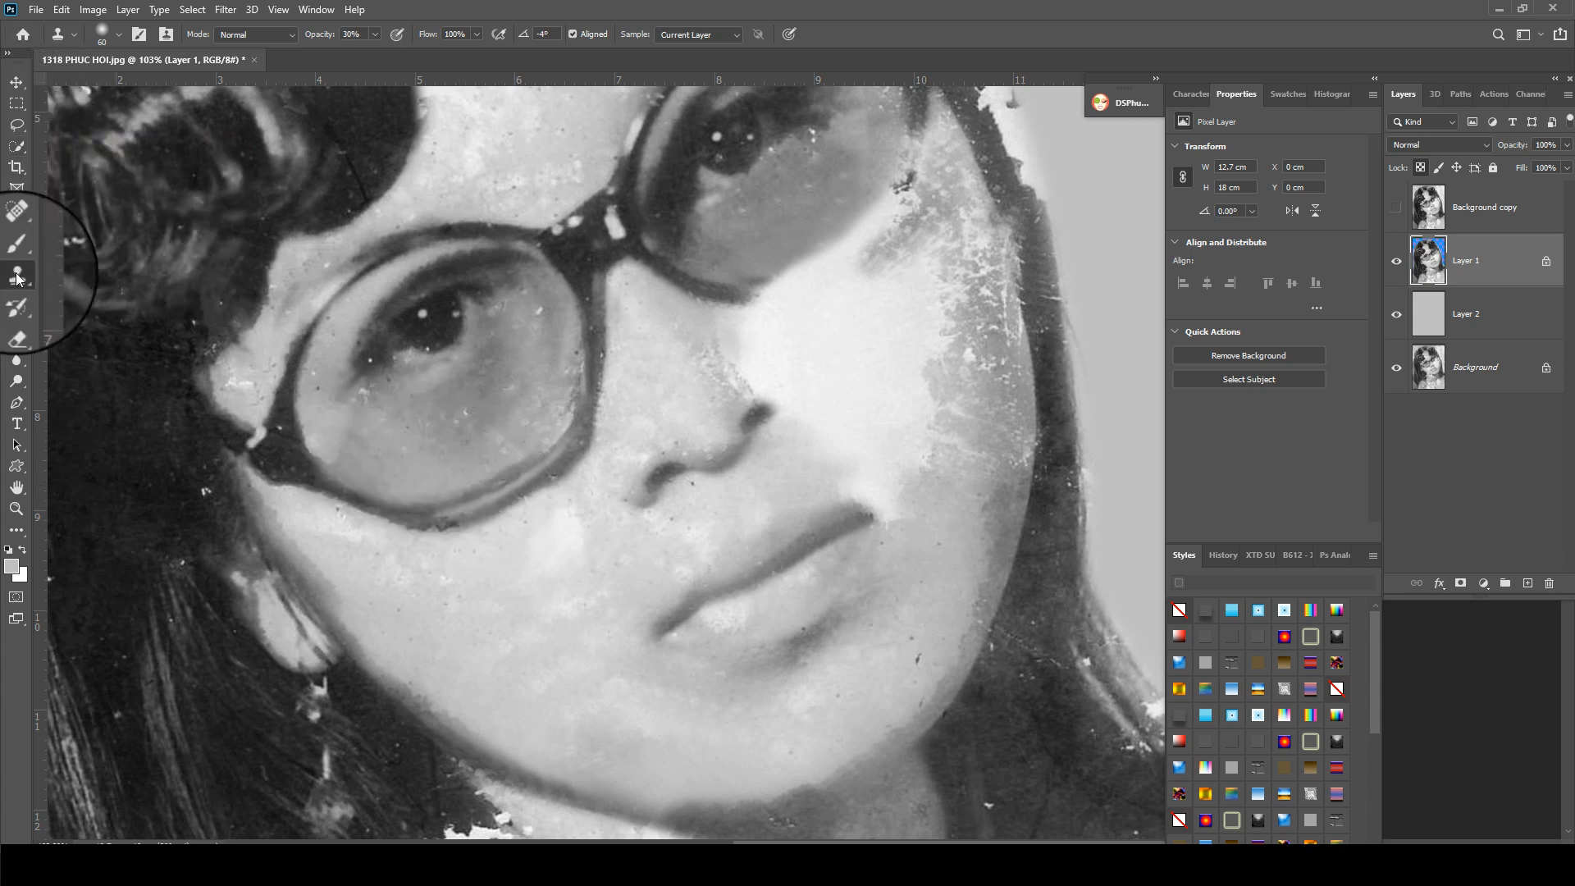
# - Copy the intact lens's lower rim to a new layer using a 30 px feathered lasso and place it over the other lens's missing rim
pyautogui.click(16, 232)
pyautogui.moveTo(14, 131); pyautogui.dragTo(48, 141)
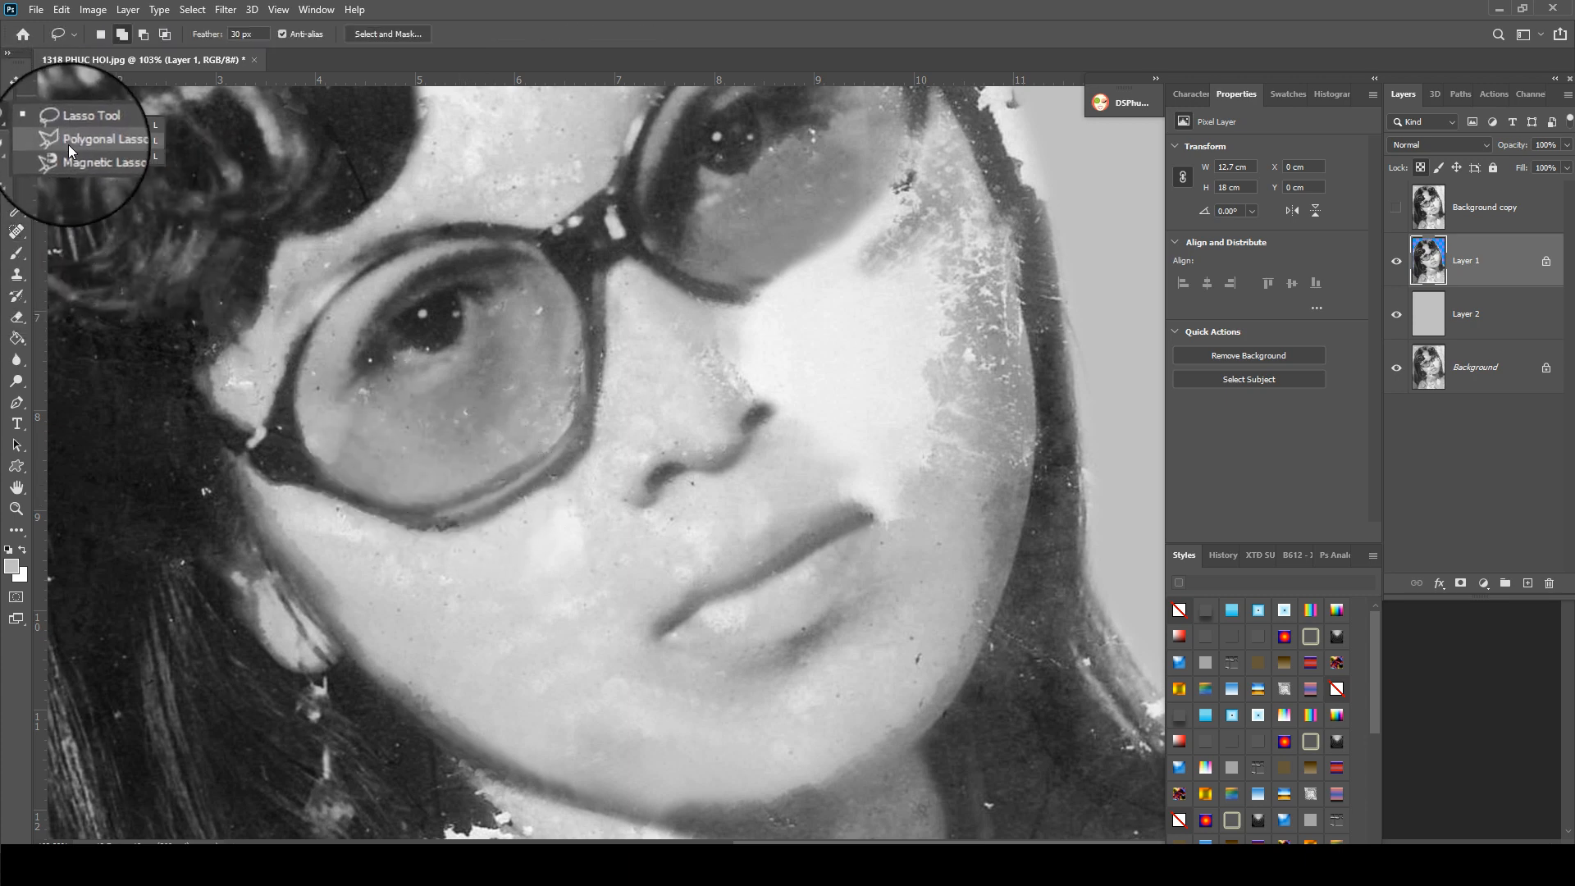
pyautogui.click(70, 122)
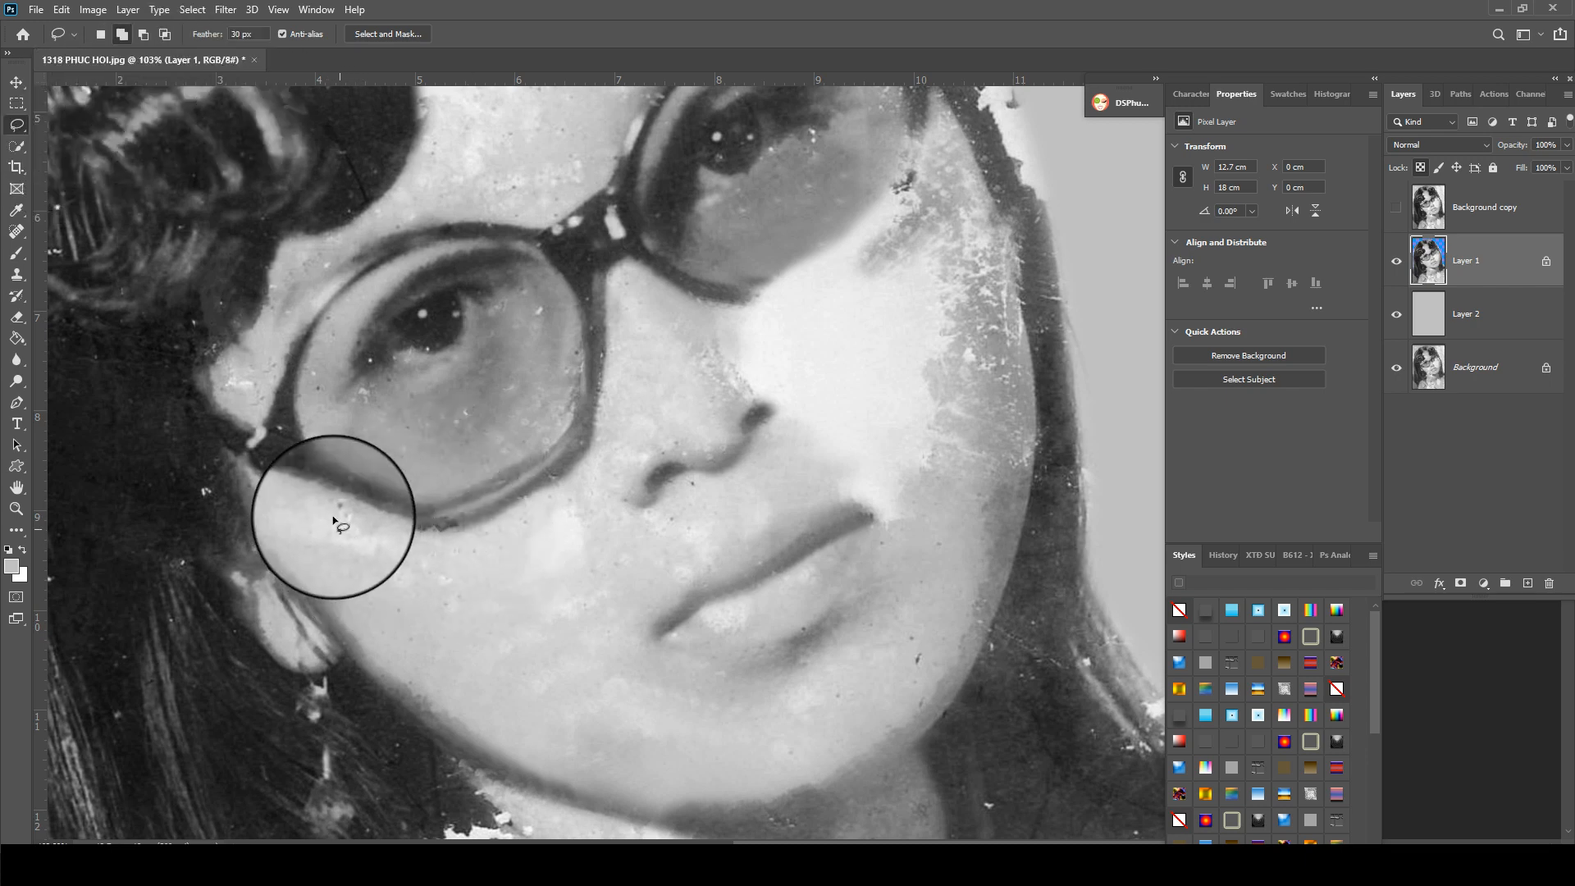
pyautogui.moveTo(333, 516)
pyautogui.mouseDown()
pyautogui.moveTo(449, 557)
pyautogui.moveTo(541, 524)
pyautogui.moveTo(590, 495)
pyautogui.moveTo(626, 391)
pyautogui.moveTo(596, 342)
pyautogui.moveTo(482, 425)
pyautogui.moveTo(323, 478)
pyautogui.moveTo(322, 517)
pyautogui.mouseUp()
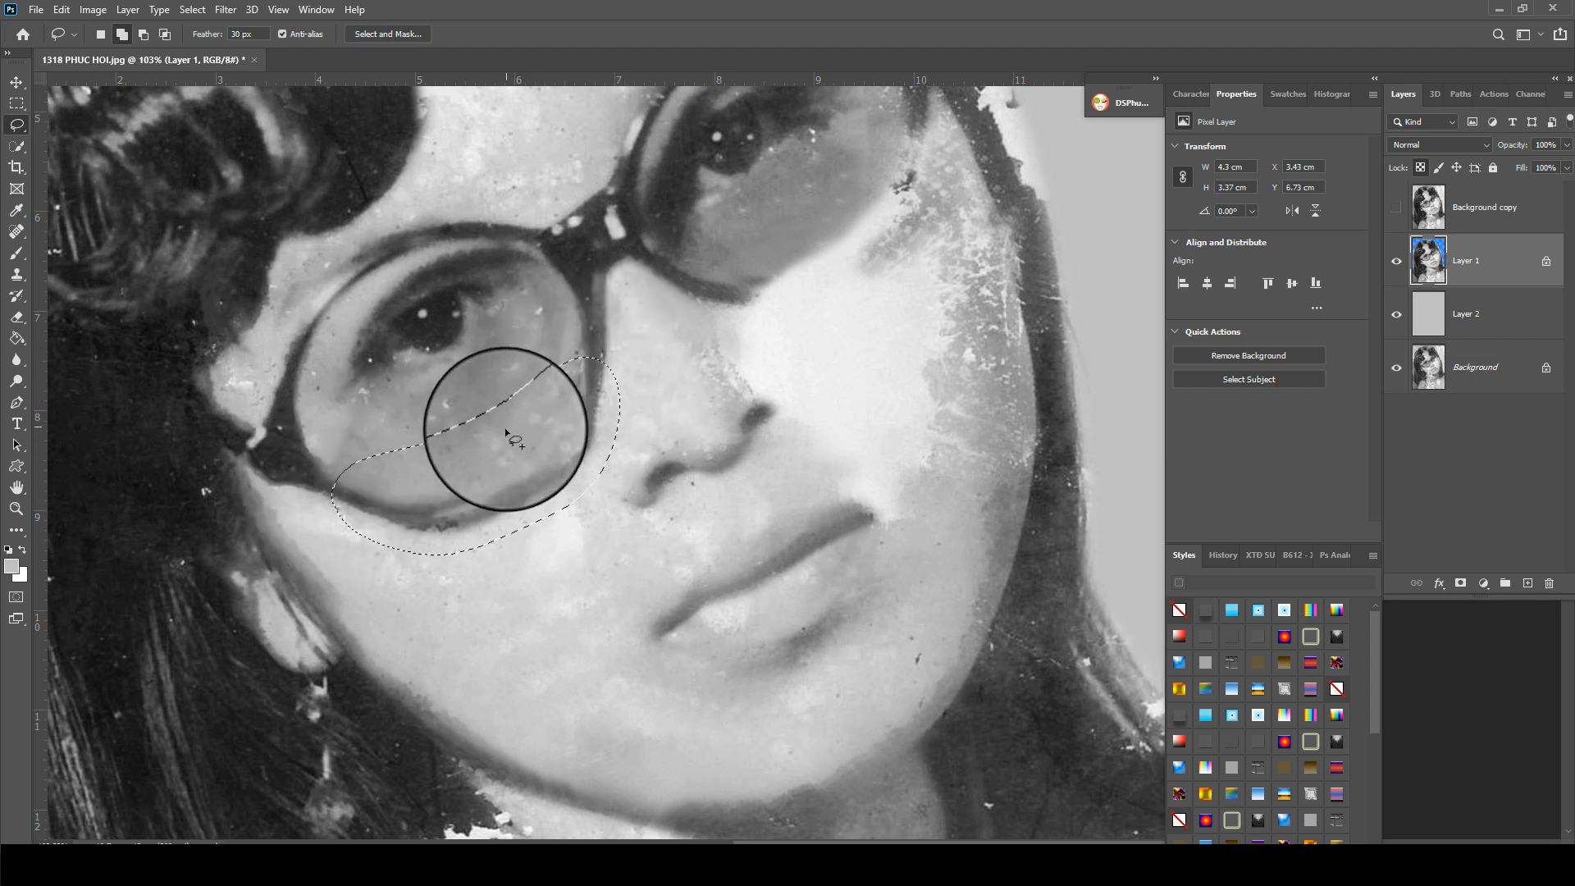
pyautogui.hotkey('ctrl', 'j')
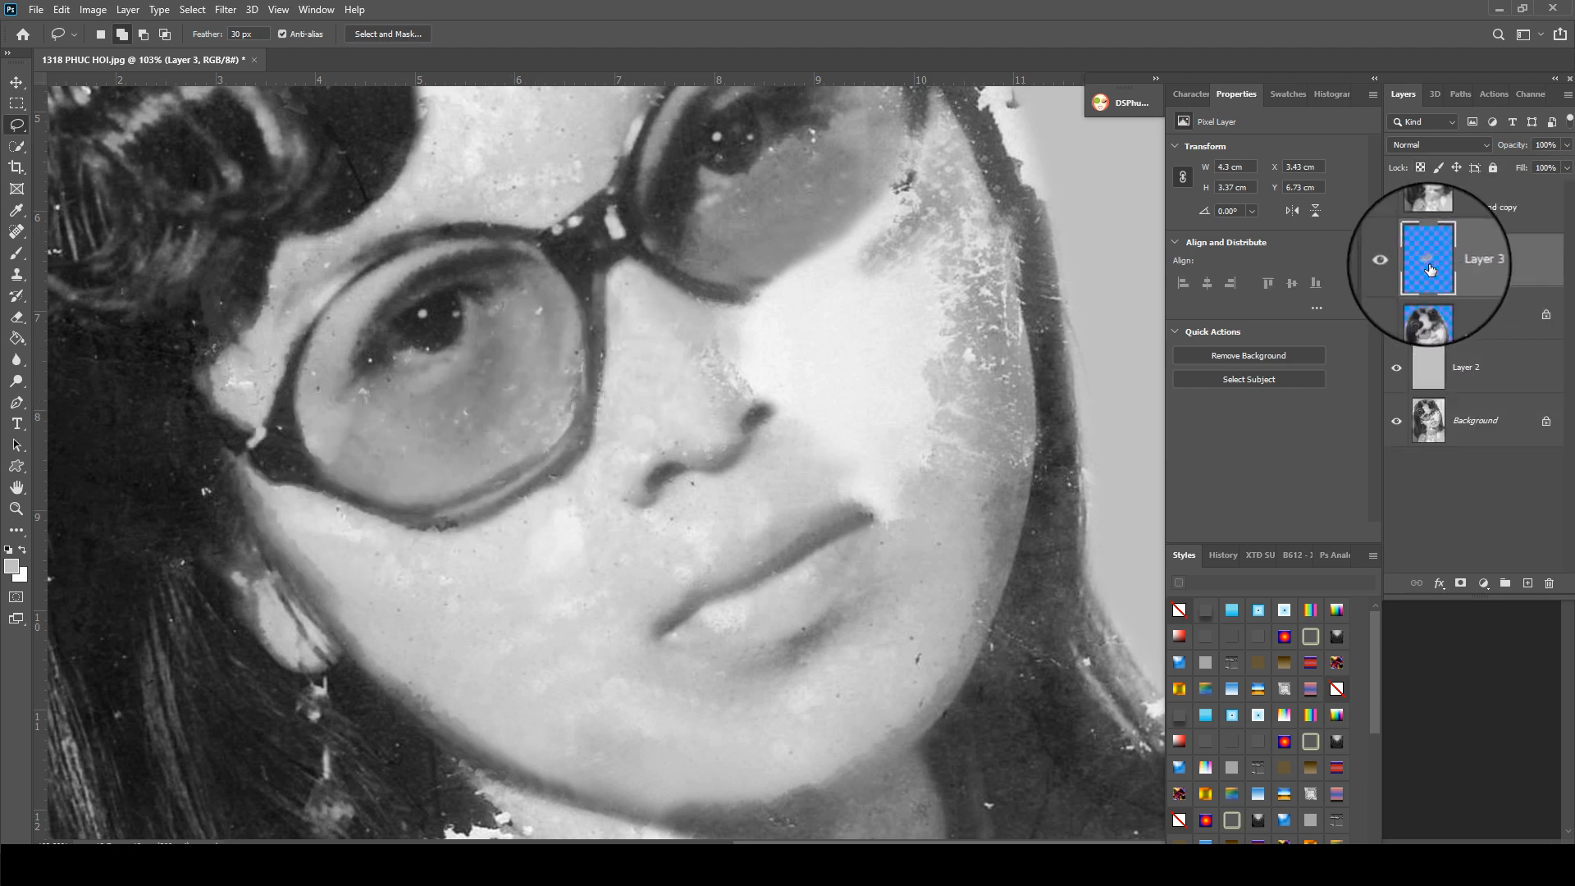
pyautogui.press('v')
pyautogui.moveTo(484, 443); pyautogui.dragTo(869, 236)
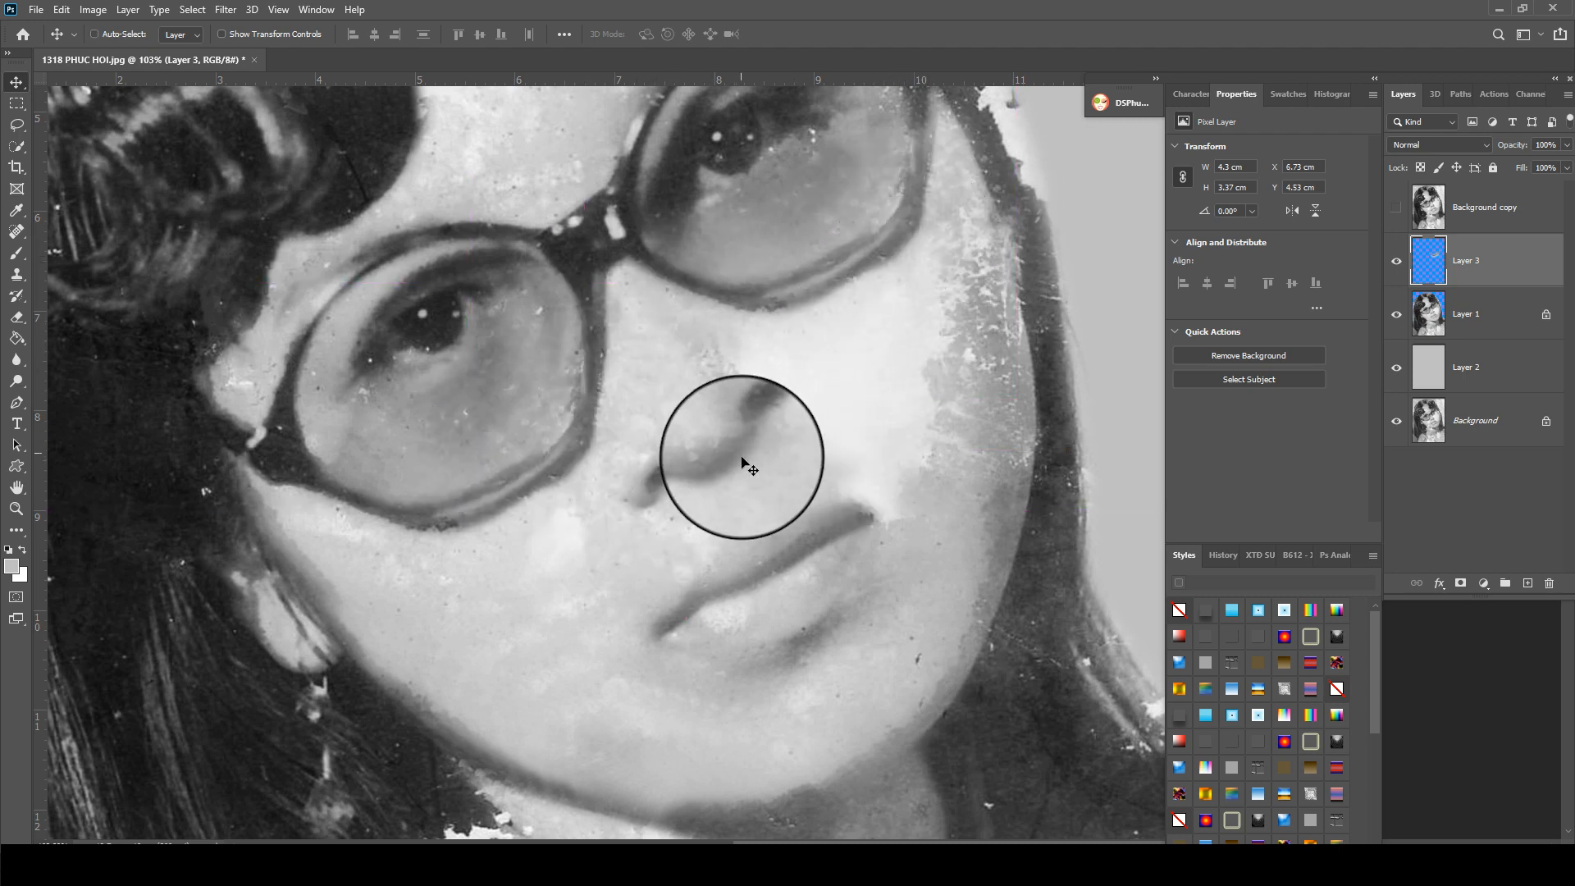
# - Set up the Burn tool on Layer 1 for midtones at 33% exposure with a 39-pixel soft brush
pyautogui.click(1482, 320)
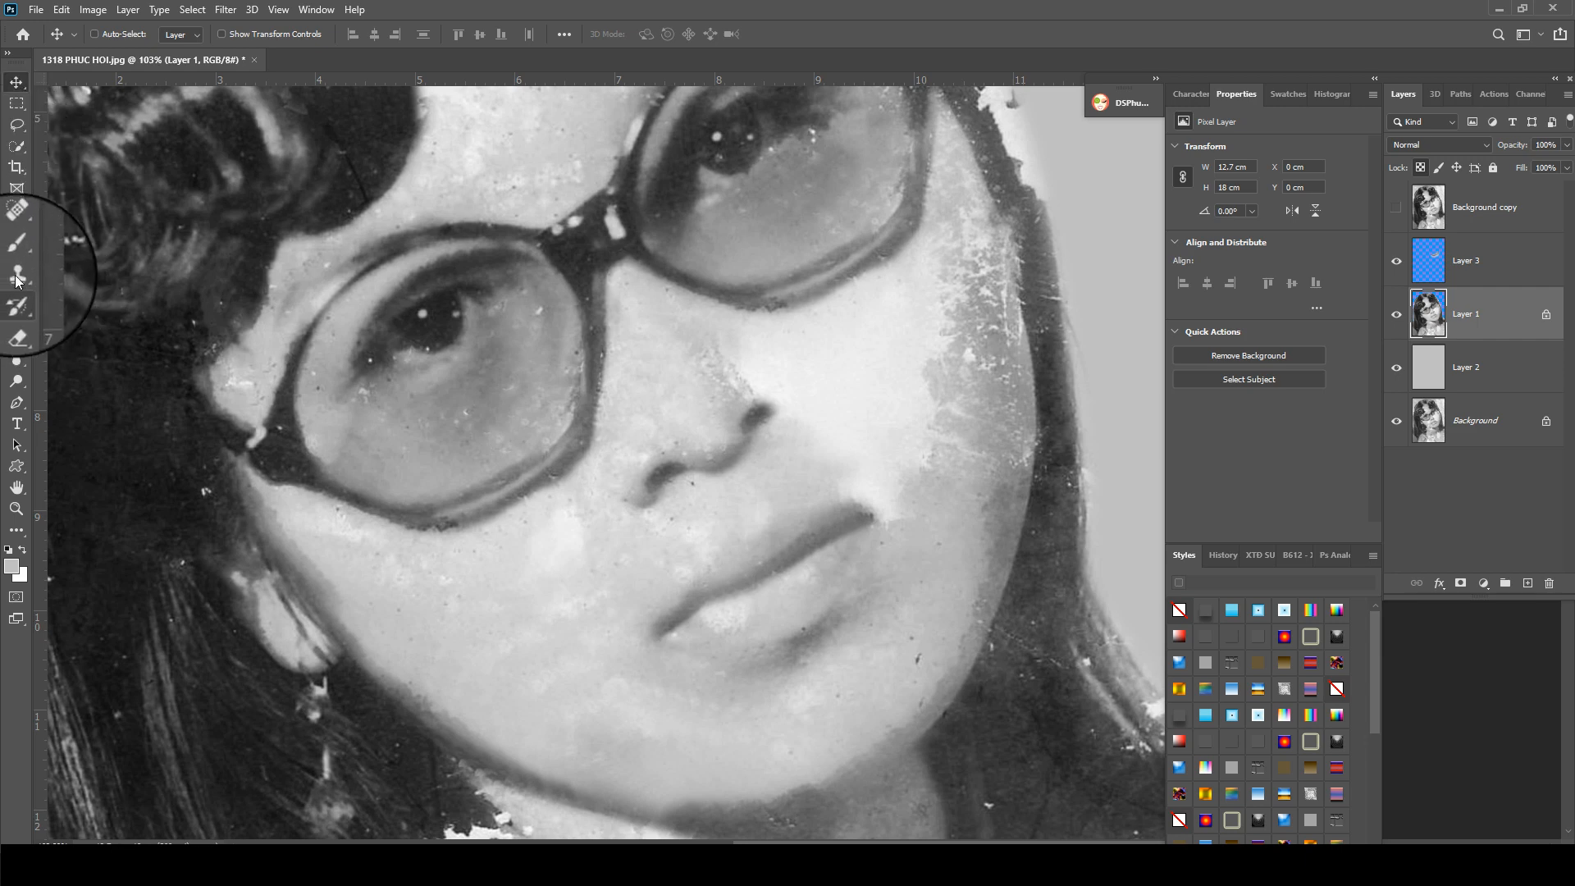
pyautogui.rightClick(22, 384)
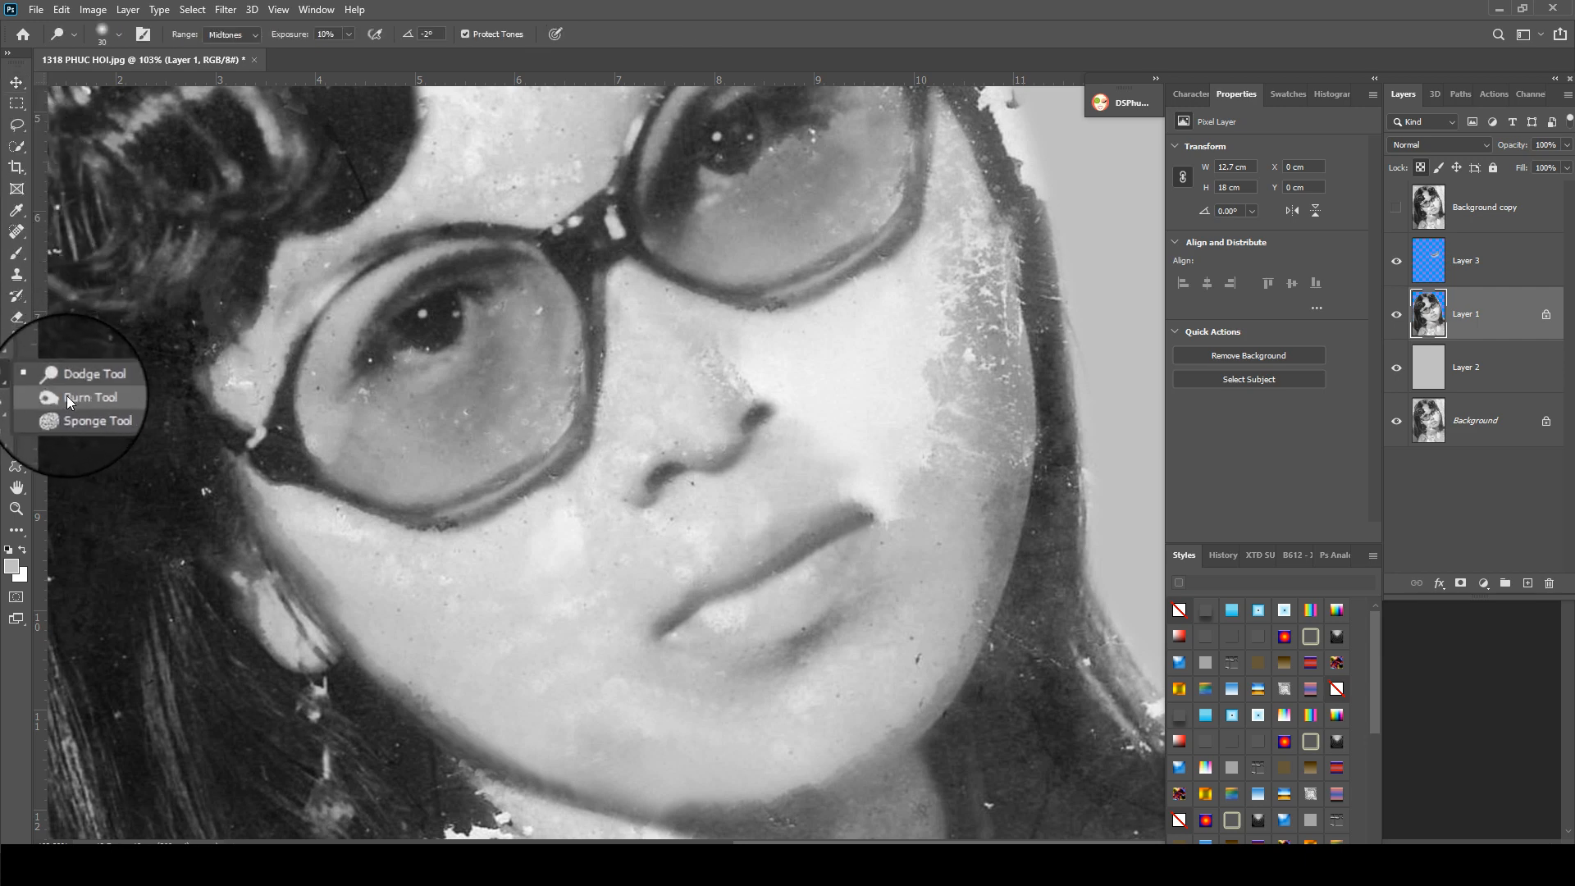
pyautogui.click(67, 396)
pyautogui.click(253, 37)
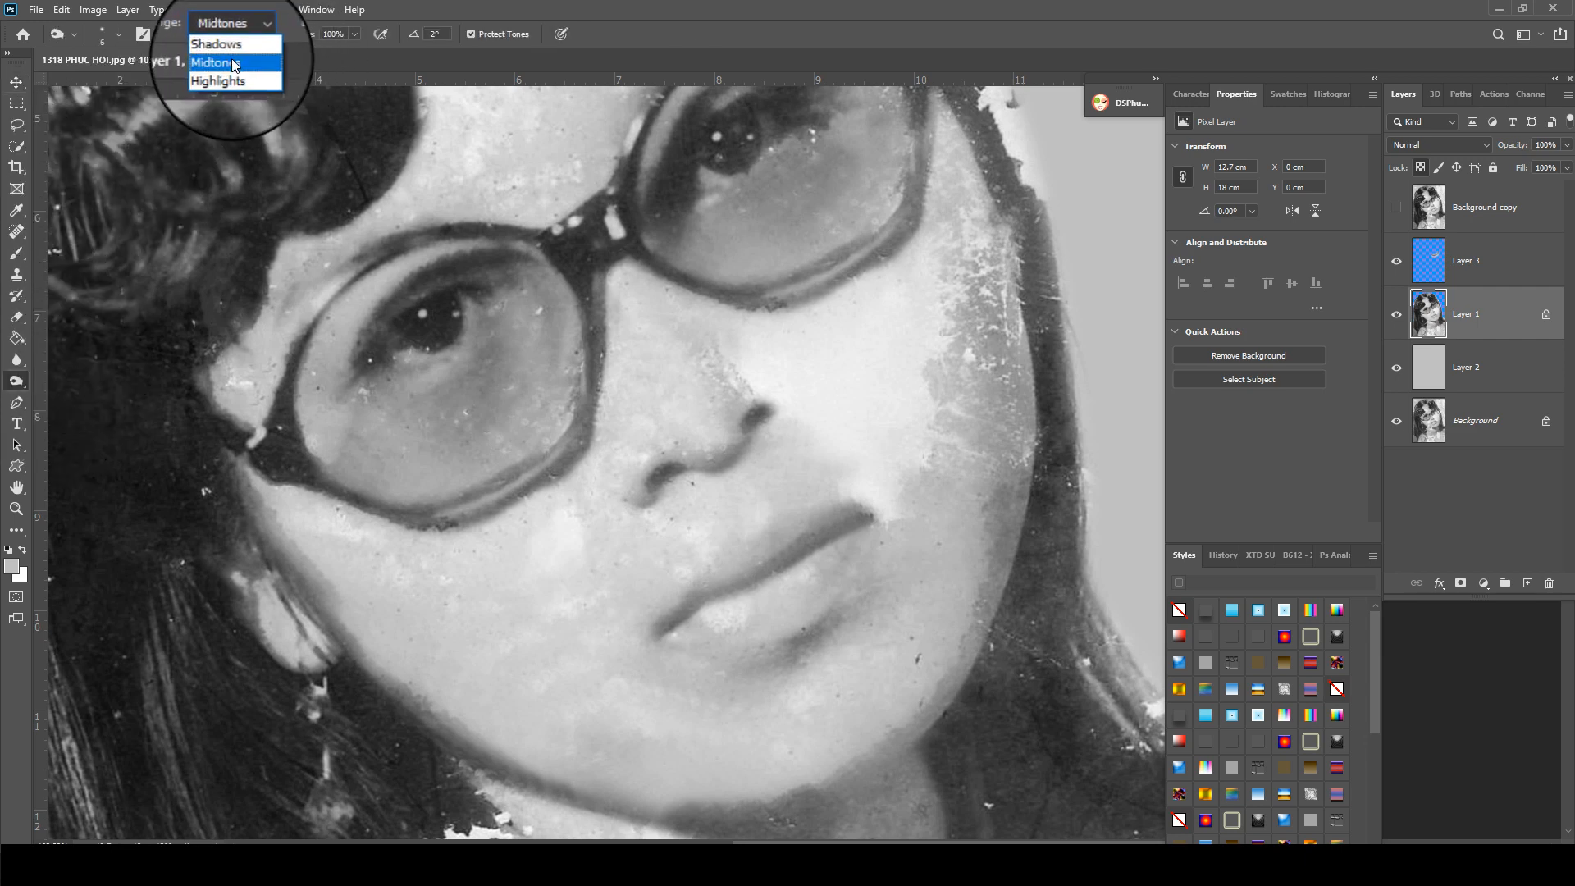
pyautogui.click(229, 60)
pyautogui.click(347, 34)
pyautogui.moveTo(333, 49); pyautogui.dragTo(305, 53)
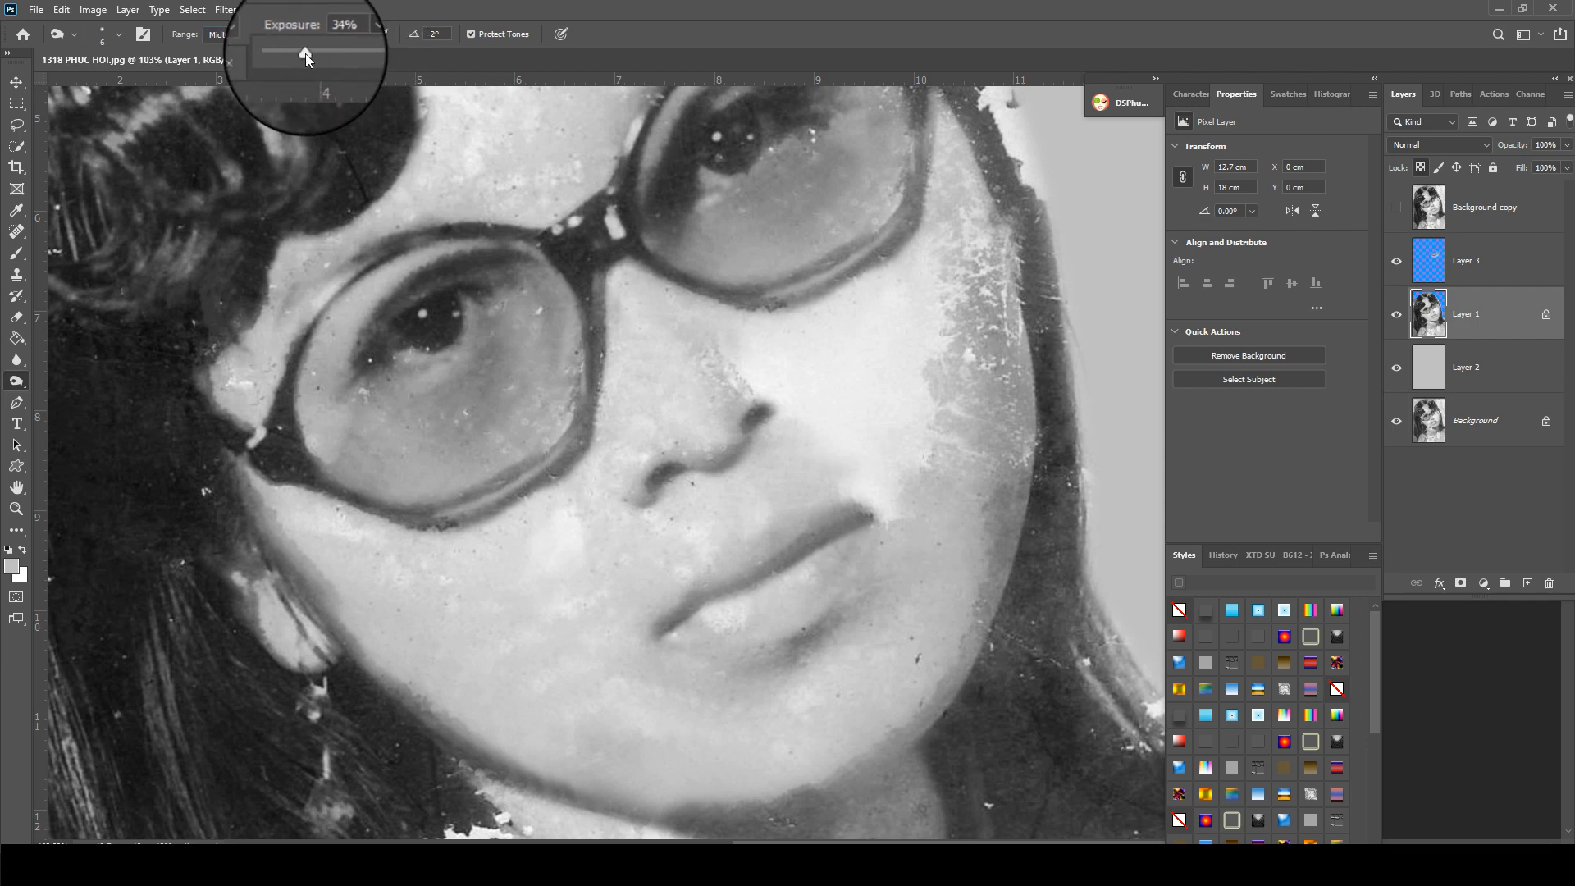
pyautogui.rightClick(797, 411)
pyautogui.click(906, 304)
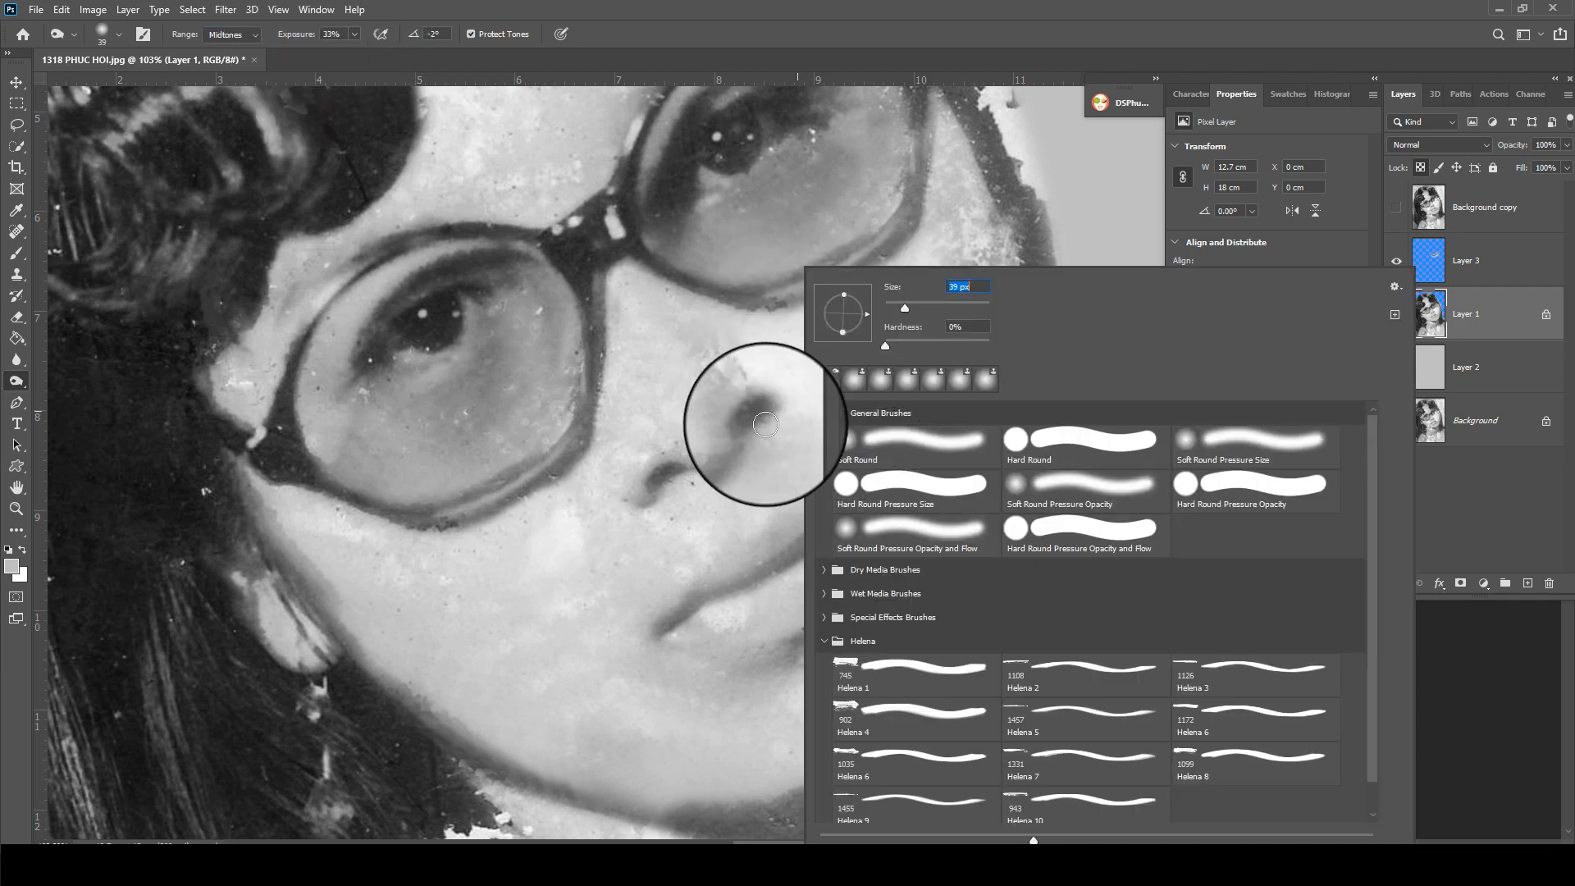
# - Burn in the washed-out nostril, nose wing and side contour of the nose, raising the exposure to 80%
pyautogui.click(765, 423)
pyautogui.press('[')
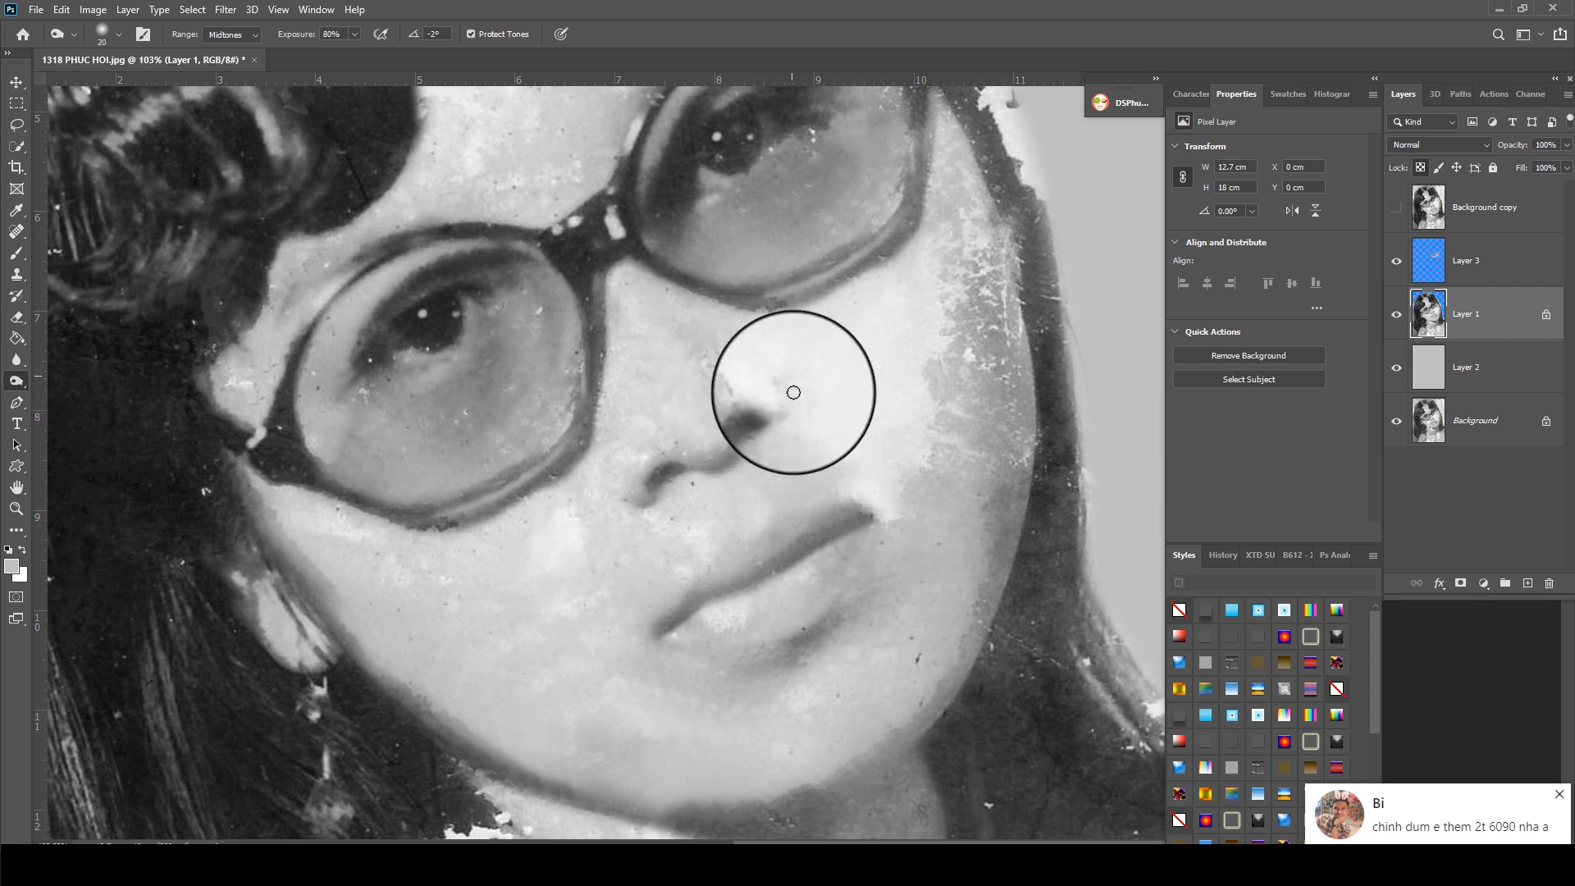
pyautogui.moveTo(793, 392); pyautogui.dragTo(794, 380)
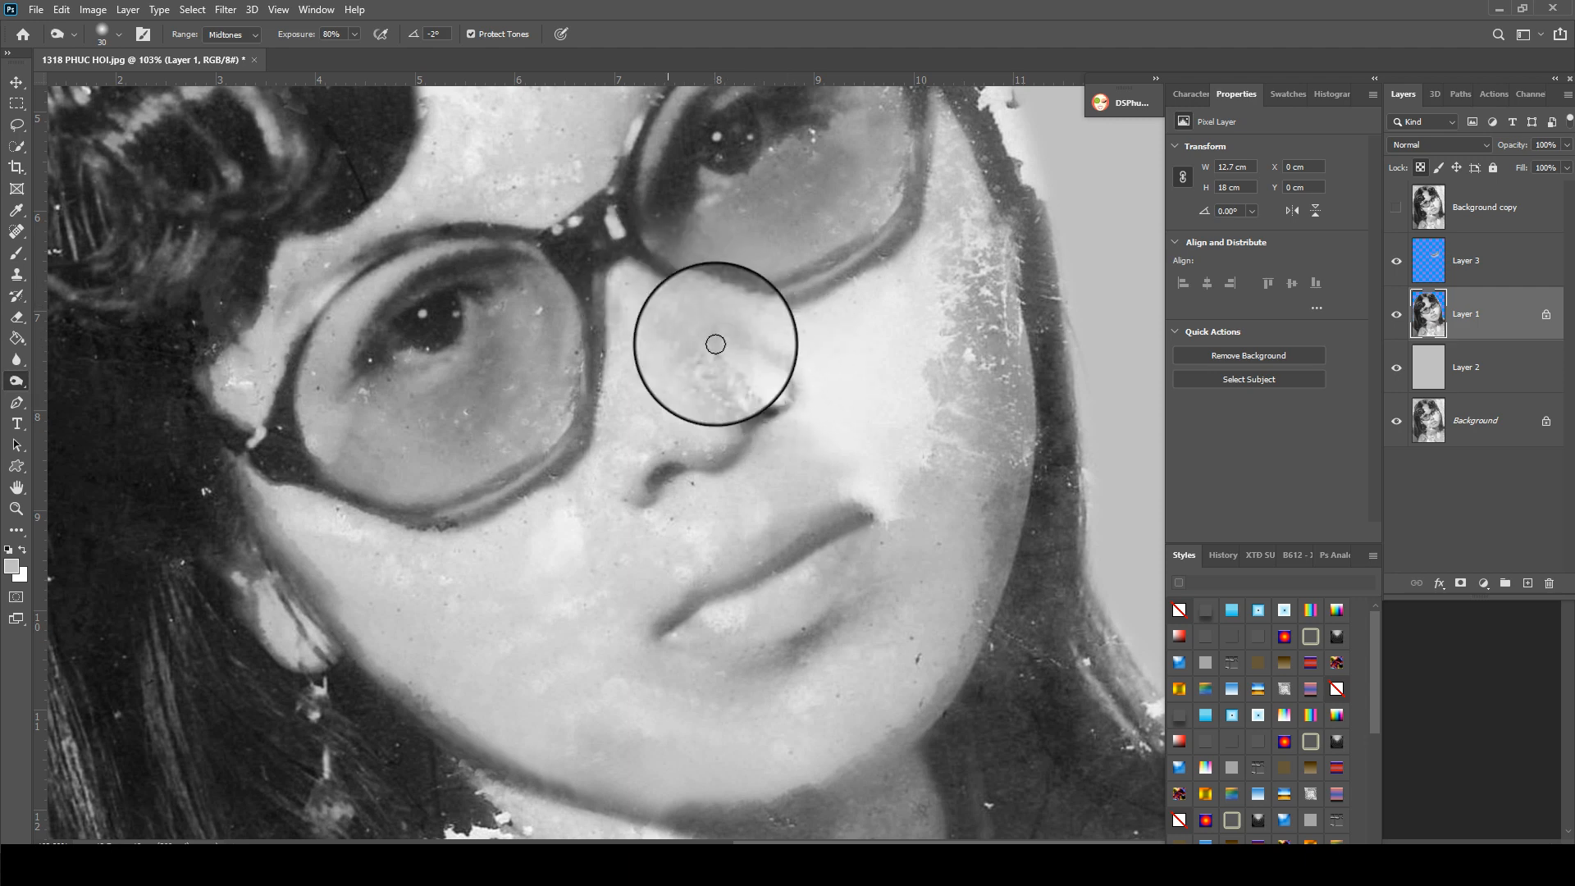
pyautogui.moveTo(659, 282); pyautogui.dragTo(790, 390)
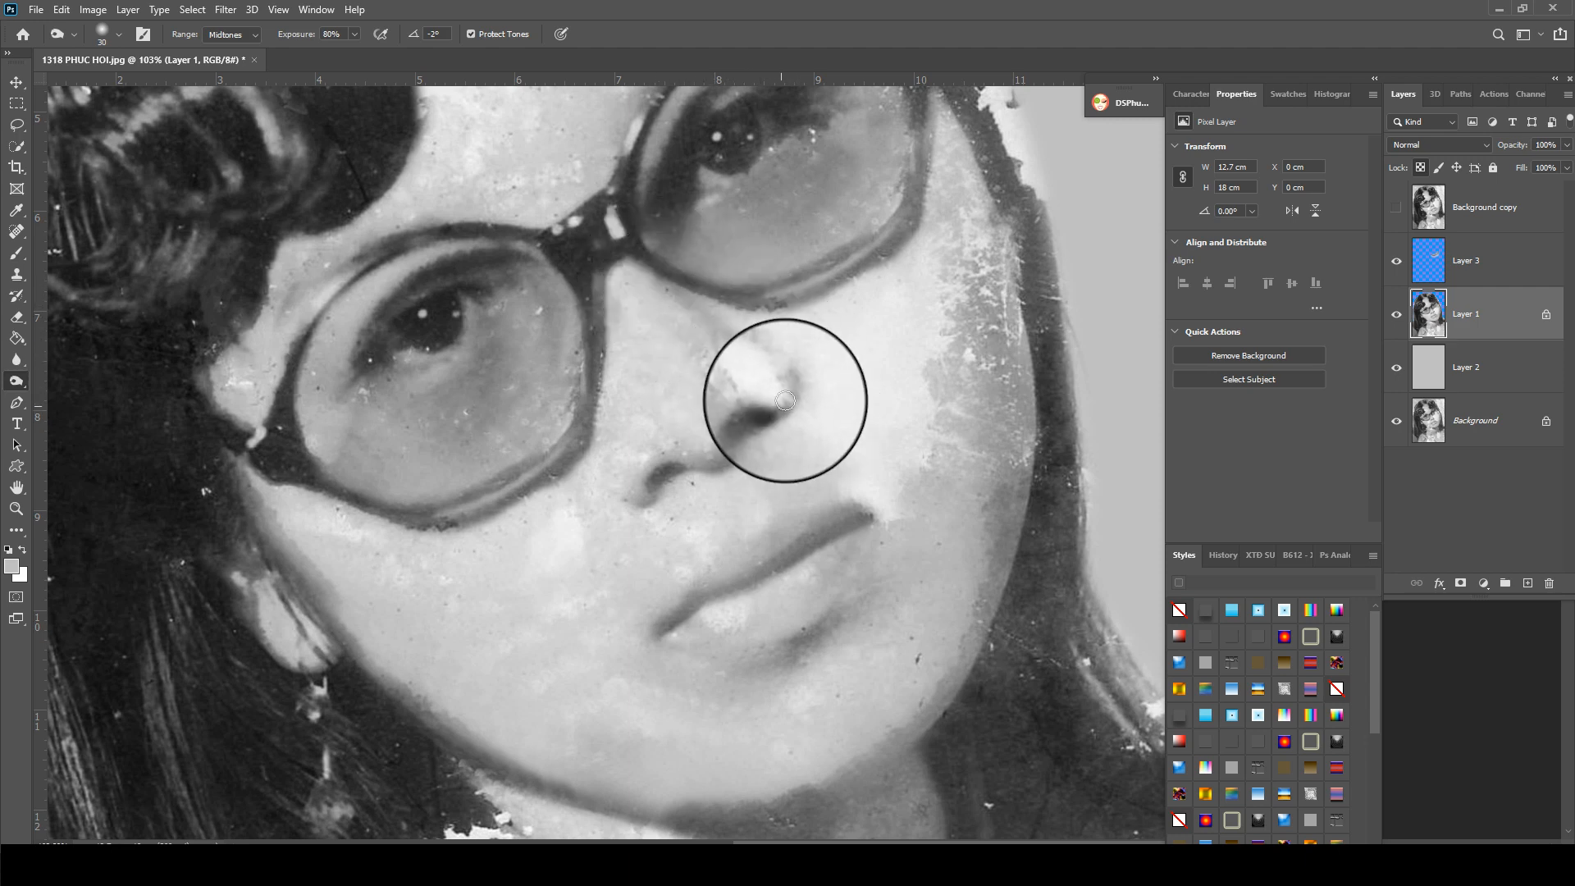
# - Darken the faded corner of the mouth and upper lip with the Burn tool, lowering the exposure to 23%
pyautogui.moveTo(847, 520)
pyautogui.mouseDown()
pyautogui.moveTo(831, 496)
pyautogui.moveTo(833, 538)
pyautogui.mouseUp()
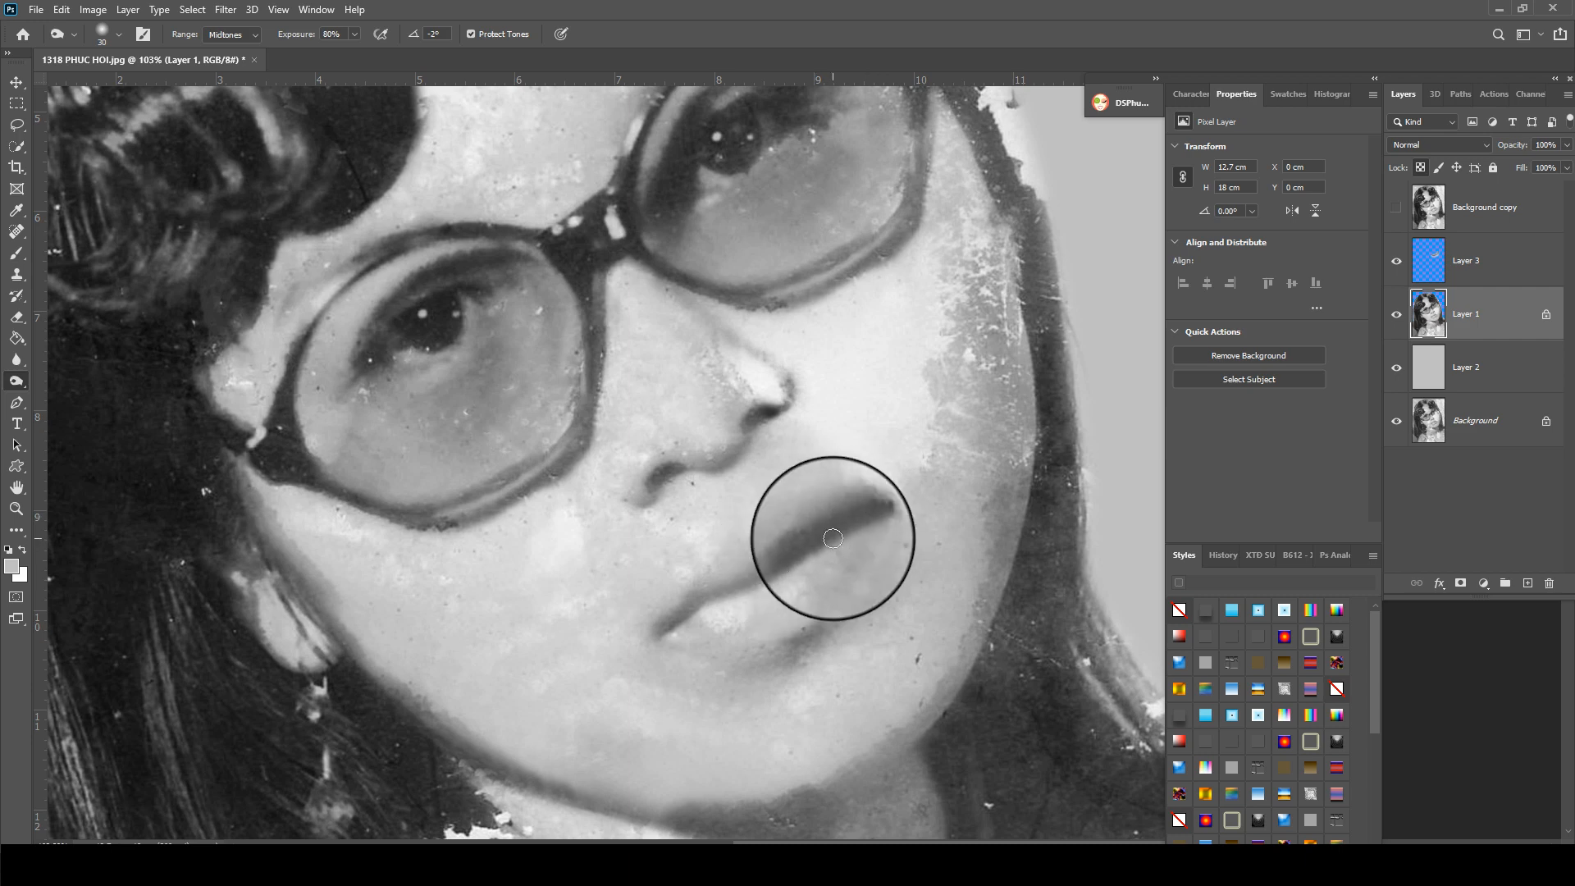
pyautogui.click(355, 33)
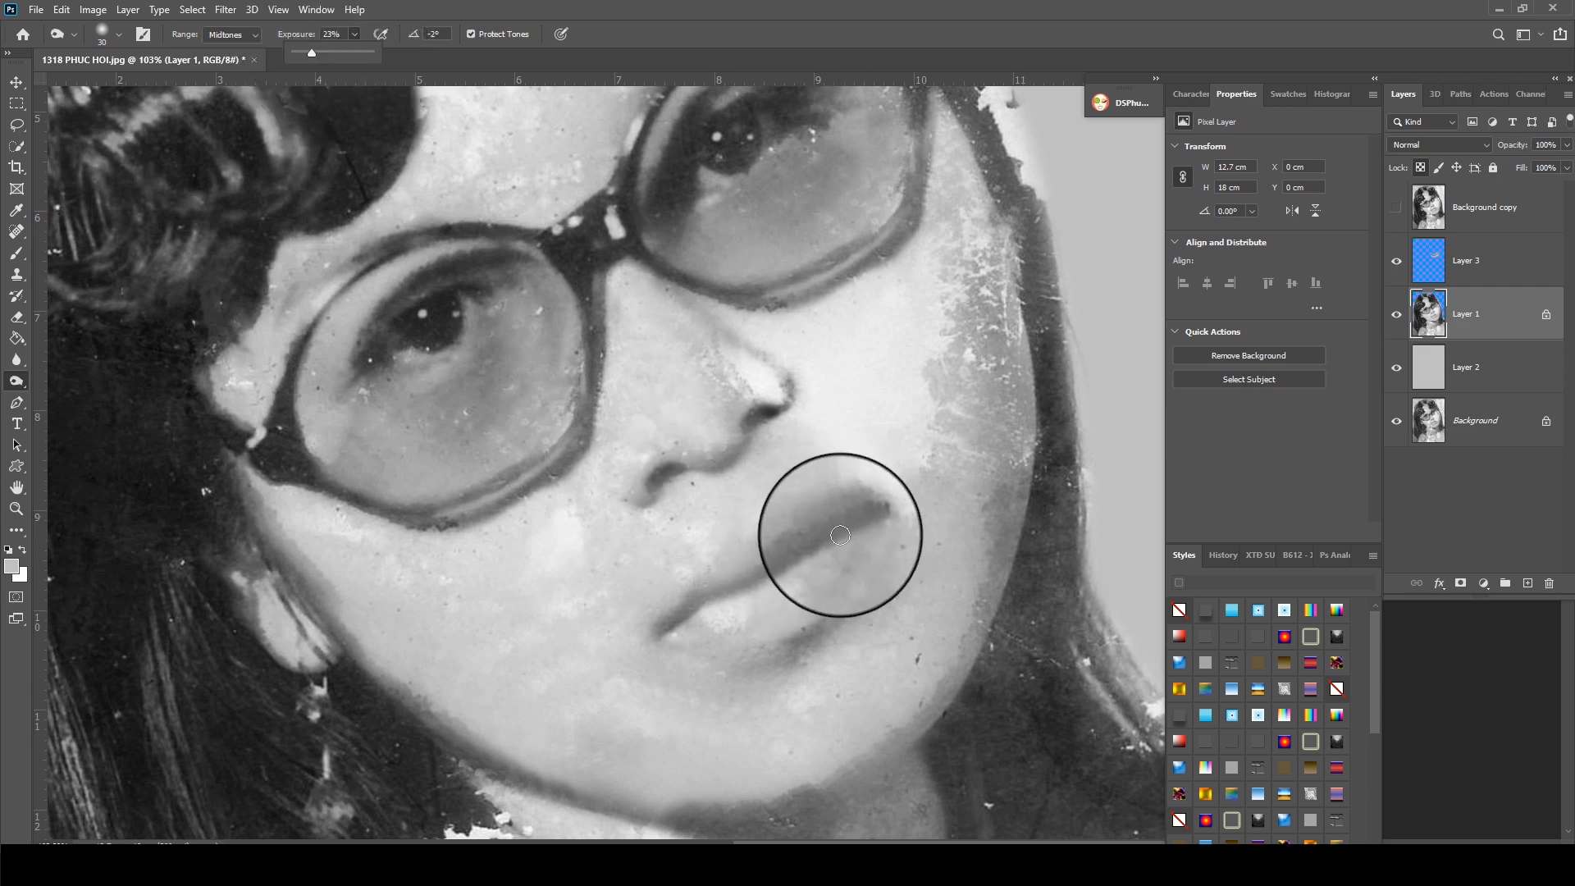
pyautogui.moveTo(840, 534)
pyautogui.mouseDown()
pyautogui.moveTo(690, 616)
pyautogui.moveTo(737, 566)
pyautogui.moveTo(842, 522)
pyautogui.moveTo(686, 625)
pyautogui.moveTo(761, 646)
pyautogui.moveTo(860, 588)
pyautogui.moveTo(871, 545)
pyautogui.moveTo(802, 622)
pyautogui.moveTo(862, 550)
pyautogui.moveTo(865, 515)
pyautogui.moveTo(788, 522)
pyautogui.moveTo(657, 620)
pyautogui.moveTo(801, 517)
pyautogui.moveTo(789, 554)
pyautogui.moveTo(708, 588)
pyautogui.moveTo(847, 513)
pyautogui.mouseUp()
pyautogui.scroll(-2, 847, 514)
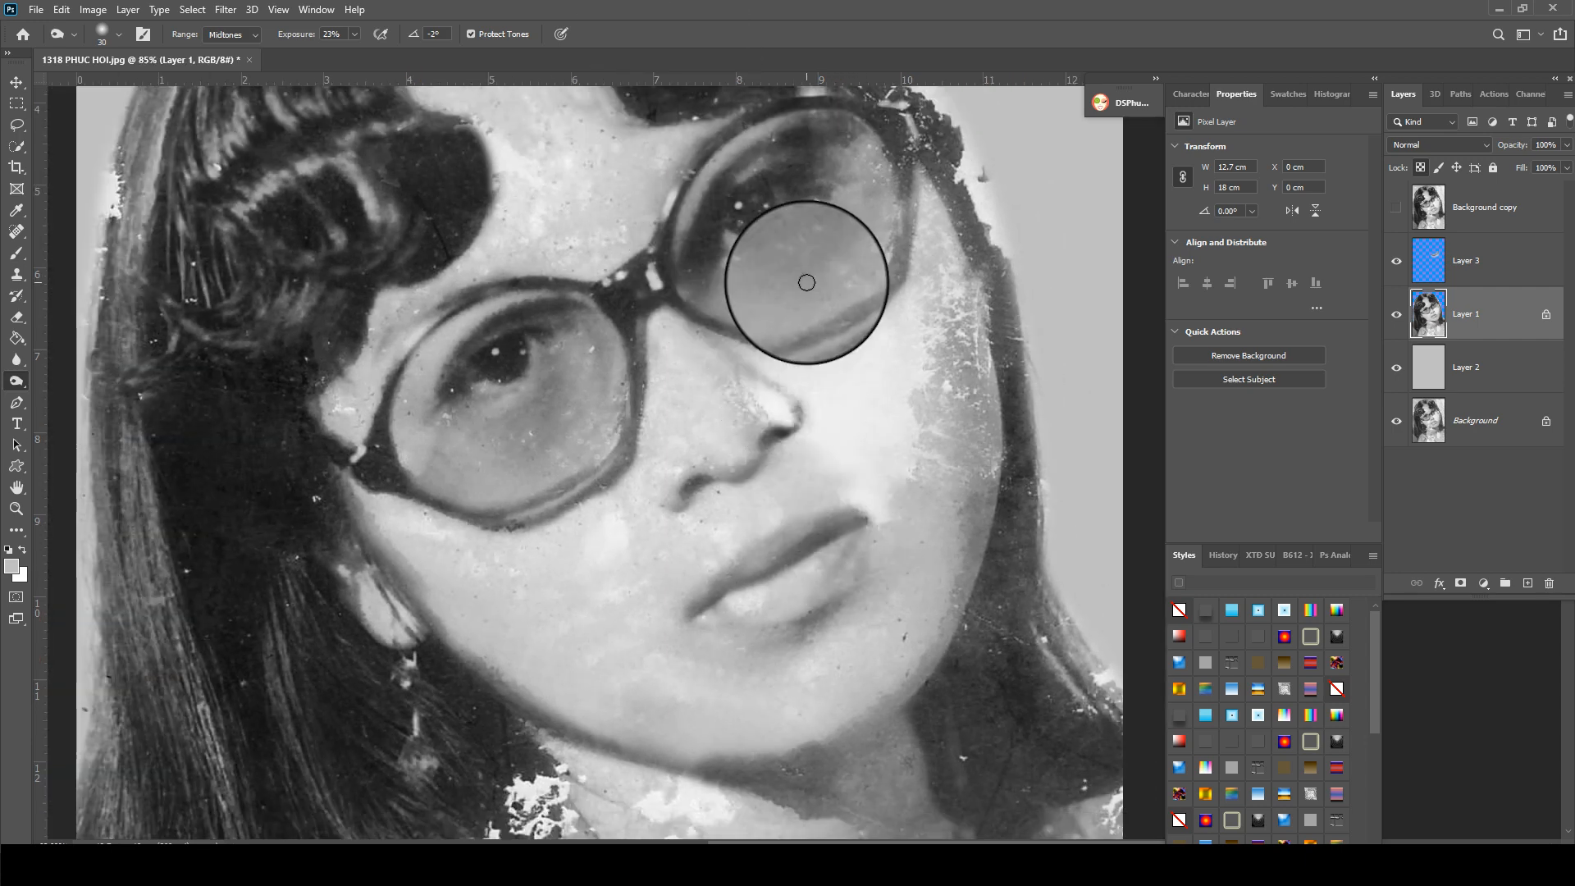
# - Clone out the blemishes on the nose and around the upper lip with a 40-pixel Clone Stamp at 50% opacity
pyautogui.scroll(1, 808, 360)
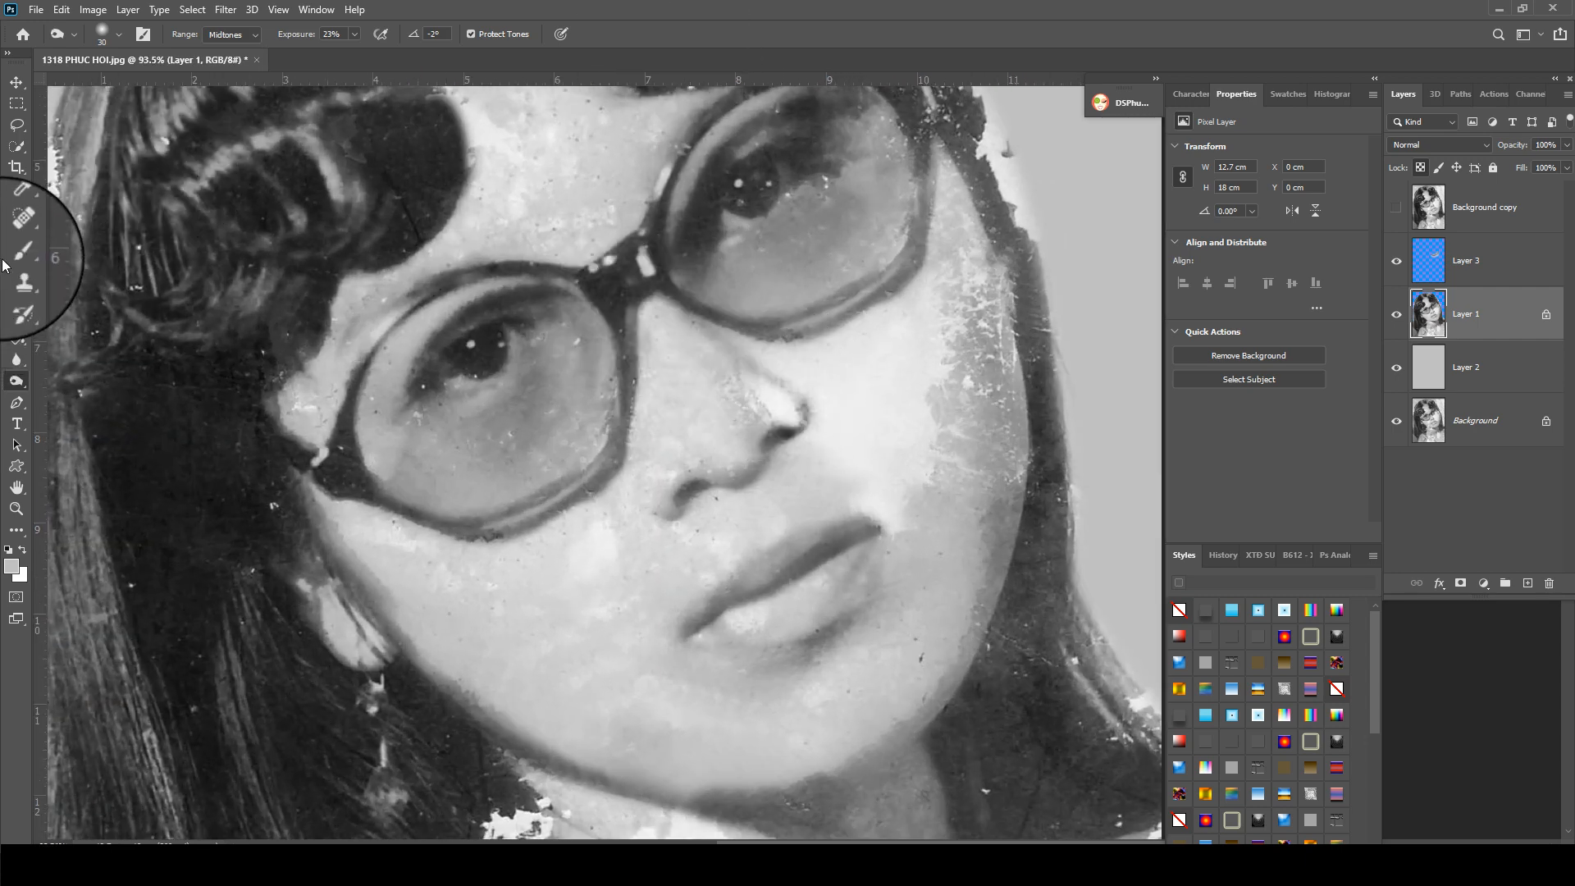
pyautogui.click(16, 274)
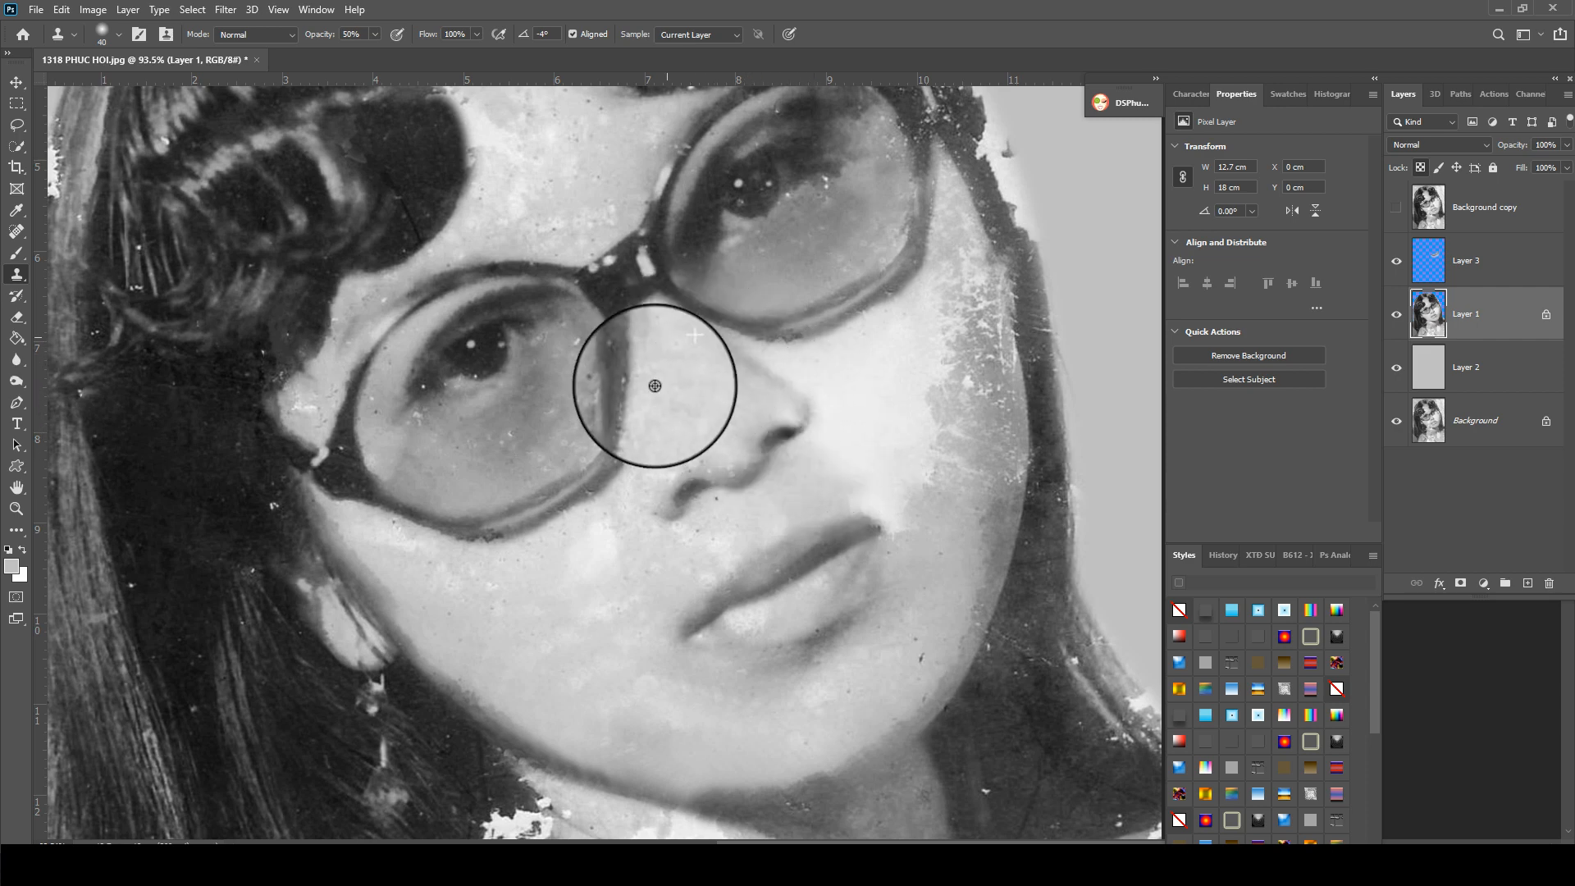
pyautogui.moveTo(414, 417)
pyautogui.mouseDown()
pyautogui.moveTo(414, 369)
pyautogui.moveTo(386, 422)
pyautogui.moveTo(394, 492)
pyautogui.moveTo(509, 520)
pyautogui.moveTo(517, 503)
pyautogui.moveTo(468, 534)
pyautogui.mouseUp()
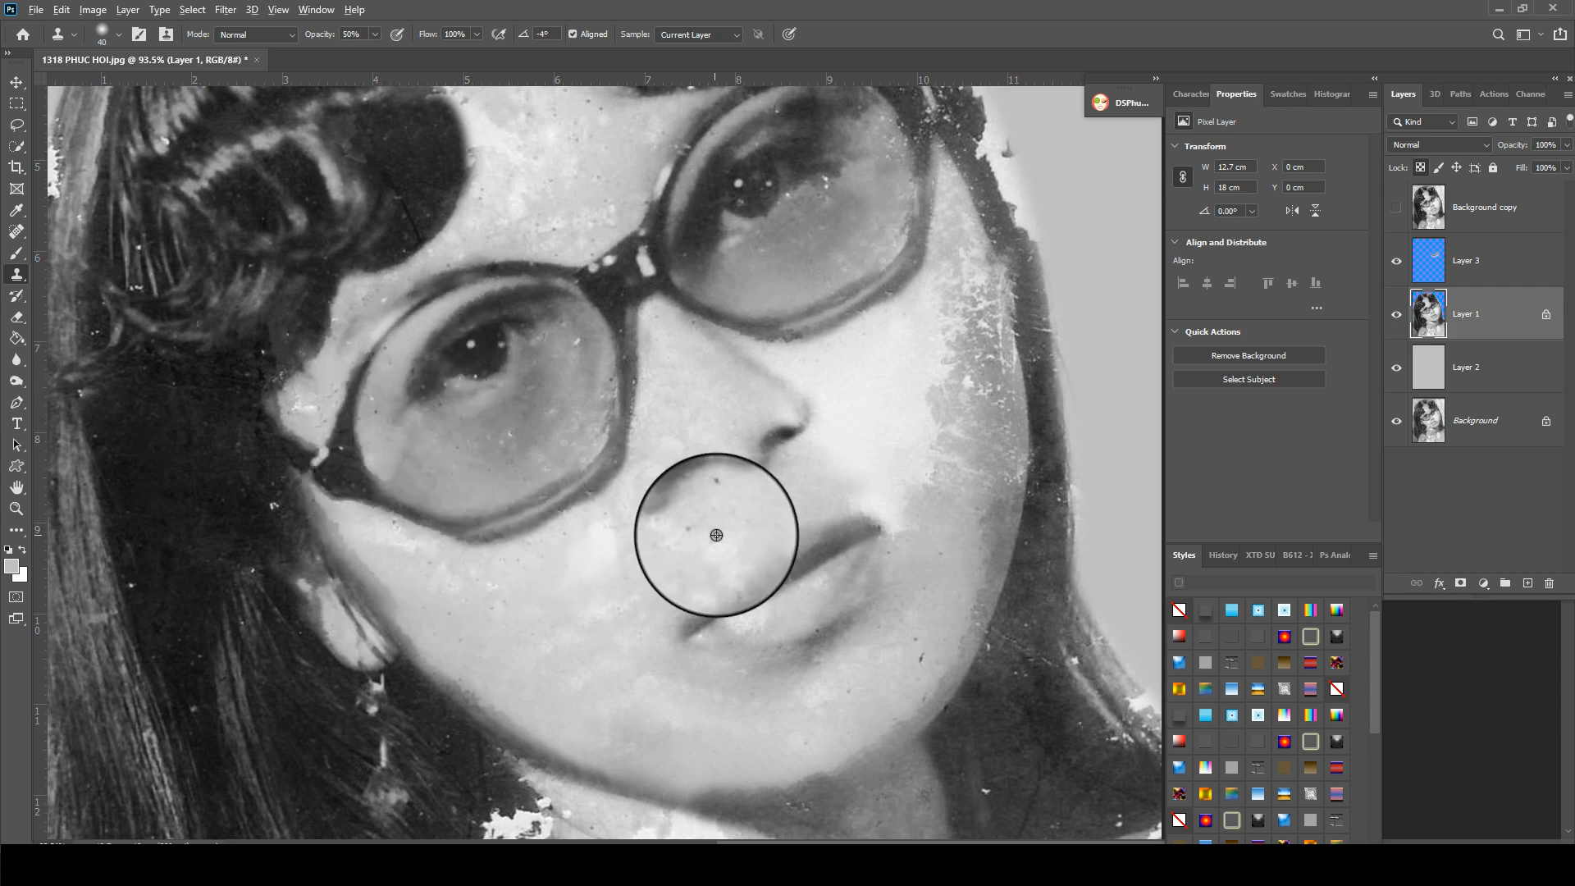
pyautogui.keyDown('alt'); pyautogui.click(717, 533); pyautogui.keyUp('alt')
# - Clone clean skin over the cracked and blotchy outer cheek at 50% opacity, enlarging the brush from 60 to 100 pixels
pyautogui.scroll(-1, 1035, 346)
pyautogui.press(']')
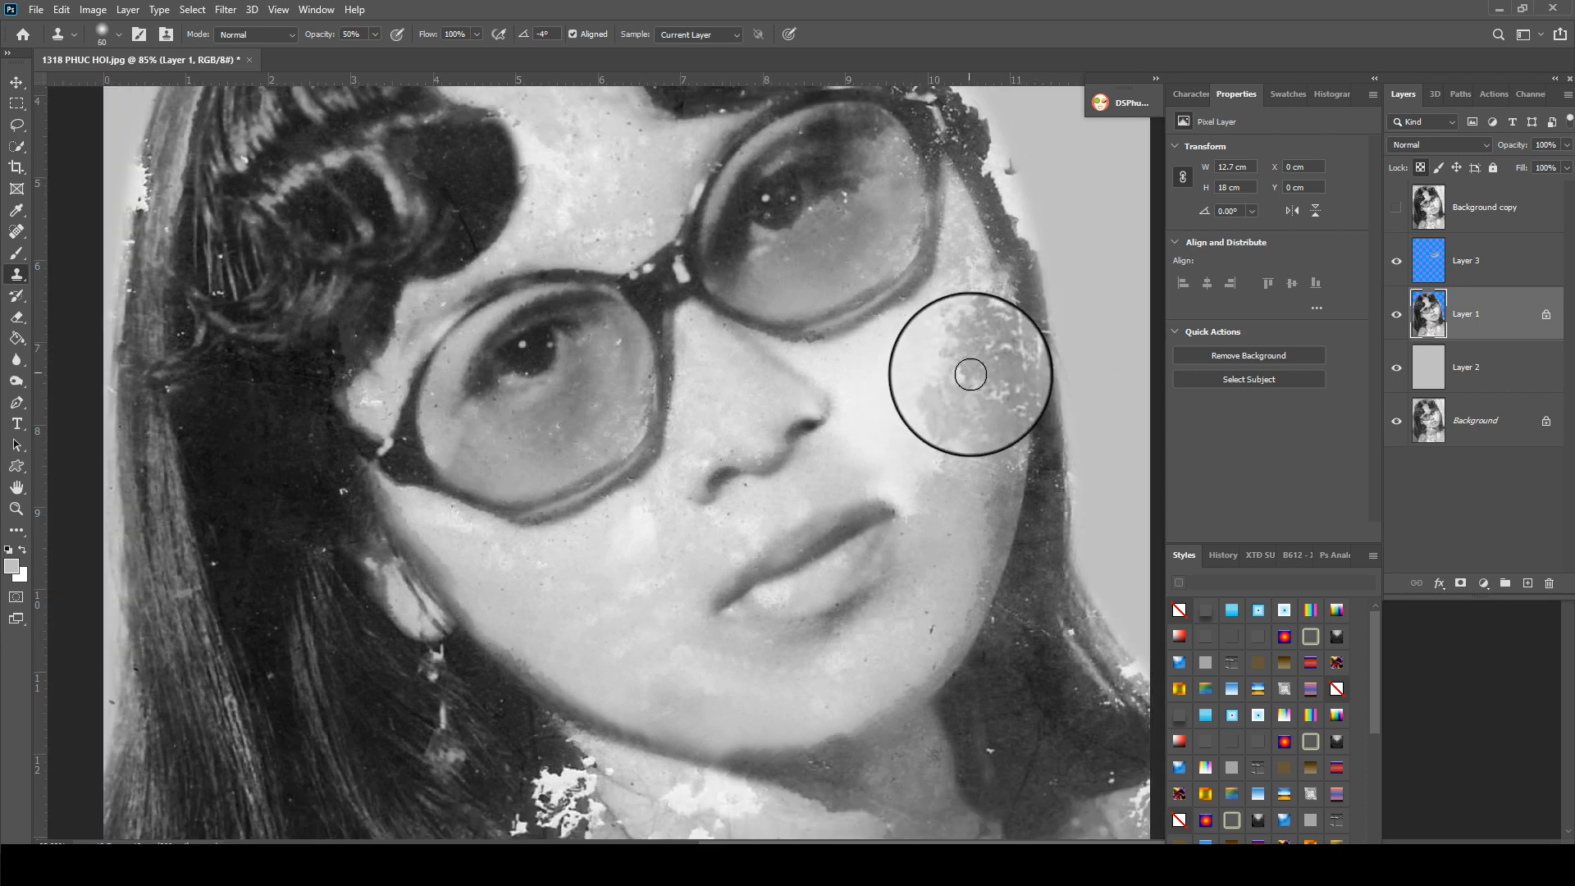
pyautogui.moveTo(976, 326)
pyautogui.mouseDown()
pyautogui.moveTo(981, 368)
pyautogui.moveTo(973, 266)
pyautogui.moveTo(1005, 393)
pyautogui.moveTo(985, 243)
pyautogui.moveTo(967, 399)
pyautogui.mouseUp()
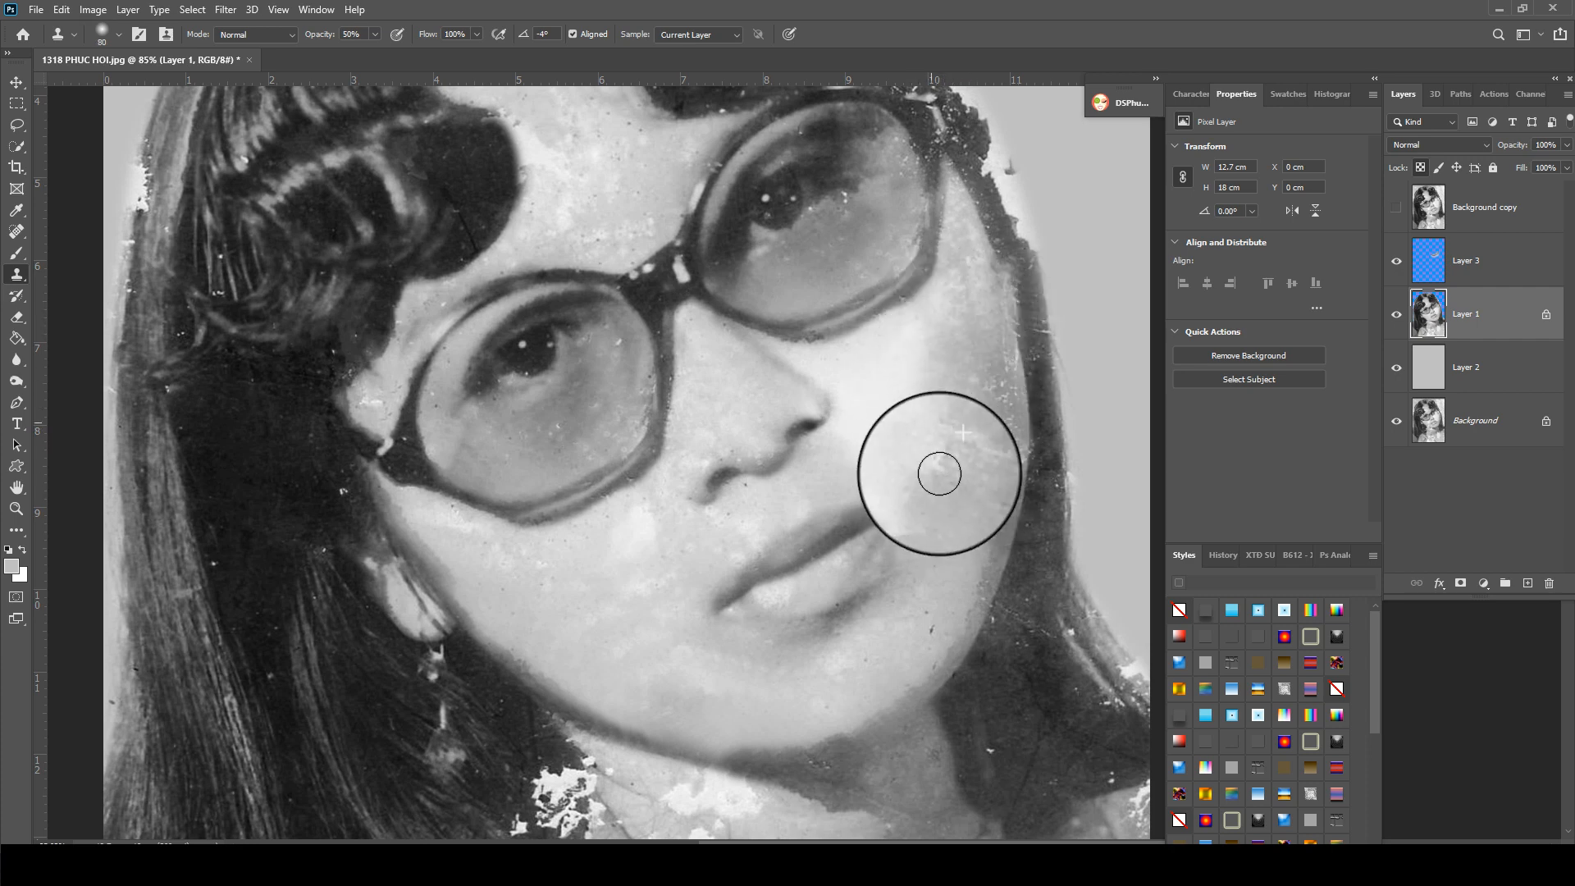
pyautogui.moveTo(919, 480)
pyautogui.mouseDown()
pyautogui.moveTo(869, 485)
pyautogui.moveTo(935, 520)
pyautogui.moveTo(879, 510)
pyautogui.moveTo(943, 488)
pyautogui.mouseUp()
pyautogui.moveTo(1012, 413)
pyautogui.mouseDown()
pyautogui.moveTo(1002, 527)
pyautogui.moveTo(969, 596)
pyautogui.moveTo(989, 416)
pyautogui.mouseUp()
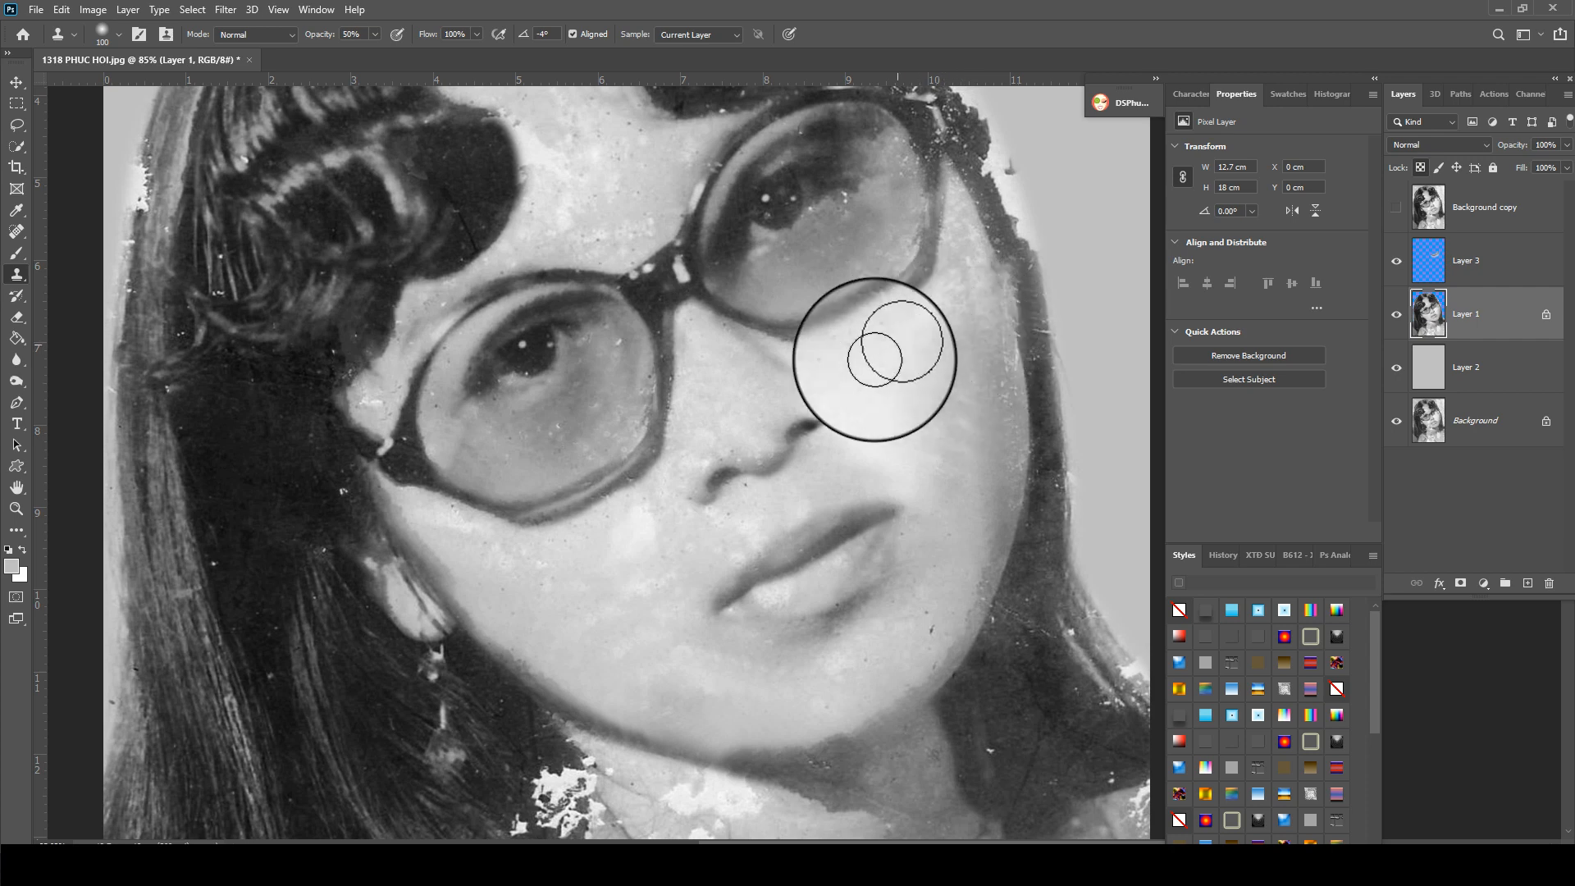
pyautogui.moveTo(944, 477)
pyautogui.mouseDown()
pyautogui.moveTo(846, 466)
pyautogui.moveTo(919, 421)
pyautogui.mouseUp()
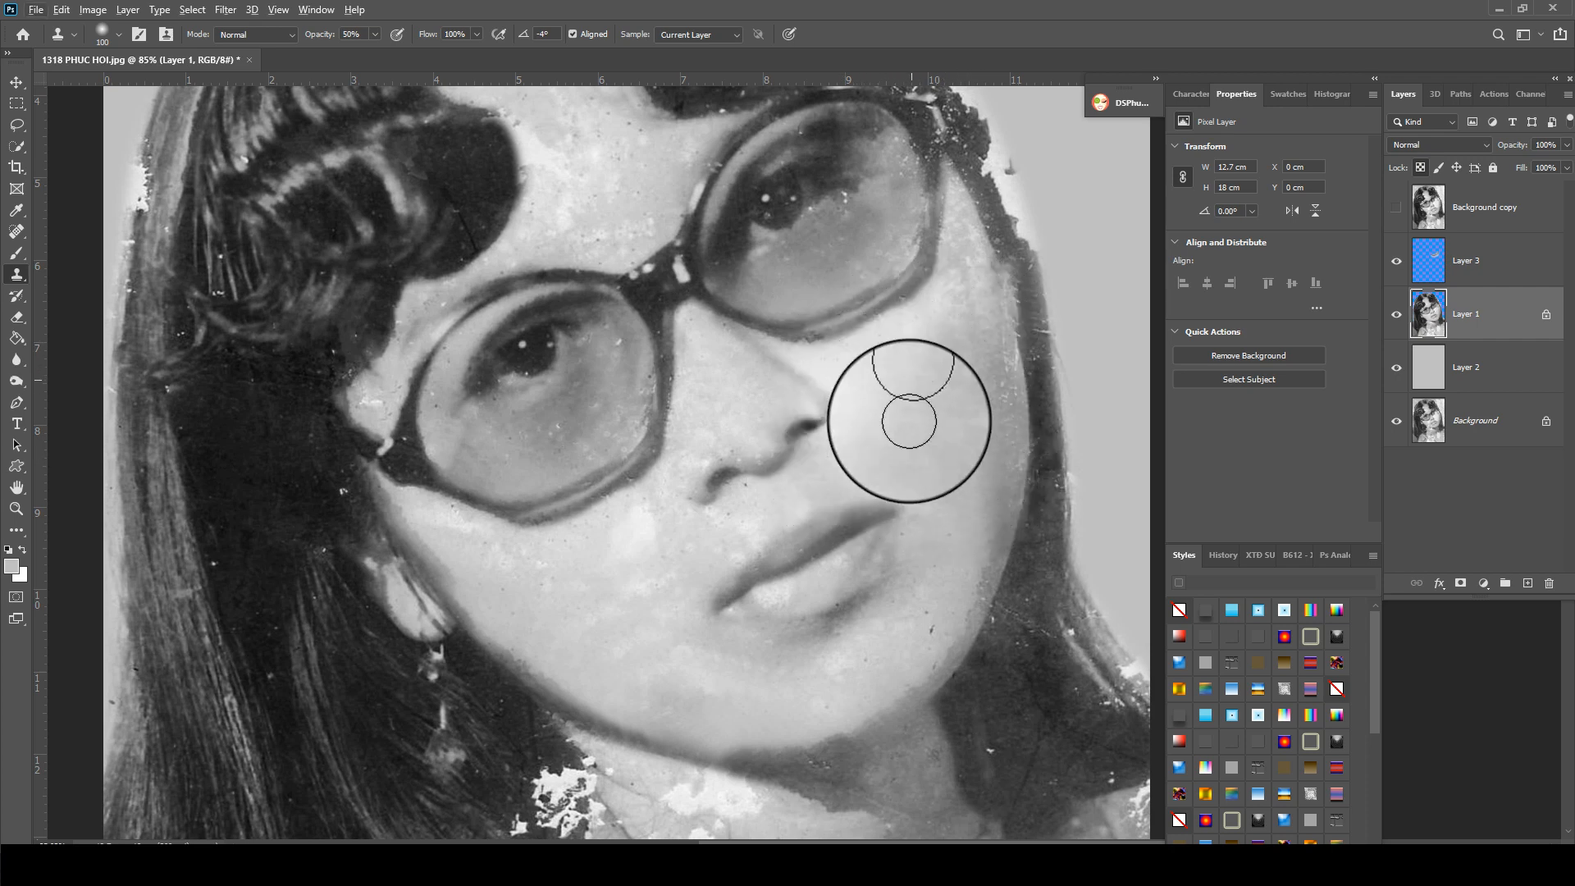
pyautogui.keyDown('alt'); pyautogui.click(960, 348); pyautogui.keyUp('alt')
# - Clone dark hair over the flaked spots and ragged hair edge beside the glasses, using a 60-pixel brush at 70% opacity
pyautogui.moveTo(835, 303)
pyautogui.mouseDown()
pyautogui.moveTo(837, 416)
pyautogui.moveTo(805, 534)
pyautogui.mouseUp()
pyautogui.press('[')
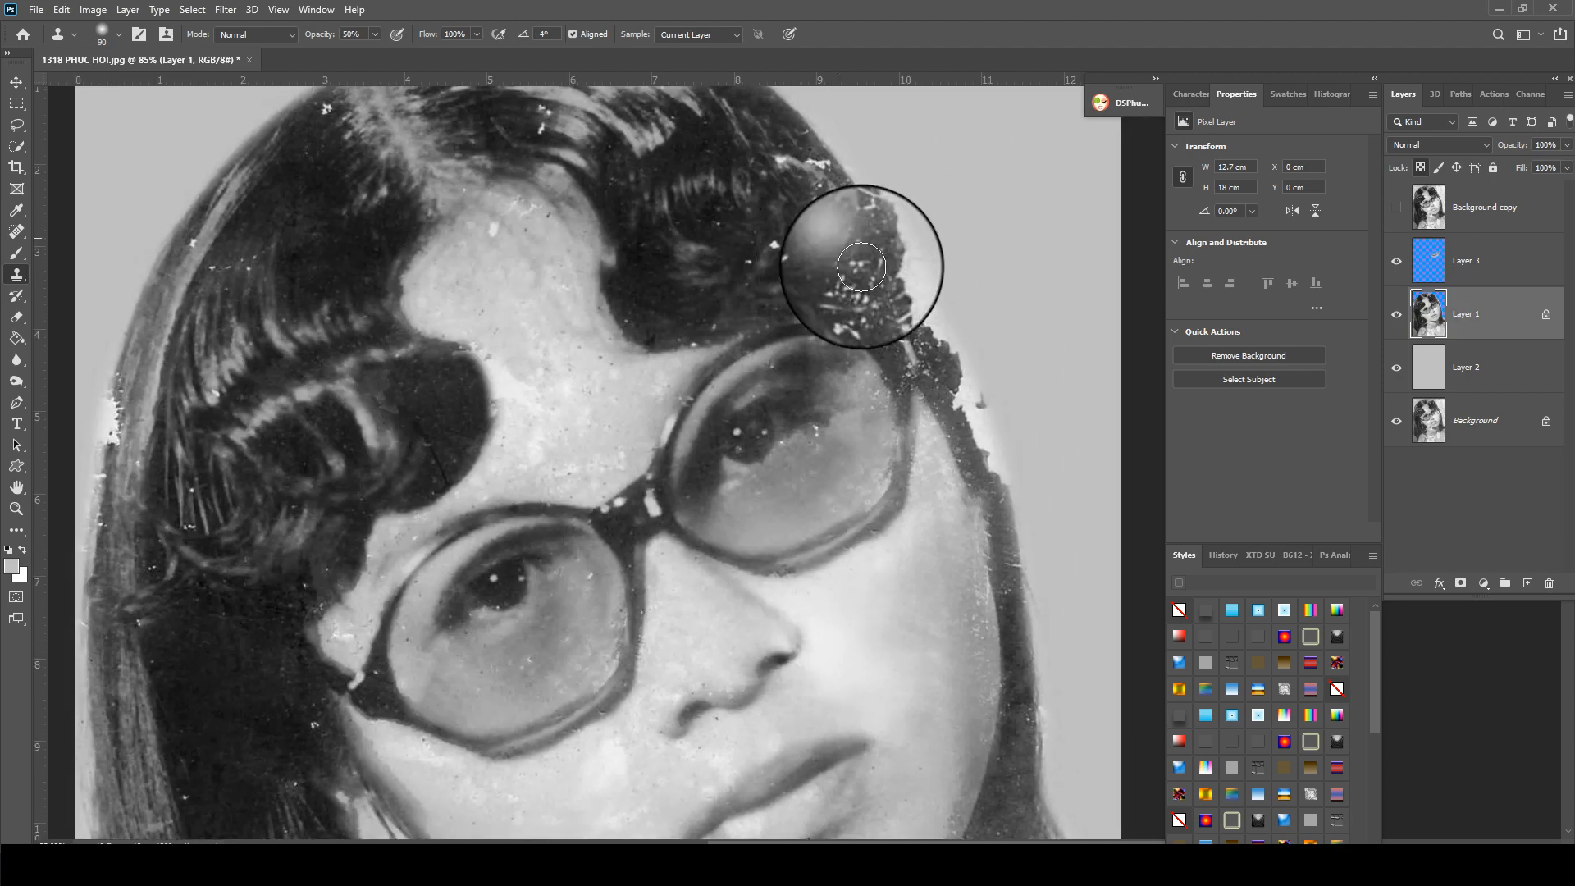
pyautogui.press('[')
pyautogui.press('[')
pyautogui.press('[')
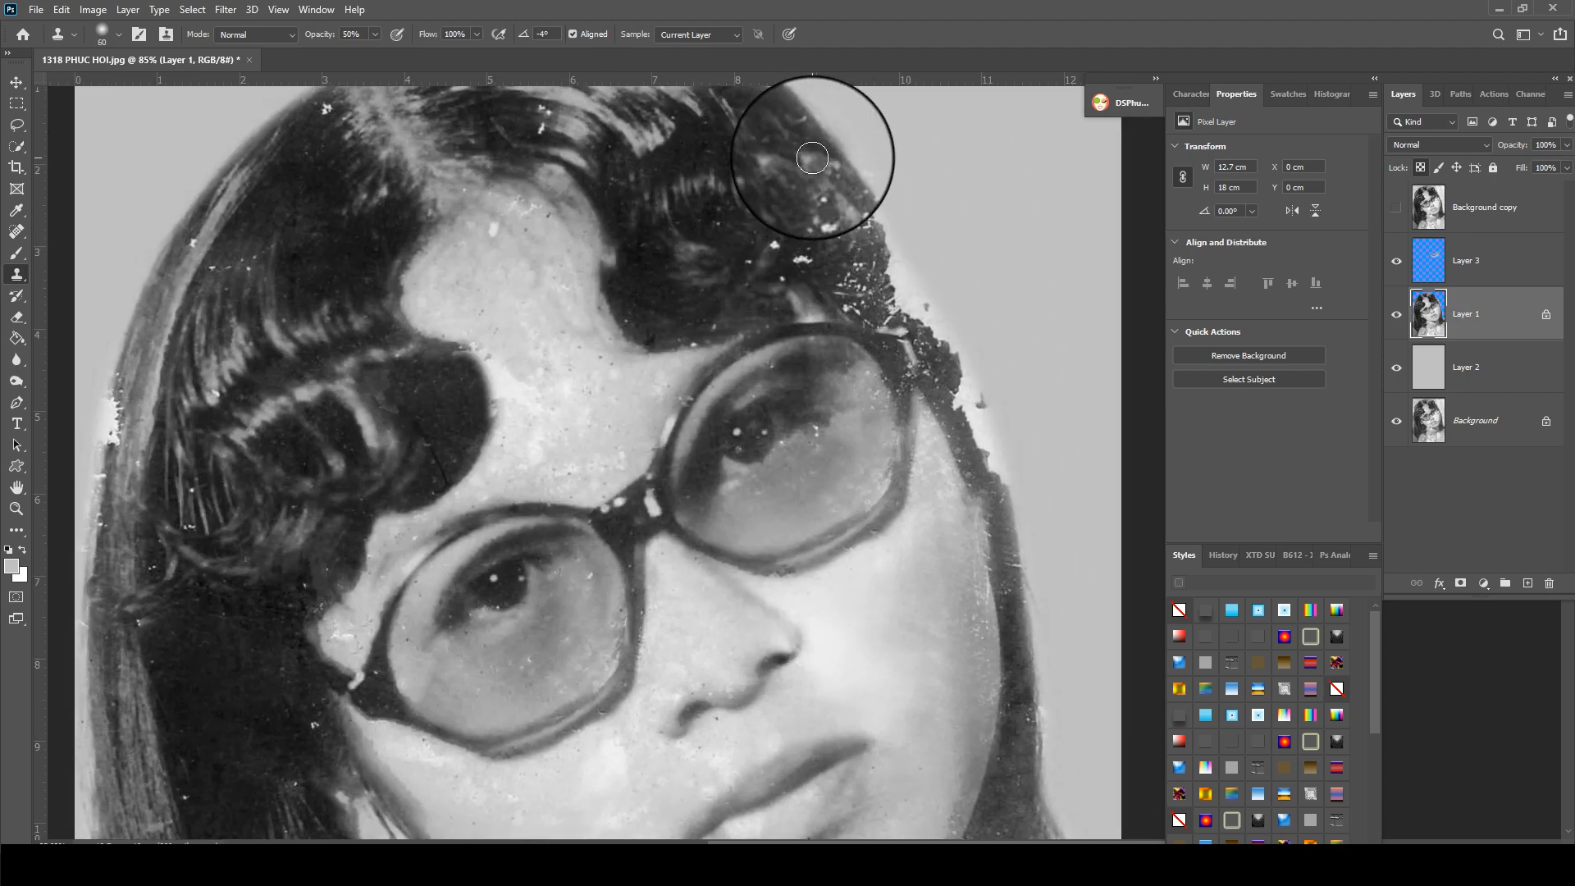
pyautogui.press('0')
pyautogui.keyDown('alt'); pyautogui.click(784, 179); pyautogui.keyUp('alt')
pyautogui.click(802, 259)
pyautogui.keyDown('alt'); pyautogui.click(760, 225); pyautogui.keyUp('alt')
pyautogui.moveTo(774, 246); pyautogui.dragTo(777, 251)
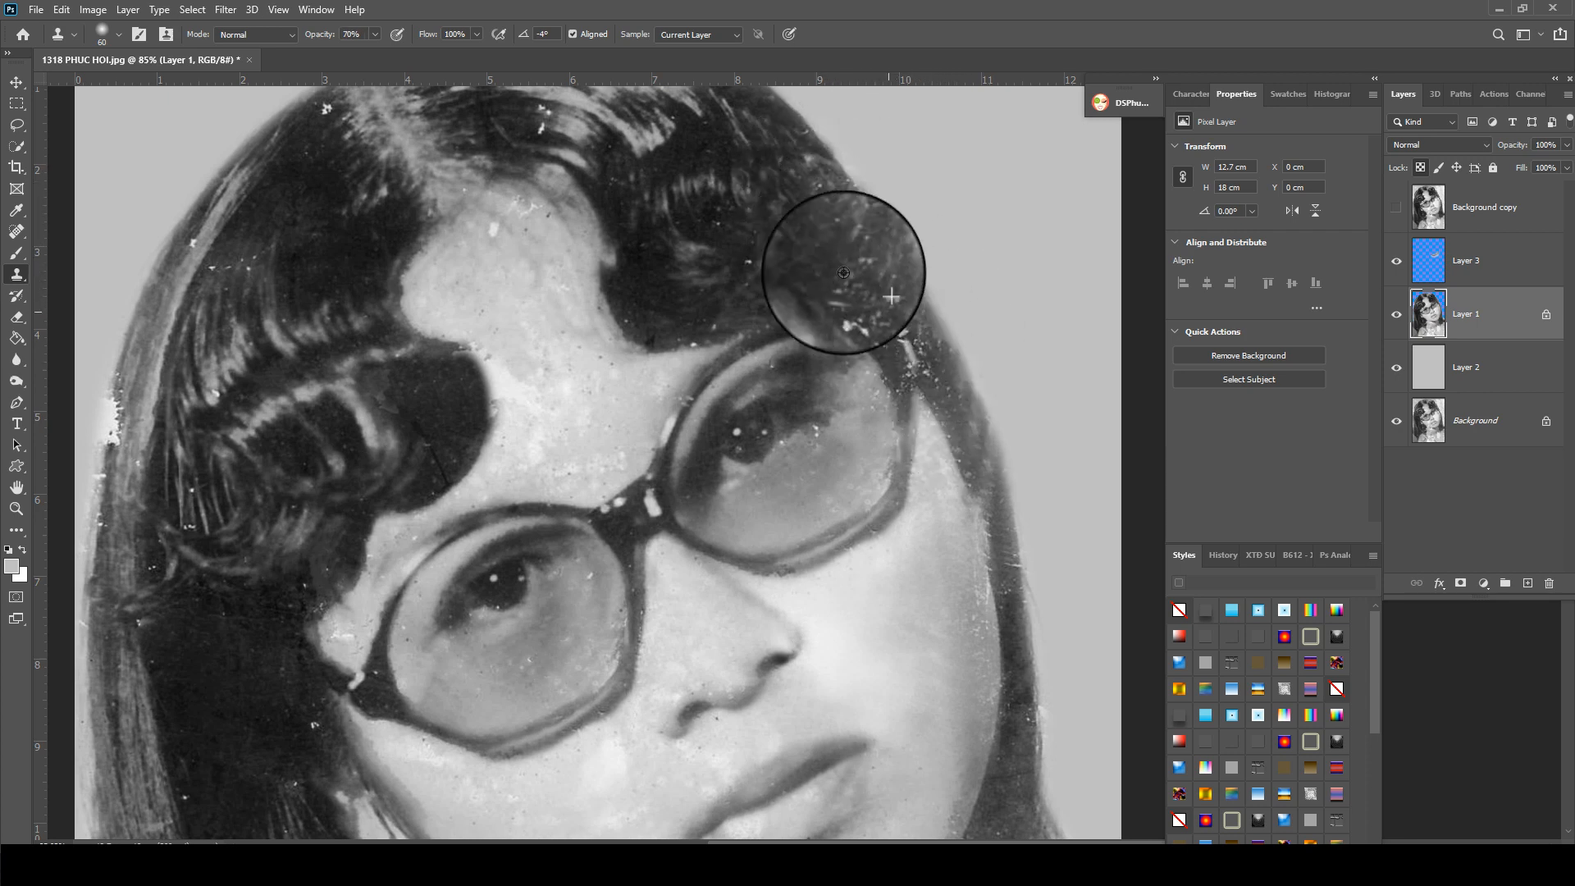
pyautogui.moveTo(970, 491); pyautogui.dragTo(869, 238)
# - Save the layered document as 1318 PHUC HOI.psd
pyautogui.scroll(-3, 853, 270)
pyautogui.scroll(-1, 727, 501)
pyautogui.scroll(2, 611, 611)
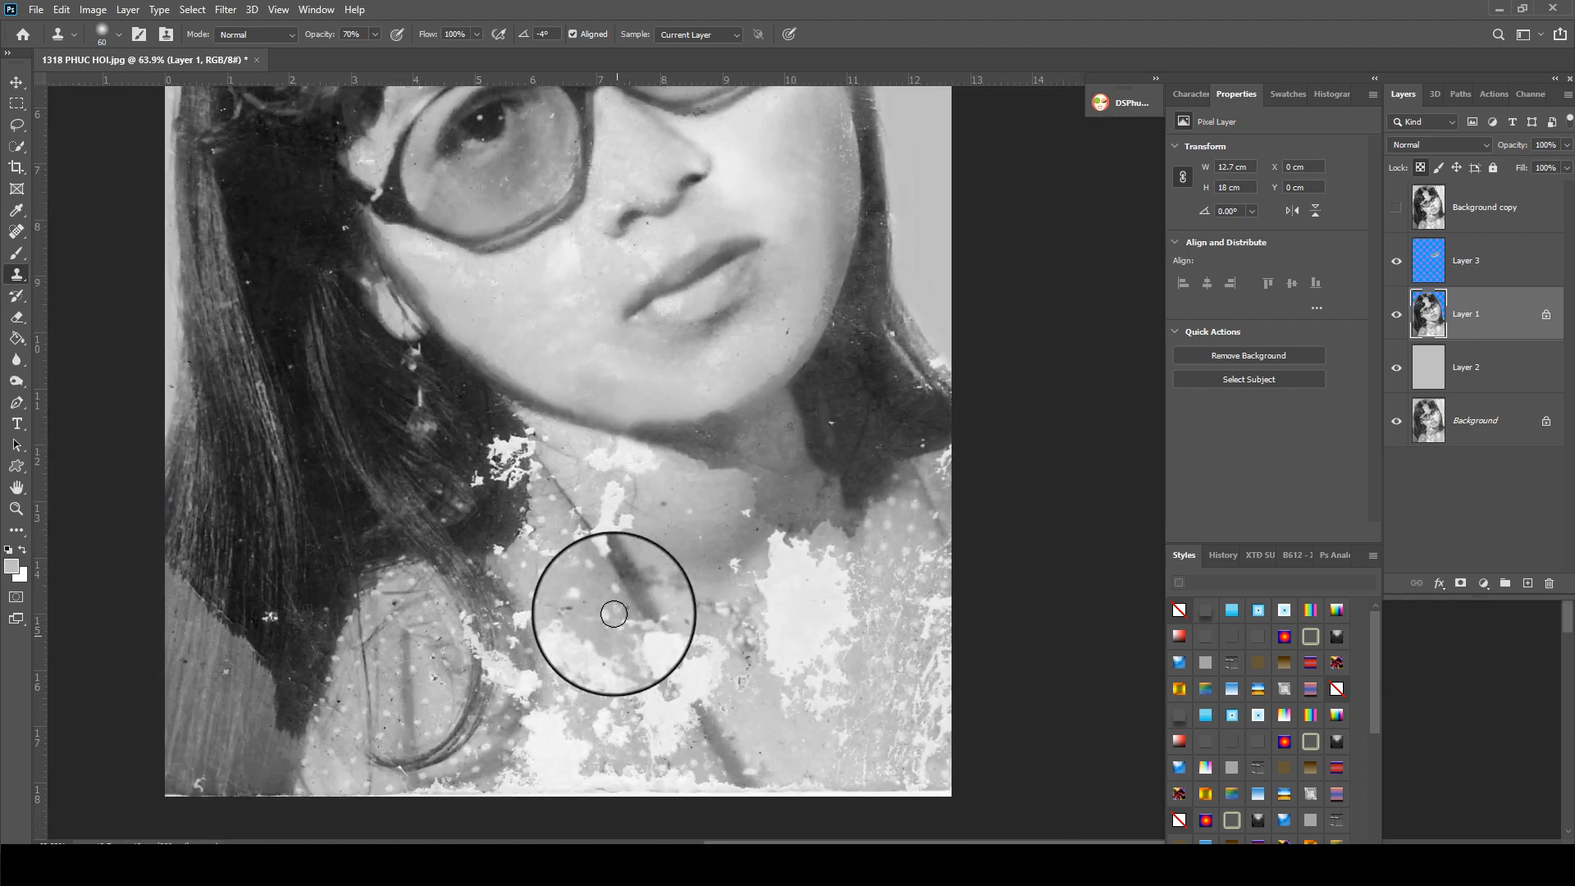
pyautogui.moveTo(725, 489); pyautogui.dragTo(726, 659)
pyautogui.click(1396, 260)
pyautogui.hotkey('ctrl', 'shift', 's')
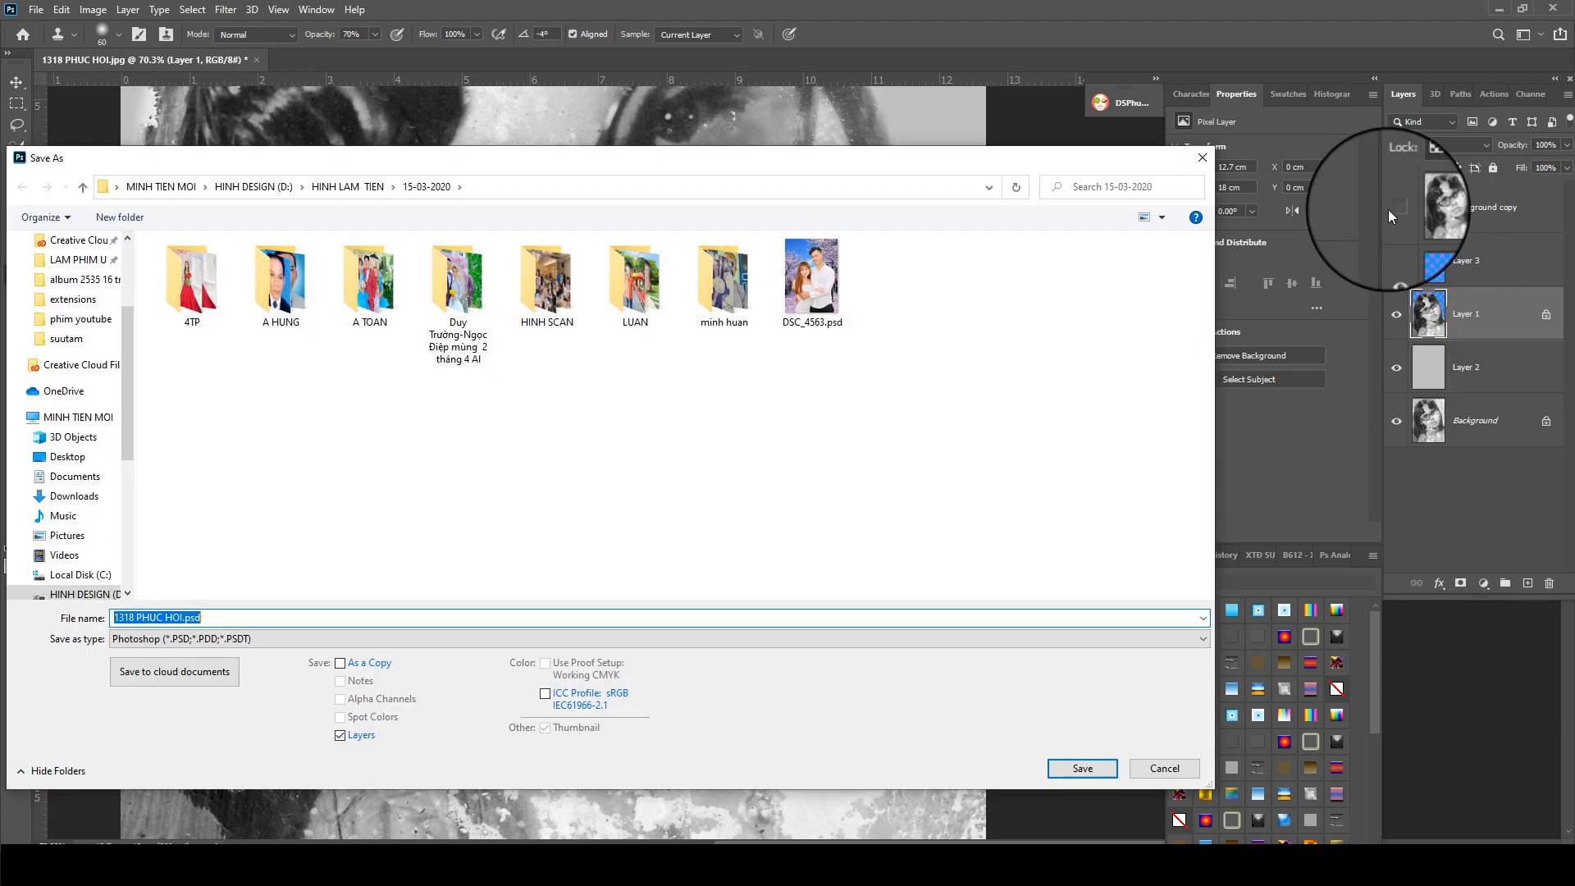
pyautogui.press('Return')
# - Compare the restored portrait with the damaged original by toggling the Background copy layer at full-image view
pyautogui.click(1395, 210)
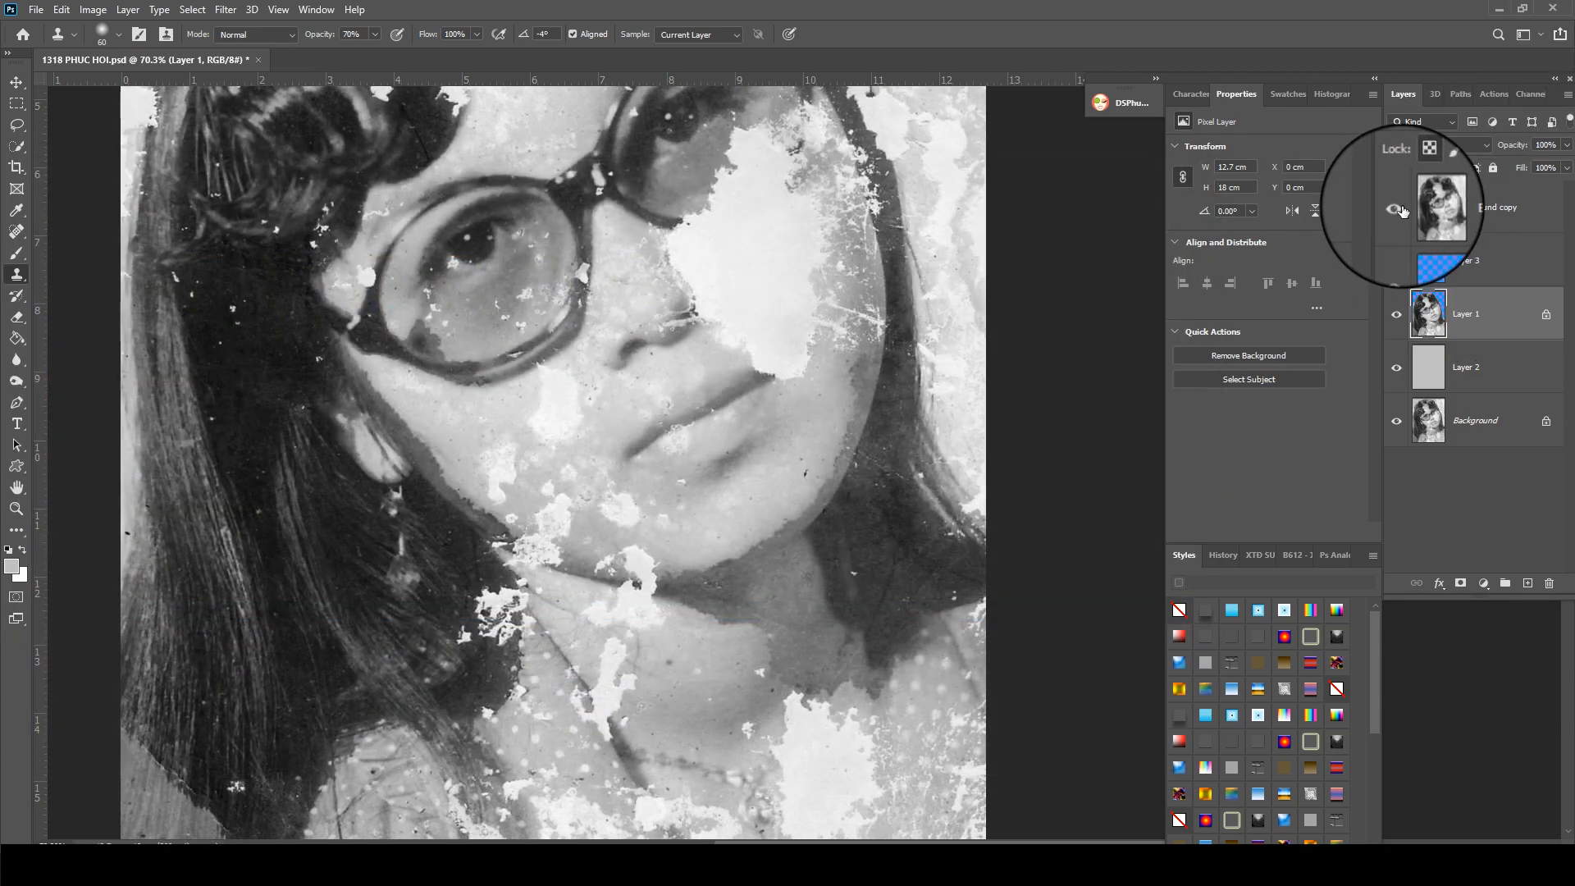
pyautogui.click(1394, 210)
pyautogui.click(1394, 210)
pyautogui.hotkey('ctrl', '0')
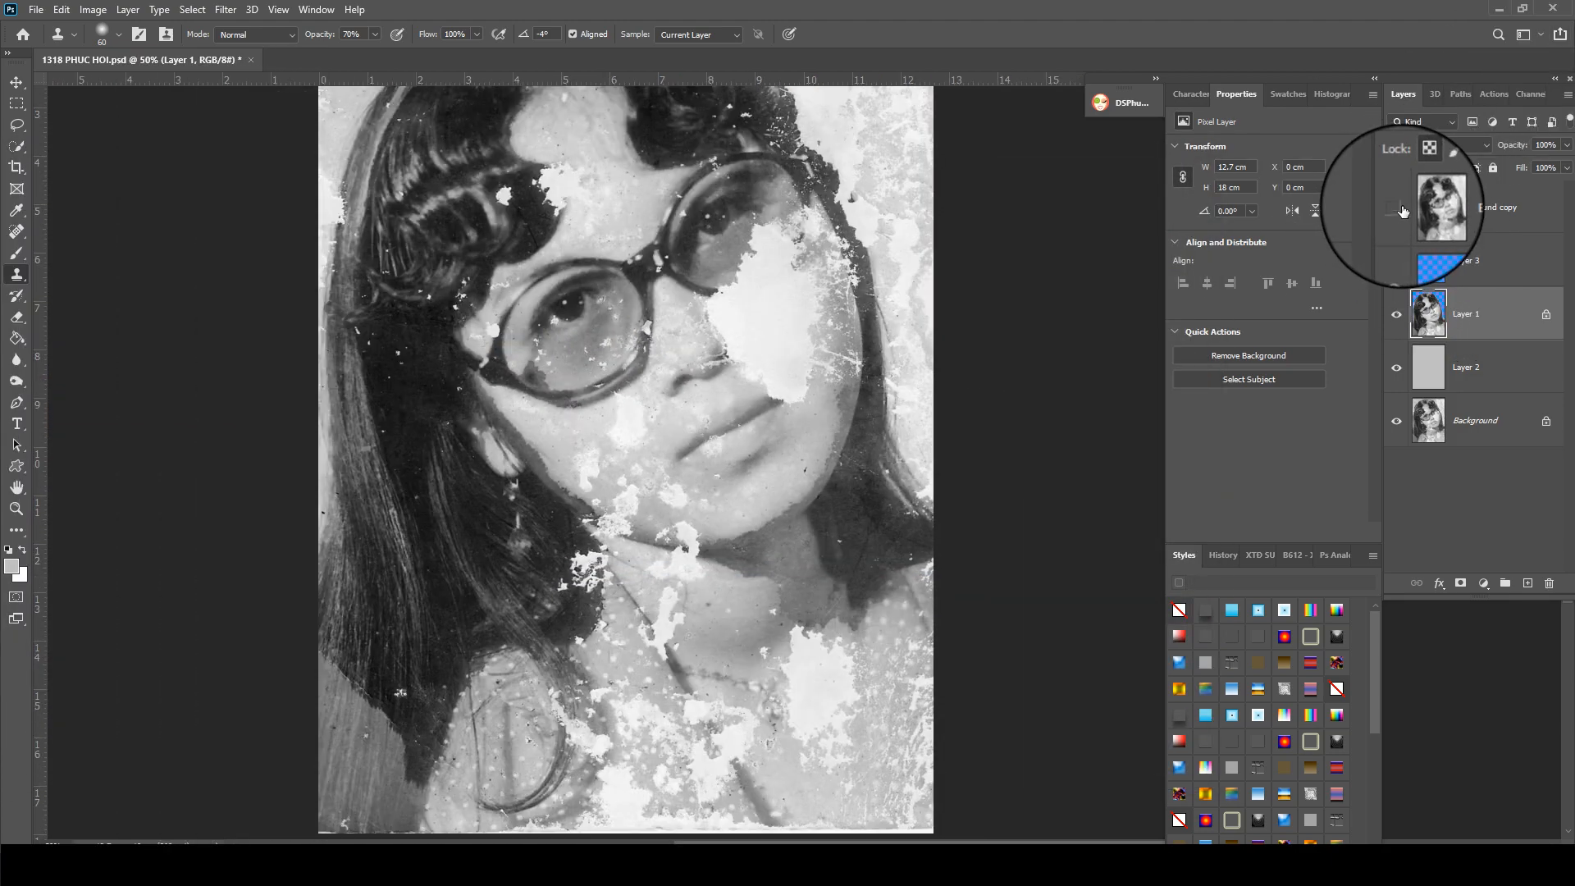
pyautogui.click(1395, 210)
pyautogui.click(1395, 210)
# - Clone clean hair and skin over the white flakes where the hair meets the collar, starting with a 60-pixel brush at 70% opacity
pyautogui.scroll(2, 837, 548)
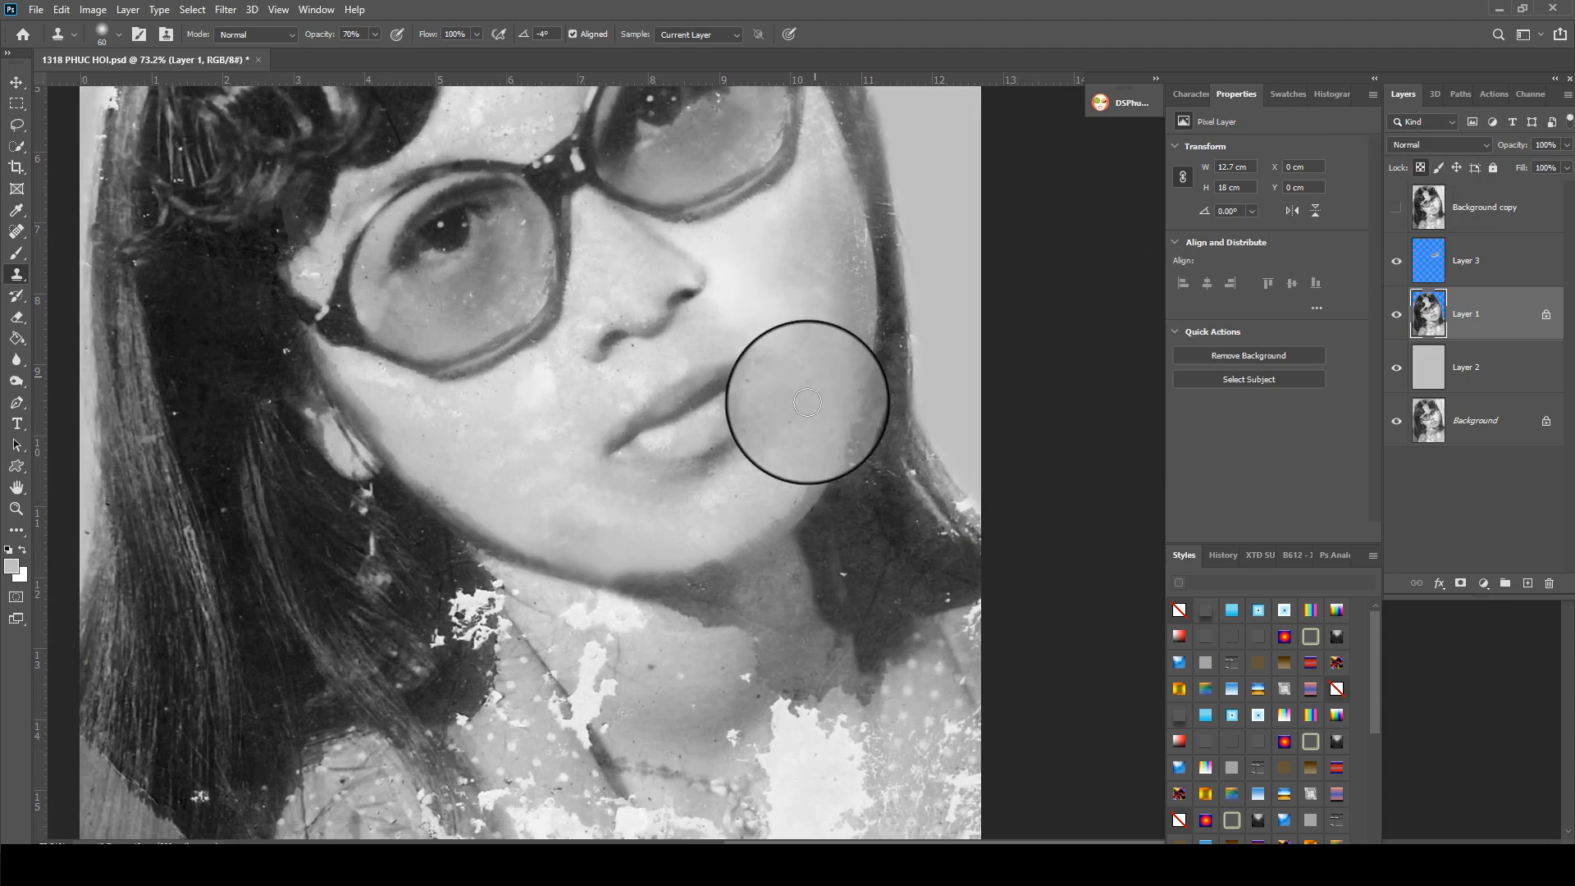
pyautogui.moveTo(705, 445)
pyautogui.mouseDown()
pyautogui.moveTo(717, 492)
pyautogui.moveTo(716, 454)
pyautogui.mouseUp()
pyautogui.moveTo(711, 527); pyautogui.dragTo(750, 246)
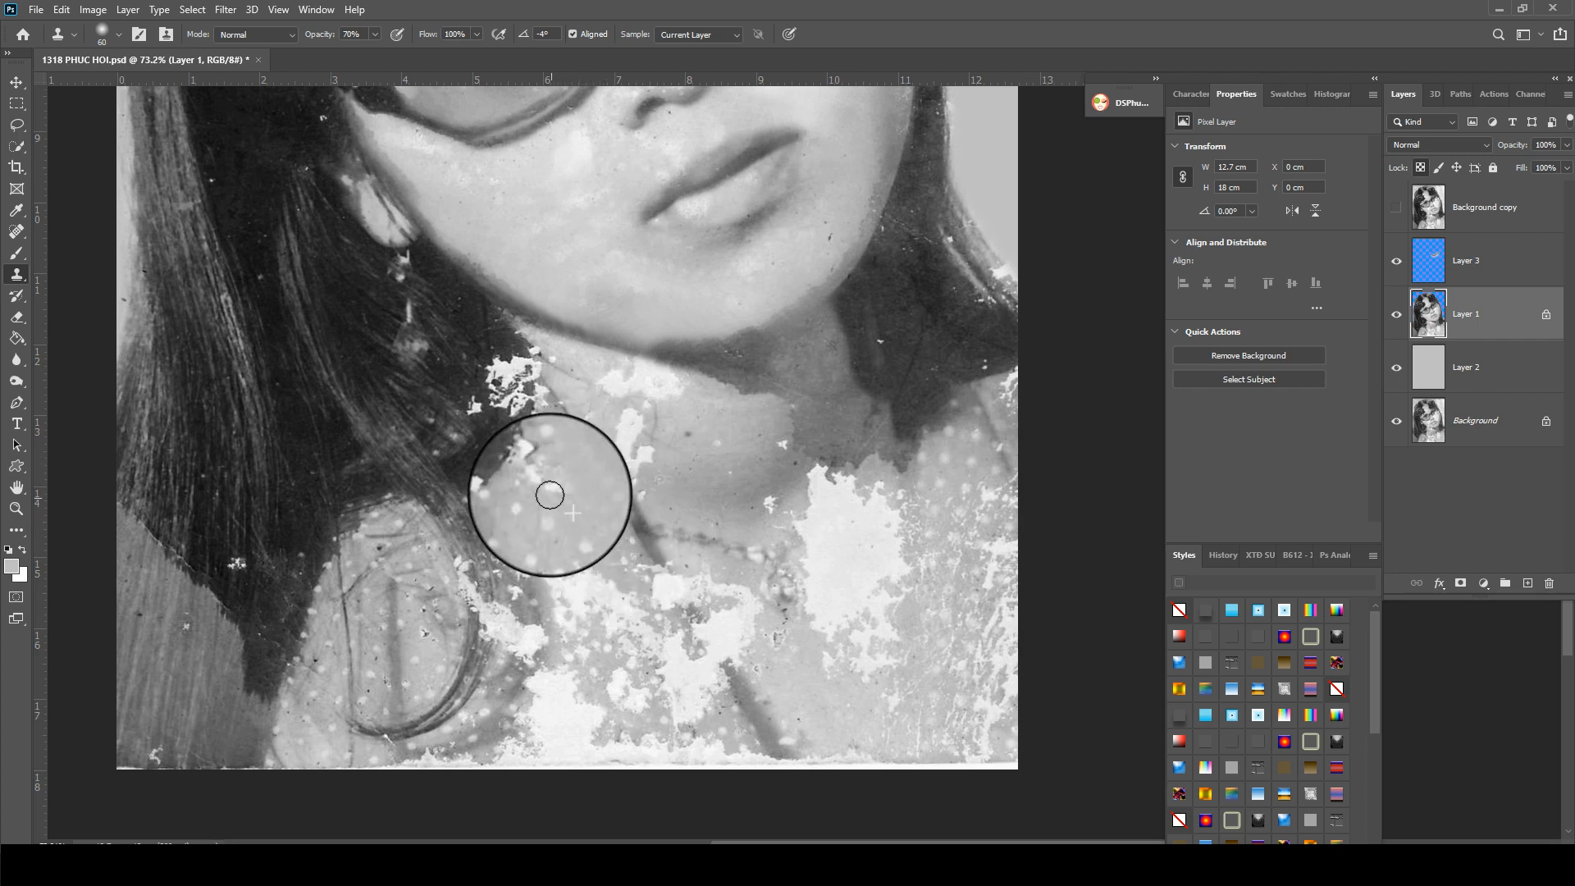
pyautogui.moveTo(541, 504)
pyautogui.mouseDown()
pyautogui.moveTo(438, 414)
pyautogui.moveTo(465, 338)
pyautogui.mouseUp()
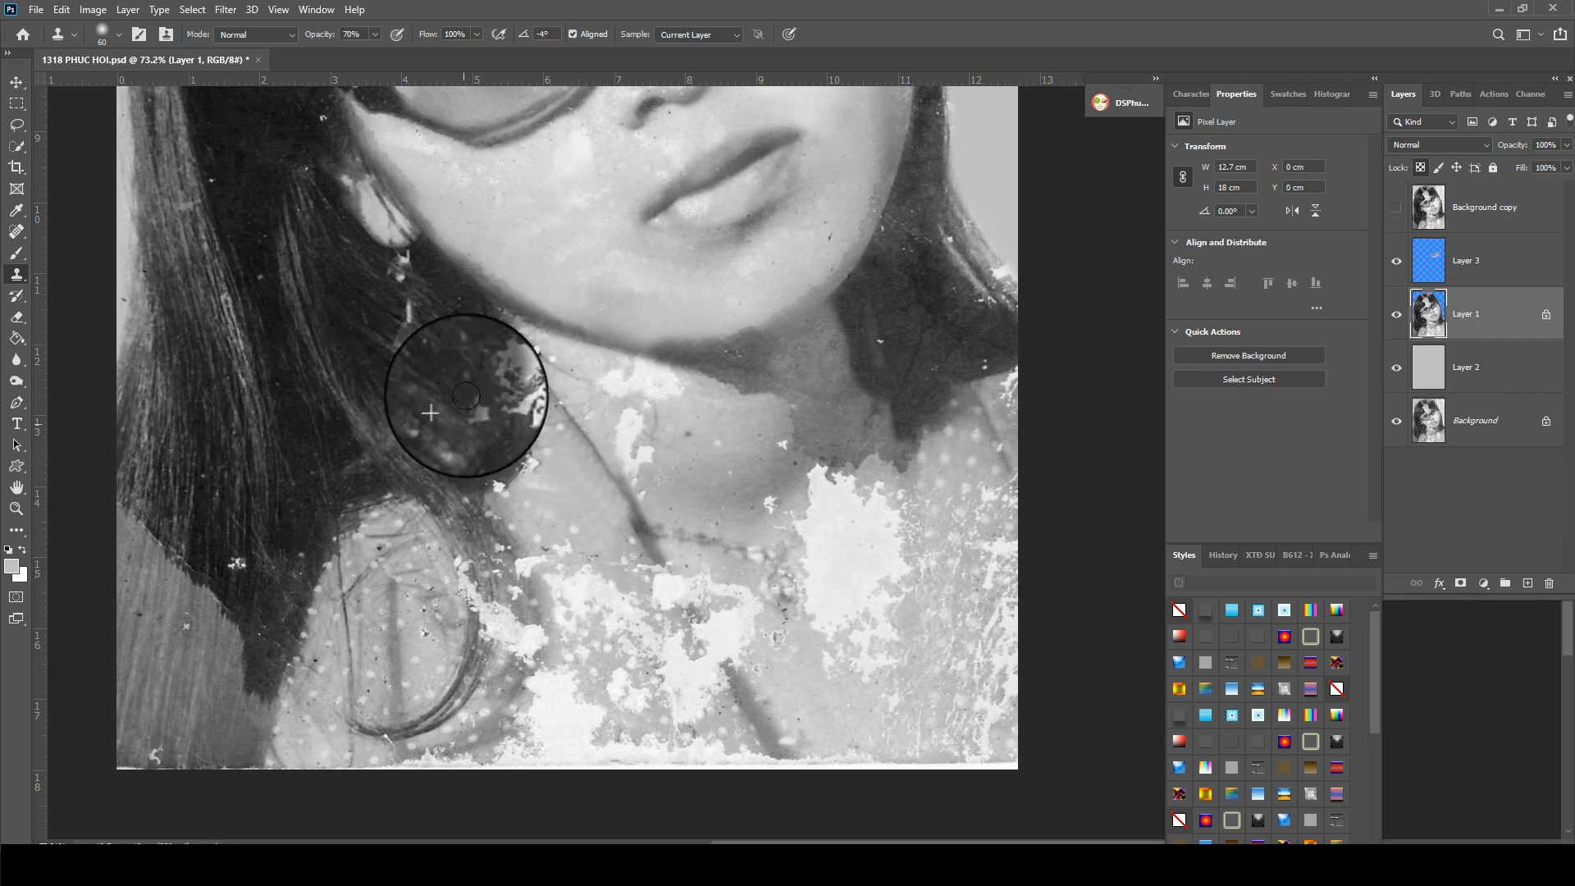
pyautogui.moveTo(465, 395)
pyautogui.mouseDown()
pyautogui.moveTo(459, 320)
pyautogui.moveTo(505, 383)
pyautogui.mouseUp()
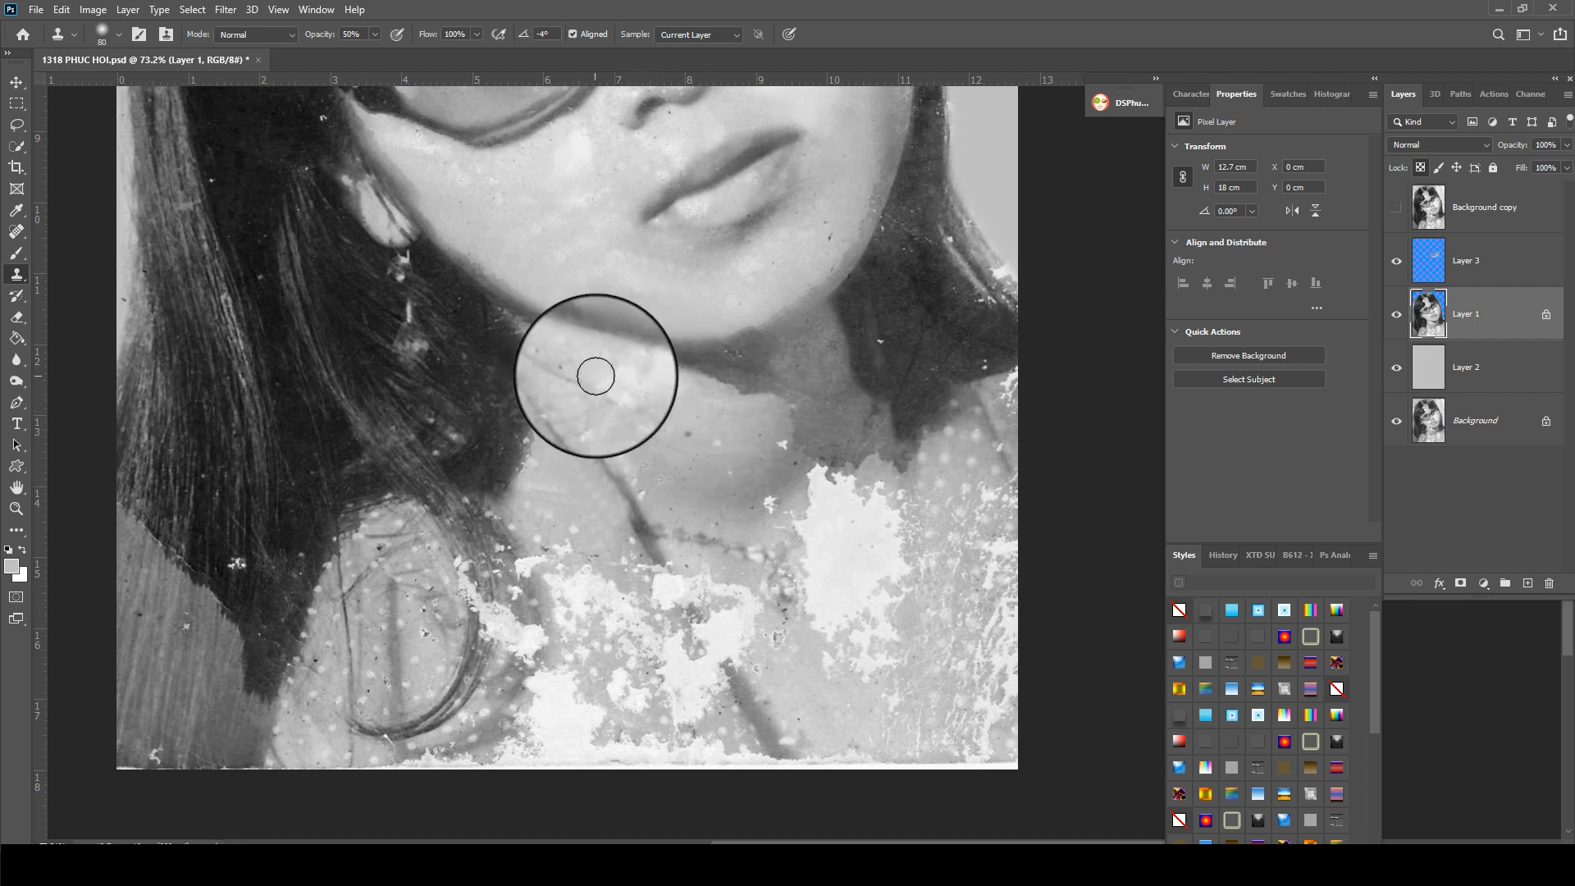
# - Clone skin tones across the neck to blend its blemishes and the hard-edged chin shadow, lowering the opacity to 30%
pyautogui.moveTo(716, 441)
pyautogui.mouseDown()
pyautogui.moveTo(667, 422)
pyautogui.moveTo(647, 471)
pyautogui.moveTo(667, 484)
pyautogui.mouseUp()
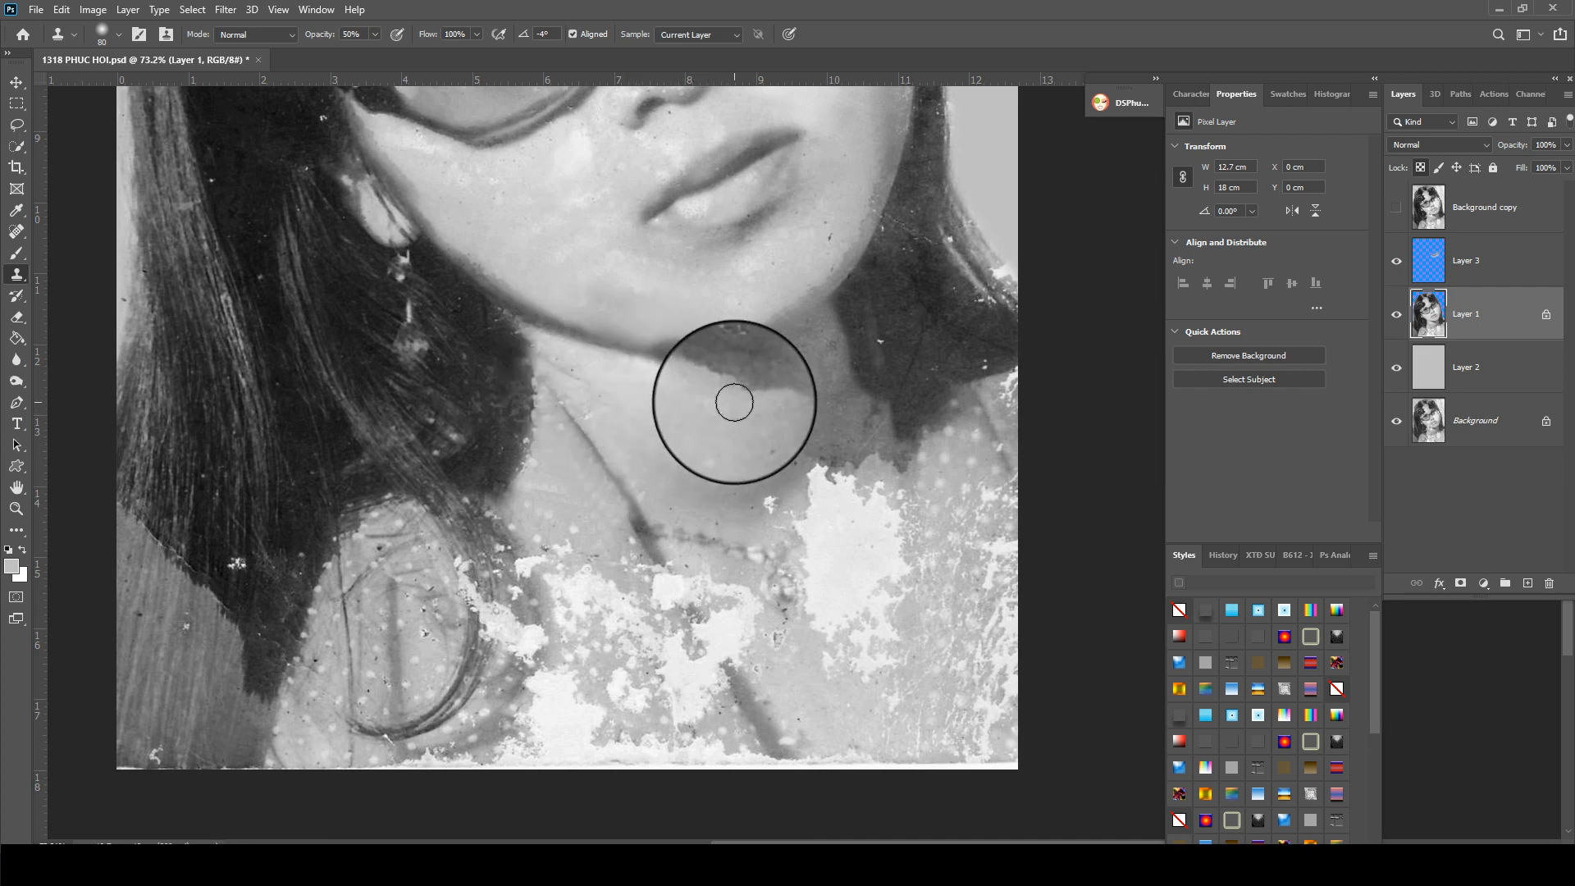
pyautogui.moveTo(714, 385)
pyautogui.mouseDown()
pyautogui.moveTo(797, 400)
pyautogui.moveTo(789, 431)
pyautogui.mouseUp()
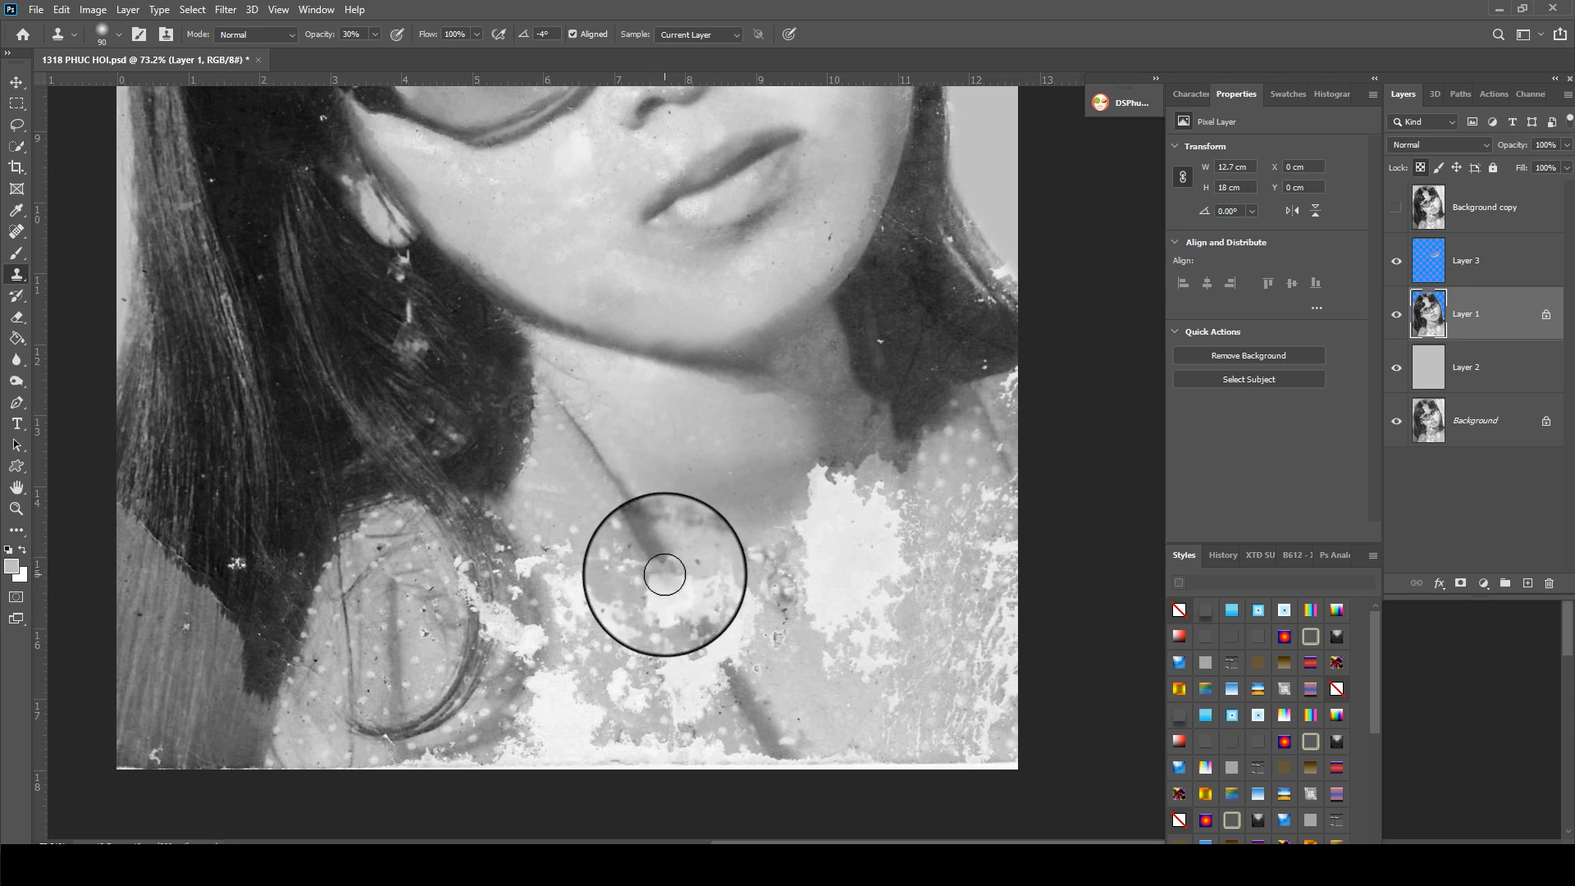
# - Rebuild the missing stretch of the dark neckline edge down the chest with a 70-pixel clone brush at 50% opacity
pyautogui.press('[')
pyautogui.press('[')
pyautogui.keyDown('alt'); pyautogui.click(656, 547); pyautogui.keyUp('alt')
pyautogui.moveTo(661, 567); pyautogui.dragTo(664, 573)
pyautogui.press('5')
pyautogui.keyDown('alt'); pyautogui.click(754, 720); pyautogui.keyUp('alt')
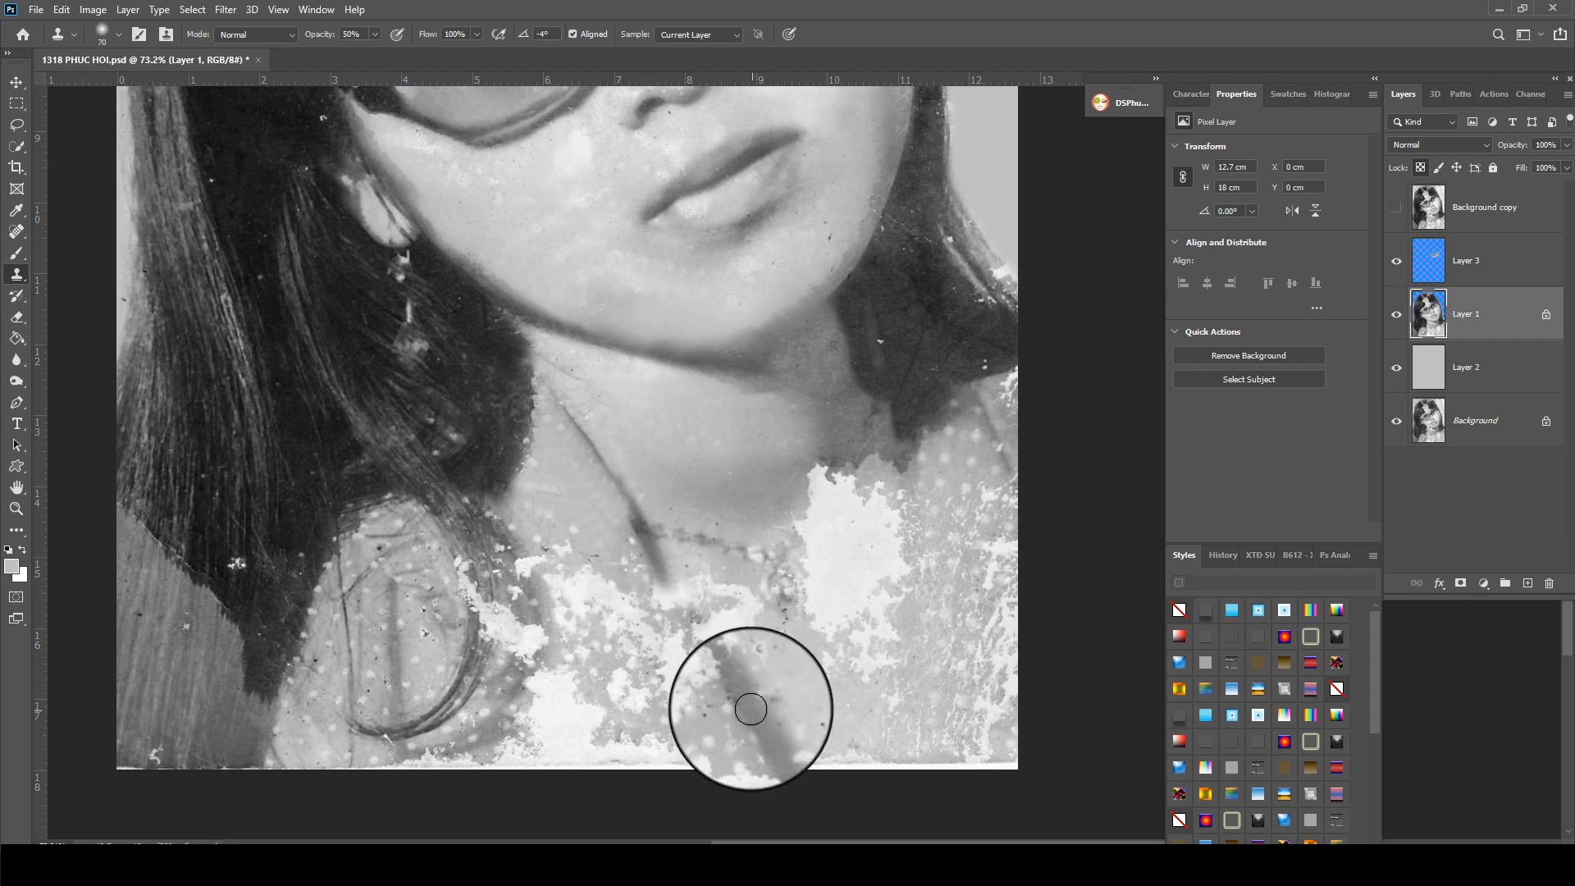
pyautogui.moveTo(741, 693)
pyautogui.mouseDown()
pyautogui.moveTo(644, 558)
pyautogui.moveTo(706, 627)
pyautogui.moveTo(735, 621)
pyautogui.moveTo(707, 579)
pyautogui.mouseUp()
pyautogui.keyDown('alt'); pyautogui.click(746, 697); pyautogui.keyUp('alt')
# - Clone neck skin over the upper edge of the large white patch on the chest with an 80-pixel brush
pyautogui.press(']')
pyautogui.keyDown('alt'); pyautogui.click(774, 439); pyautogui.keyUp('alt')
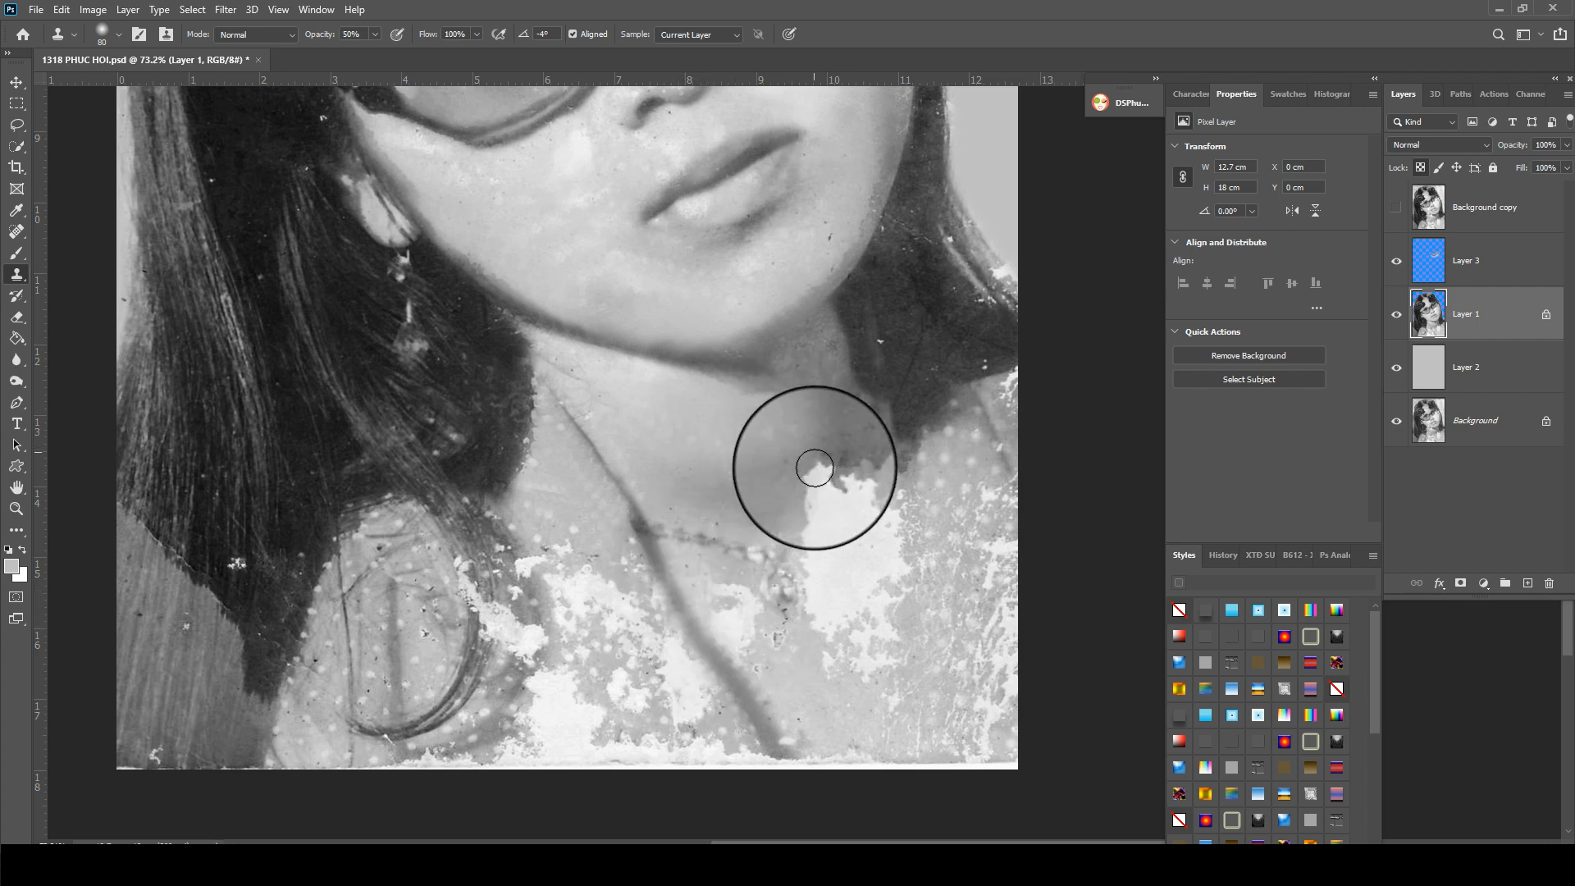
pyautogui.moveTo(815, 467); pyautogui.dragTo(803, 496)
pyautogui.keyDown('alt'); pyautogui.click(772, 441); pyautogui.keyUp('alt')
pyautogui.click(827, 471)
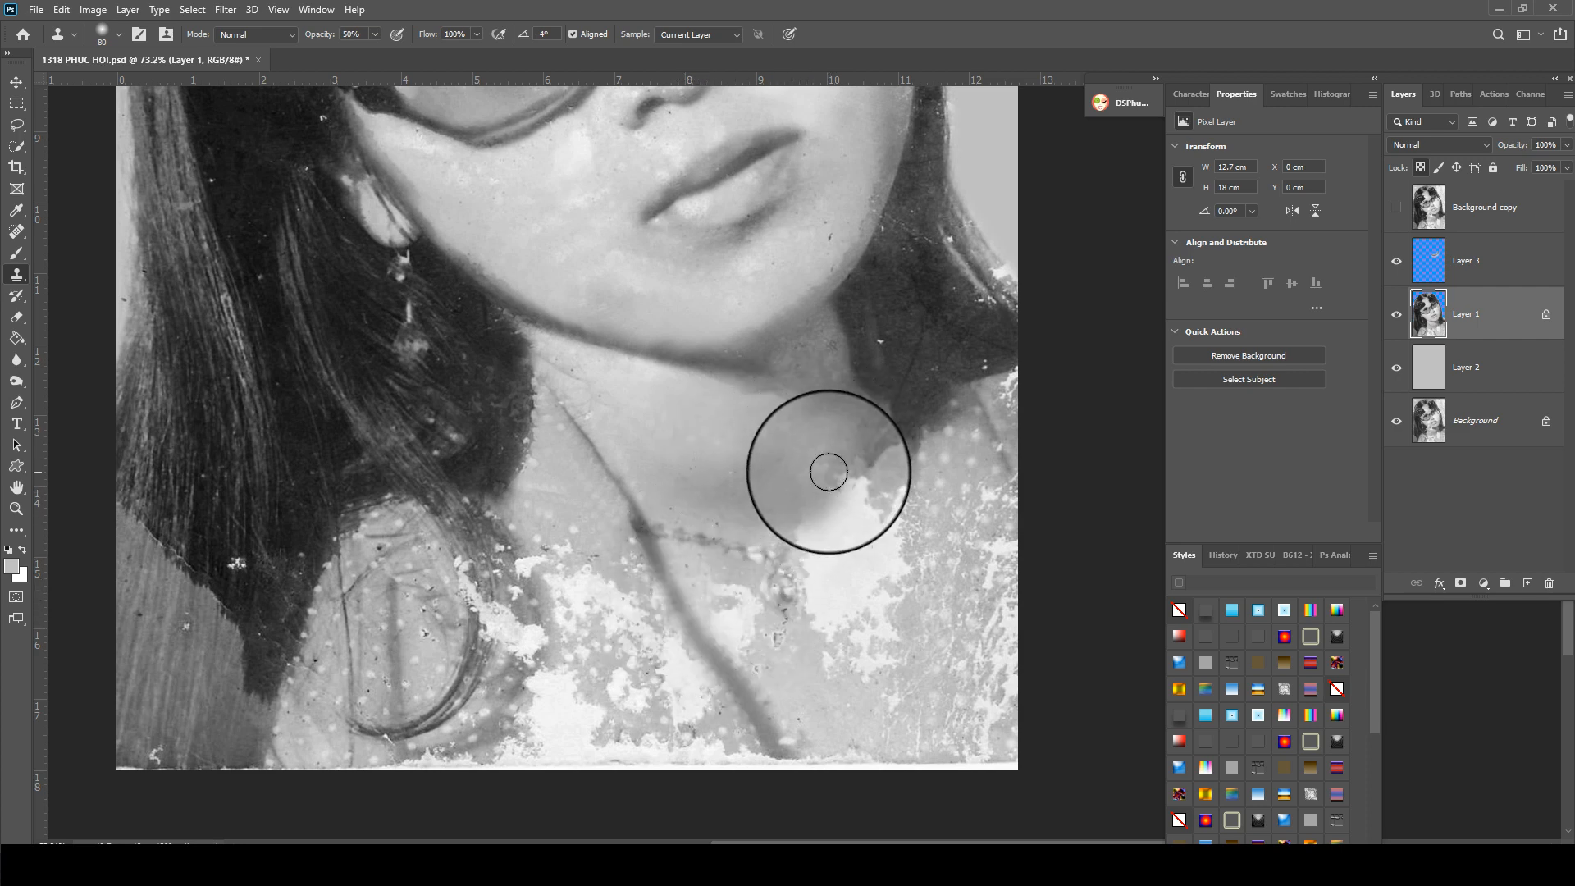
# - Clone clean tones beside the lower neckline edge and over the adjoining white strip along the photo's bottom edge
pyautogui.keyDown('alt'); pyautogui.click(807, 701); pyautogui.keyUp('alt')
pyautogui.moveTo(787, 666)
pyautogui.mouseDown()
pyautogui.moveTo(706, 581)
pyautogui.moveTo(754, 664)
pyautogui.mouseUp()
pyautogui.keyDown('alt'); pyautogui.click(706, 582); pyautogui.keyUp('alt')
pyautogui.keyDown('alt'); pyautogui.click(758, 732); pyautogui.keyUp('alt')
pyautogui.moveTo(779, 756); pyautogui.dragTo(911, 760)
pyautogui.keyDown('alt'); pyautogui.click(750, 711); pyautogui.keyUp('alt')
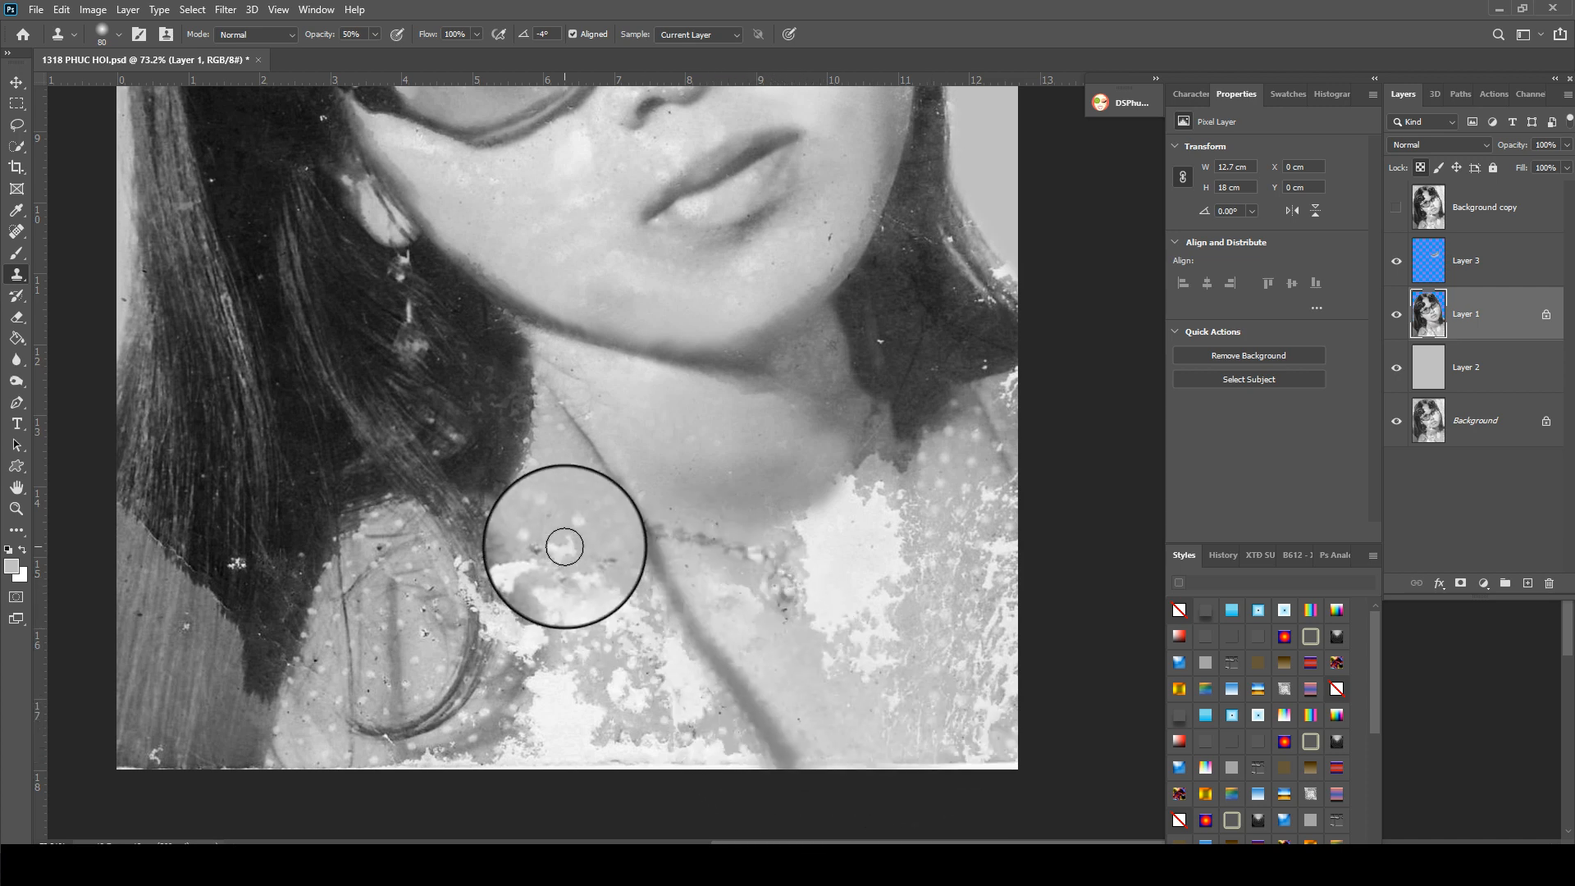
# - Clone dress fabric over the white patches just outside the neckline edge below the collar, using an 80-pixel brush
pyautogui.keyDown('alt'); pyautogui.click(555, 493); pyautogui.keyUp('alt')
pyautogui.moveTo(568, 591)
pyautogui.mouseDown()
pyautogui.moveTo(620, 626)
pyautogui.moveTo(615, 569)
pyautogui.moveTo(594, 553)
pyautogui.mouseUp()
pyautogui.keyDown('alt'); pyautogui.click(557, 503); pyautogui.keyUp('alt')
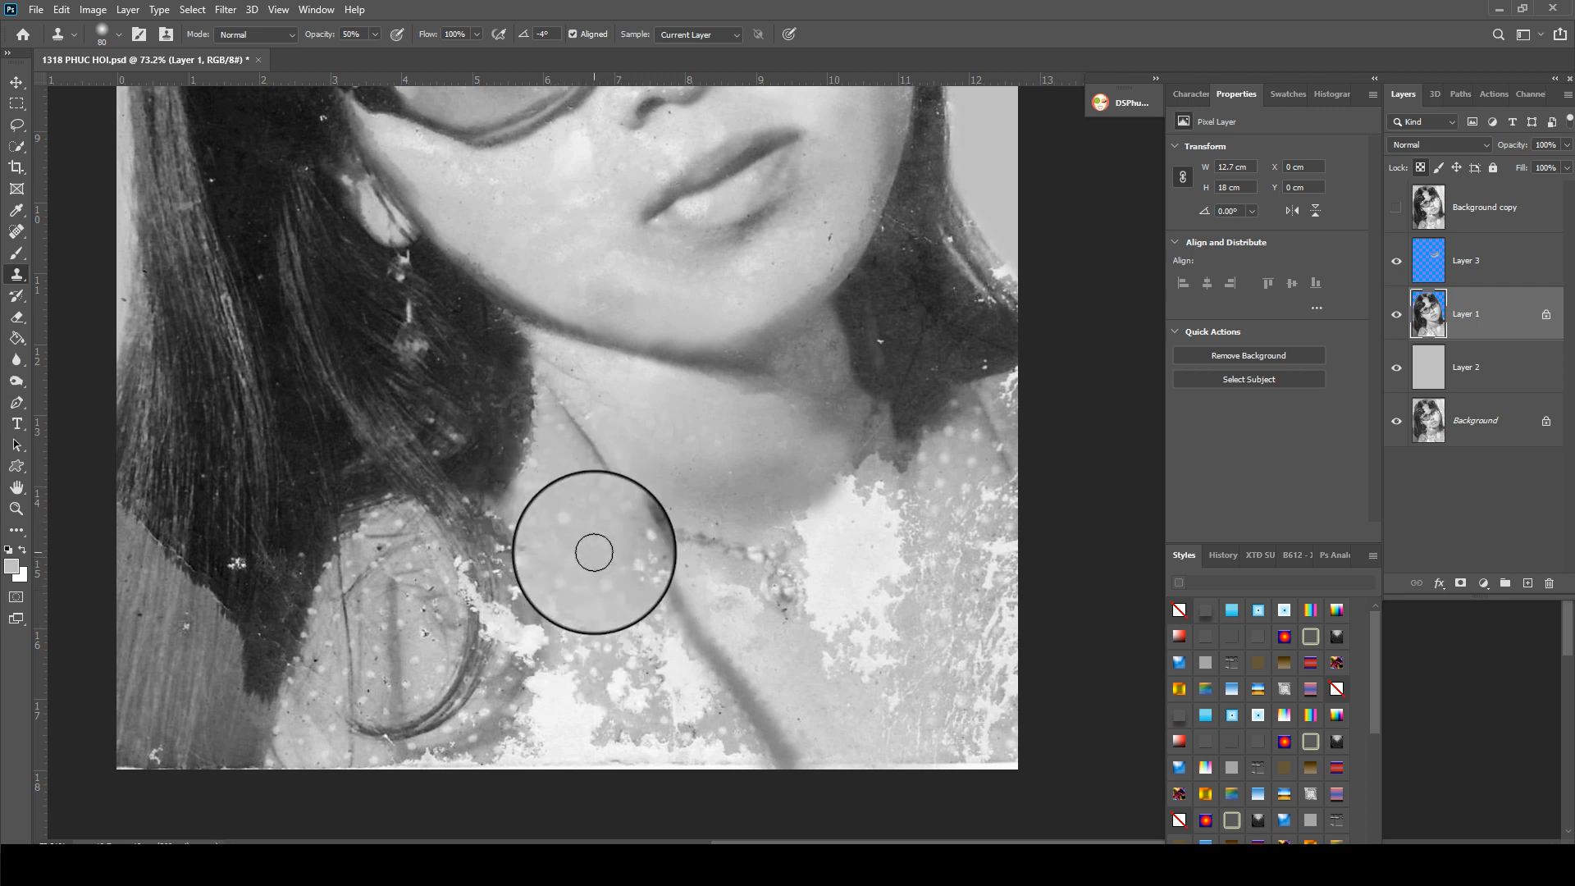
pyautogui.keyDown('alt'); pyautogui.click(580, 517); pyautogui.keyUp('alt')
pyautogui.moveTo(661, 648); pyautogui.dragTo(685, 662)
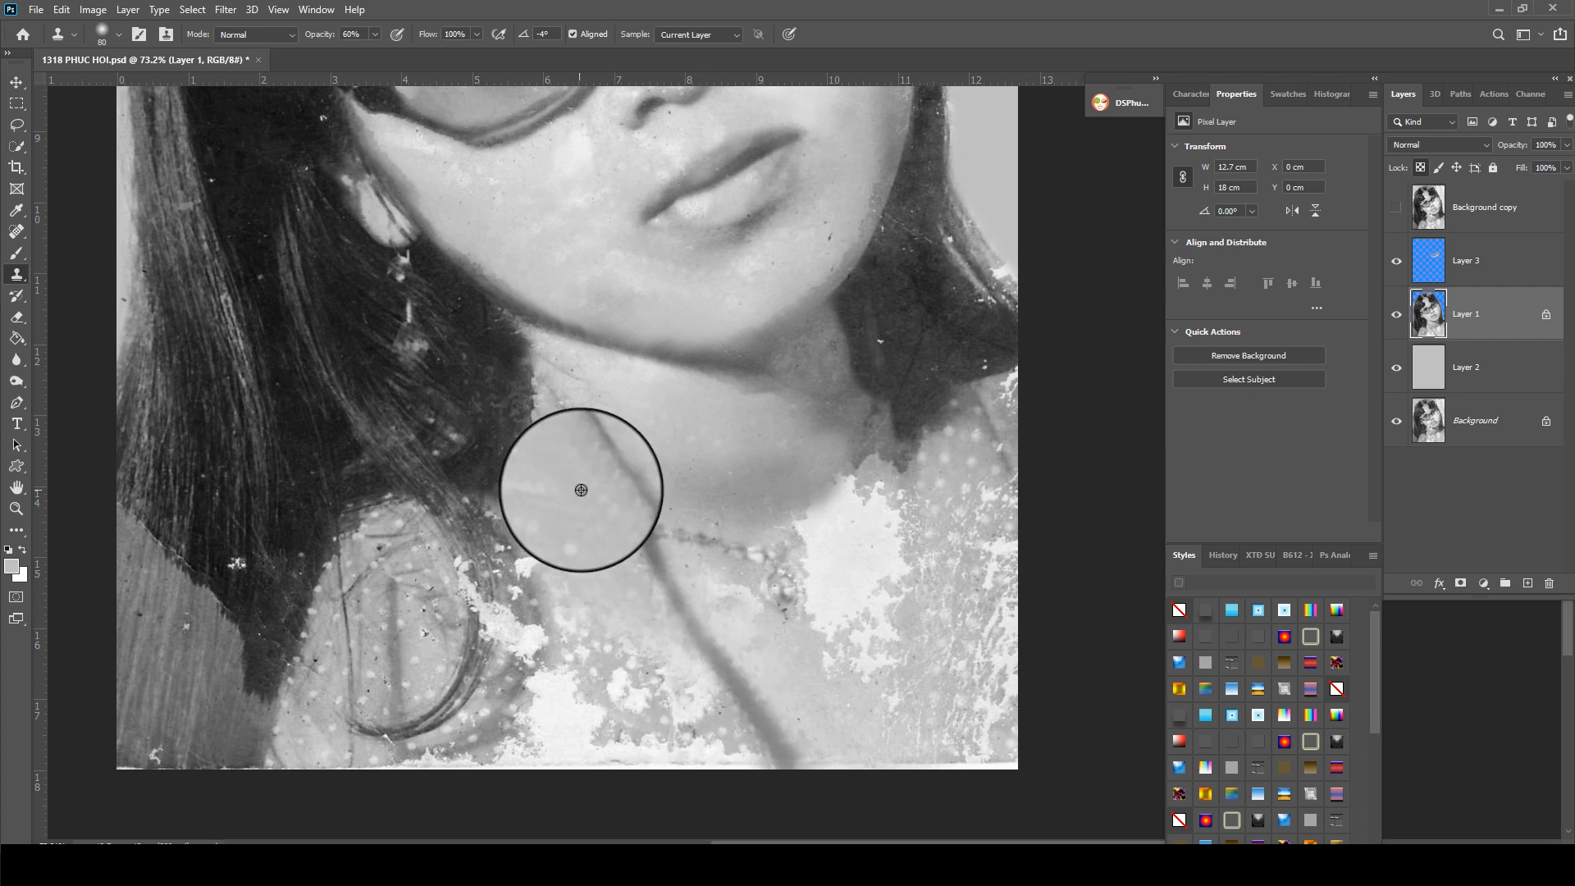
# - Fill the remaining white damage on the dress front down to the photo's bottom edge by cloning fabric at 60% opacity
pyautogui.keyDown('alt'); pyautogui.click(581, 489); pyautogui.keyUp('alt')
pyautogui.moveTo(624, 555); pyautogui.dragTo(654, 633)
pyautogui.keyDown('alt'); pyautogui.click(594, 533); pyautogui.keyUp('alt')
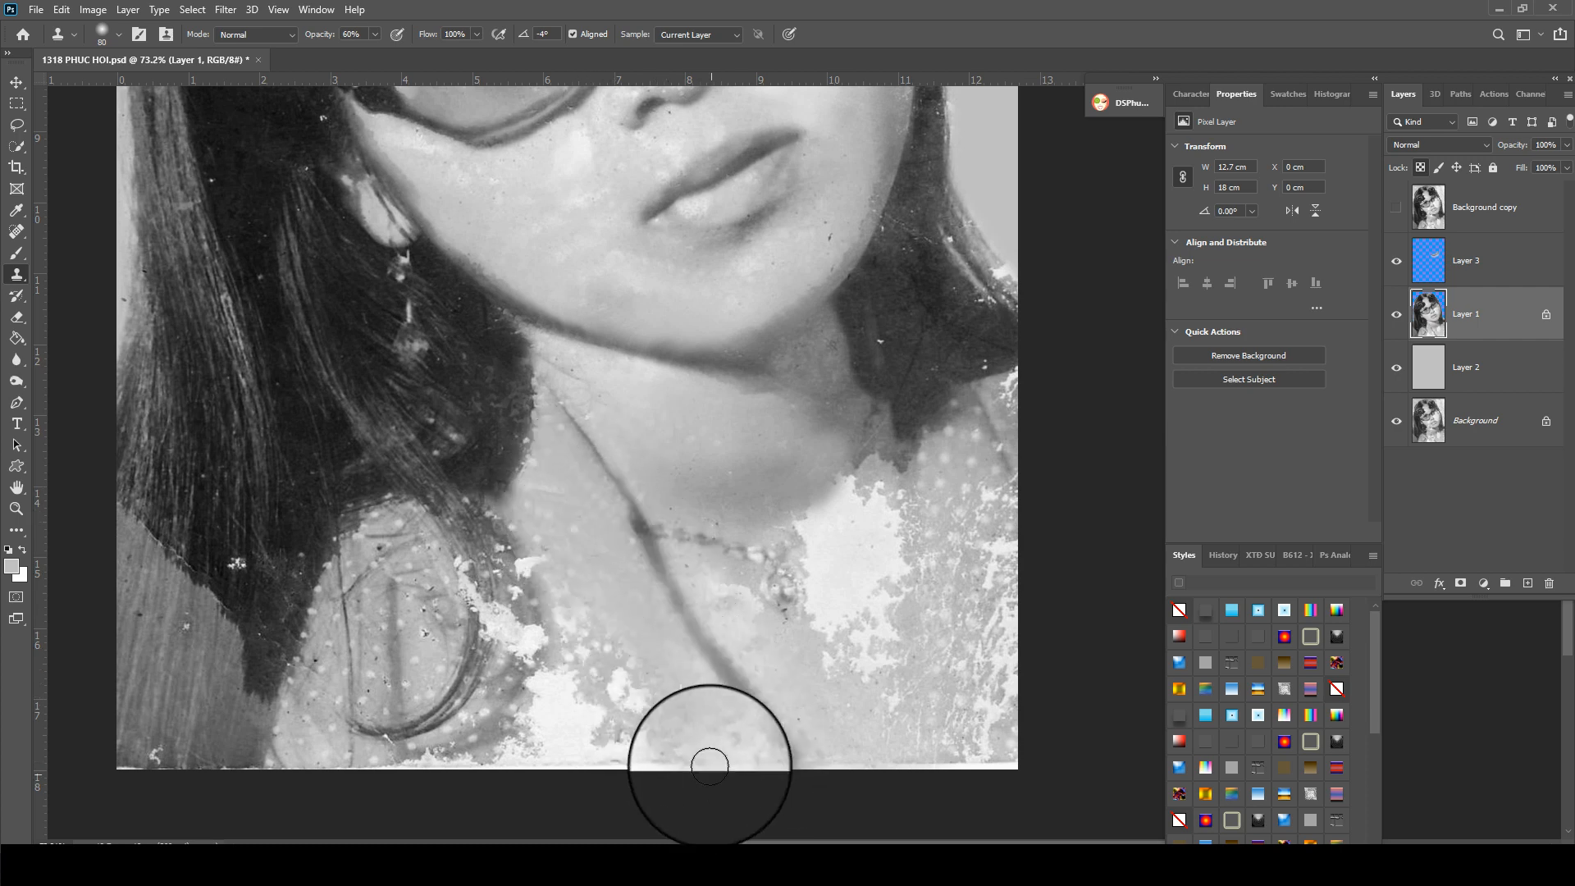
pyautogui.moveTo(635, 703)
pyautogui.mouseDown()
pyautogui.moveTo(635, 743)
pyautogui.moveTo(597, 581)
pyautogui.moveTo(575, 740)
pyautogui.moveTo(600, 765)
pyautogui.moveTo(635, 709)
pyautogui.moveTo(588, 625)
pyautogui.moveTo(591, 738)
pyautogui.moveTo(641, 720)
pyautogui.moveTo(508, 766)
pyautogui.moveTo(544, 746)
pyautogui.moveTo(413, 774)
pyautogui.mouseUp()
pyautogui.keyDown('alt'); pyautogui.click(595, 581); pyautogui.keyUp('alt')
pyautogui.keyDown('alt'); pyautogui.click(643, 724); pyautogui.keyUp('alt')
pyautogui.keyDown('alt'); pyautogui.click(641, 721); pyautogui.keyUp('alt')
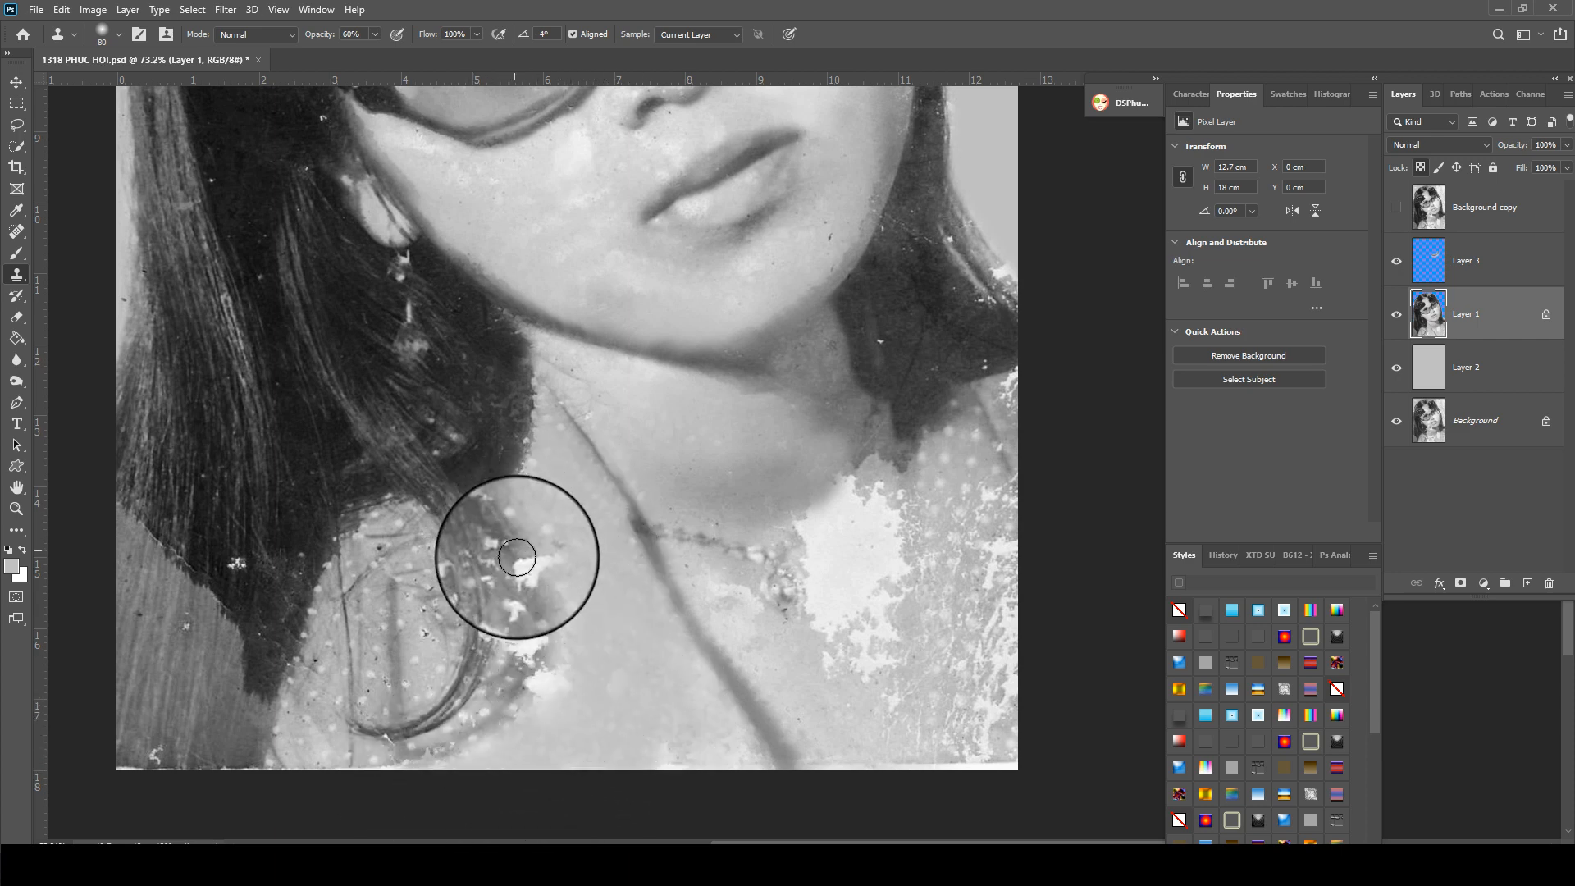
# - Clone hair strands and dotted fabric over the white flakes beside the curled lock on the shoulder, reducing the brush to 60 pixels
pyautogui.keyDown('alt'); pyautogui.click(447, 524); pyautogui.keyUp('alt')
pyautogui.moveTo(528, 572)
pyautogui.mouseDown()
pyautogui.moveTo(448, 525)
pyautogui.moveTo(465, 584)
pyautogui.moveTo(499, 574)
pyautogui.moveTo(465, 552)
pyautogui.moveTo(502, 604)
pyautogui.moveTo(485, 587)
pyautogui.moveTo(472, 665)
pyautogui.moveTo(481, 602)
pyautogui.moveTo(520, 661)
pyautogui.moveTo(506, 582)
pyautogui.moveTo(489, 605)
pyautogui.moveTo(493, 586)
pyautogui.moveTo(512, 710)
pyautogui.moveTo(534, 677)
pyautogui.moveTo(530, 598)
pyautogui.moveTo(536, 644)
pyautogui.mouseUp()
pyautogui.keyDown('alt'); pyautogui.click(467, 552); pyautogui.keyUp('alt')
pyautogui.press('[')
pyautogui.press('[')
pyautogui.keyDown('alt'); pyautogui.click(473, 665); pyautogui.keyUp('alt')
pyautogui.keyDown('alt'); pyautogui.click(481, 602); pyautogui.keyUp('alt')
pyautogui.keyDown('alt'); pyautogui.click(506, 581); pyautogui.keyUp('alt')
pyautogui.keyDown('alt'); pyautogui.click(516, 694); pyautogui.keyUp('alt')
pyautogui.click(534, 676)
pyautogui.keyDown('alt'); pyautogui.click(532, 598); pyautogui.keyUp('alt')
# - Clone long dark hair over the white spot and faded lower corner beside the shoulder, enlarging the brush to 100 pixels at 80% opacity
pyautogui.keyDown('alt'); pyautogui.click(213, 504); pyautogui.keyUp('alt')
pyautogui.moveTo(239, 545); pyautogui.dragTo(229, 563)
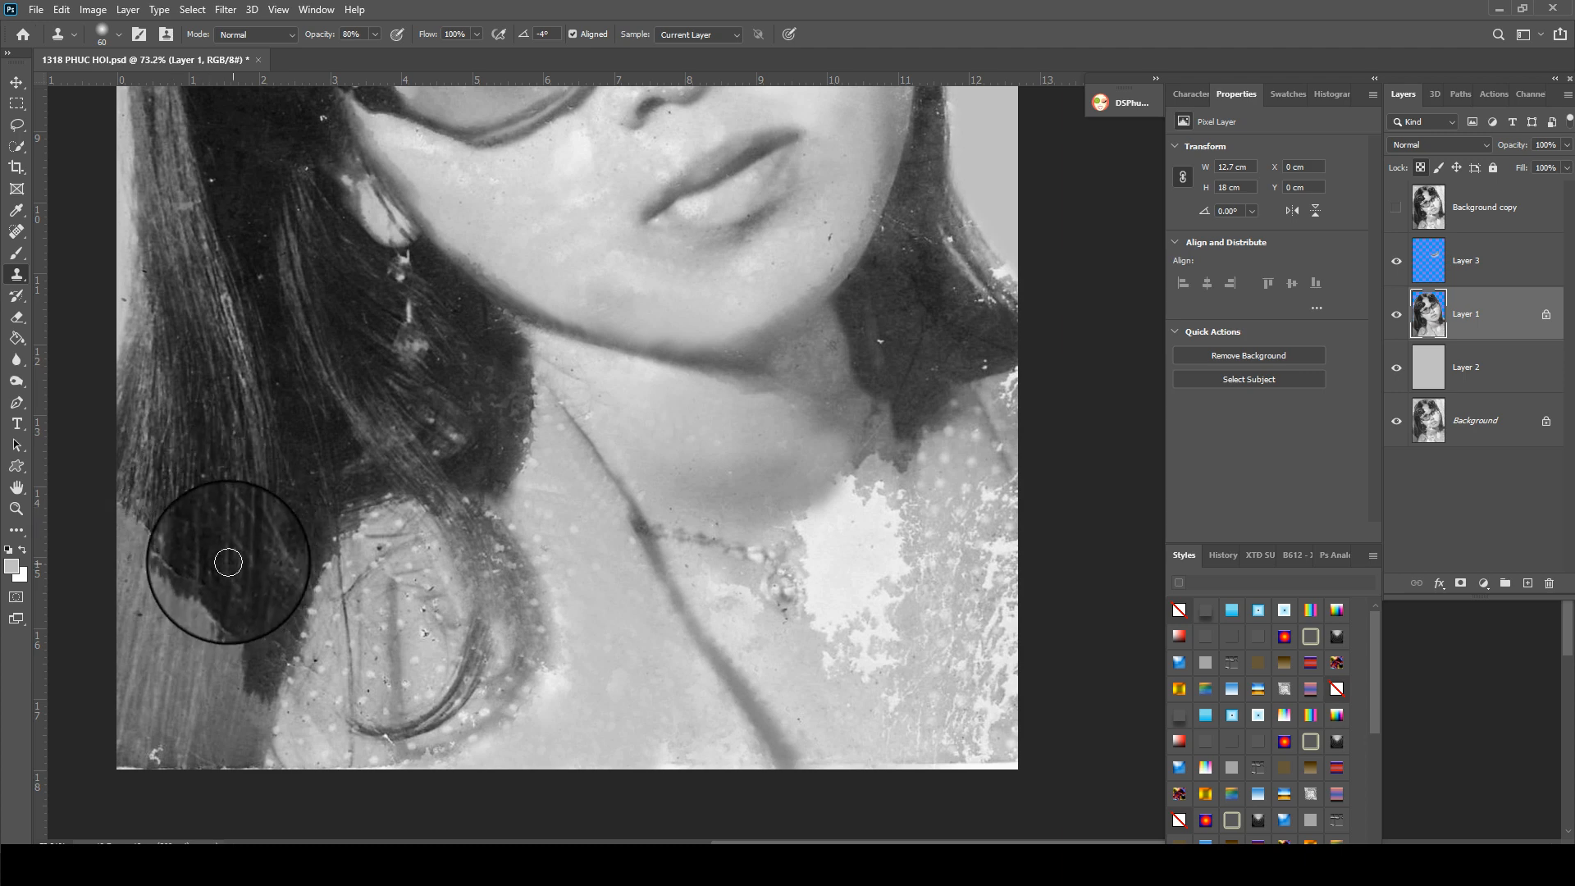
pyautogui.press(']')
pyautogui.press(']')
pyautogui.press(']')
pyautogui.press(']')
pyautogui.keyDown('alt'); pyautogui.click(164, 459); pyautogui.keyUp('alt')
pyautogui.moveTo(140, 525)
pyautogui.mouseDown()
pyautogui.moveTo(126, 481)
pyautogui.moveTo(151, 514)
pyautogui.moveTo(161, 598)
pyautogui.moveTo(211, 473)
pyautogui.moveTo(220, 586)
pyautogui.moveTo(159, 693)
pyautogui.moveTo(281, 484)
pyautogui.moveTo(254, 485)
pyautogui.moveTo(255, 639)
pyautogui.moveTo(232, 721)
pyautogui.moveTo(299, 492)
pyautogui.moveTo(260, 492)
pyautogui.moveTo(247, 701)
pyautogui.moveTo(200, 771)
pyautogui.moveTo(317, 503)
pyautogui.moveTo(299, 569)
pyautogui.mouseUp()
pyautogui.keyDown('alt'); pyautogui.click(177, 435); pyautogui.keyUp('alt')
# - Clone dotted fabric down over the cracked outer edge of the other shoulder with a 70-pixel brush at 80% opacity
pyautogui.moveTo(527, 417); pyautogui.dragTo(434, 403)
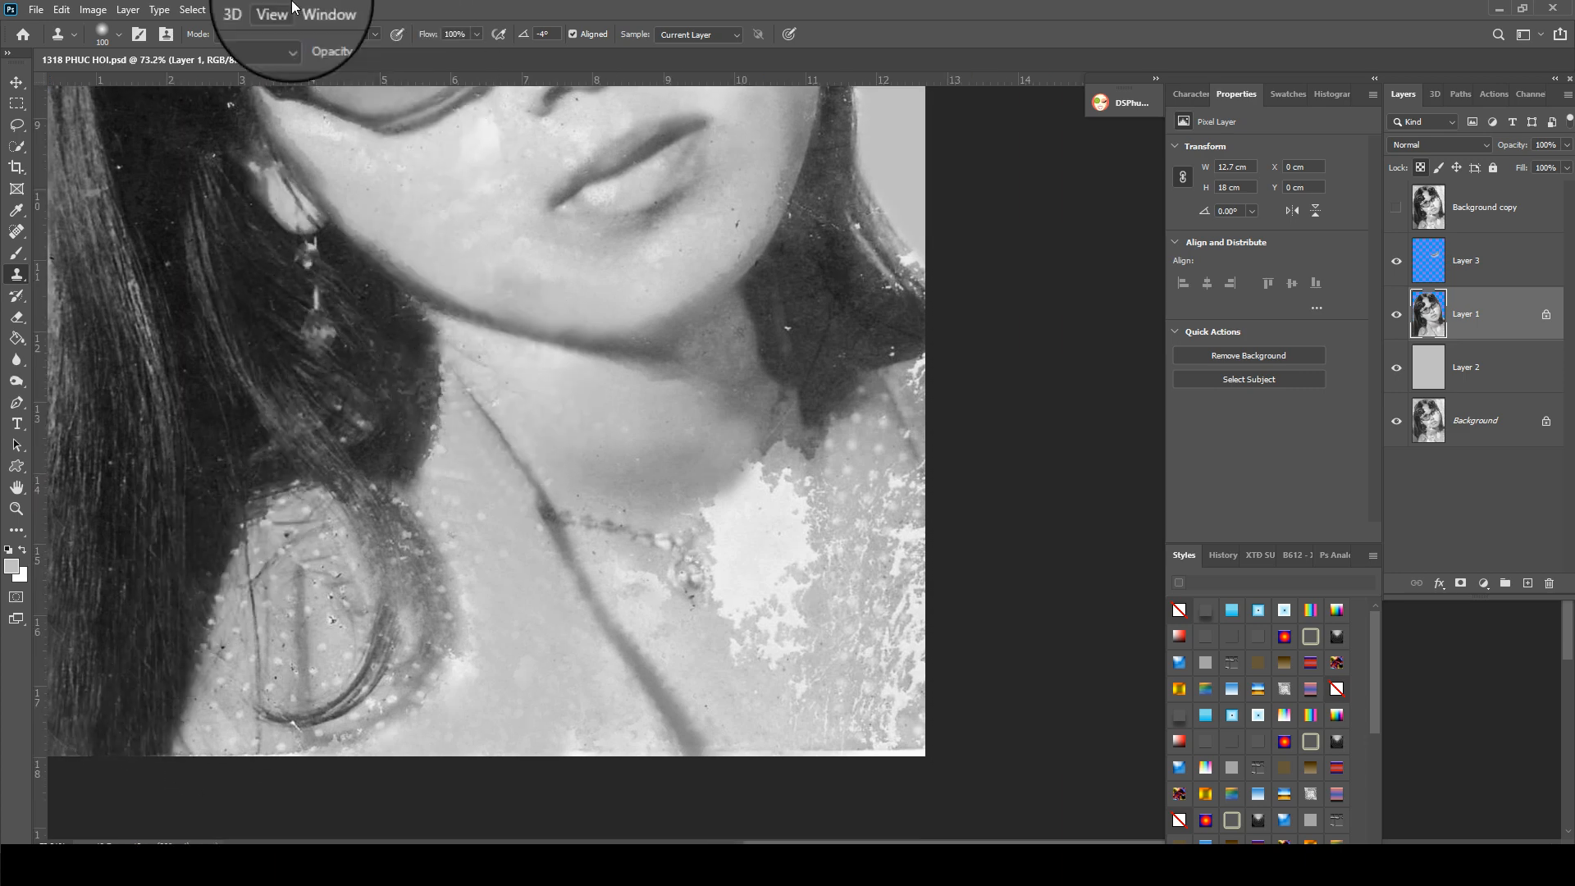
pyautogui.press('[')
pyautogui.press('[')
pyautogui.press('[')
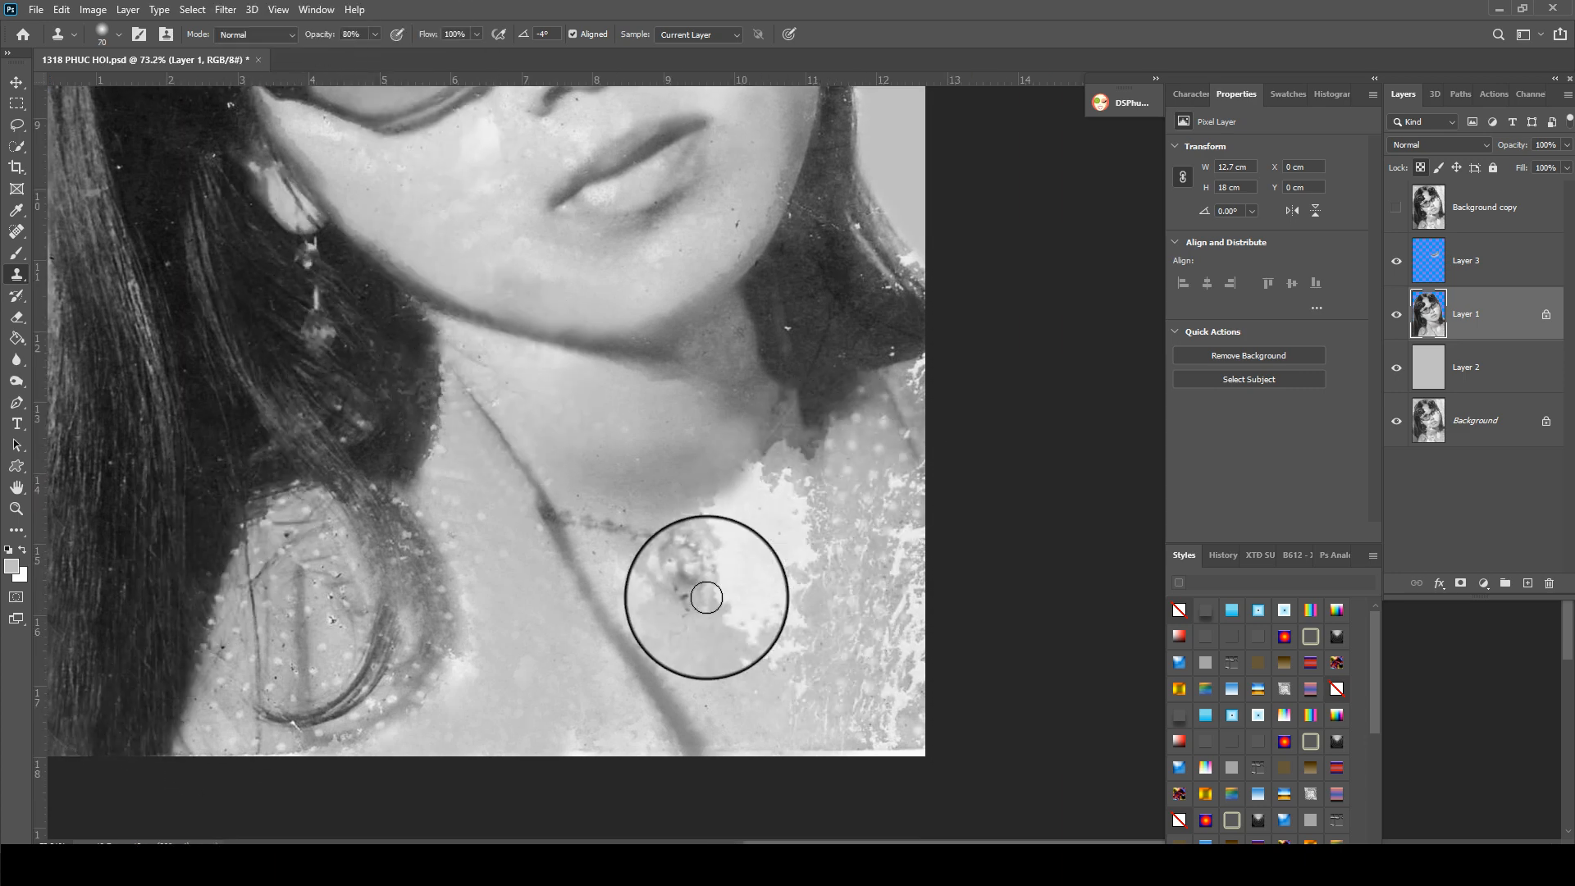
pyautogui.keyDown('alt'); pyautogui.click(858, 506); pyautogui.keyUp('alt')
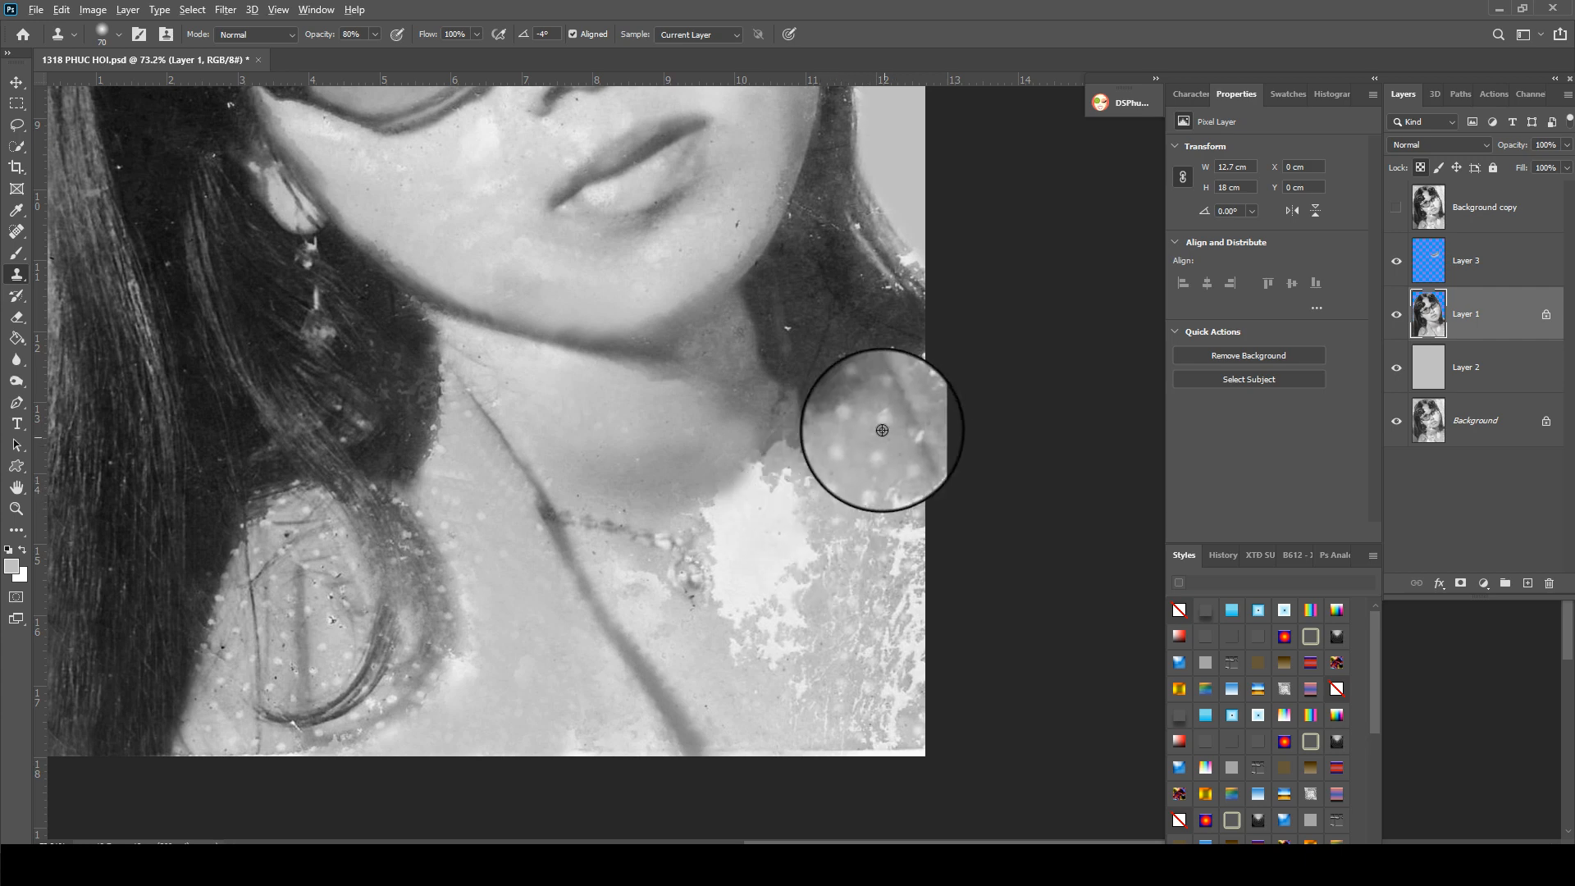
pyautogui.keyDown('alt'); pyautogui.click(875, 443); pyautogui.keyUp('alt')
pyautogui.moveTo(901, 476)
pyautogui.mouseDown()
pyautogui.moveTo(922, 506)
pyautogui.moveTo(886, 448)
pyautogui.moveTo(907, 618)
pyautogui.mouseUp()
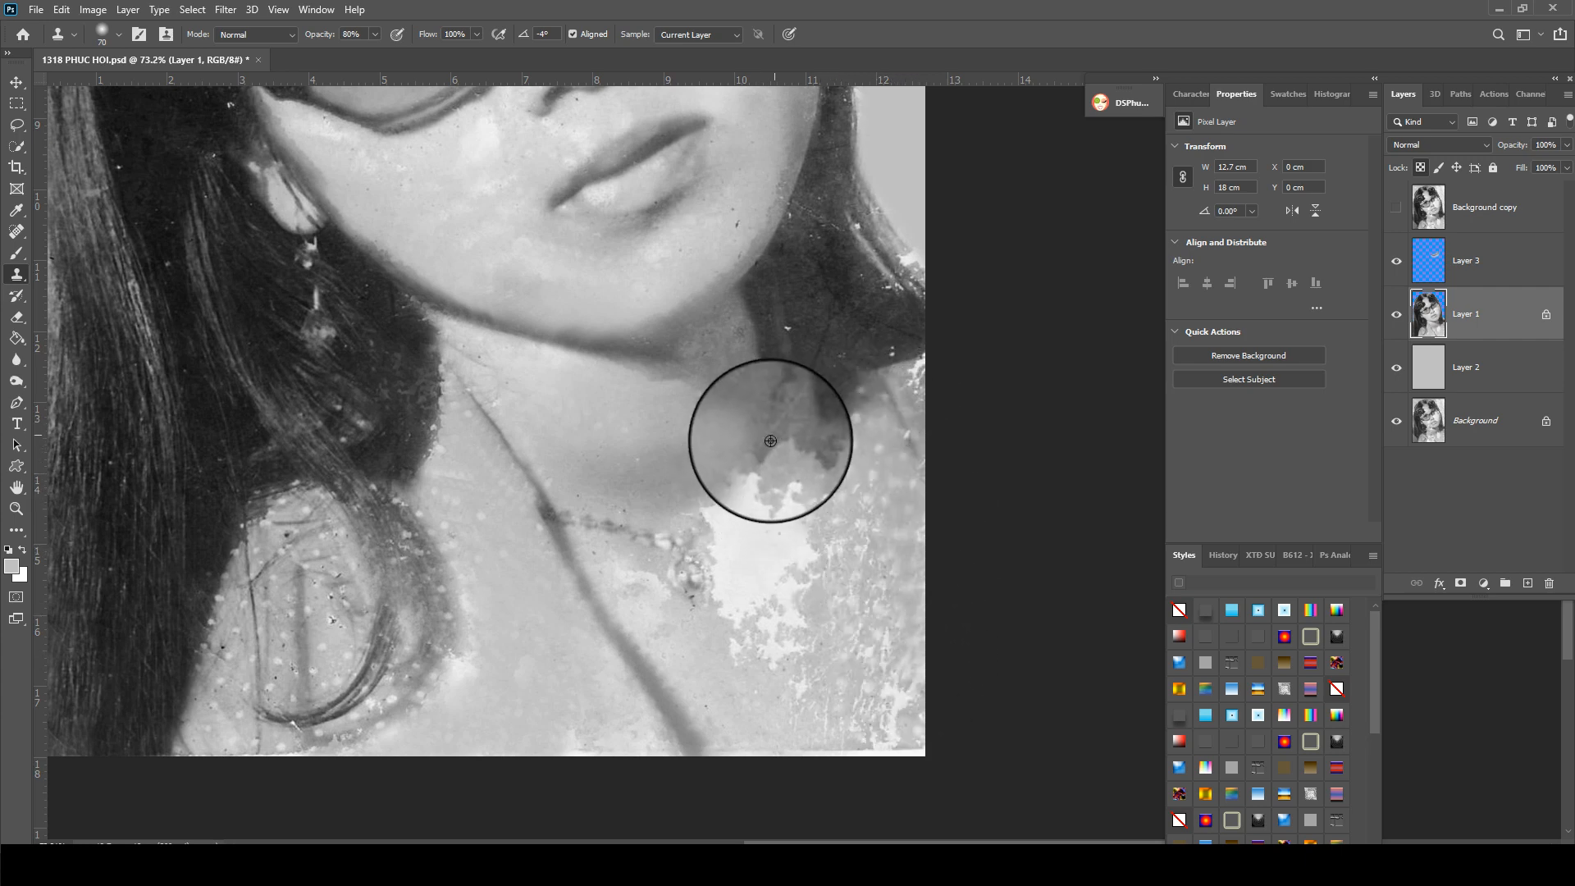
# - Clone skin over the large white chest patch beside the pendant and patch the flaked hair edge above the shoulder, enlarging the brush to 100 pixels
pyautogui.keyDown('alt'); pyautogui.click(727, 674); pyautogui.keyUp('alt')
pyautogui.moveTo(743, 629)
pyautogui.mouseDown()
pyautogui.moveTo(752, 681)
pyautogui.moveTo(735, 573)
pyautogui.mouseUp()
pyautogui.keyDown('alt'); pyautogui.click(781, 710); pyautogui.keyUp('alt')
pyautogui.moveTo(785, 647); pyautogui.dragTo(769, 646)
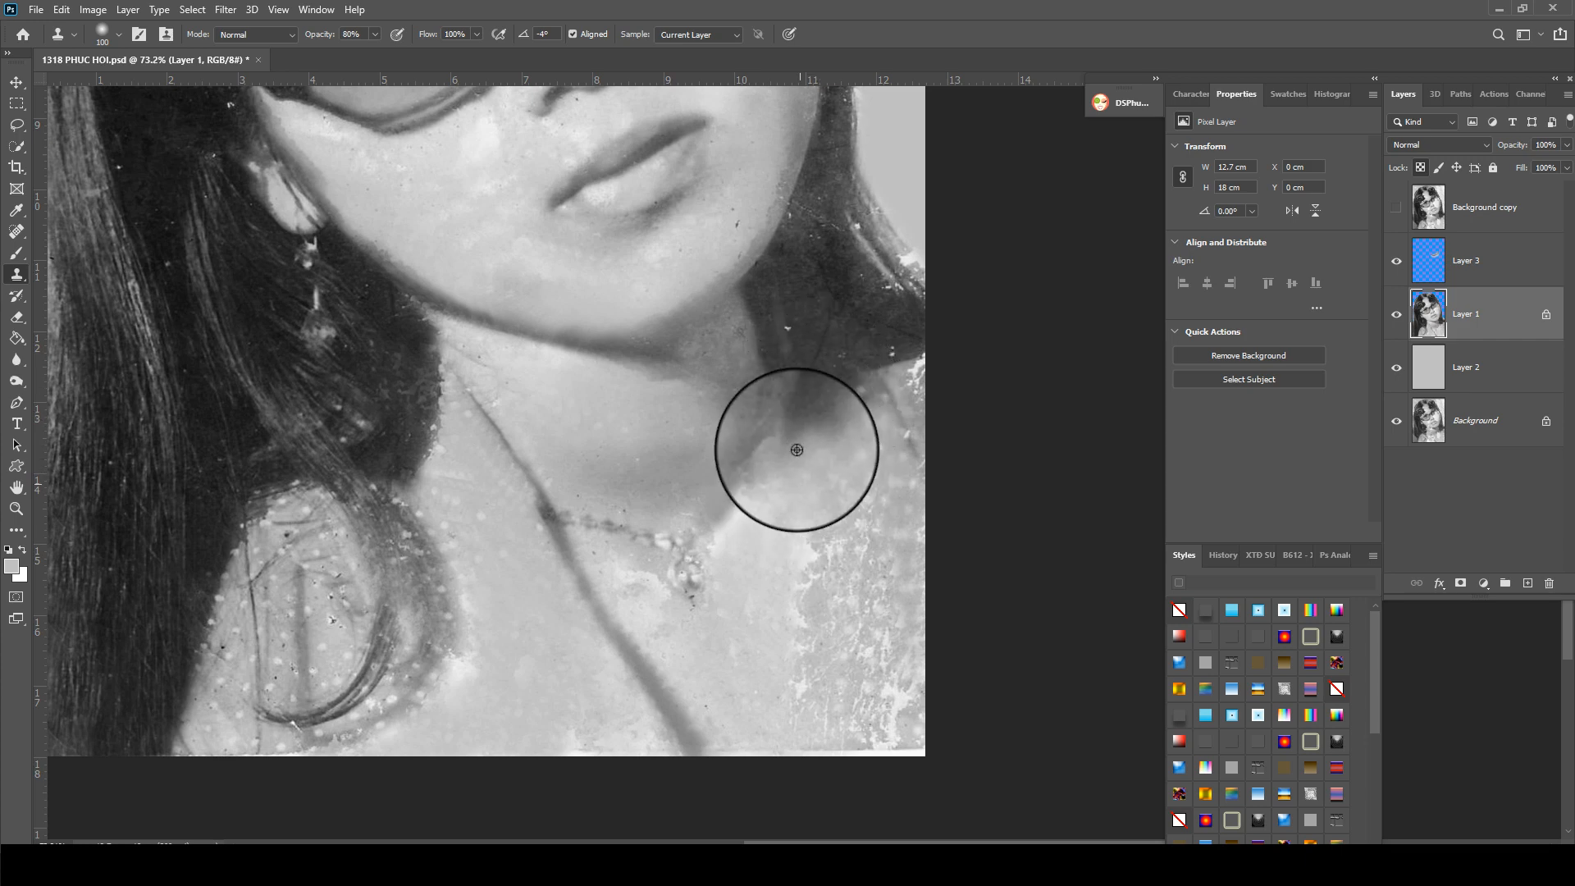
pyautogui.keyDown('alt'); pyautogui.click(885, 337); pyautogui.keyUp('alt')
pyautogui.moveTo(910, 363); pyautogui.dragTo(922, 369)
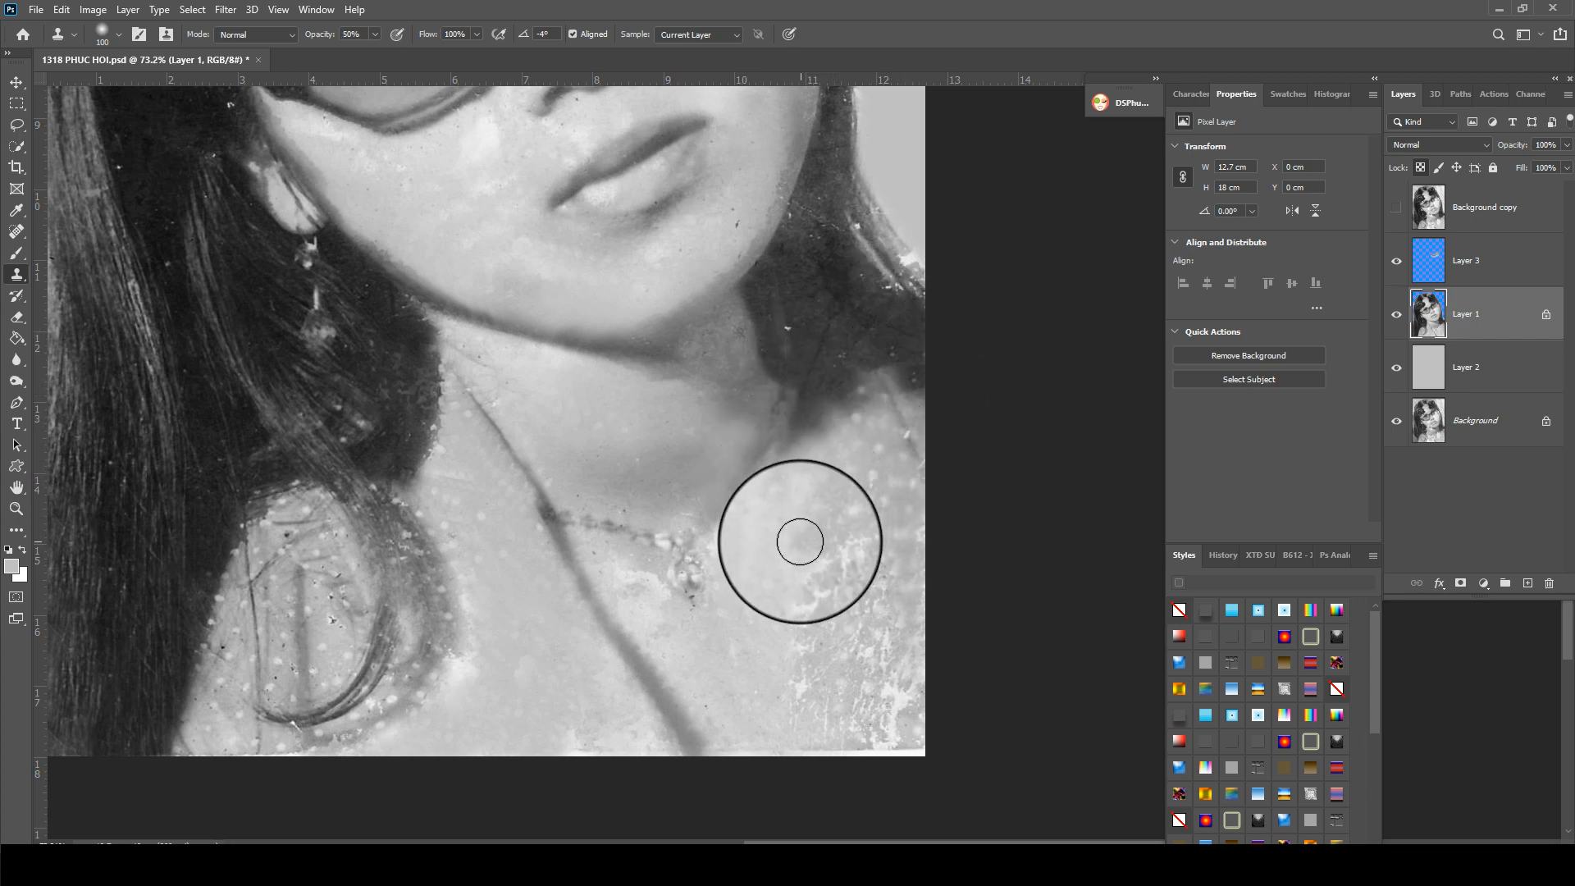
# - Clone skin over the cracked outer chest and shoulder and clean the dark hair beside the neck with a 125-pixel brush at 50% opacity
pyautogui.press(']')
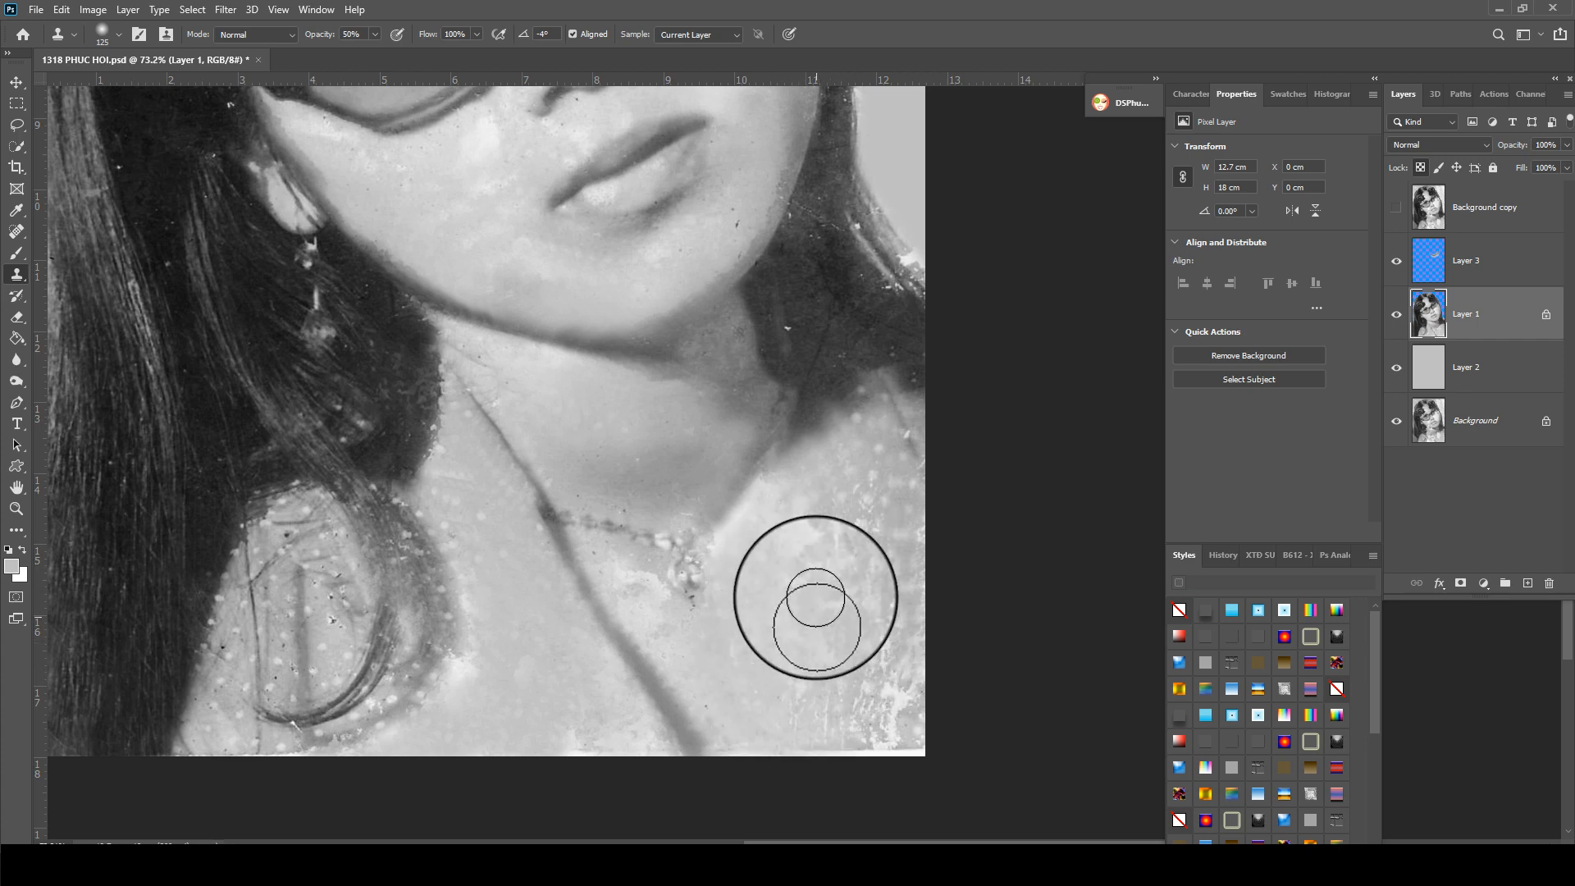
pyautogui.moveTo(850, 482)
pyautogui.mouseDown()
pyautogui.moveTo(882, 692)
pyautogui.moveTo(918, 734)
pyautogui.mouseUp()
pyautogui.keyDown('alt'); pyautogui.click(755, 668); pyautogui.keyUp('alt')
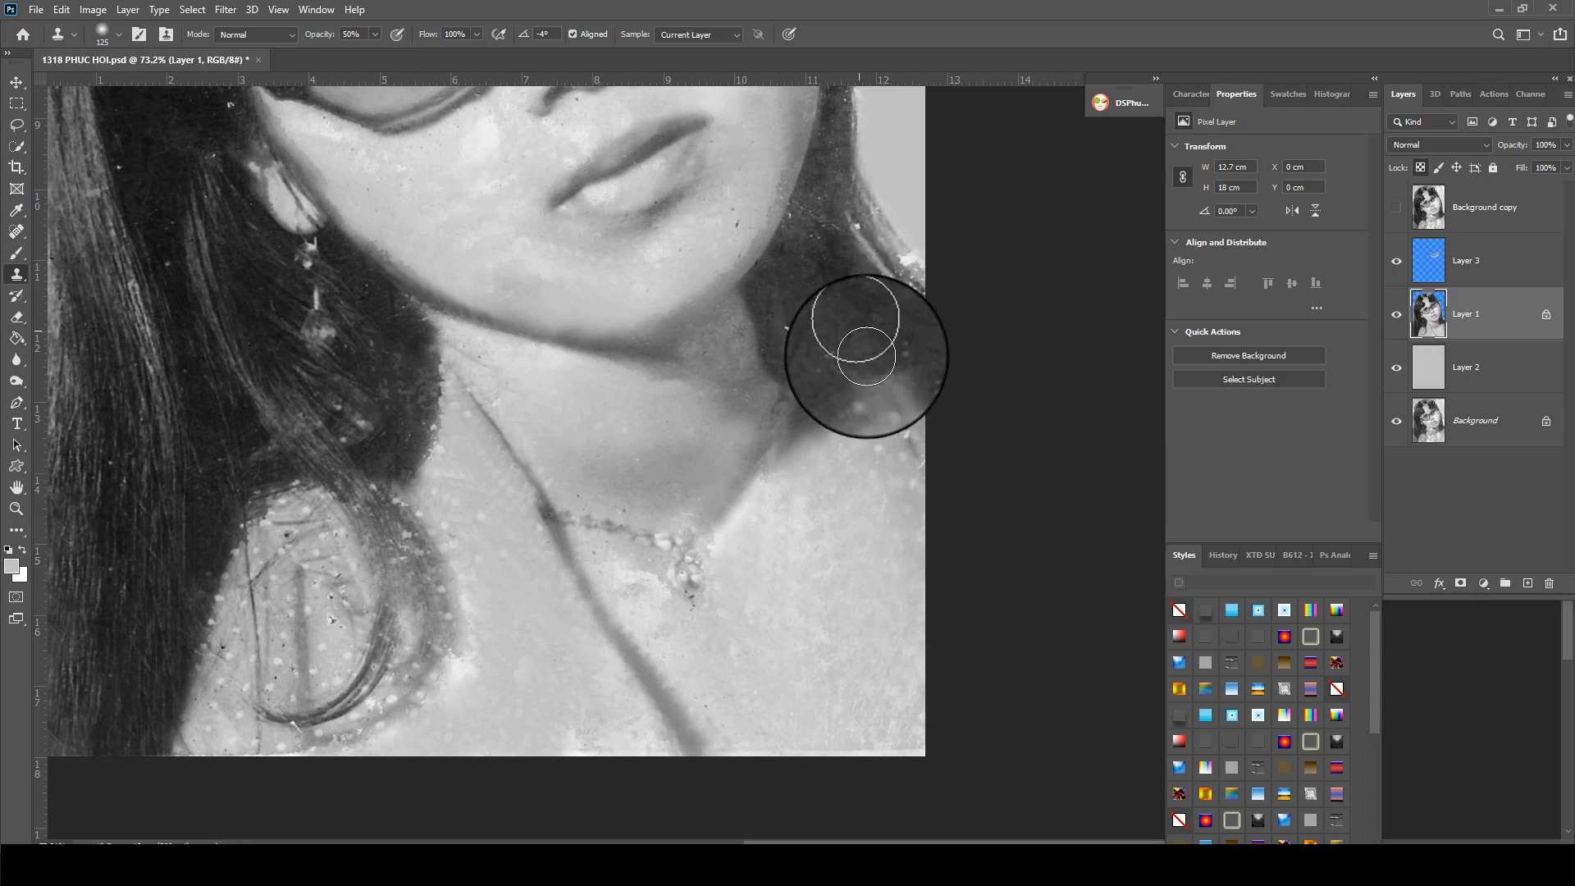
pyautogui.moveTo(889, 387); pyautogui.dragTo(946, 464)
pyautogui.moveTo(839, 288); pyautogui.dragTo(854, 470)
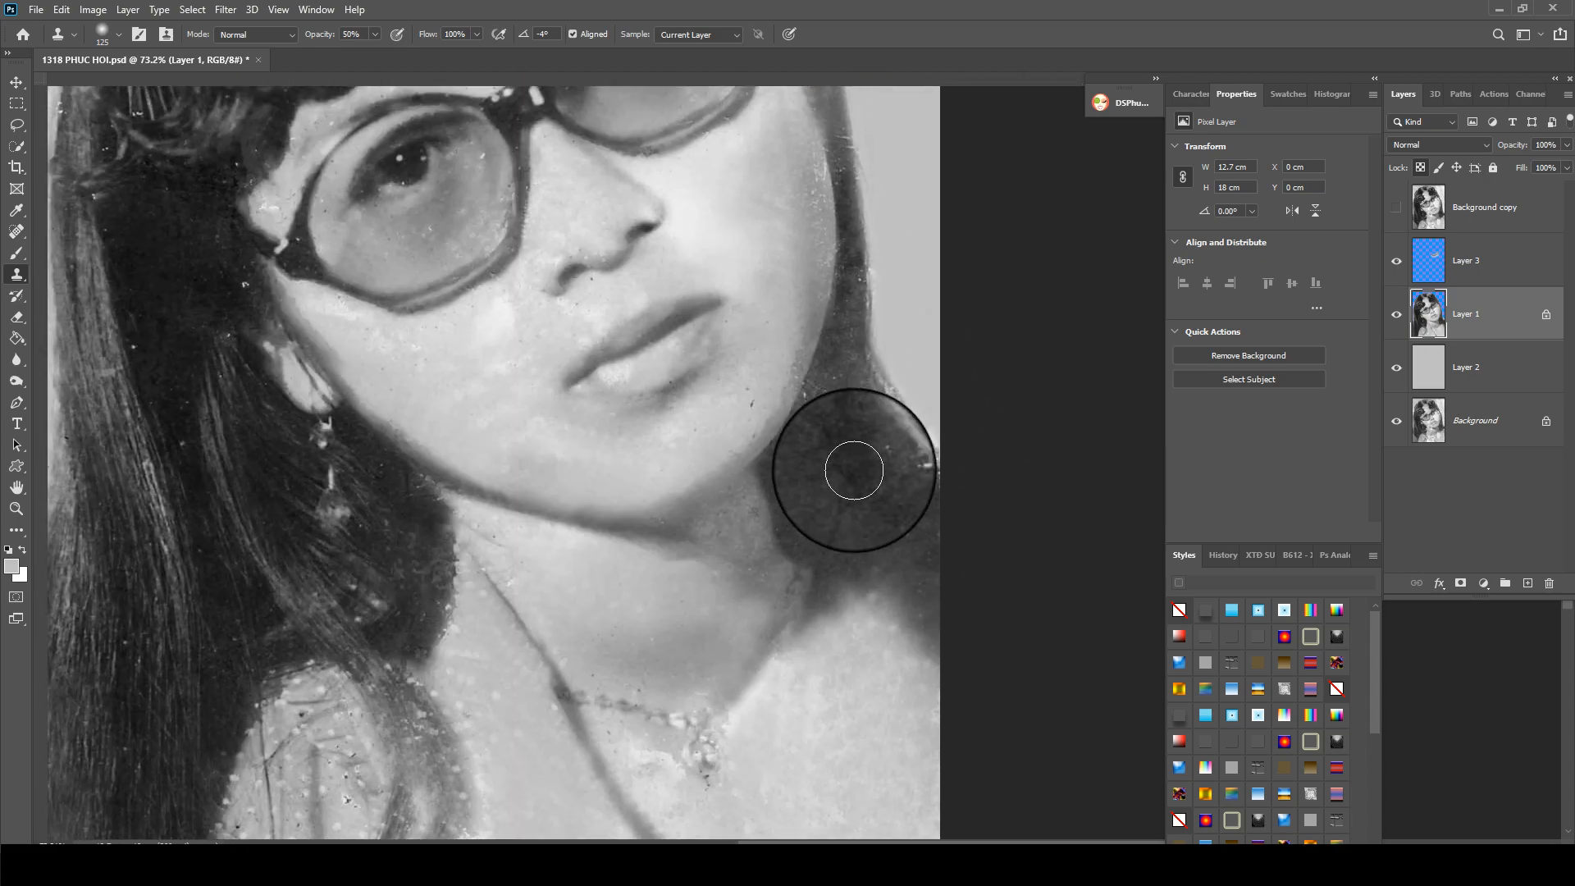
pyautogui.moveTo(770, 404); pyautogui.dragTo(886, 697)
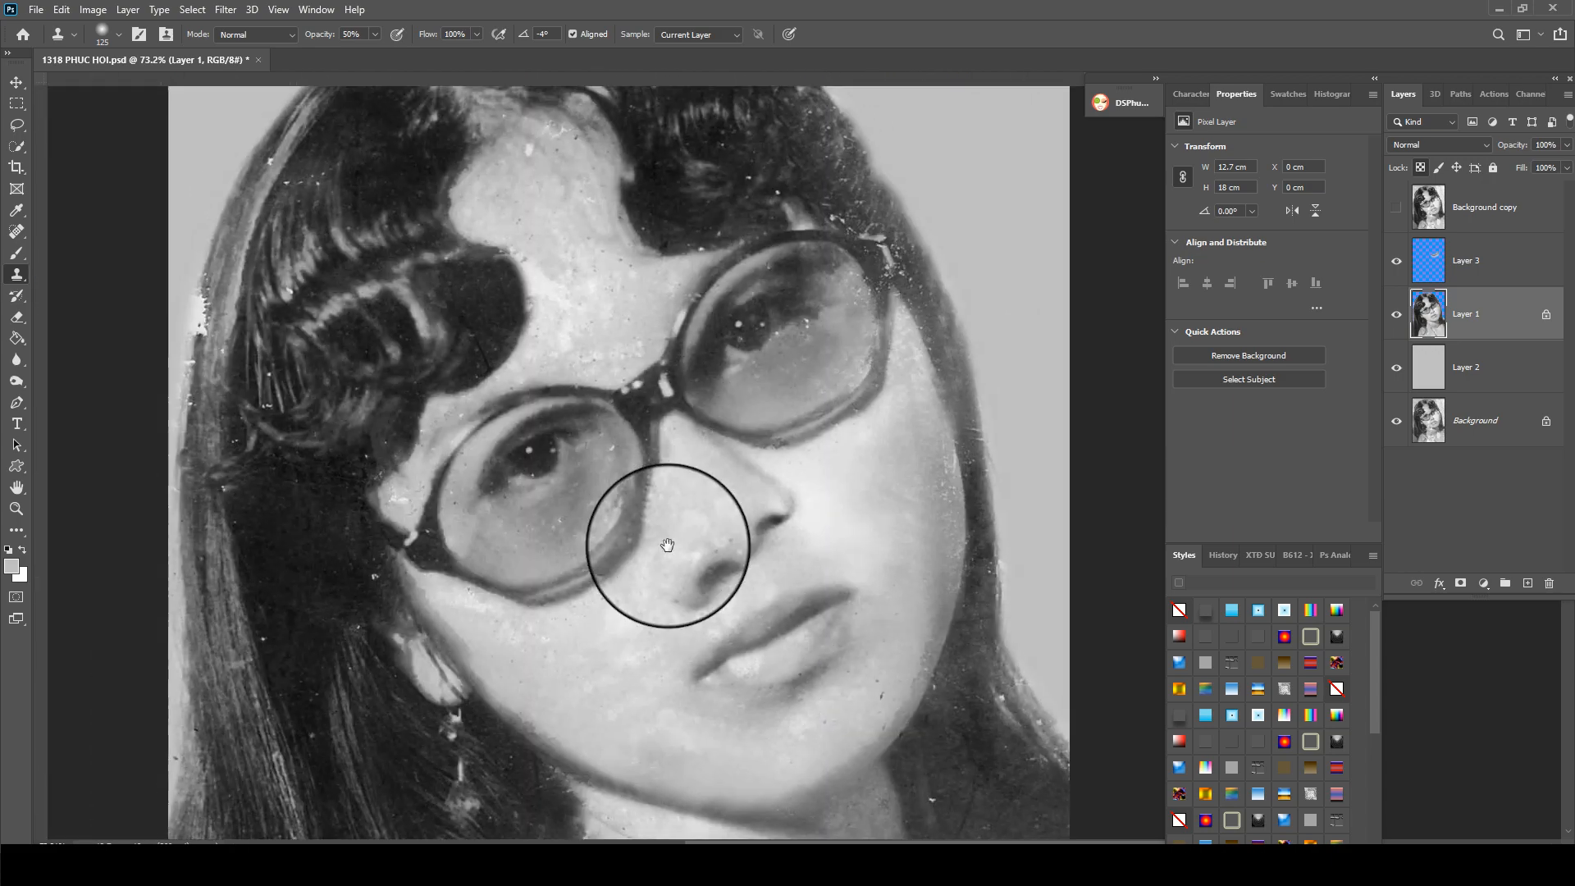
# - Clone over the blemishes on the upper forehead and the flaked hair beside the glasses' outer hinge with a 70-pixel brush
pyautogui.press('[')
pyautogui.press('[')
pyautogui.press('[')
pyautogui.press('[')
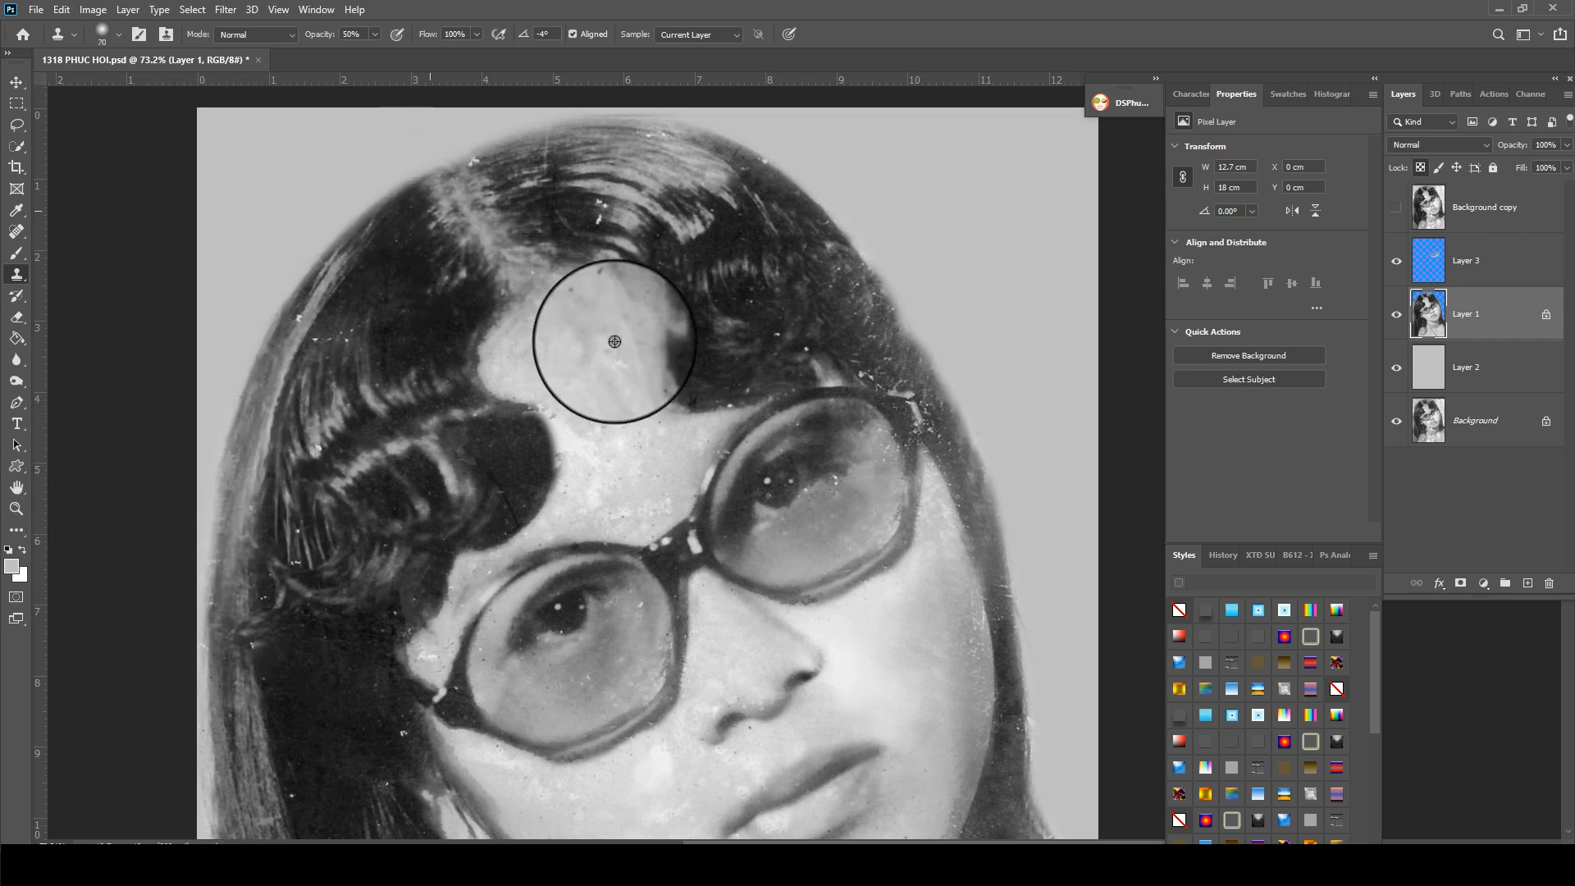
pyautogui.keyDown('alt'); pyautogui.click(584, 344); pyautogui.keyUp('alt')
pyautogui.click(558, 306)
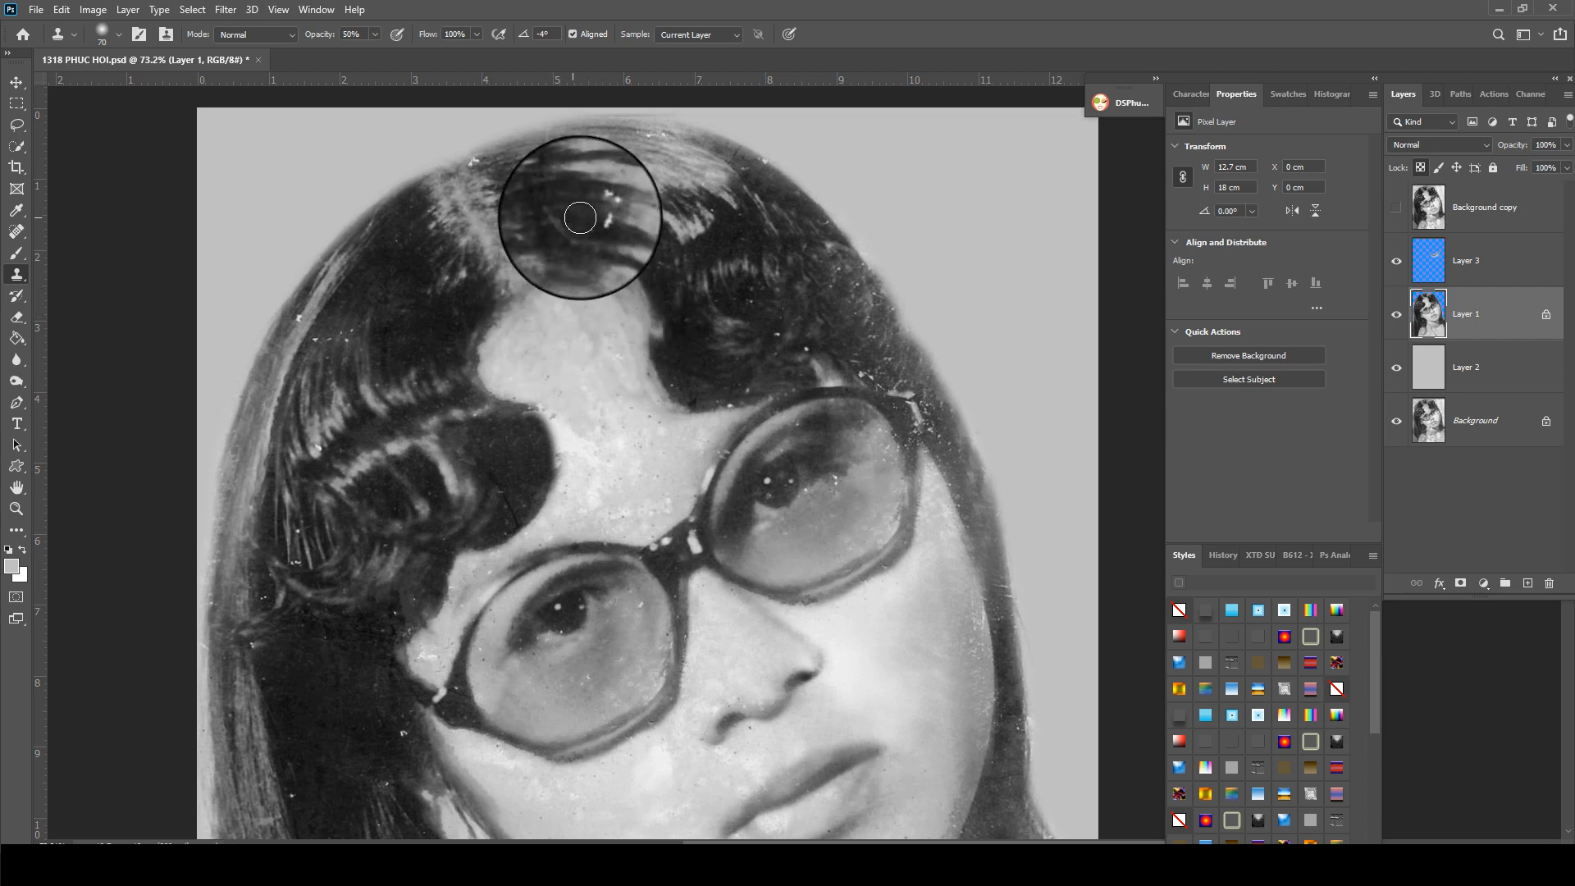
pyautogui.keyDown('alt'); pyautogui.click(839, 344); pyautogui.keyUp('alt')
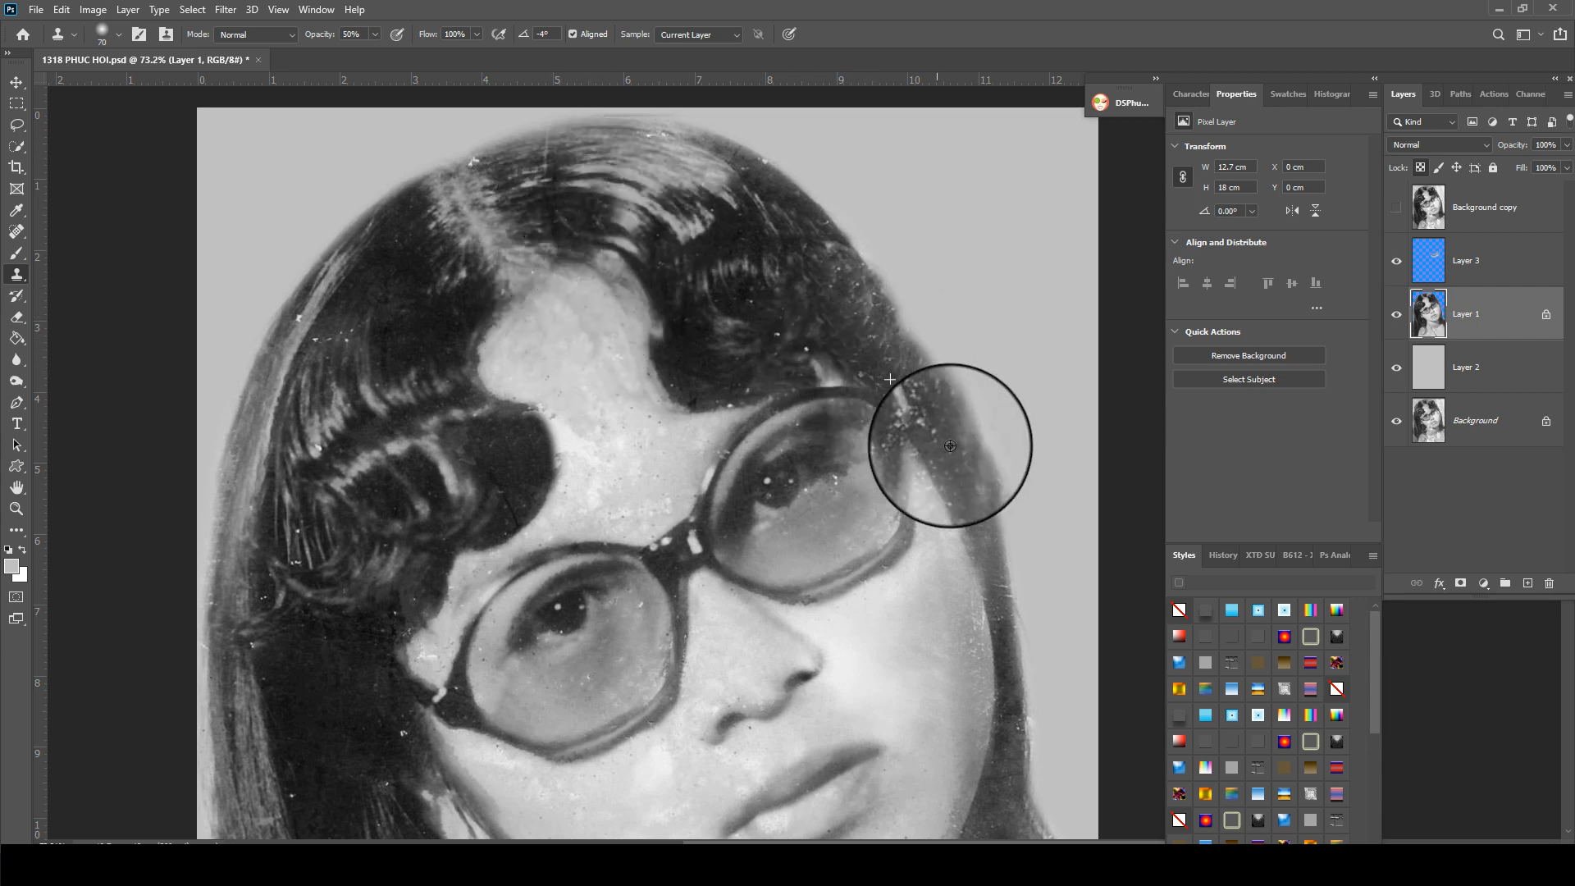
pyautogui.moveTo(949, 445); pyautogui.dragTo(926, 428)
pyautogui.moveTo(589, 403); pyautogui.dragTo(690, 220)
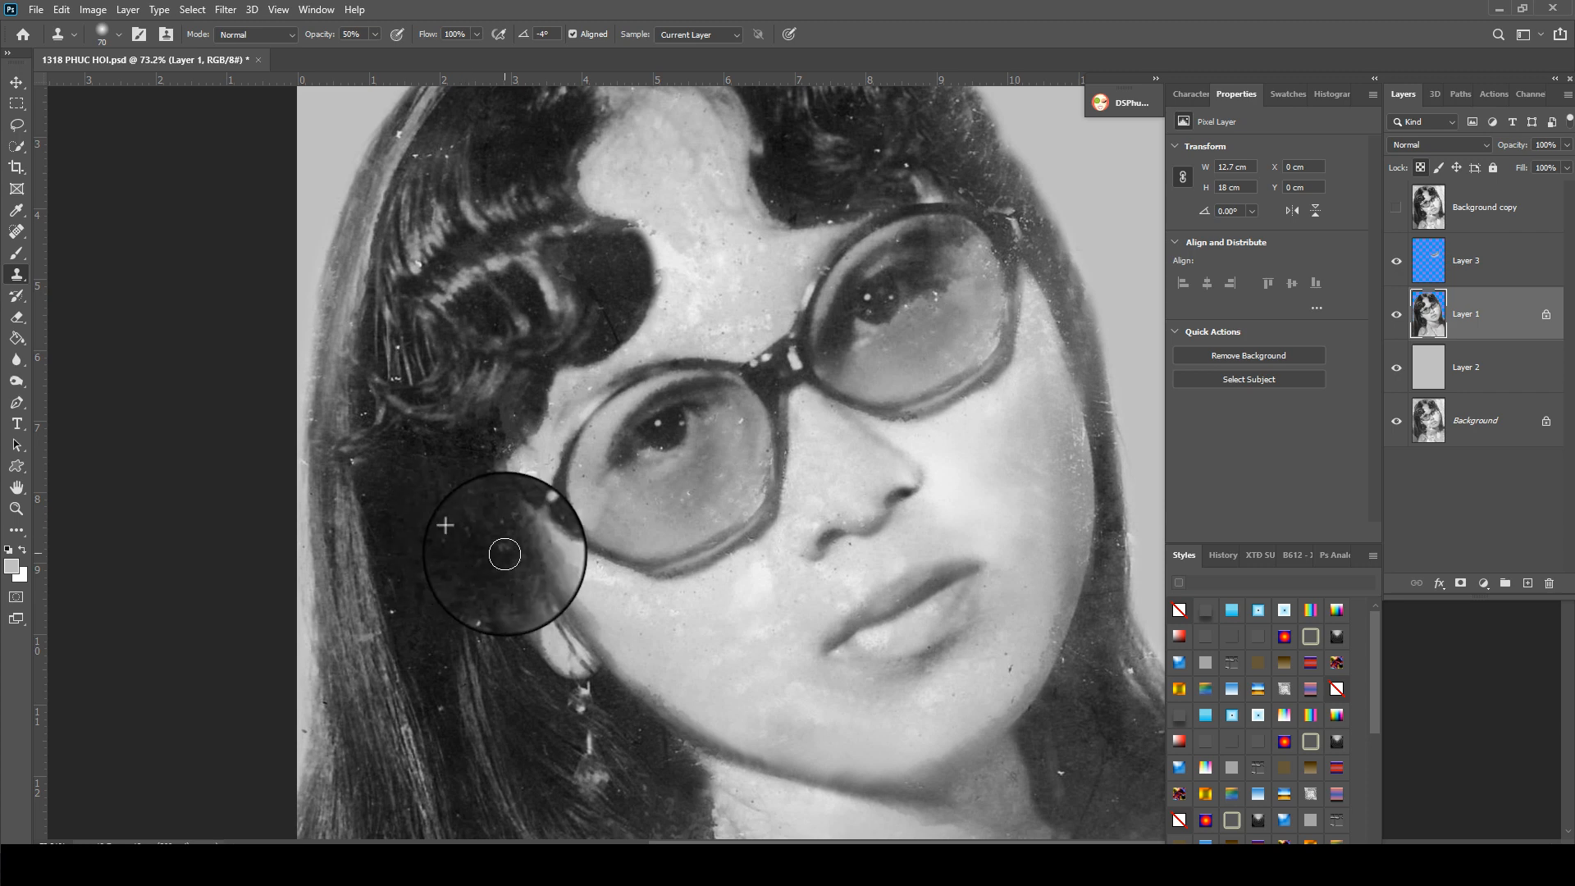
# - Smooth Layer 1 with Camera Raw noise reduction, raising Luminance past the midpoint and lowering Luminance Detail almost to its minimum
pyautogui.click(240, 8)
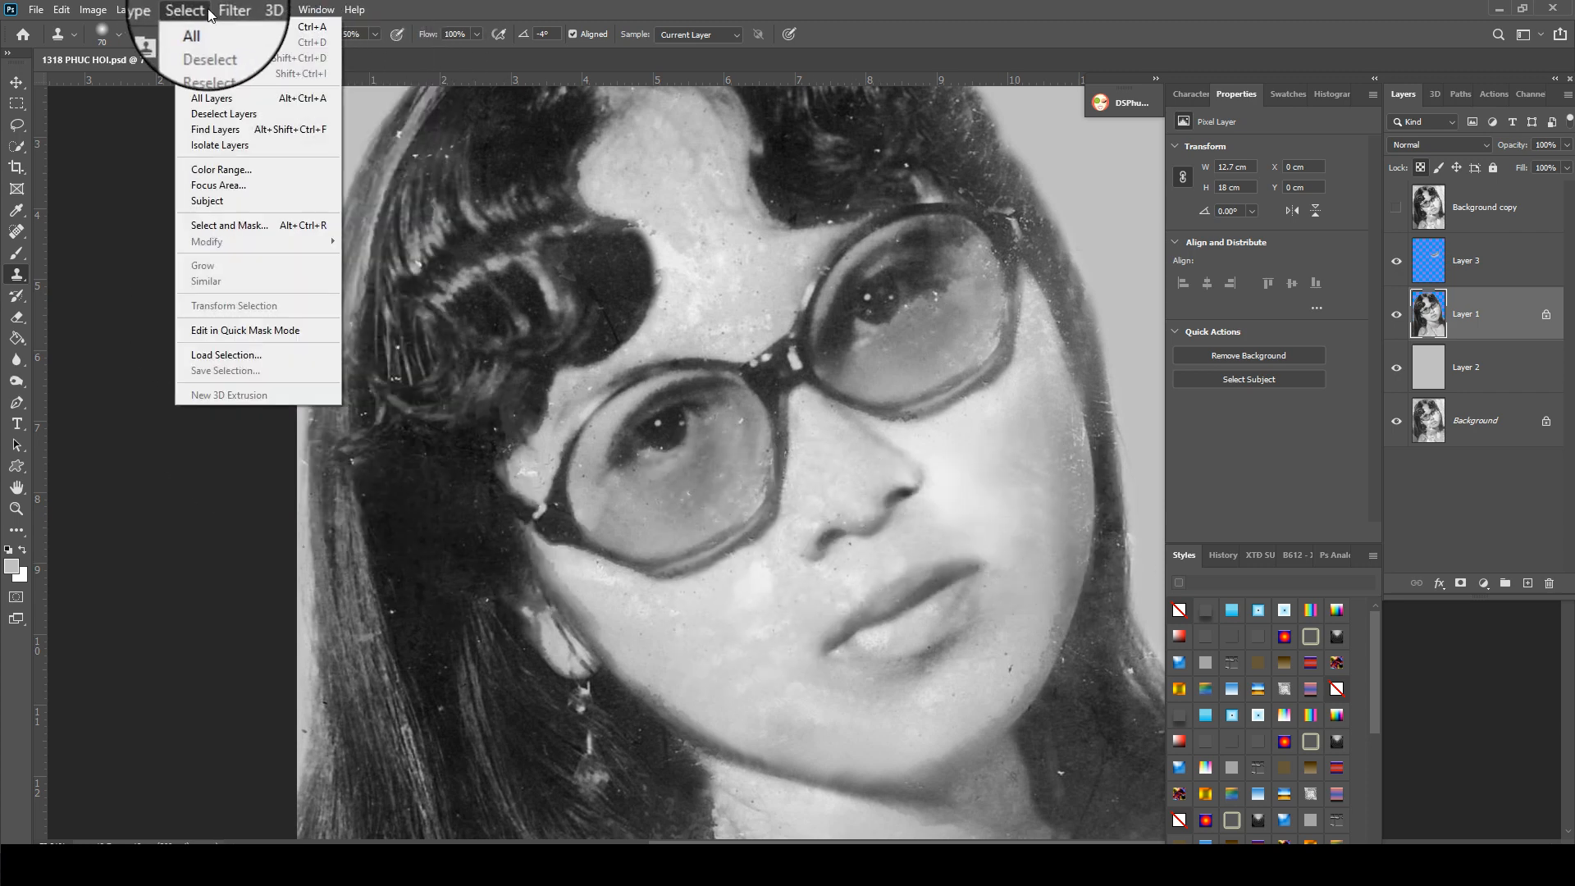
pyautogui.moveTo(278, 10)
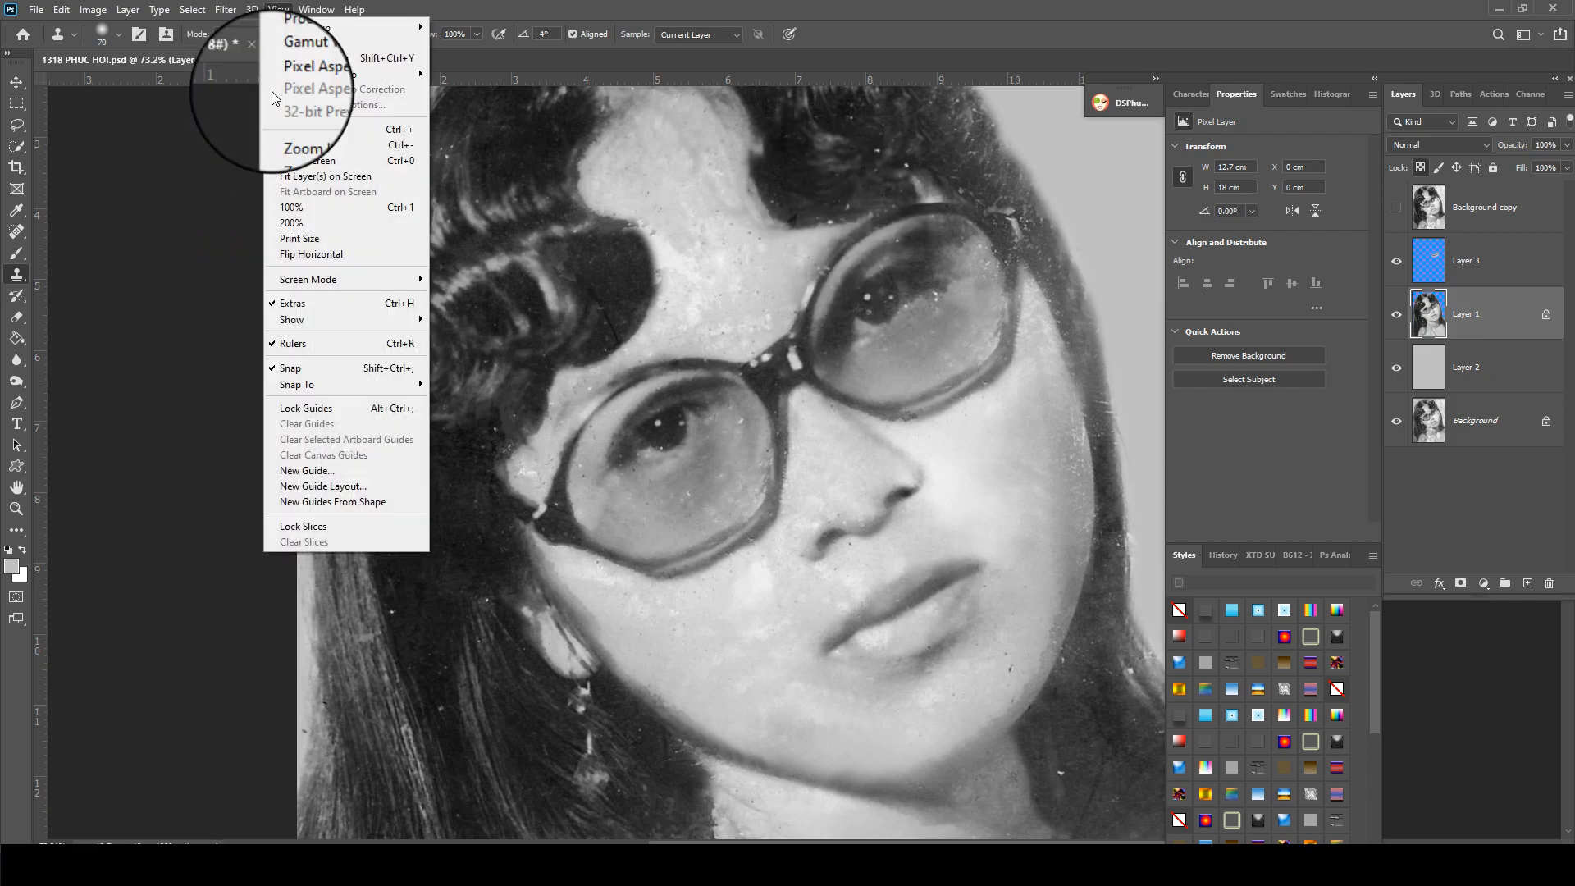
pyautogui.moveTo(231, 12)
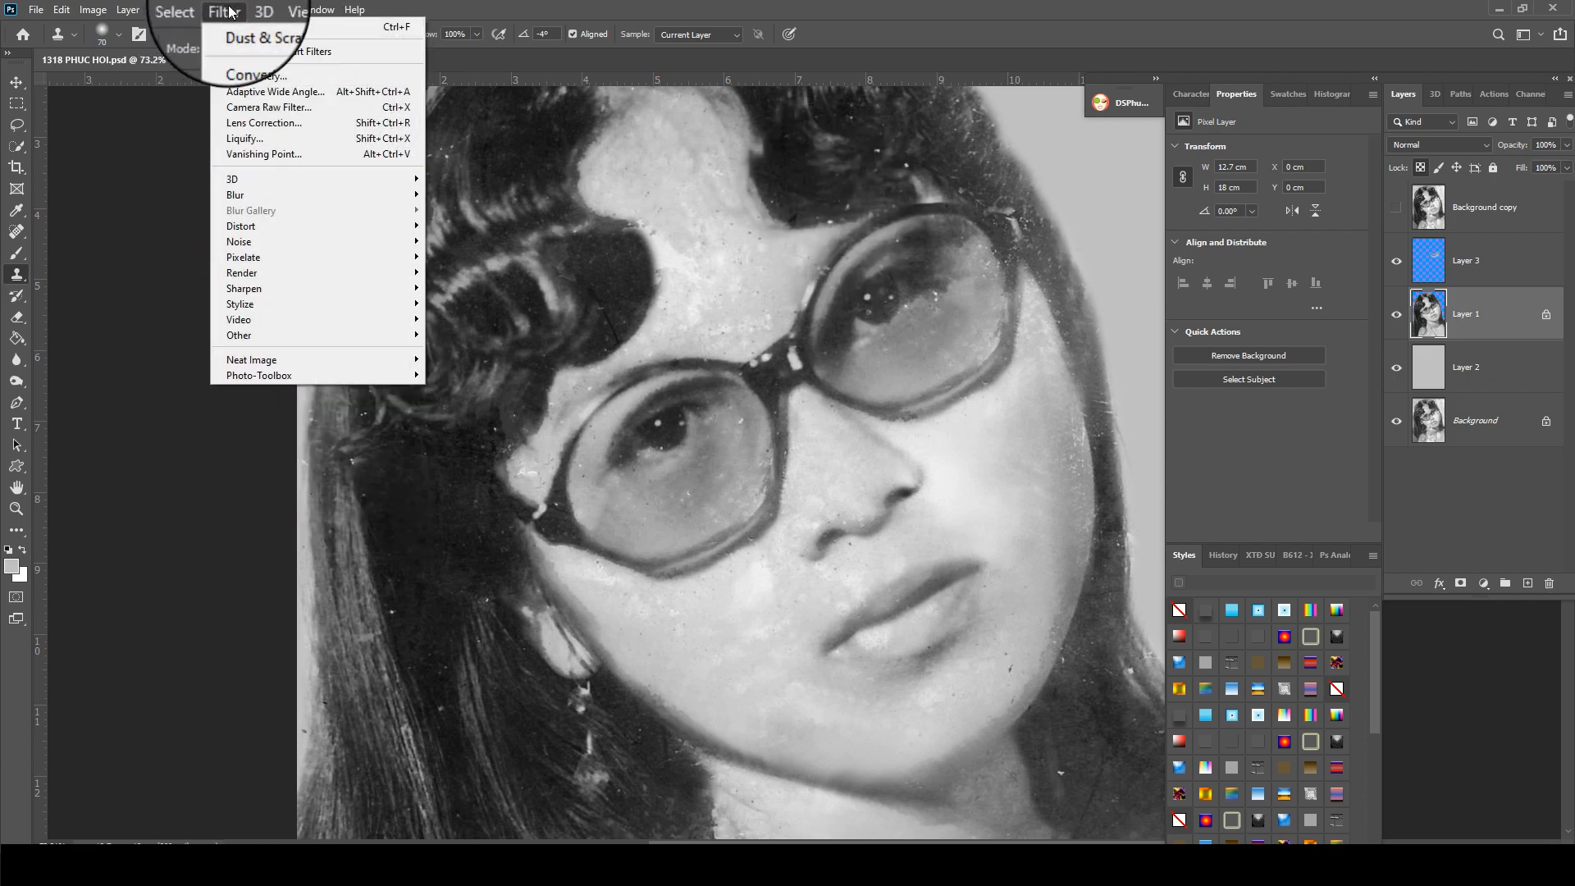
pyautogui.click(258, 106)
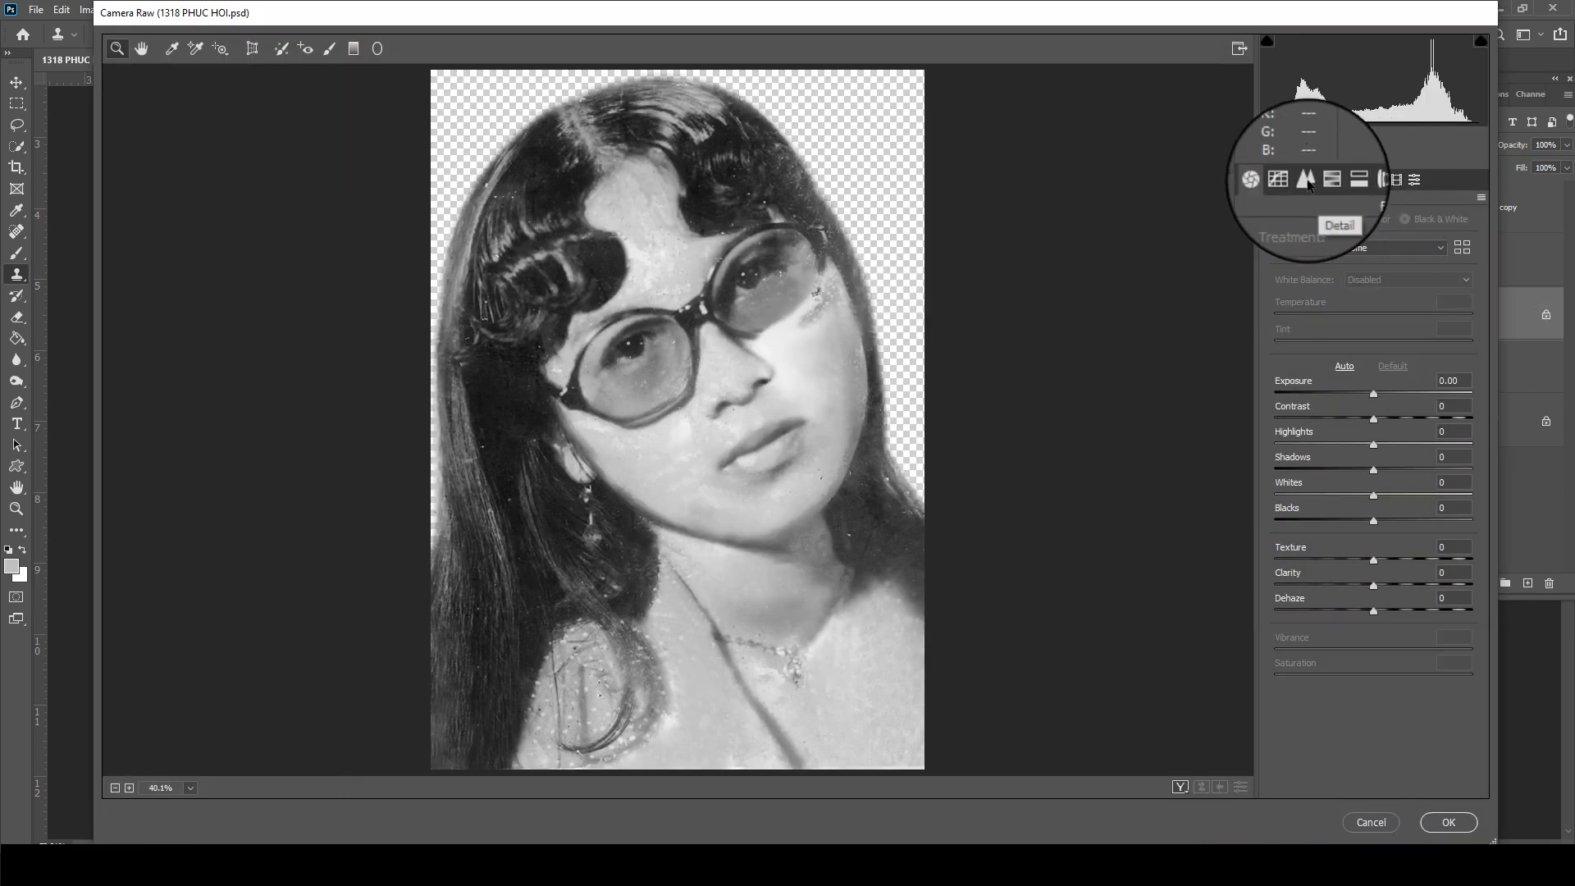
pyautogui.click(1305, 179)
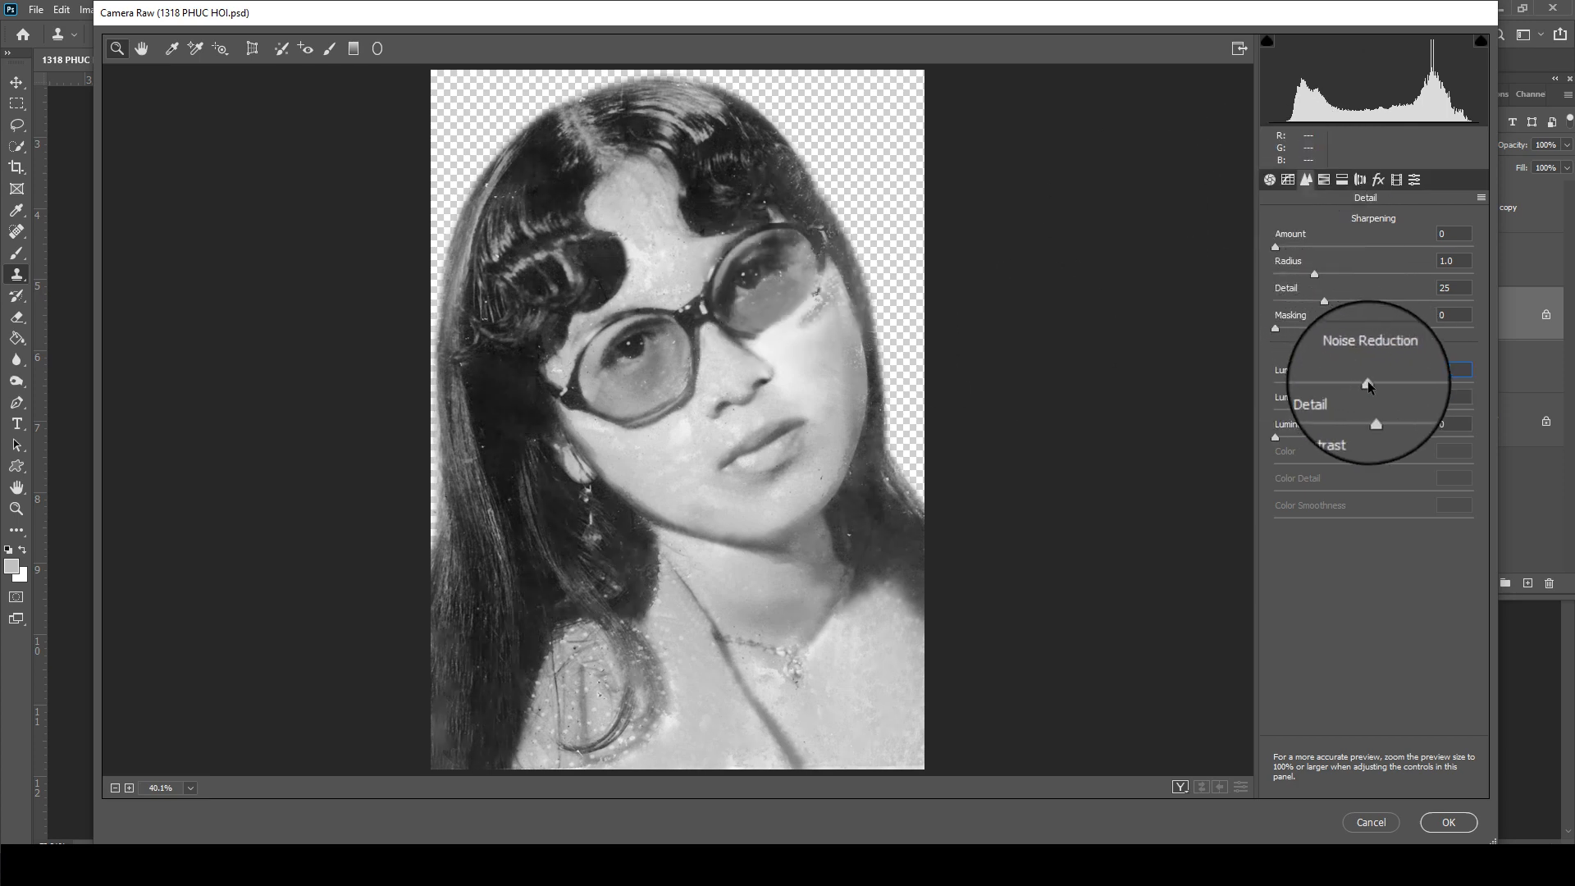
pyautogui.moveTo(1404, 412); pyautogui.dragTo(1283, 414)
pyautogui.moveTo(1369, 383); pyautogui.dragTo(1407, 386)
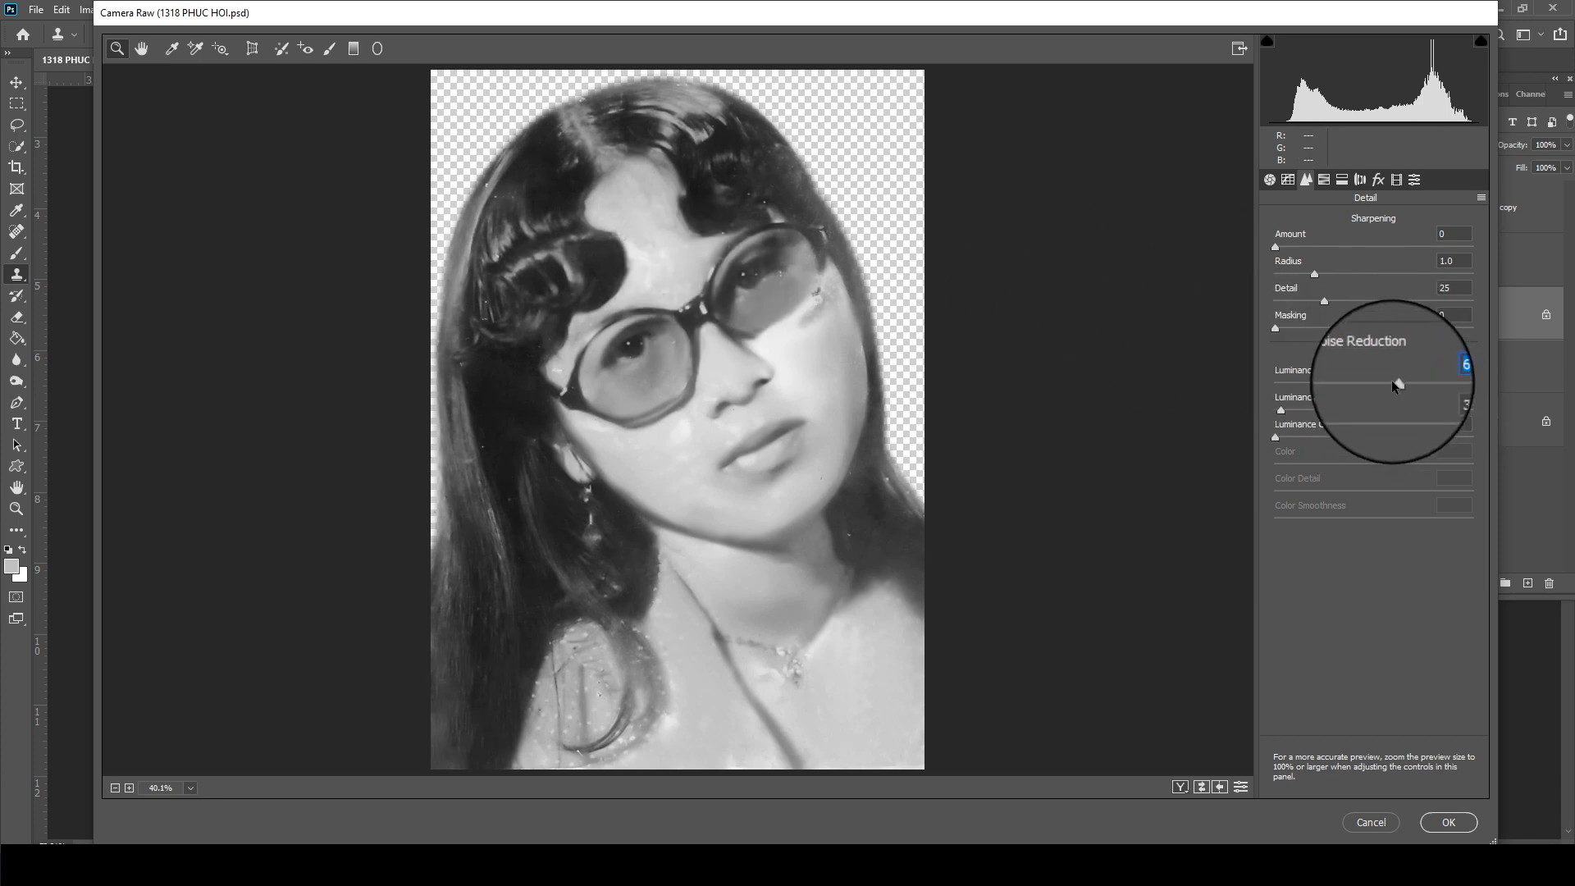
pyautogui.click(1448, 822)
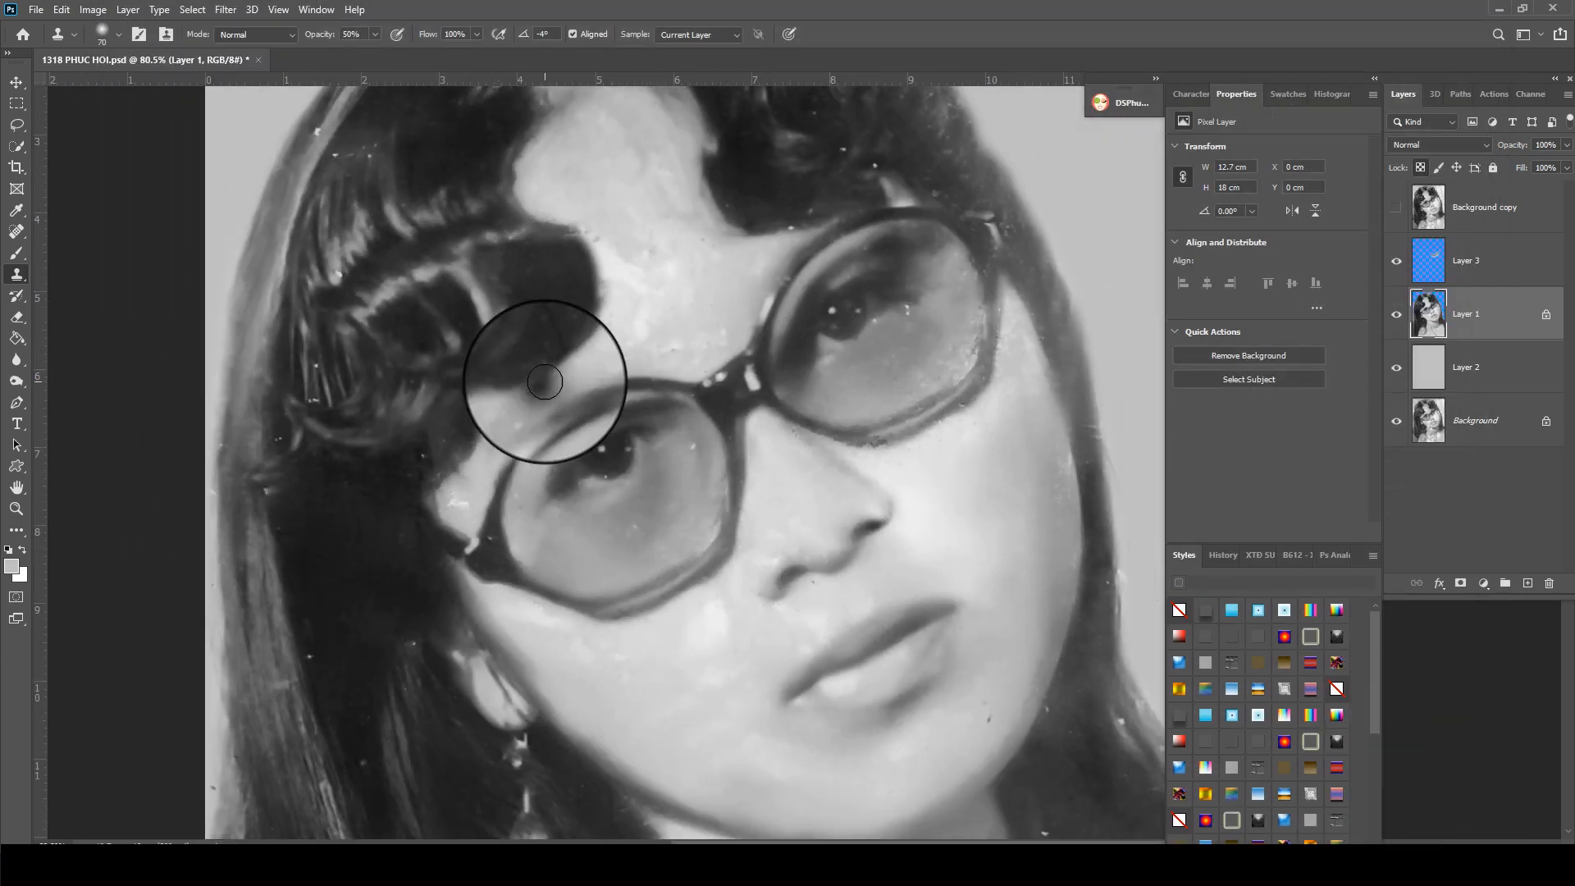
# - Reapply the last Camera Raw noise reduction to Layer 1
pyautogui.scroll(-3, 544, 380)
pyautogui.moveTo(900, 588); pyautogui.dragTo(861, 485)
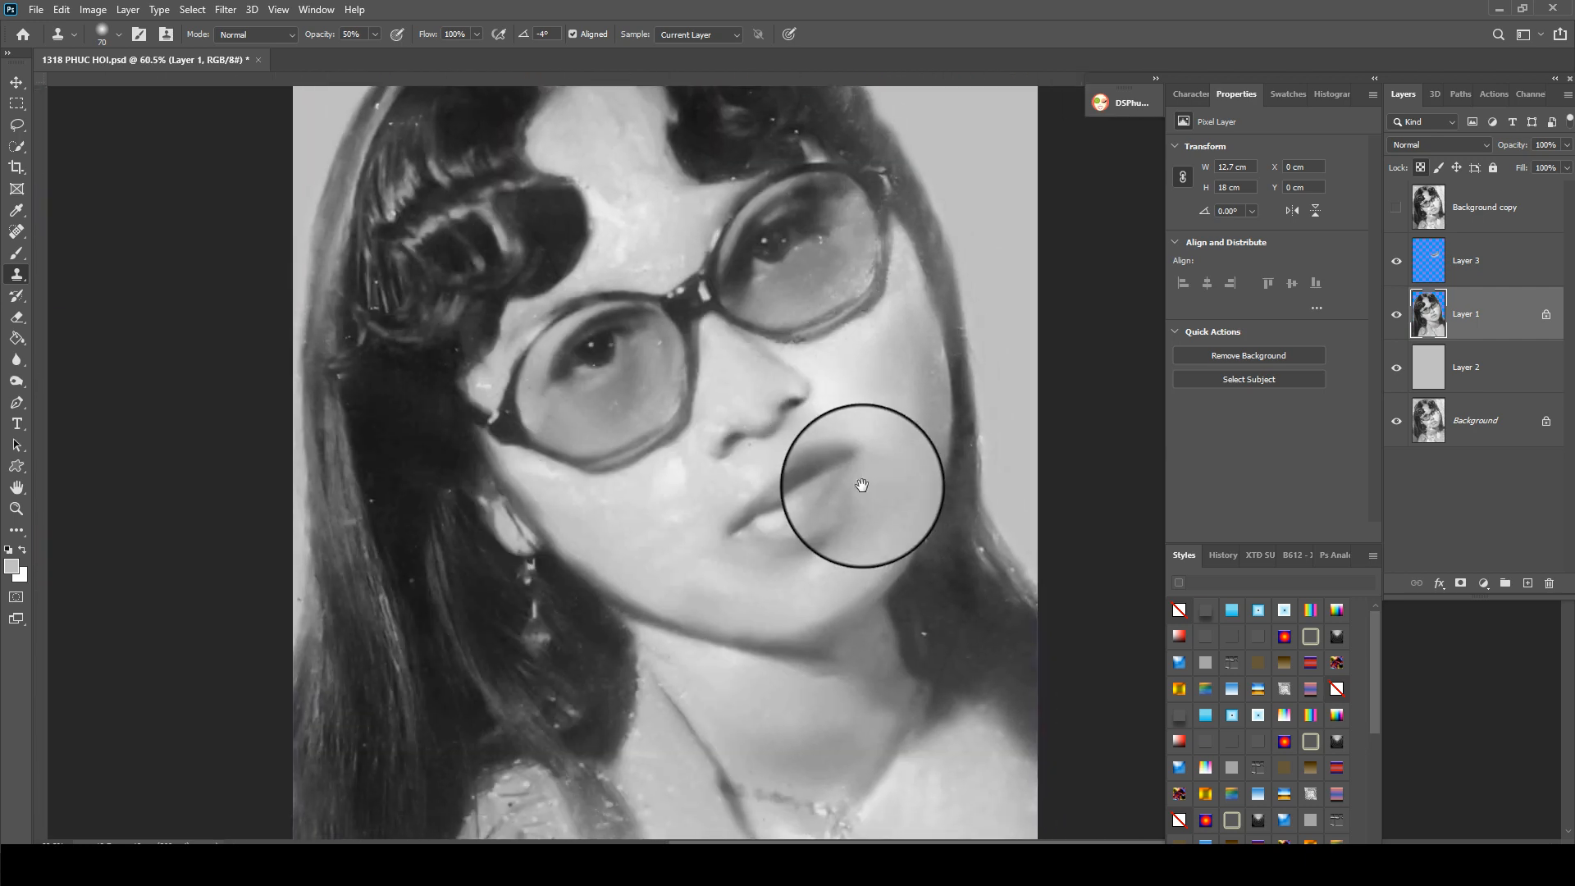
pyautogui.click(227, 11)
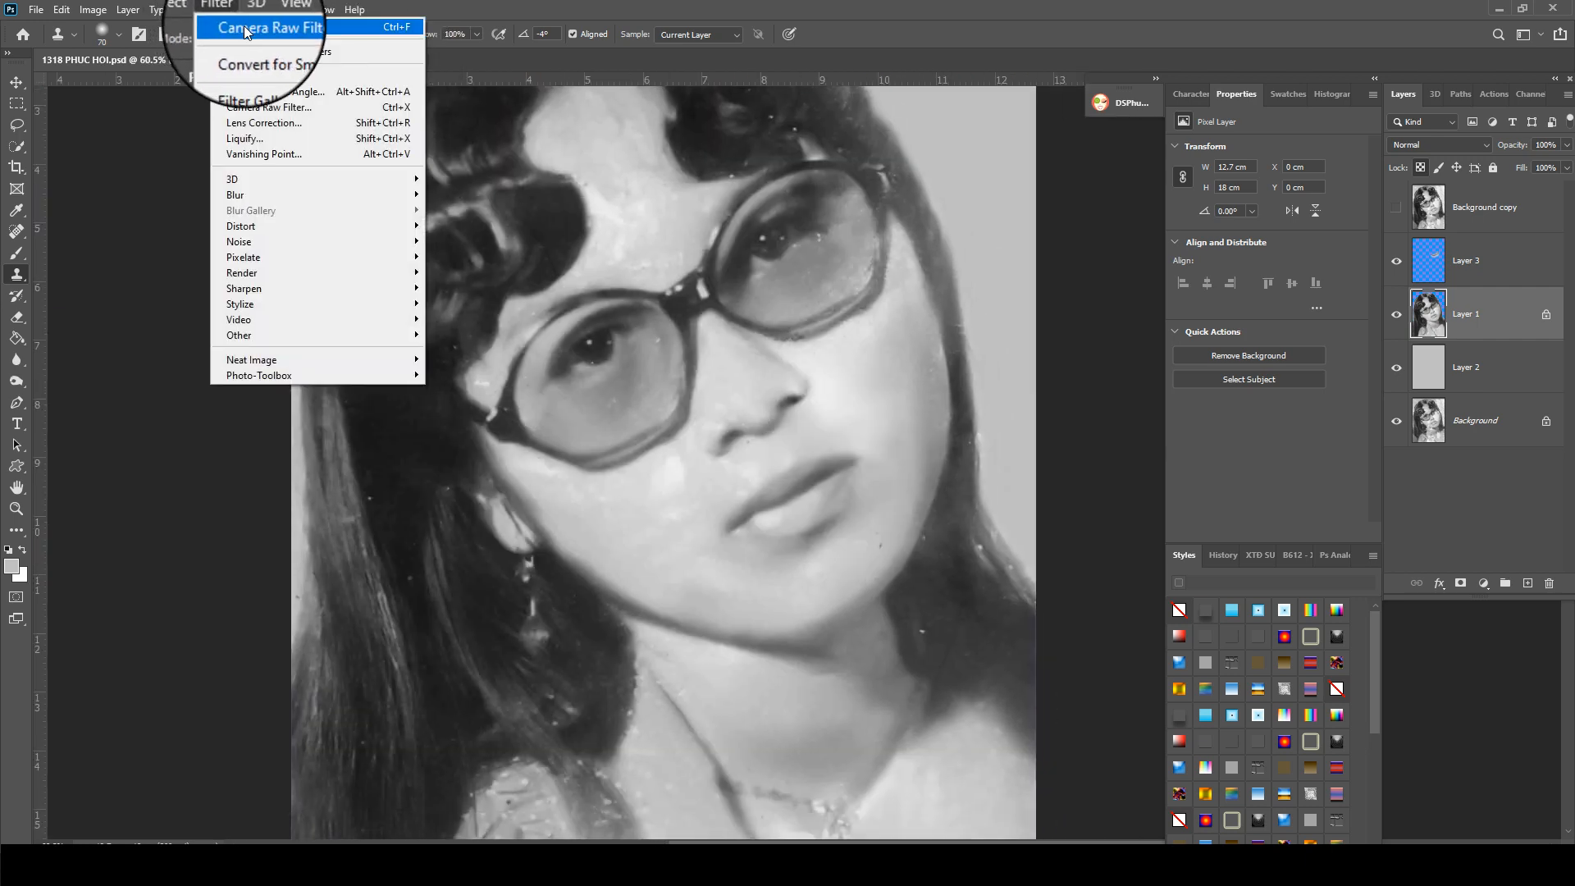
pyautogui.press('Escape')
pyautogui.scroll(-3, 843, 281)
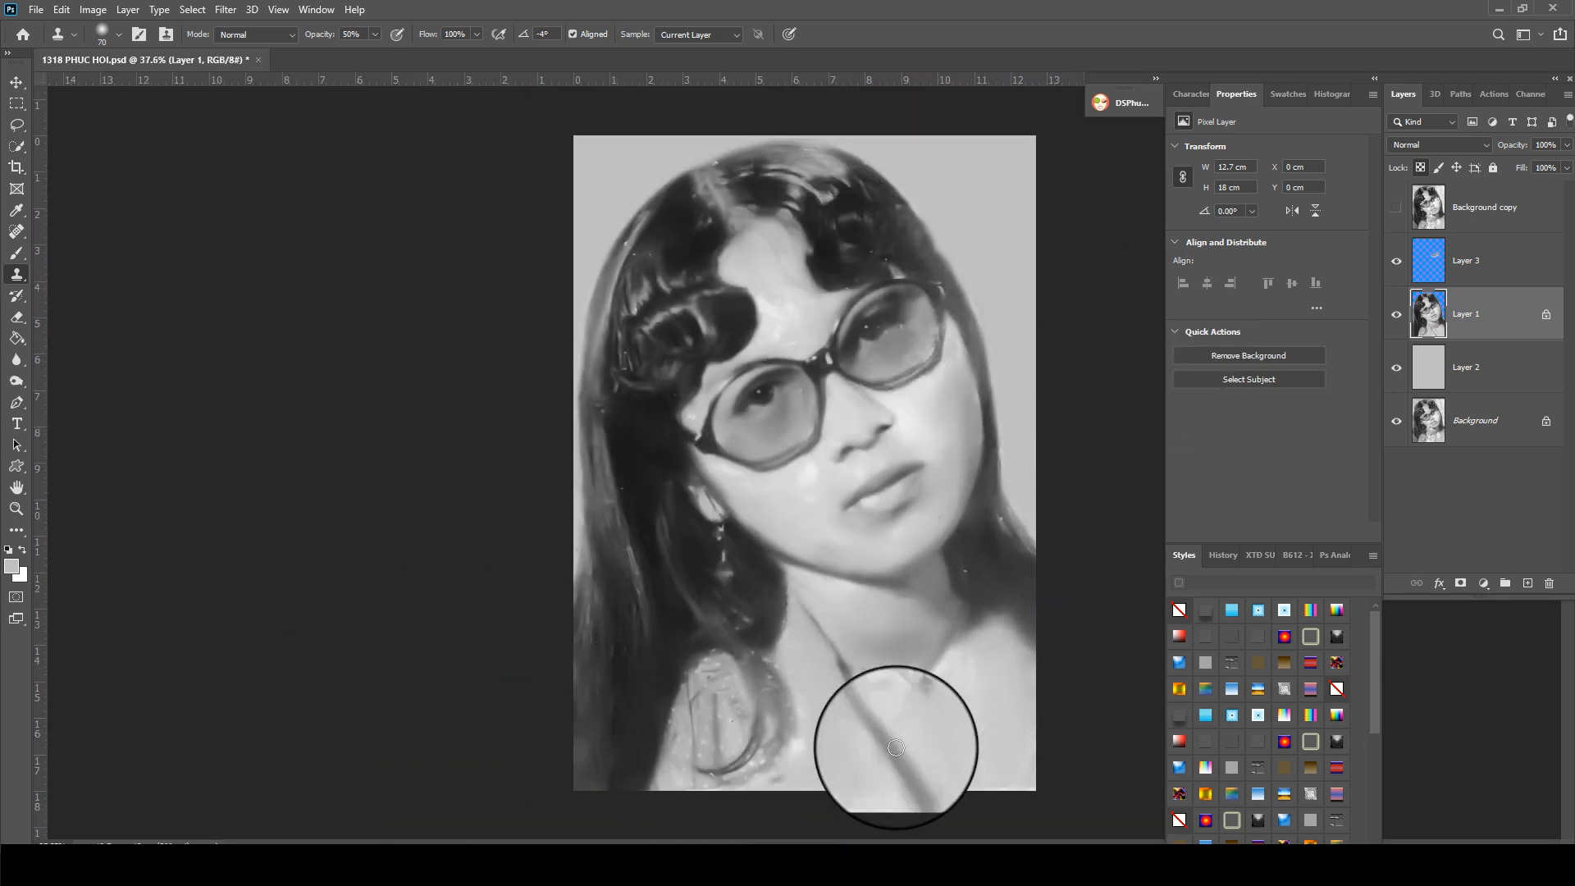
# - Darken the midtones of Layer 1 with Levels and adjust its tones with Curves
pyautogui.click(83, 10)
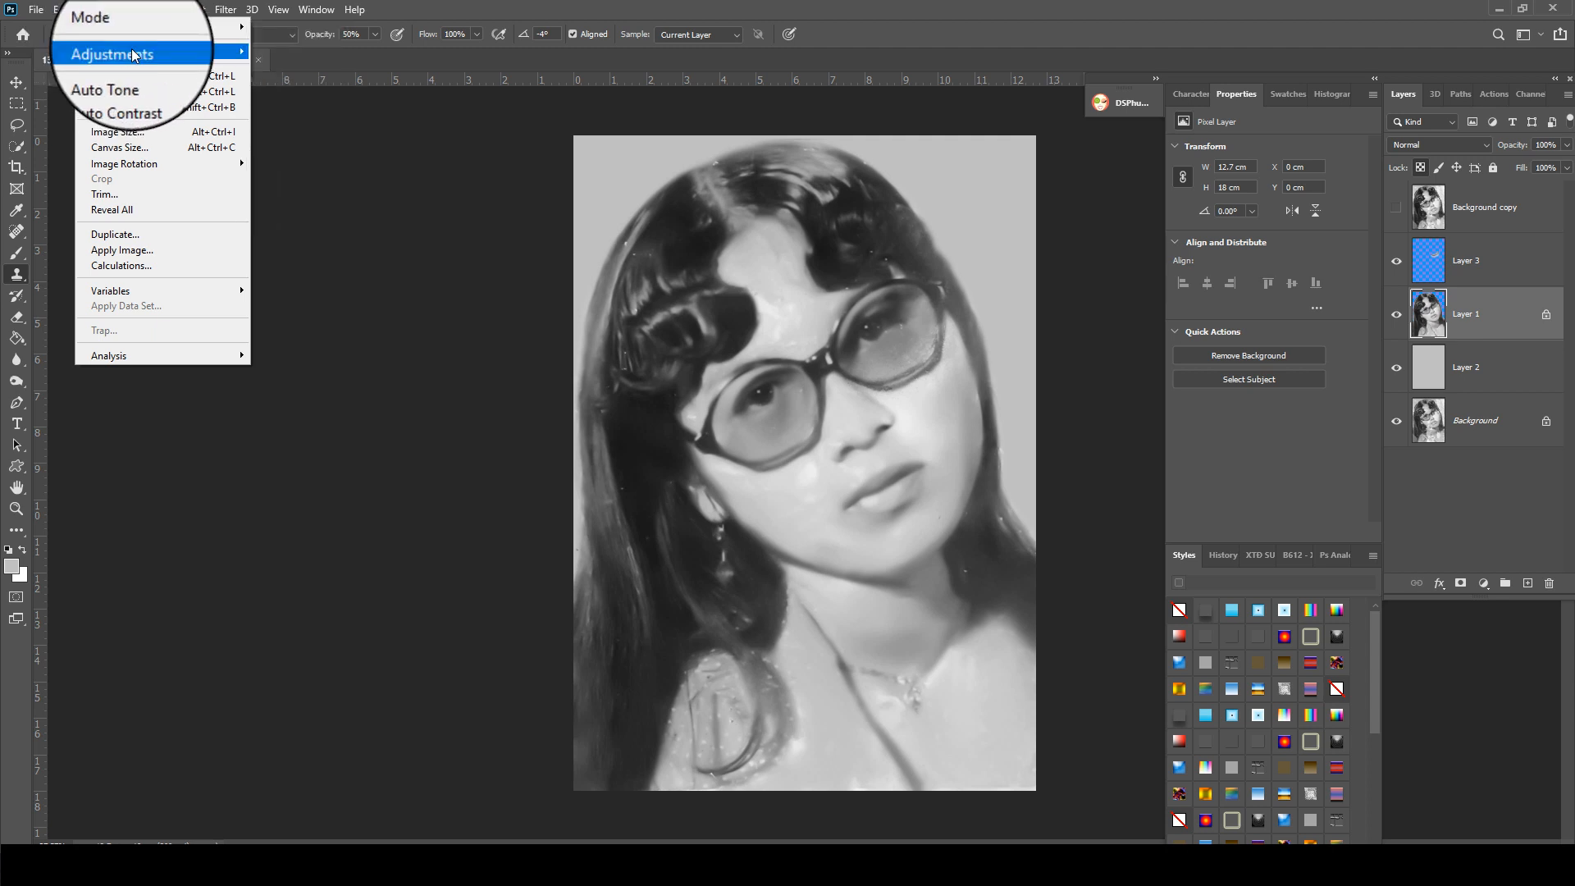
pyautogui.moveTo(123, 52)
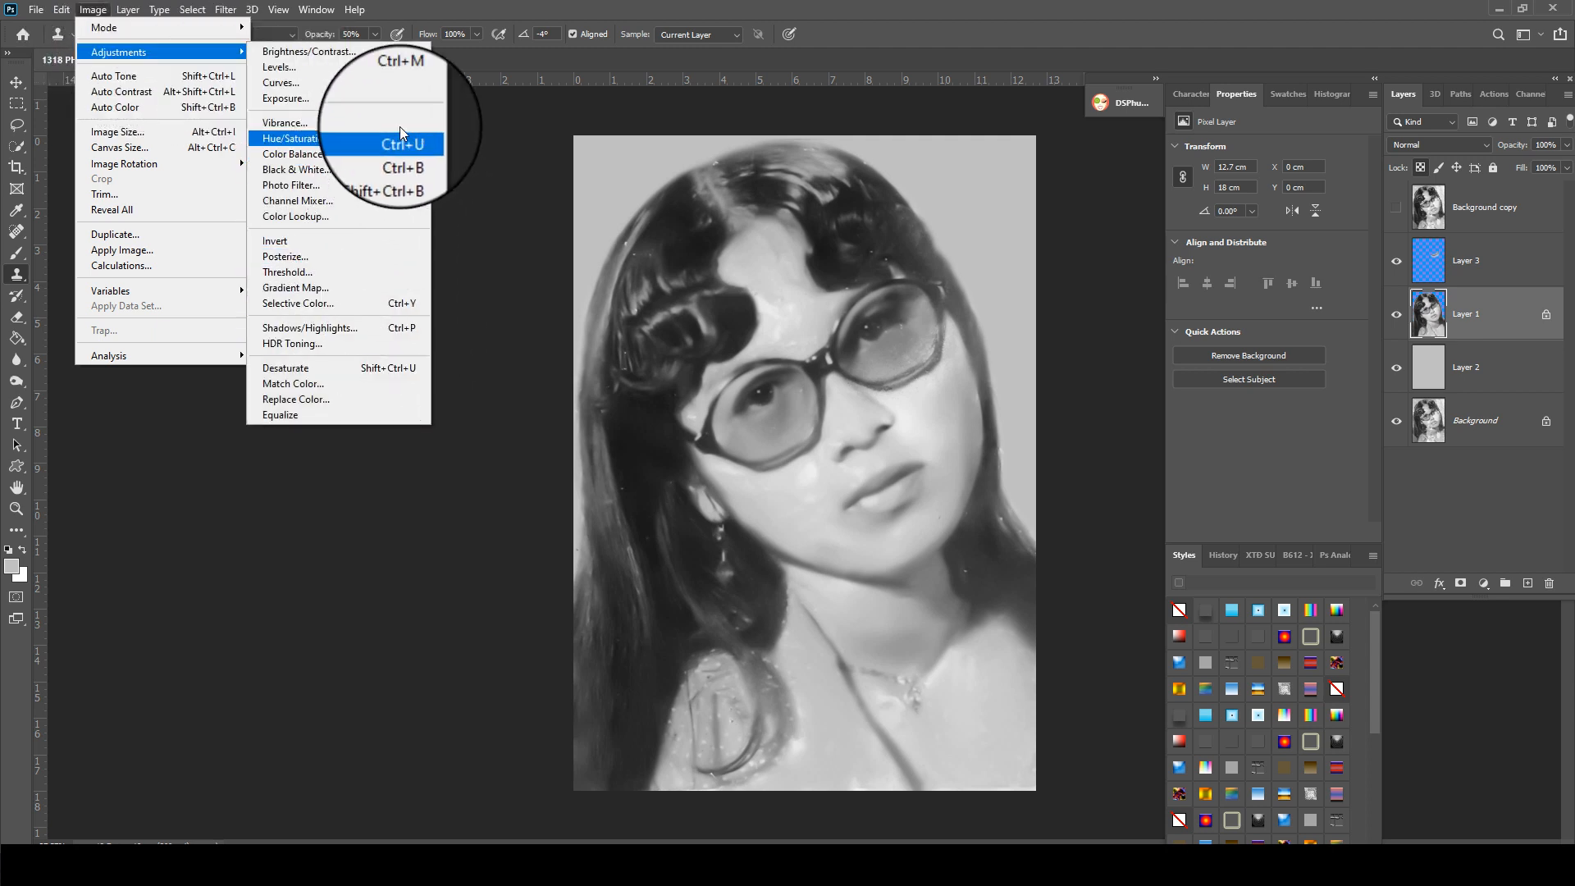
pyautogui.click(360, 67)
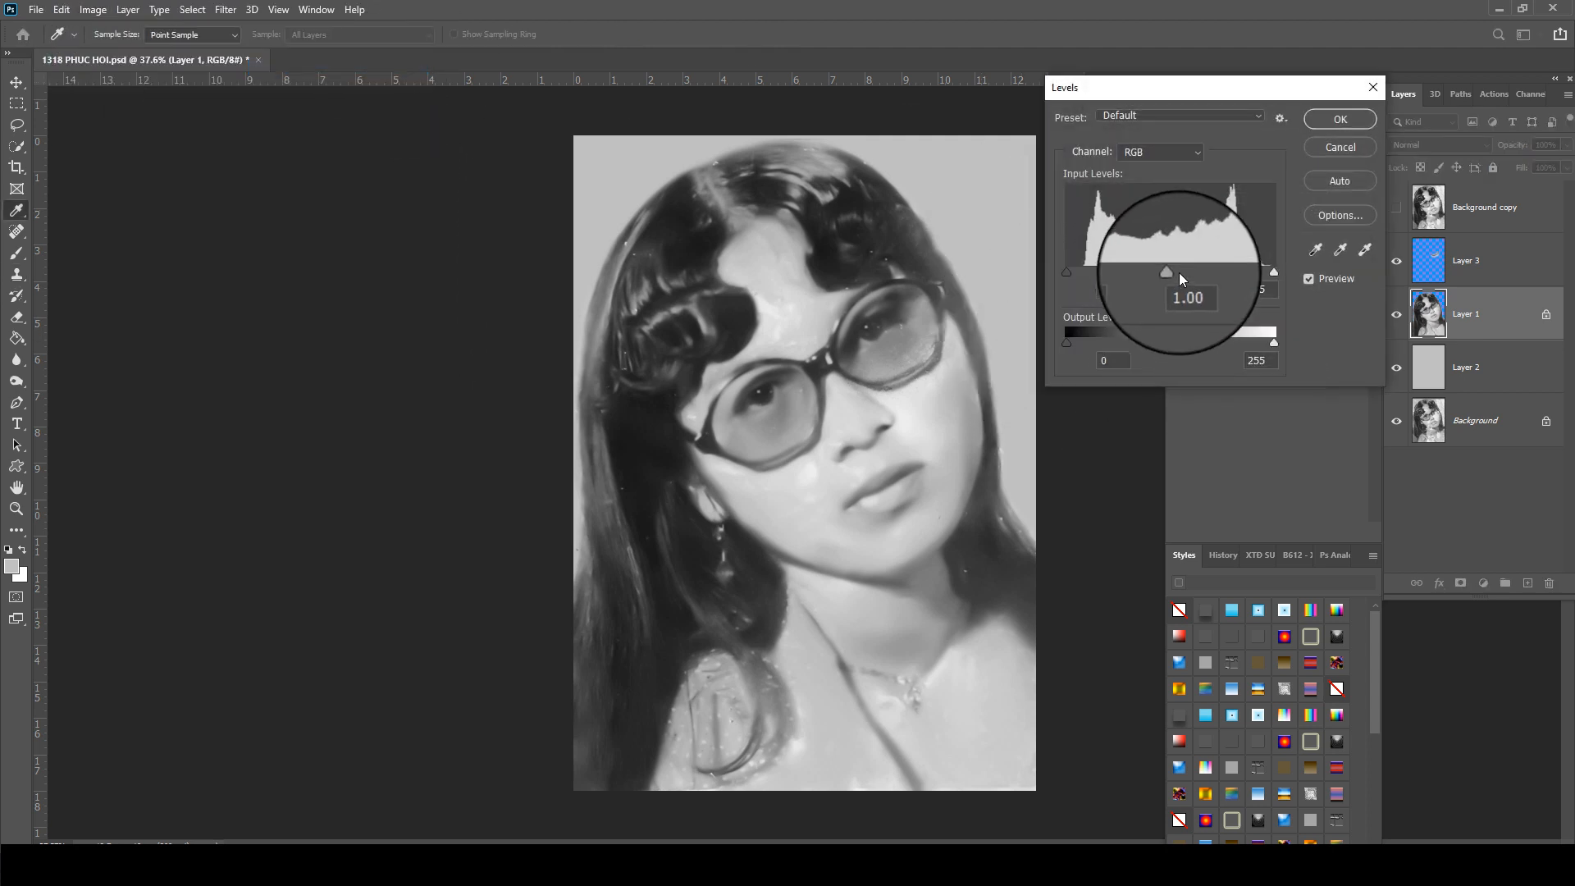
pyautogui.moveTo(1178, 272); pyautogui.dragTo(1193, 277)
pyautogui.press('Return')
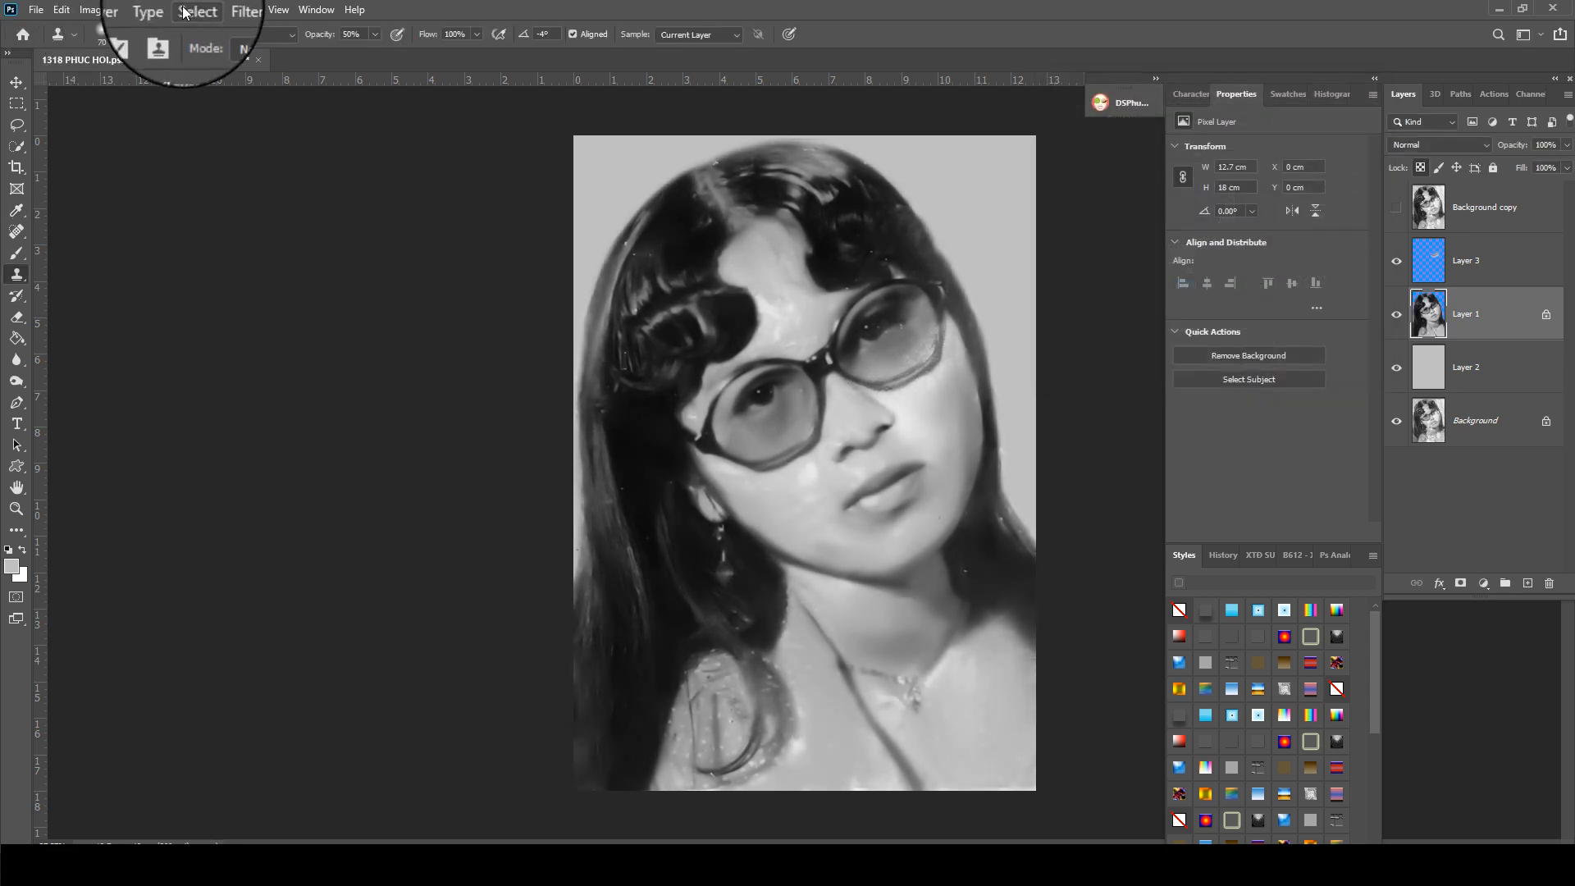
pyautogui.click(93, 9)
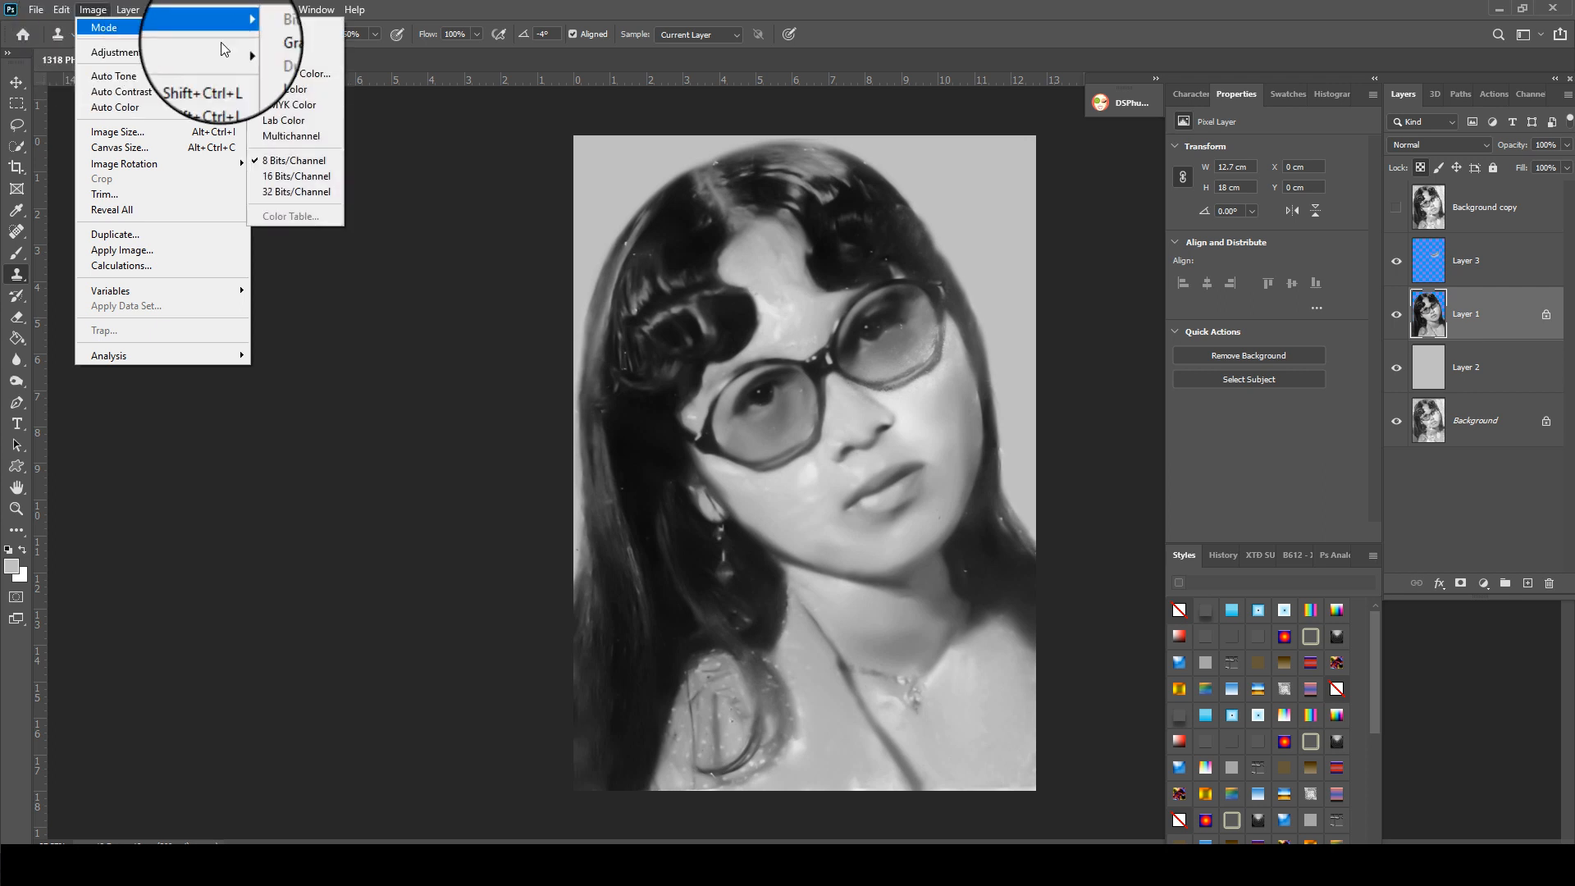
pyautogui.moveTo(197, 52)
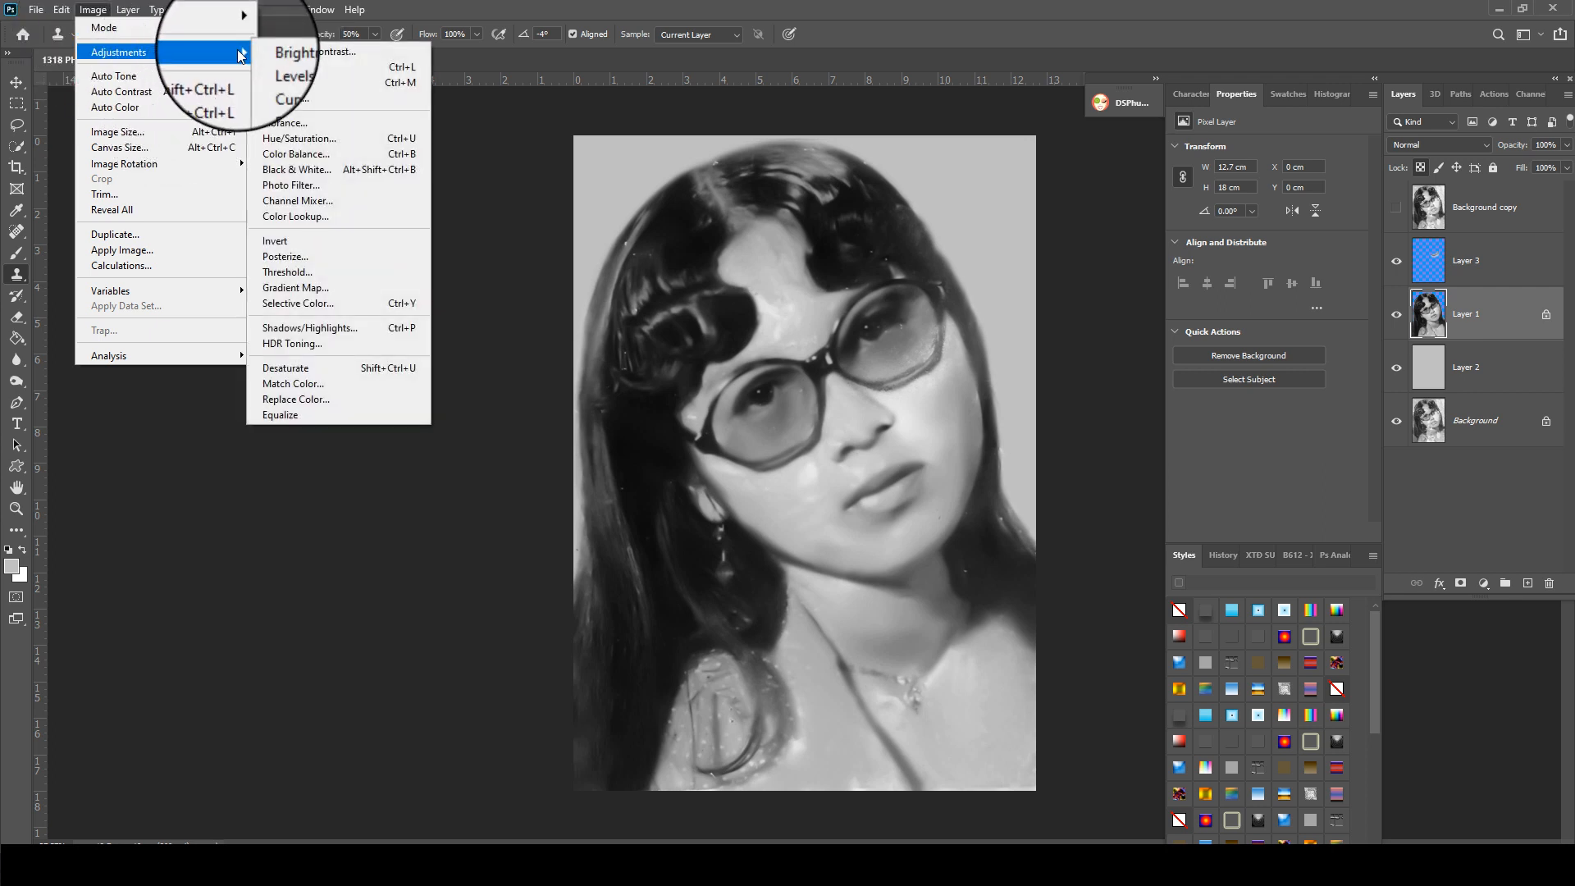
pyautogui.click(366, 87)
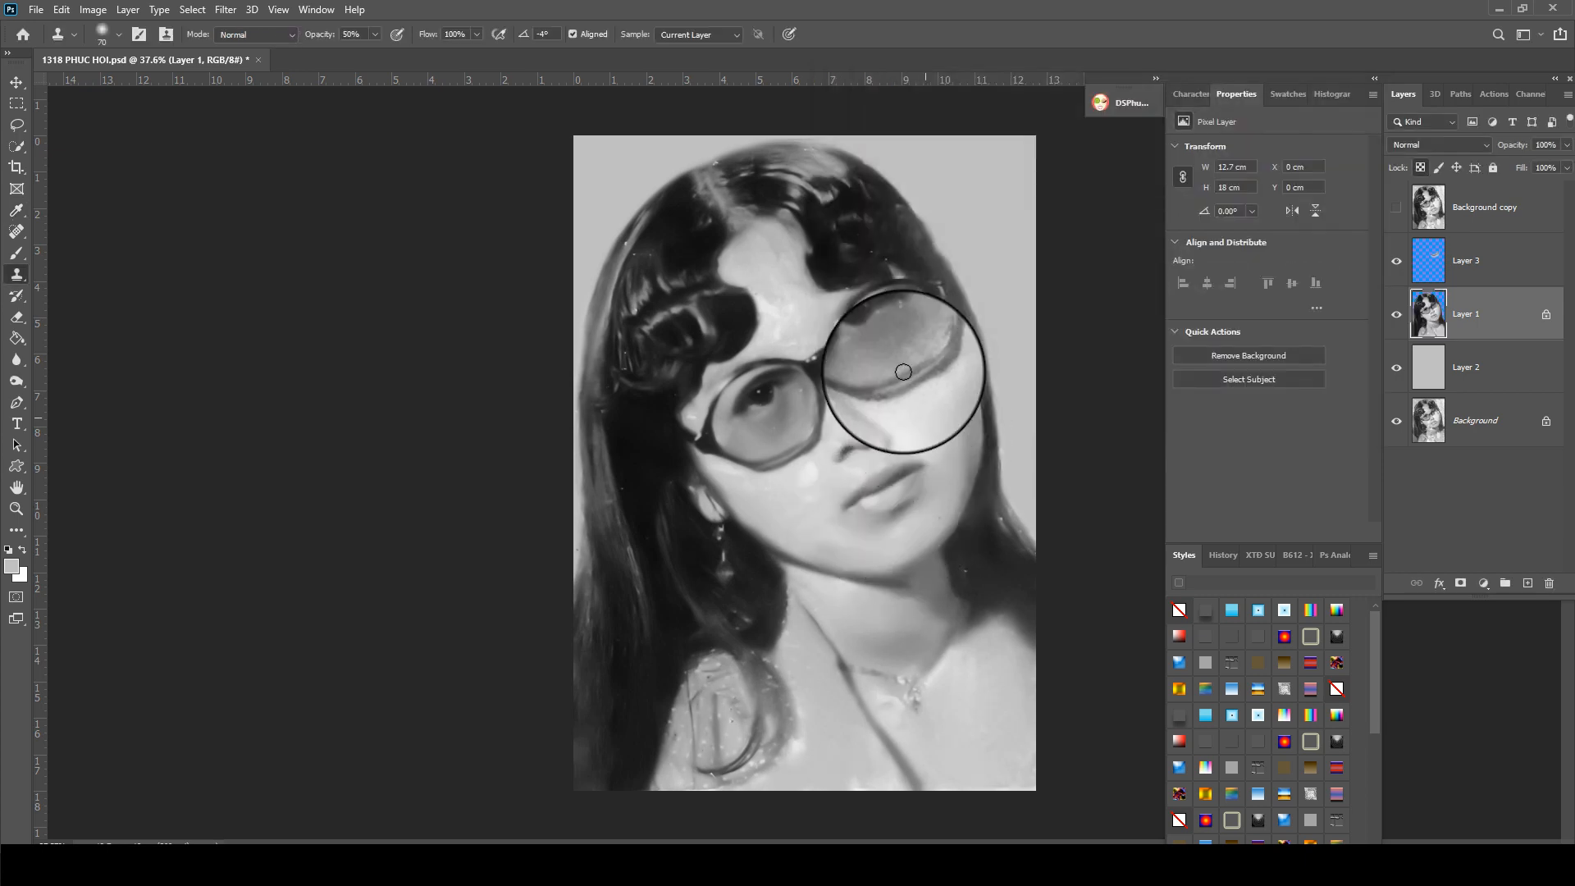
# - Clone skin over the mottled forehead beside the fringe and merge Layer 3 down into Layer 1
pyautogui.scroll(3, 825, 353)
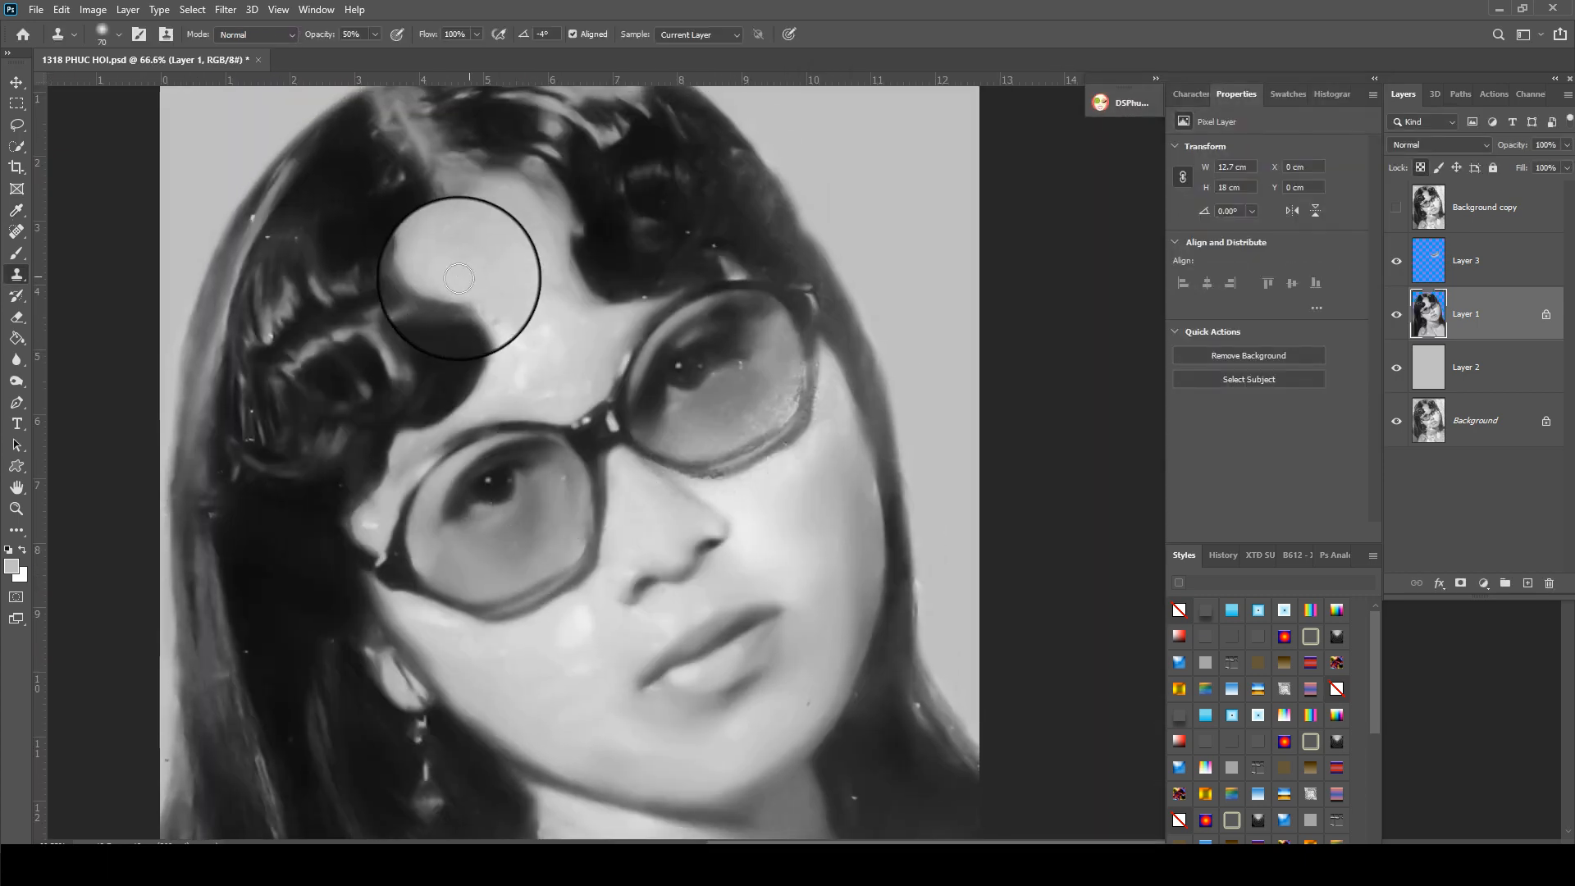
pyautogui.moveTo(492, 306)
pyautogui.mouseDown()
pyautogui.moveTo(526, 261)
pyautogui.moveTo(486, 261)
pyautogui.moveTo(504, 291)
pyautogui.moveTo(545, 277)
pyautogui.moveTo(533, 286)
pyautogui.moveTo(558, 331)
pyautogui.moveTo(571, 302)
pyautogui.moveTo(544, 321)
pyautogui.moveTo(537, 278)
pyautogui.moveTo(530, 354)
pyautogui.mouseUp()
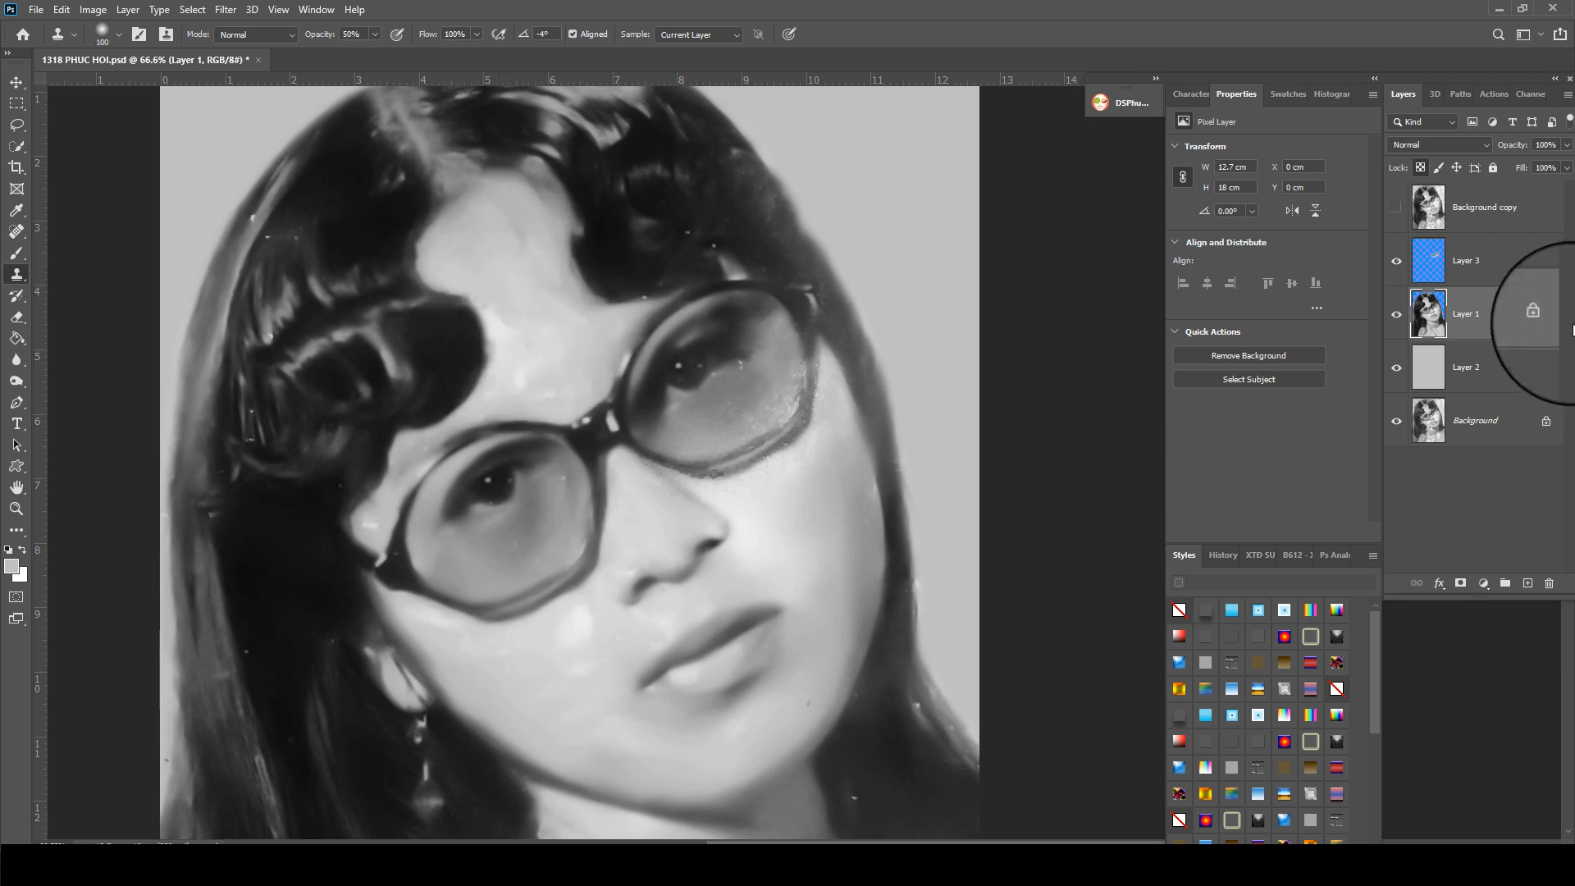
pyautogui.click(1491, 253)
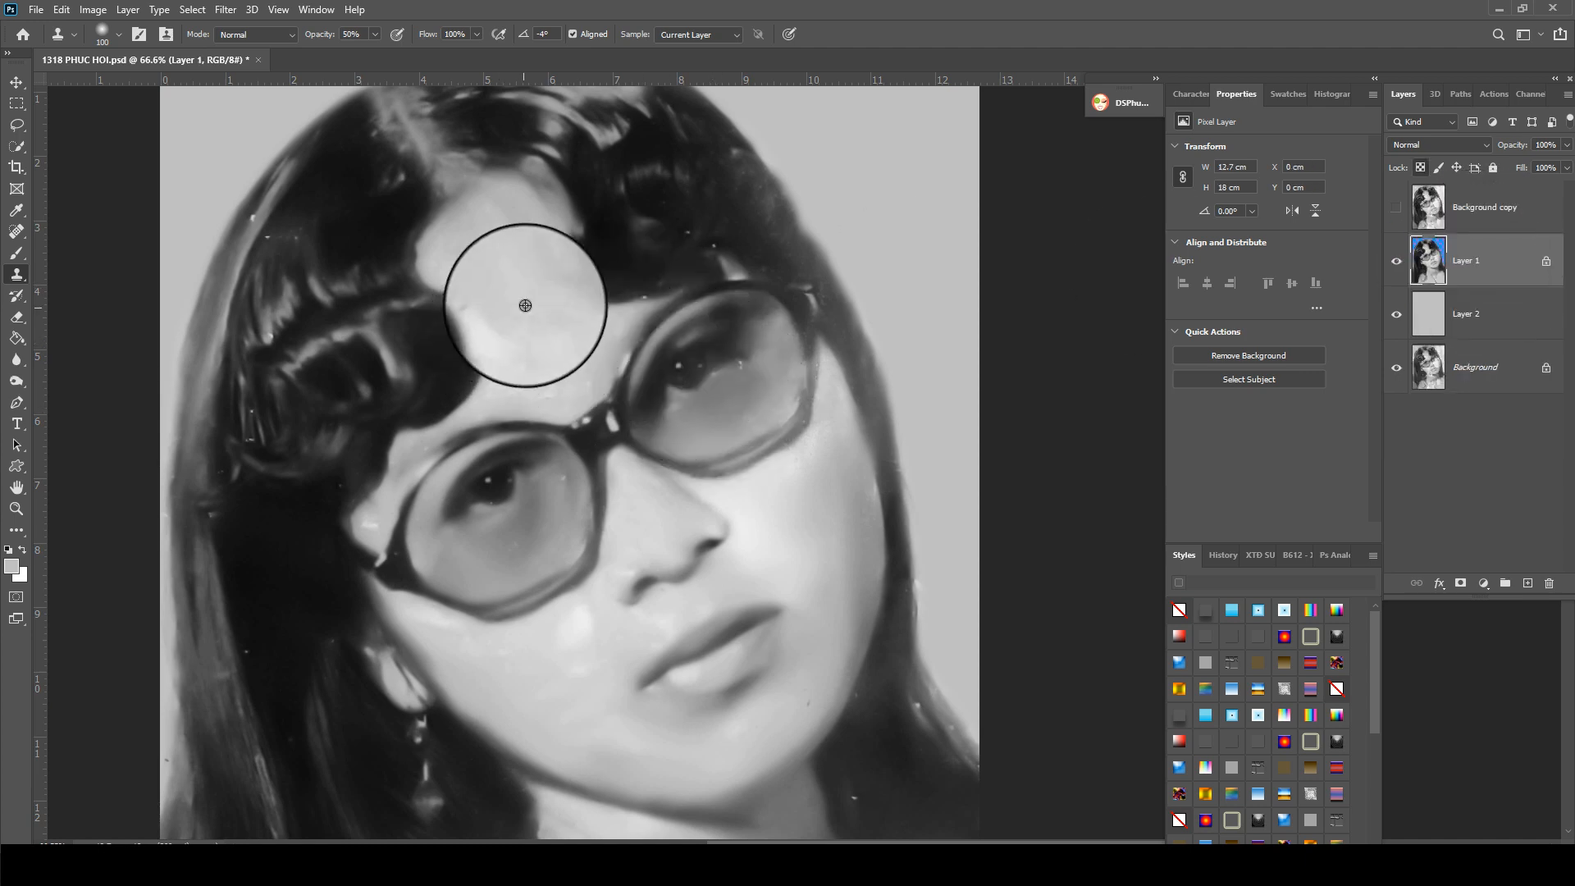
# - Clone smooth skin over the uneven patches in the middle of the forehead with a 100-pixel brush at 50% opacity
pyautogui.moveTo(509, 267); pyautogui.dragTo(511, 319)
pyautogui.keyDown('alt'); pyautogui.click(548, 330); pyautogui.keyUp('alt')
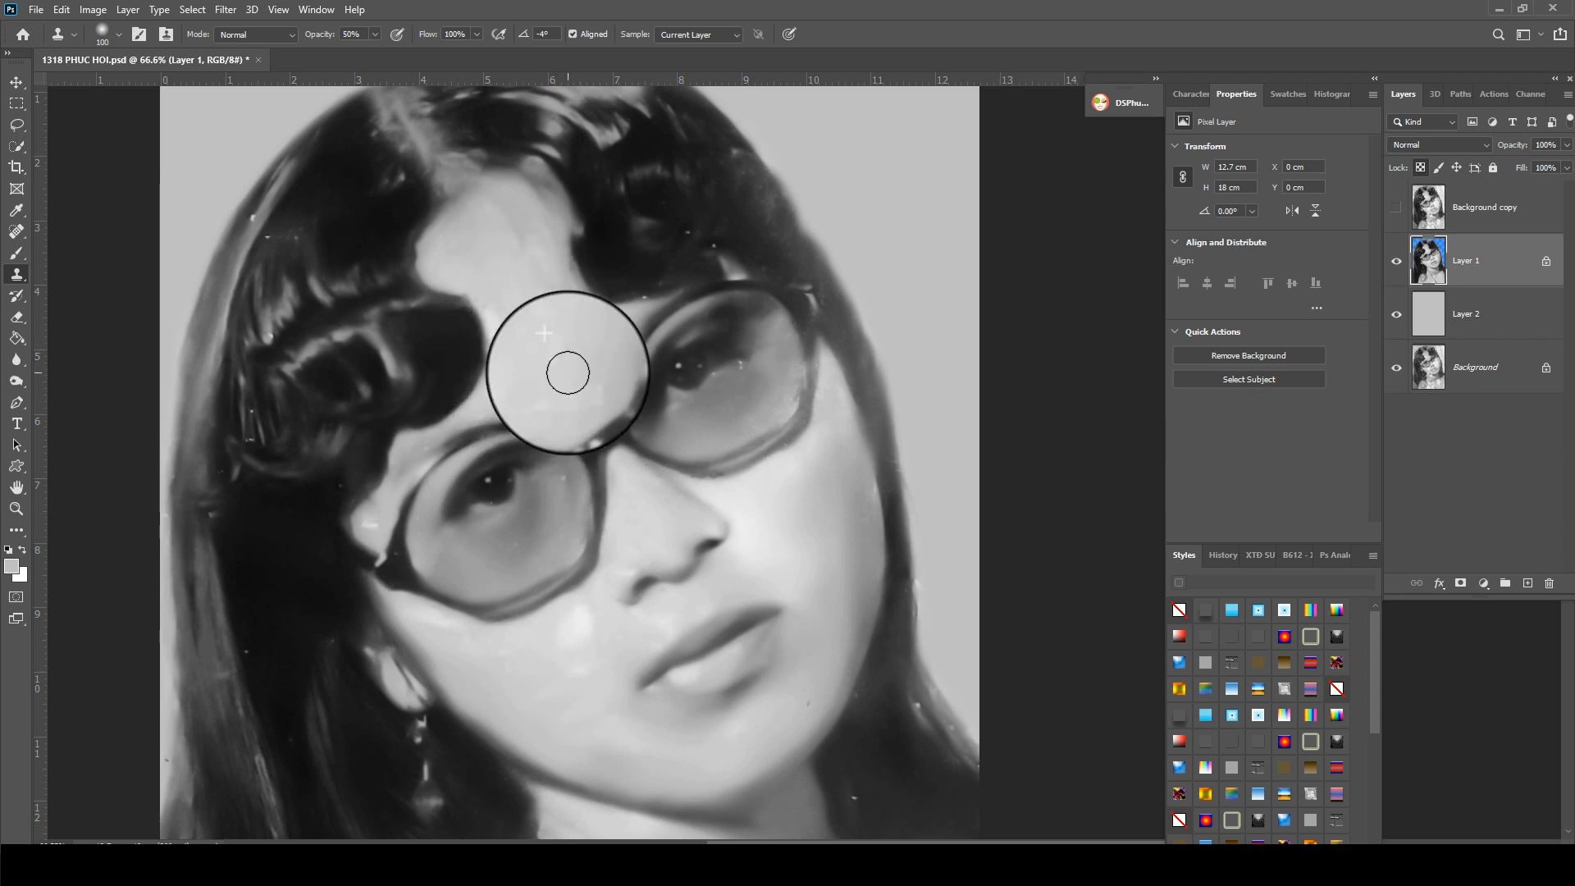
pyautogui.click(567, 373)
pyautogui.keyDown('alt'); pyautogui.click(475, 256); pyautogui.keyUp('alt')
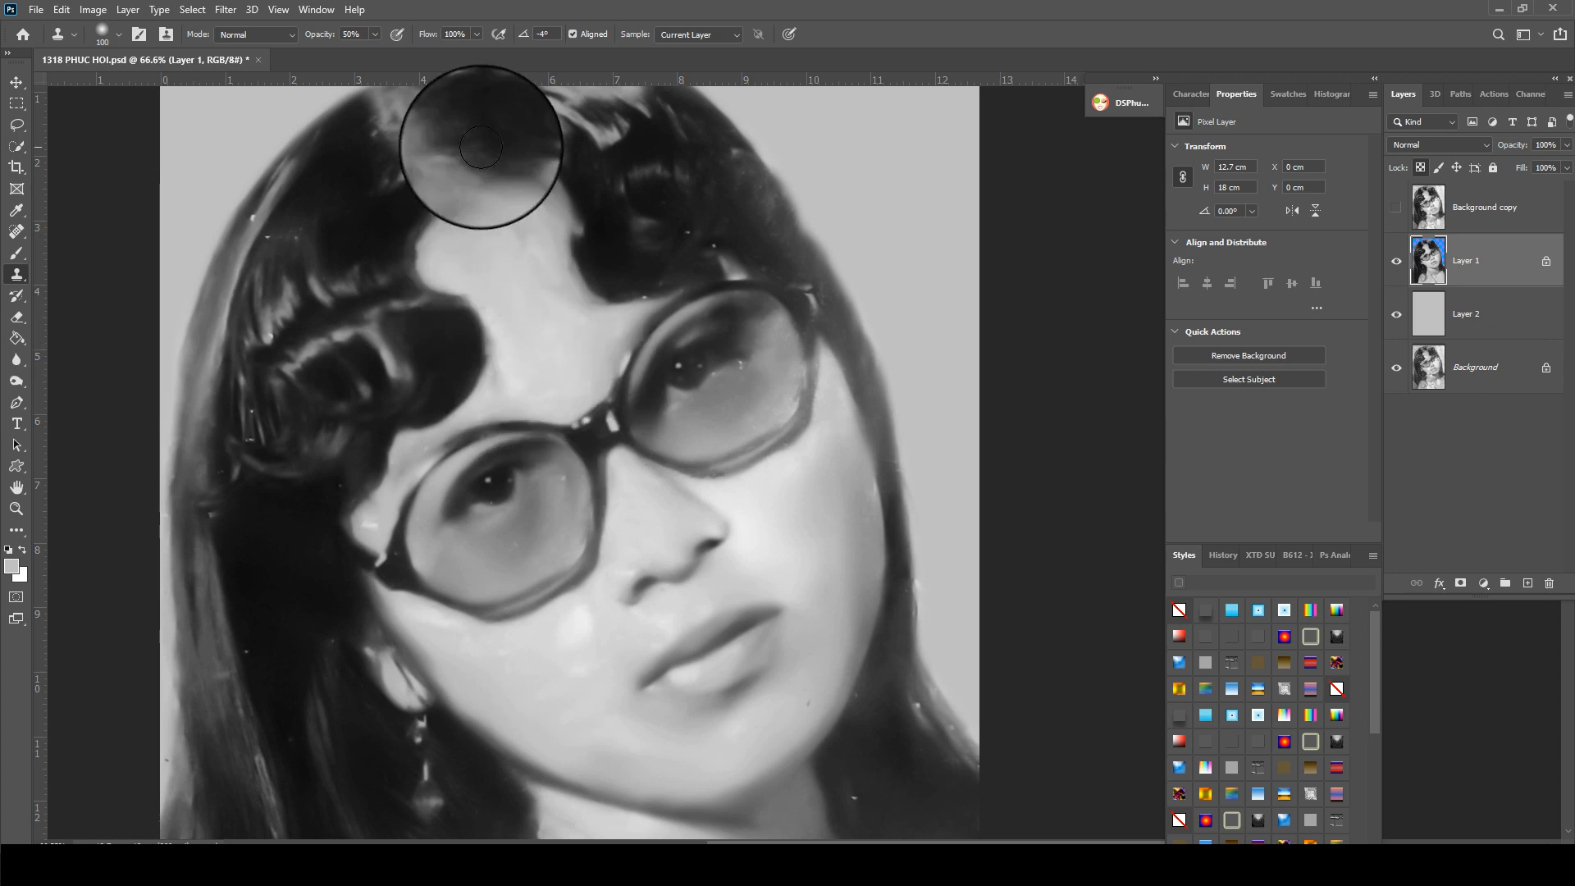
pyautogui.keyDown('alt'); pyautogui.click(507, 276); pyautogui.keyUp('alt')
pyautogui.moveTo(535, 282); pyautogui.dragTo(535, 293)
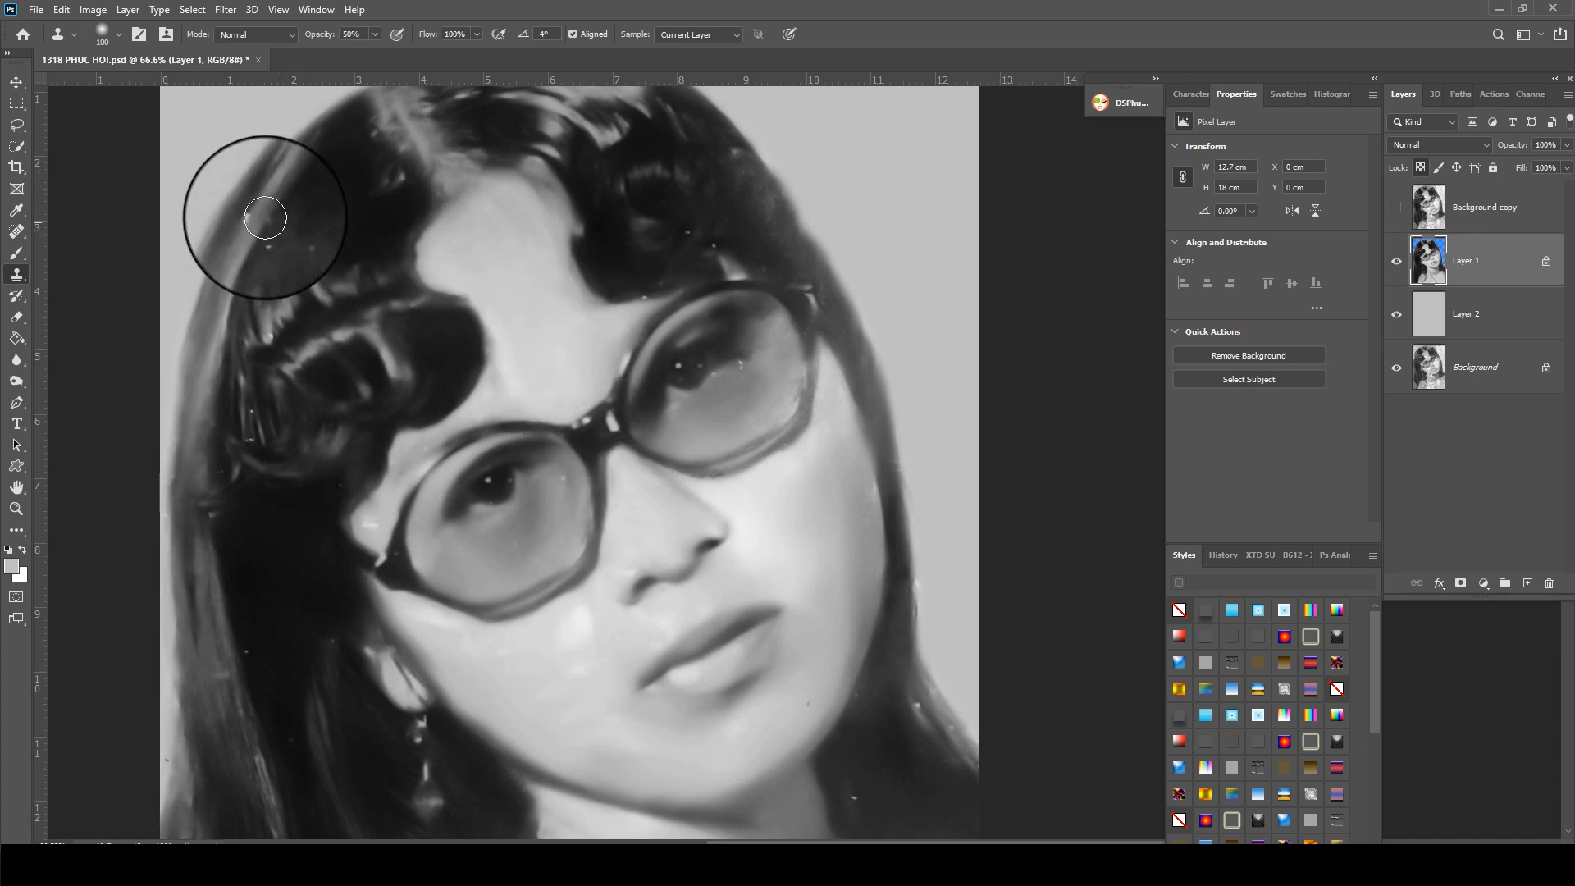
# - Spot-heal the white specks in the upper hair, above the glasses and inside the lens with a 20-pixel Content-Aware brush
pyautogui.press('j')
pyautogui.moveTo(290, 236); pyautogui.dragTo(267, 238)
pyautogui.click(252, 217)
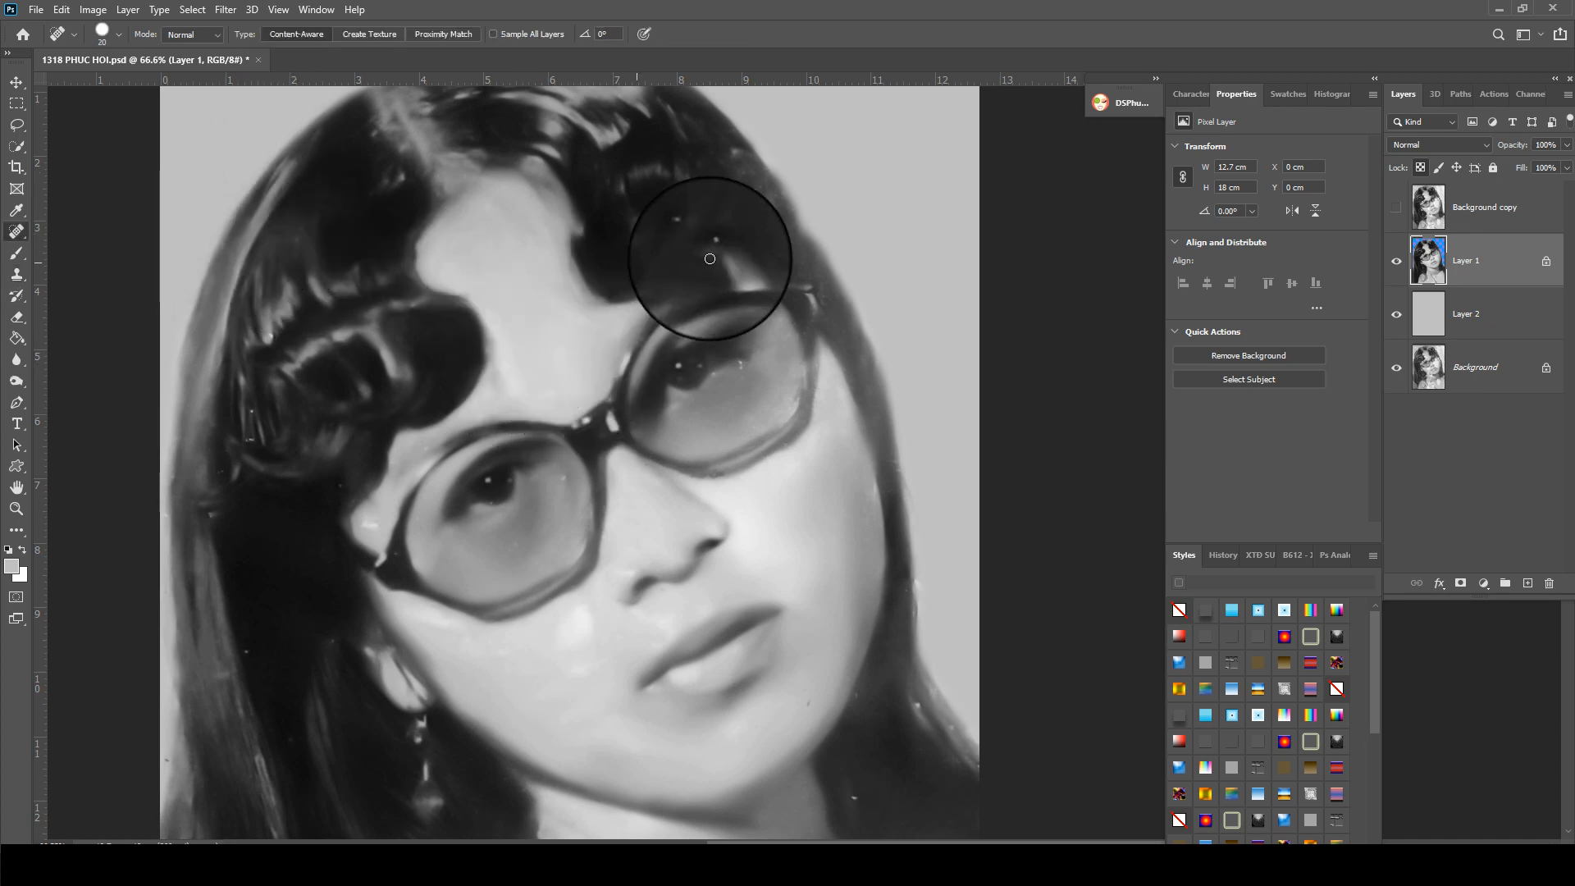
pyautogui.click(713, 246)
pyautogui.click(641, 298)
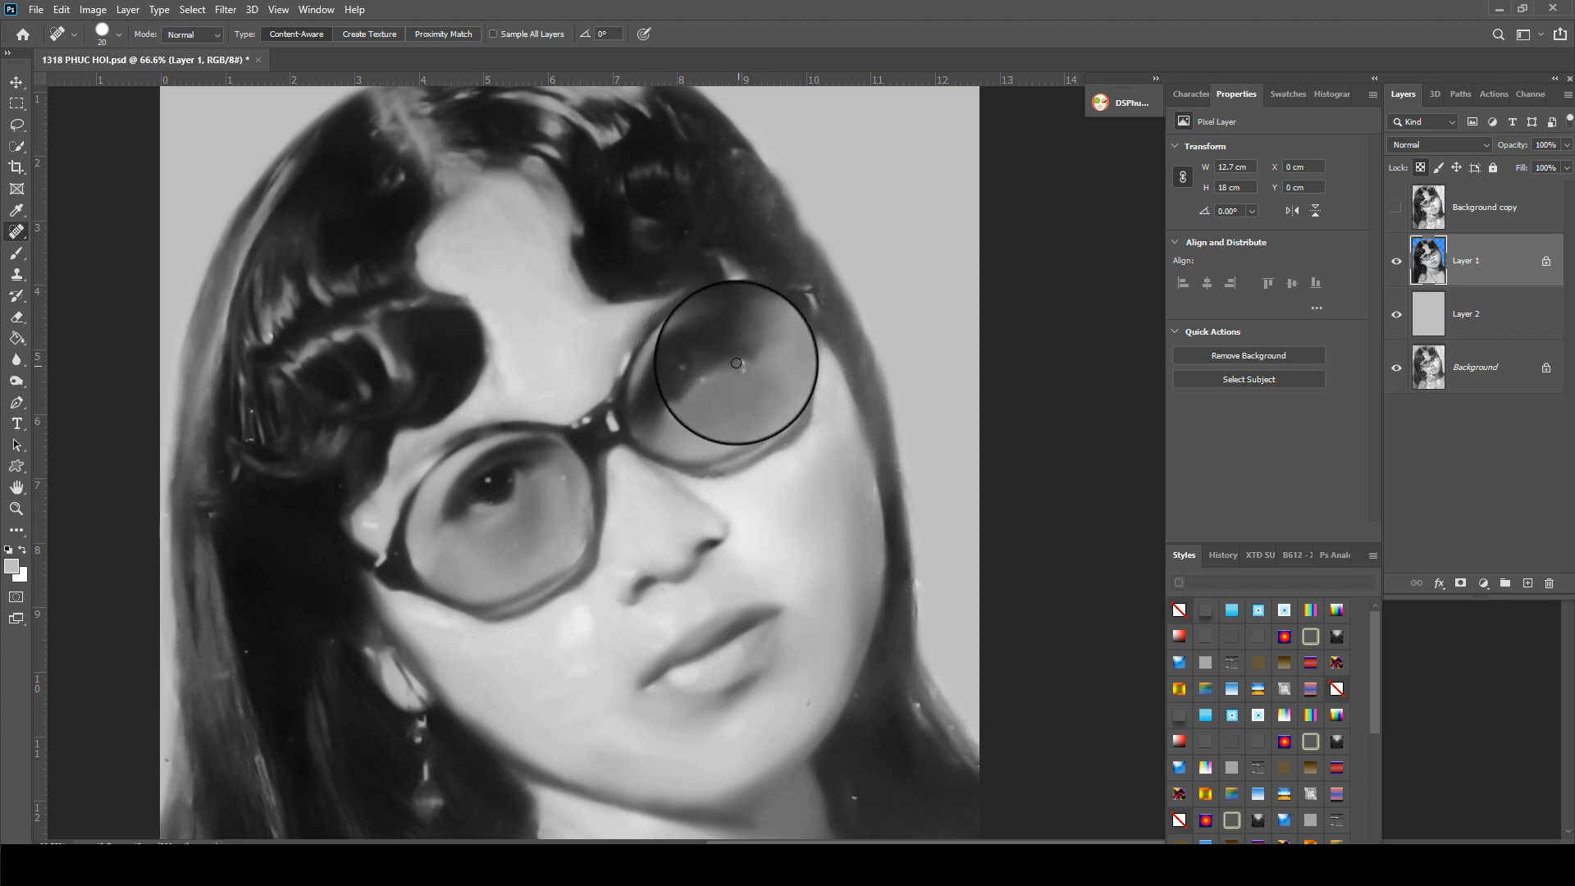
pyautogui.click(744, 377)
# - Spot-heal the remaining white flecks in the hair beside the neck and in the long hair near the earring
pyautogui.moveTo(762, 763); pyautogui.dragTo(641, 495)
pyautogui.click(736, 527)
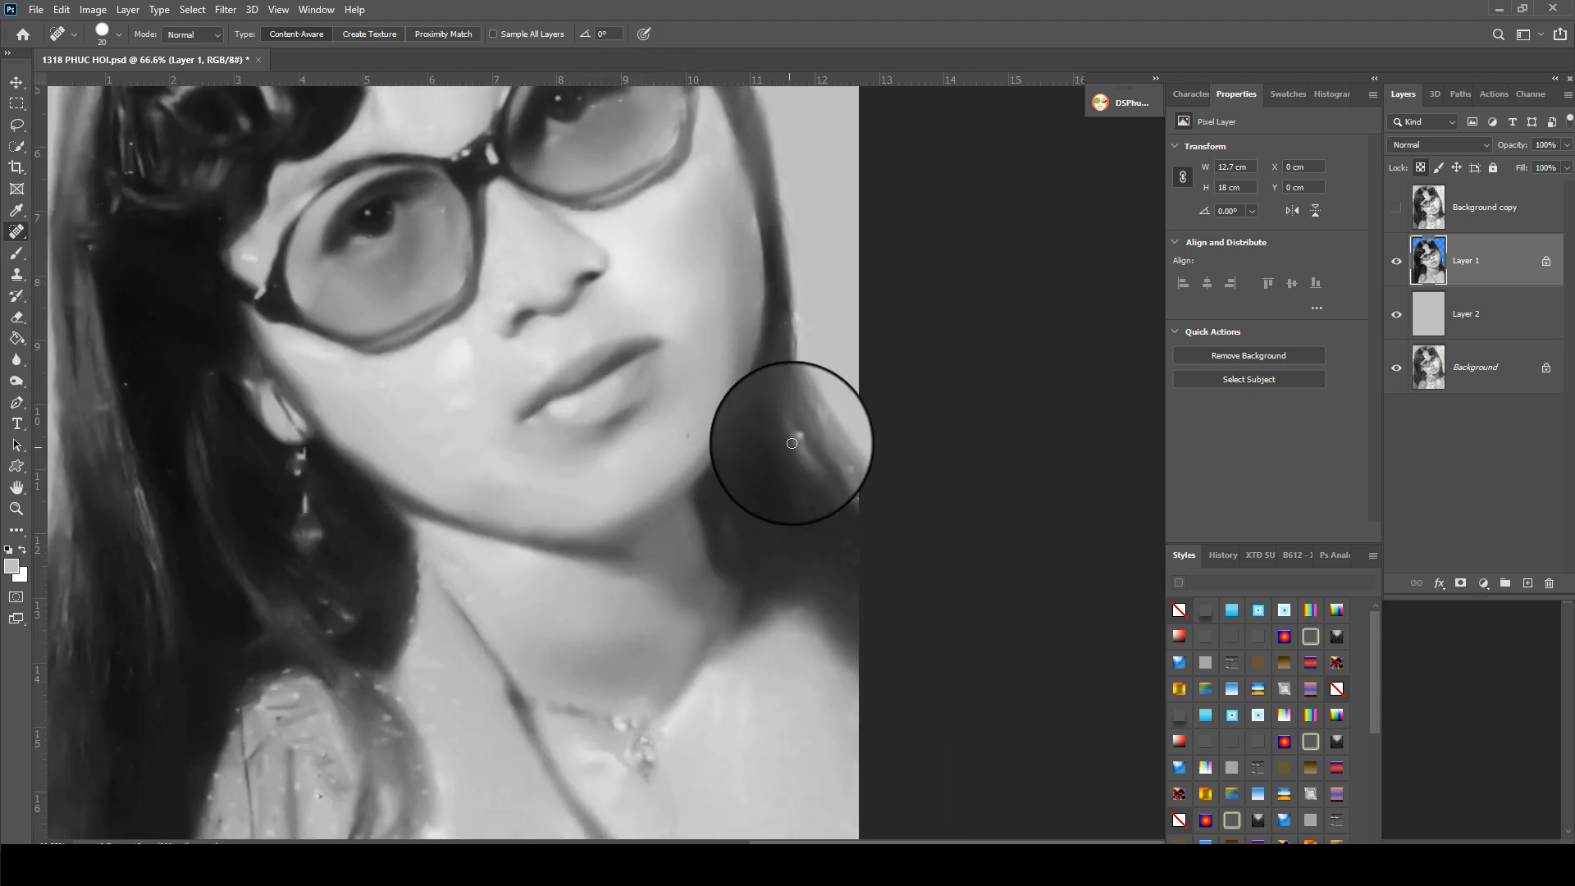
pyautogui.click(821, 446)
pyautogui.moveTo(322, 605); pyautogui.dragTo(341, 397)
pyautogui.click(349, 411)
pyautogui.moveTo(292, 320); pyautogui.dragTo(404, 626)
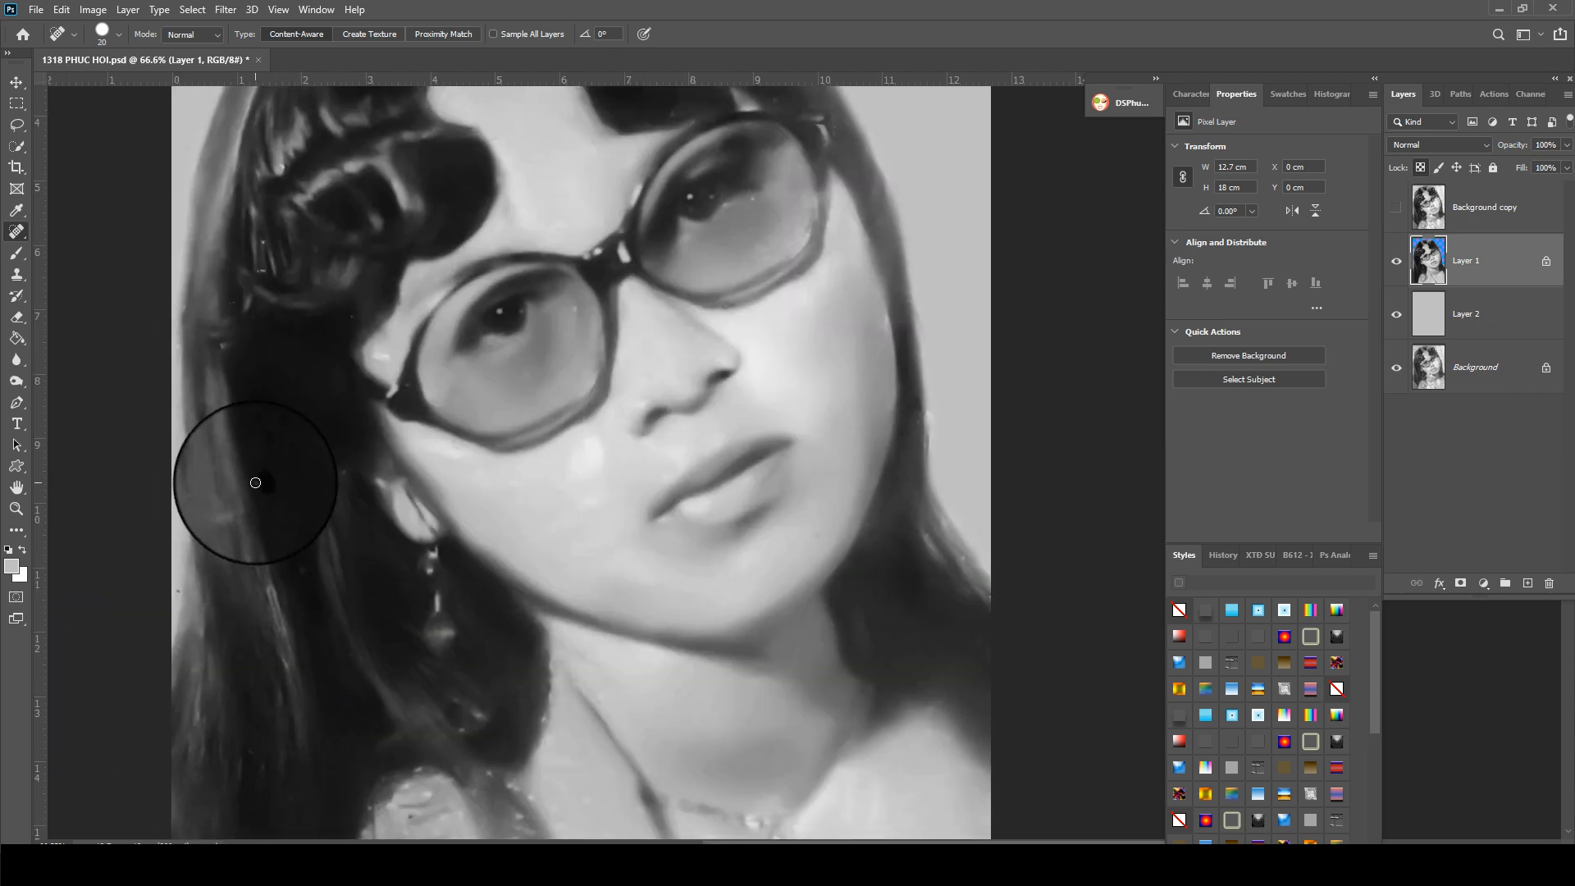
# - Spot-heal the specks at the inner edge of the near lens and beside the glasses' temple hinge
pyautogui.click(574, 327)
pyautogui.click(373, 355)
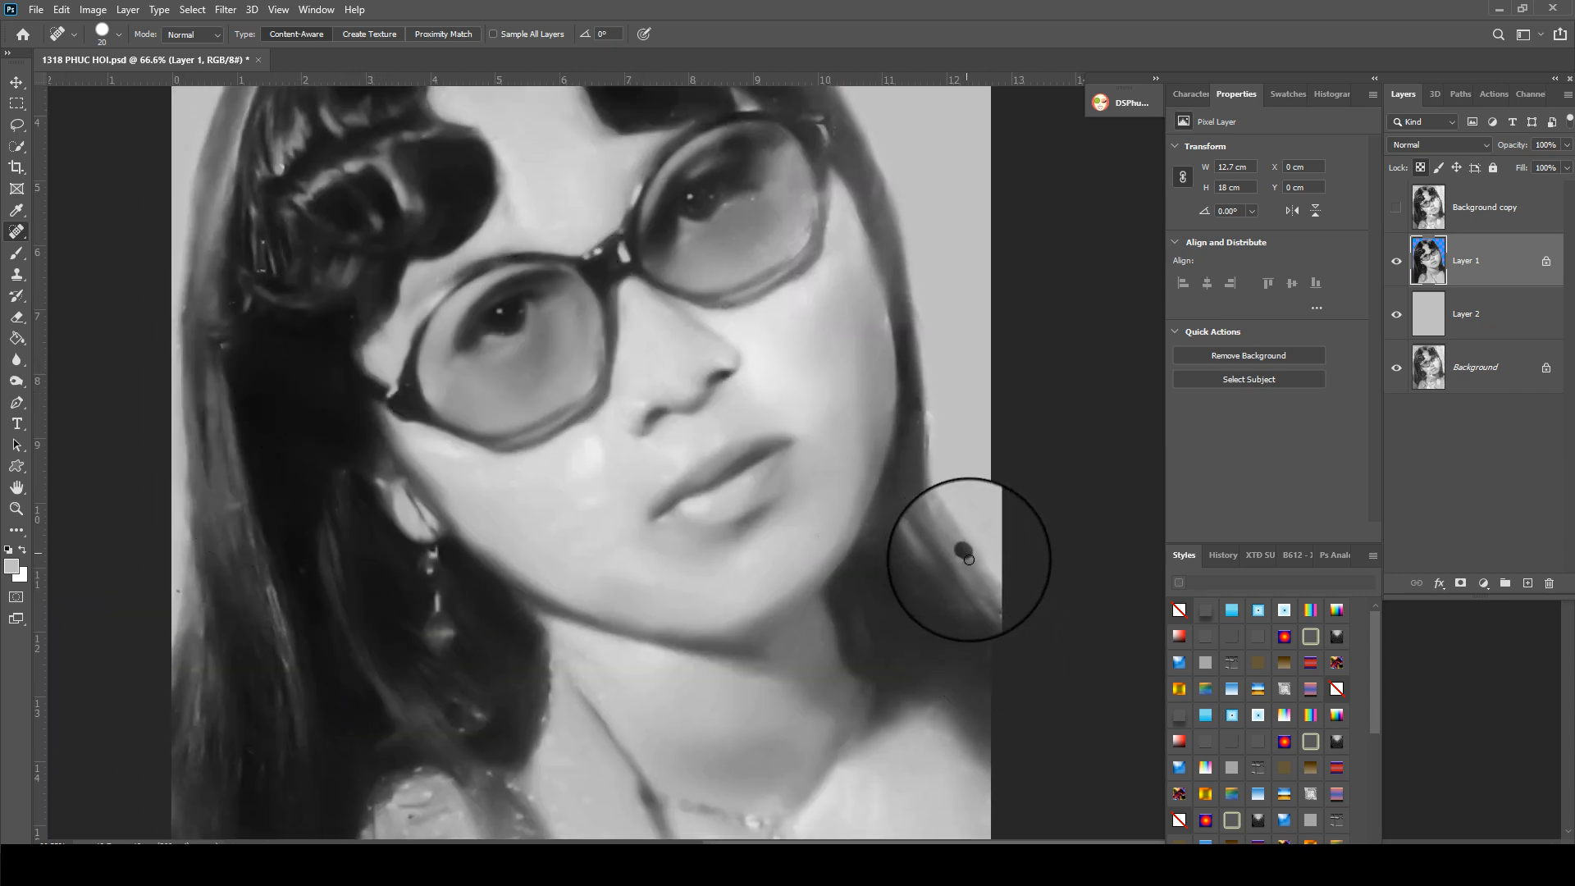
pyautogui.moveTo(939, 460); pyautogui.dragTo(911, 546)
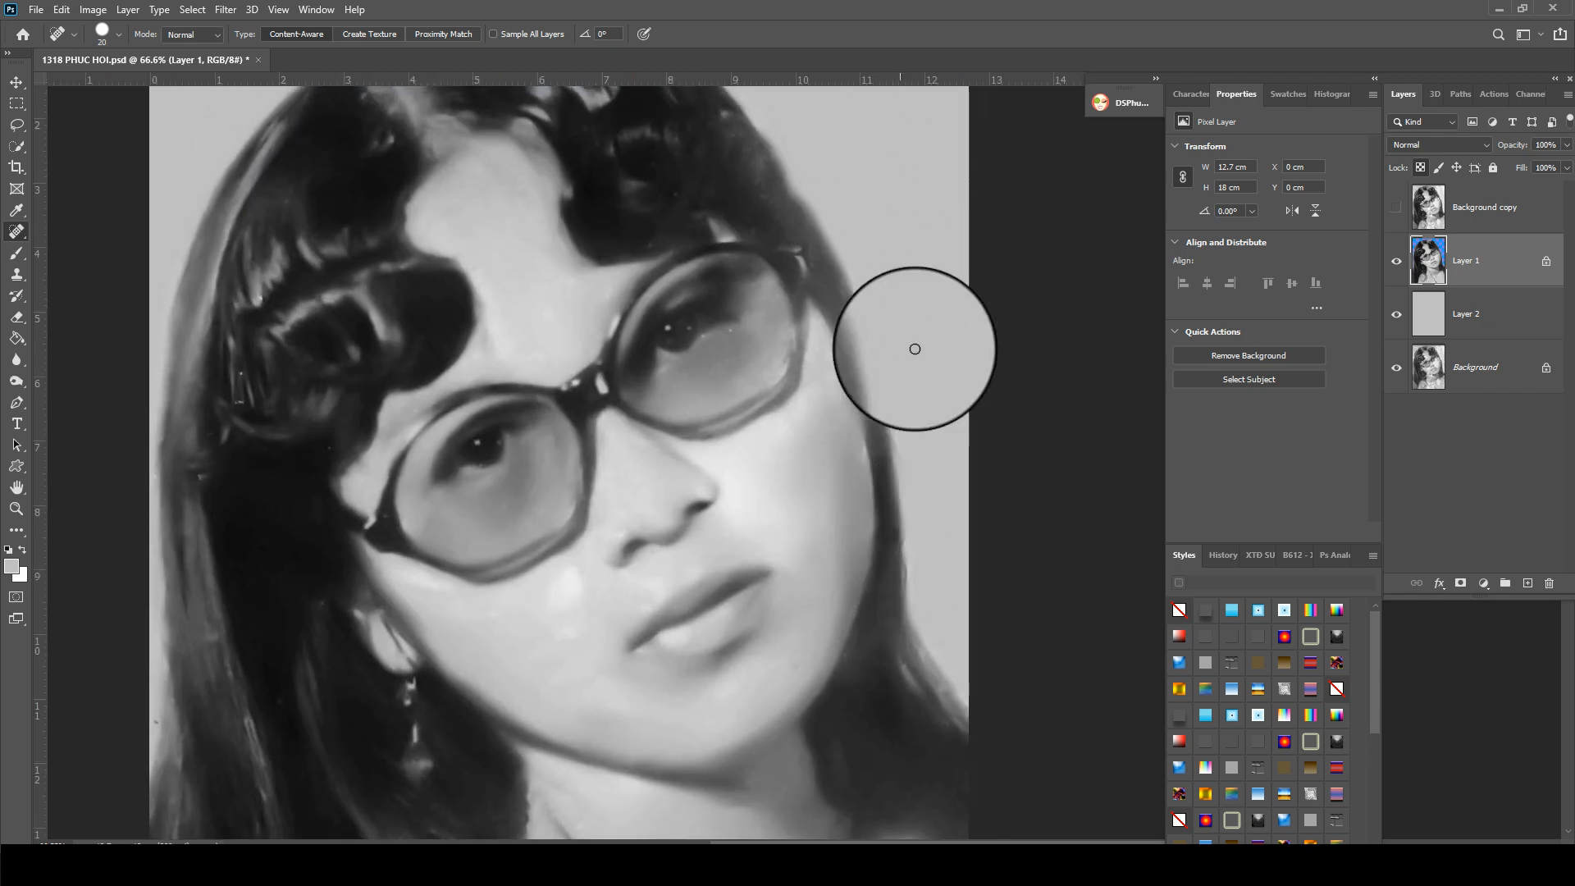
# - Spot-heal the white flecks and streaks in the curled fringe and hair above the ear with a 20-pixel Content-Aware brush
pyautogui.press('s')
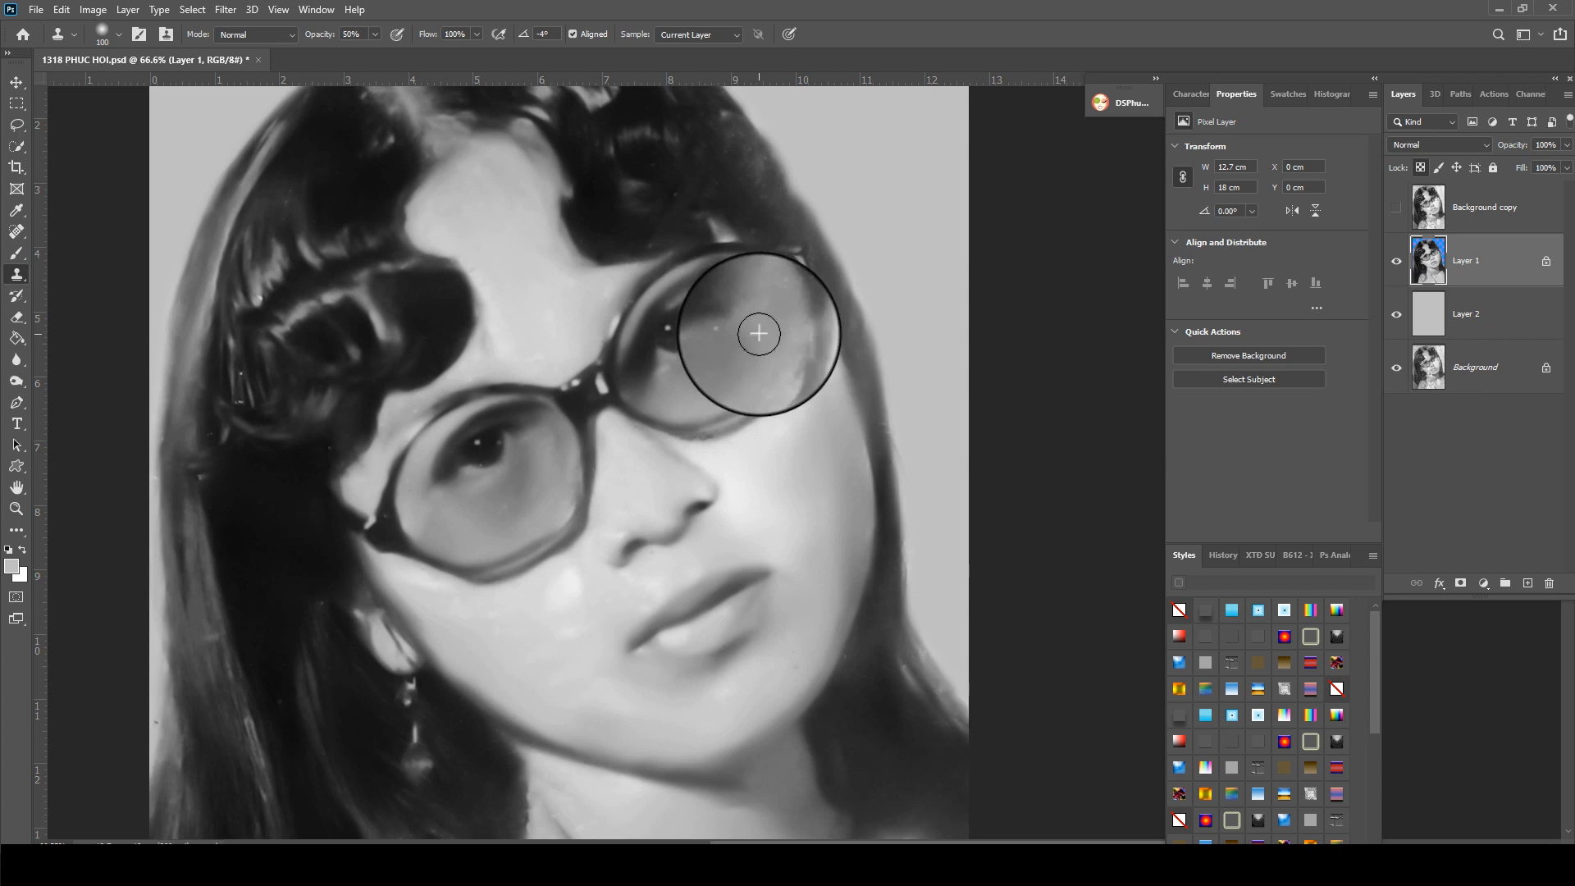
pyautogui.press('j')
pyautogui.hotkey('shift', 'j')
pyautogui.hotkey('shift', 'j')
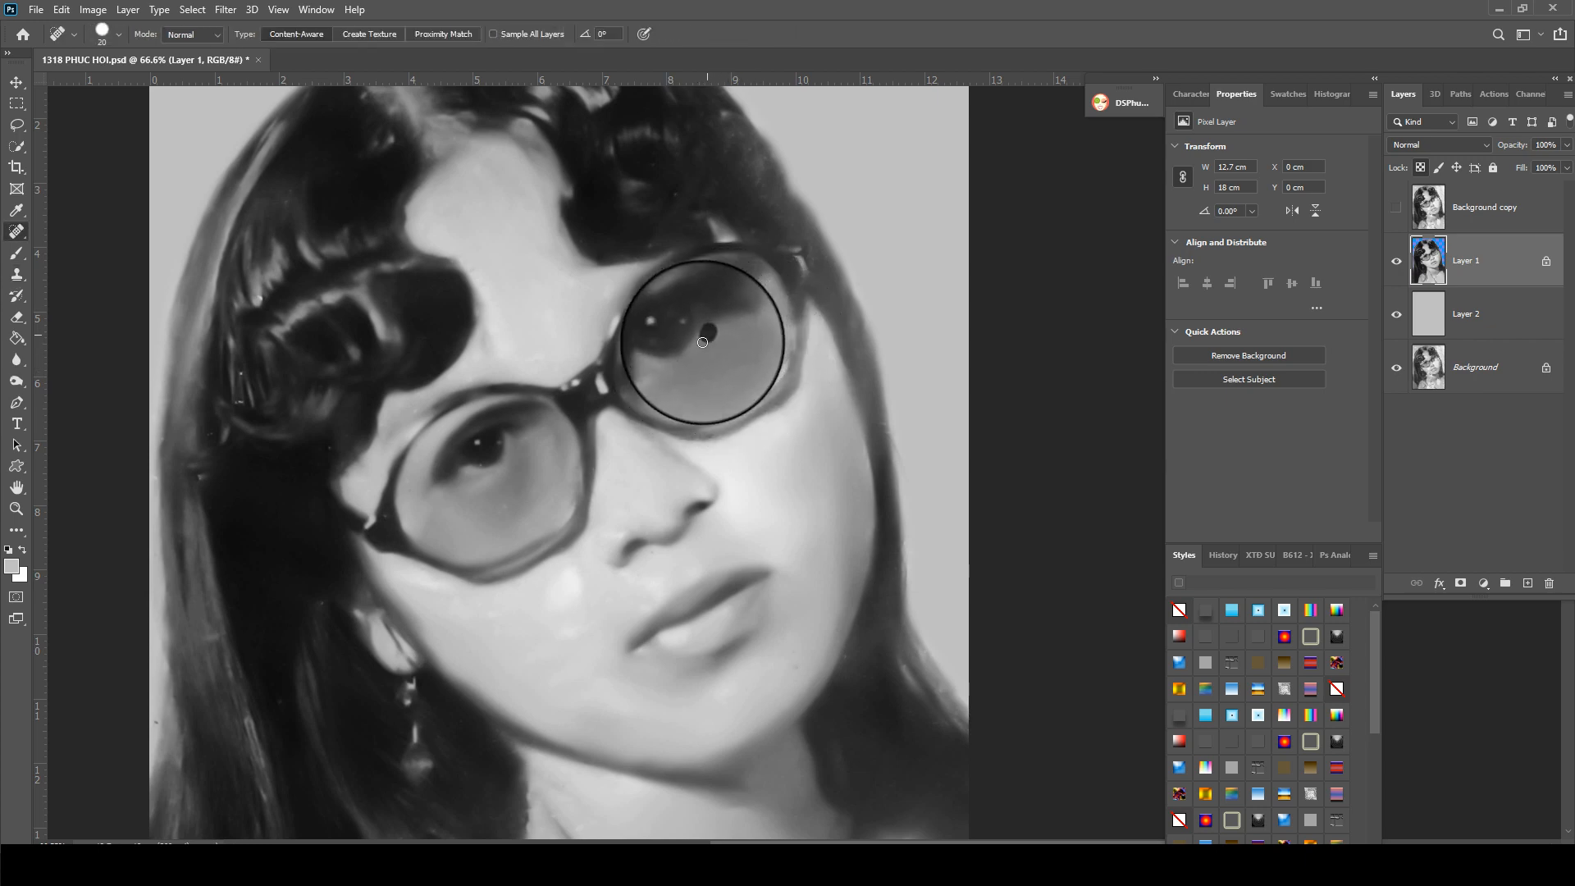
pyautogui.moveTo(383, 187); pyautogui.dragTo(385, 191)
pyautogui.click(239, 404)
pyautogui.click(237, 380)
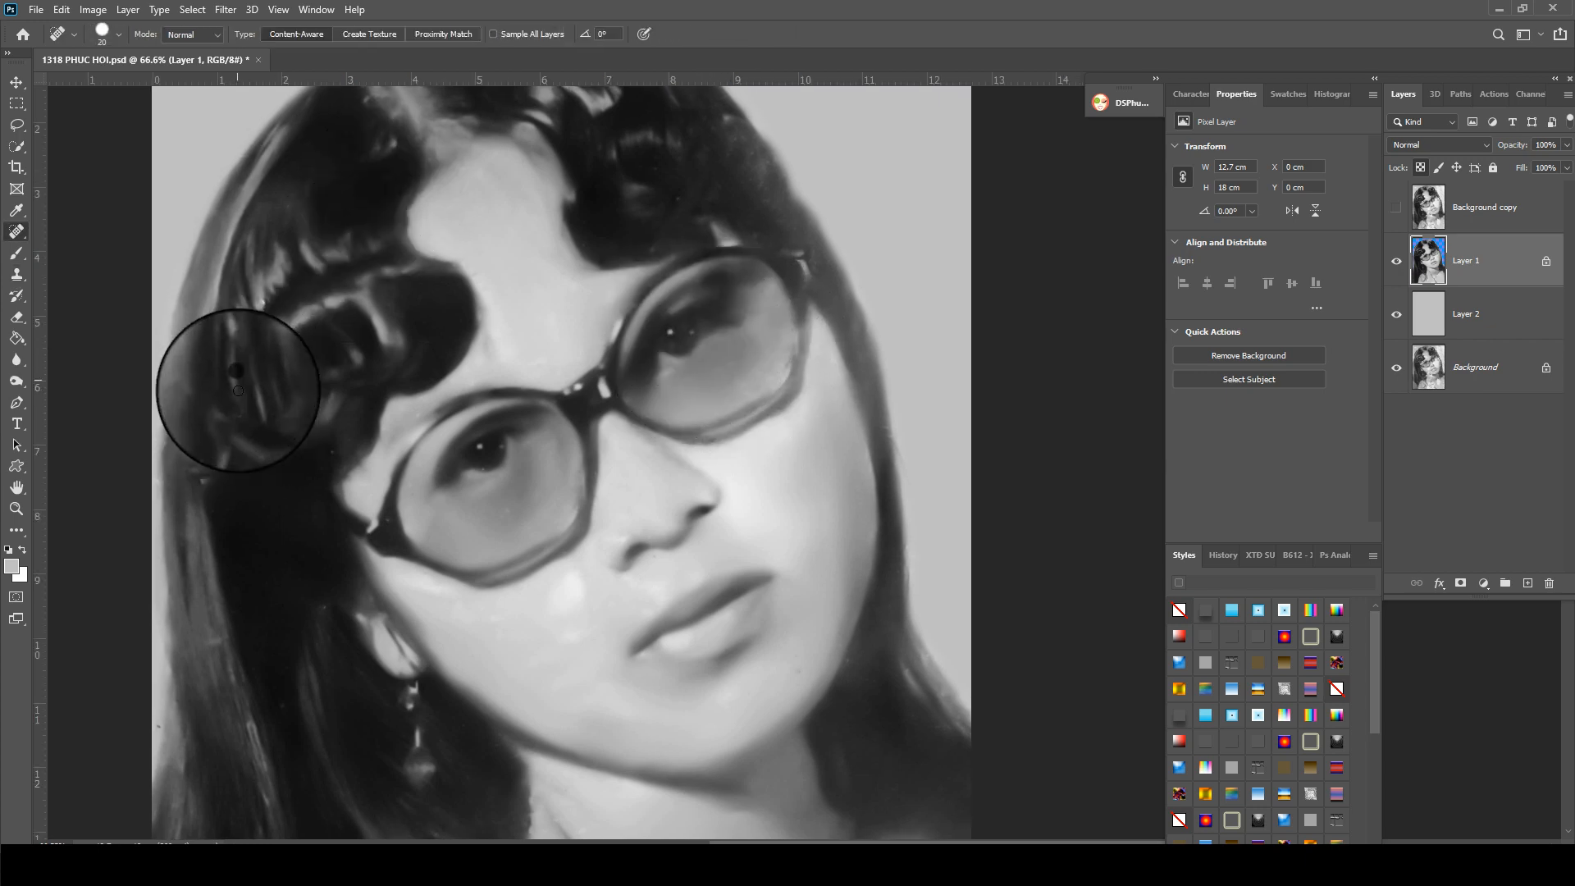
pyautogui.moveTo(253, 409); pyautogui.dragTo(221, 470)
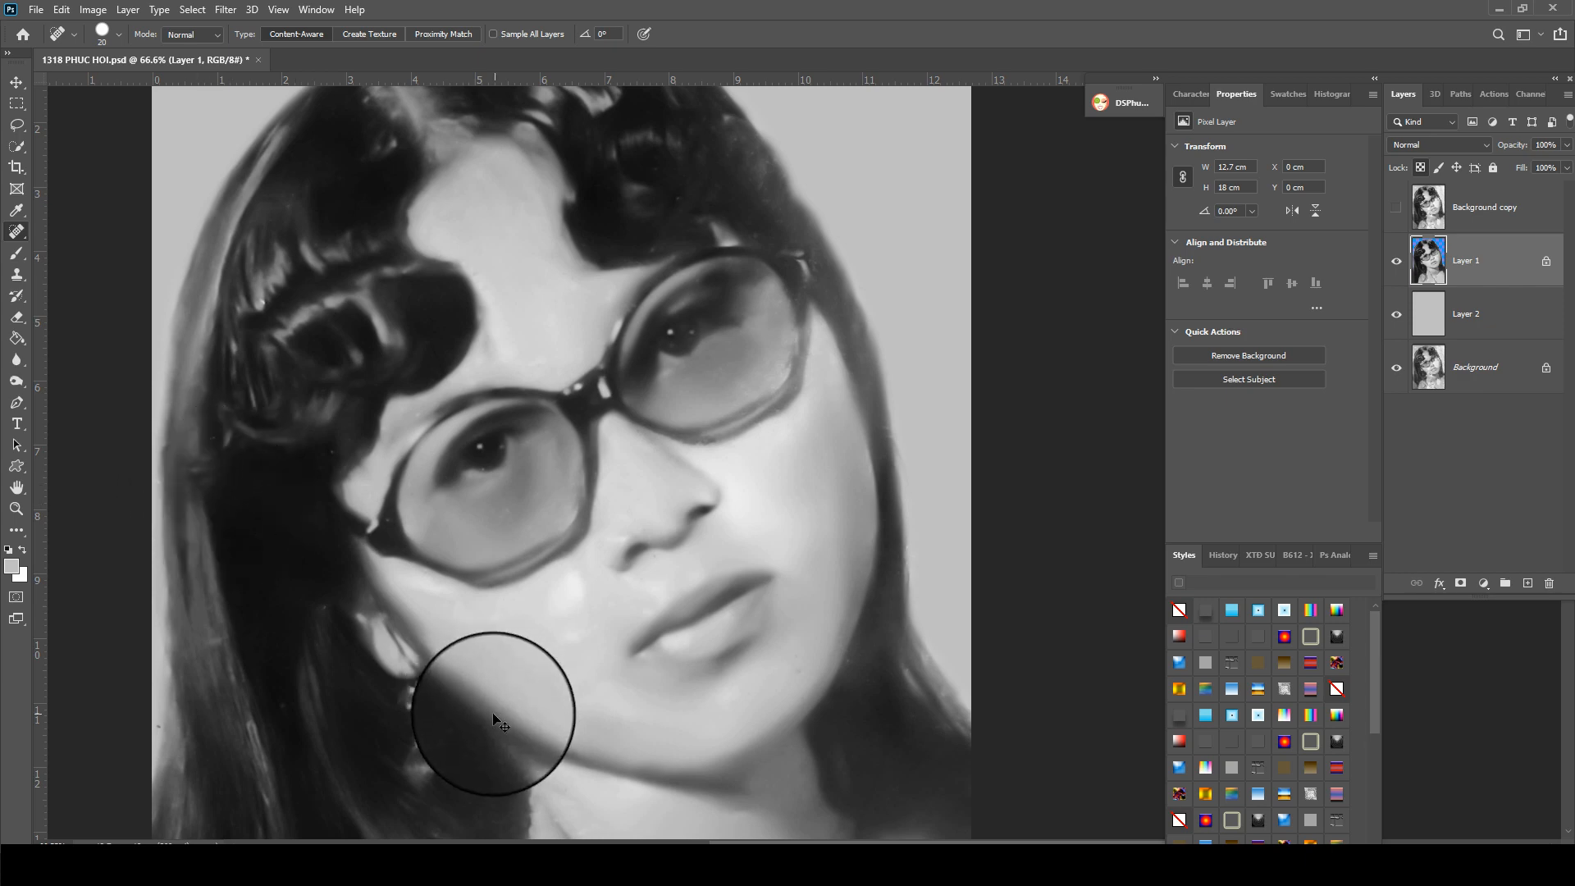
# - Clone the lower lip's tone over the uneven corner of the mouth with a 90-pixel Clone Stamp at 50% opacity
pyautogui.hotkey('ctrl', '-')
pyautogui.moveTo(563, 617)
pyautogui.mouseDown()
pyautogui.moveTo(534, 563)
pyautogui.moveTo(562, 531)
pyautogui.mouseUp()
pyautogui.press('s')
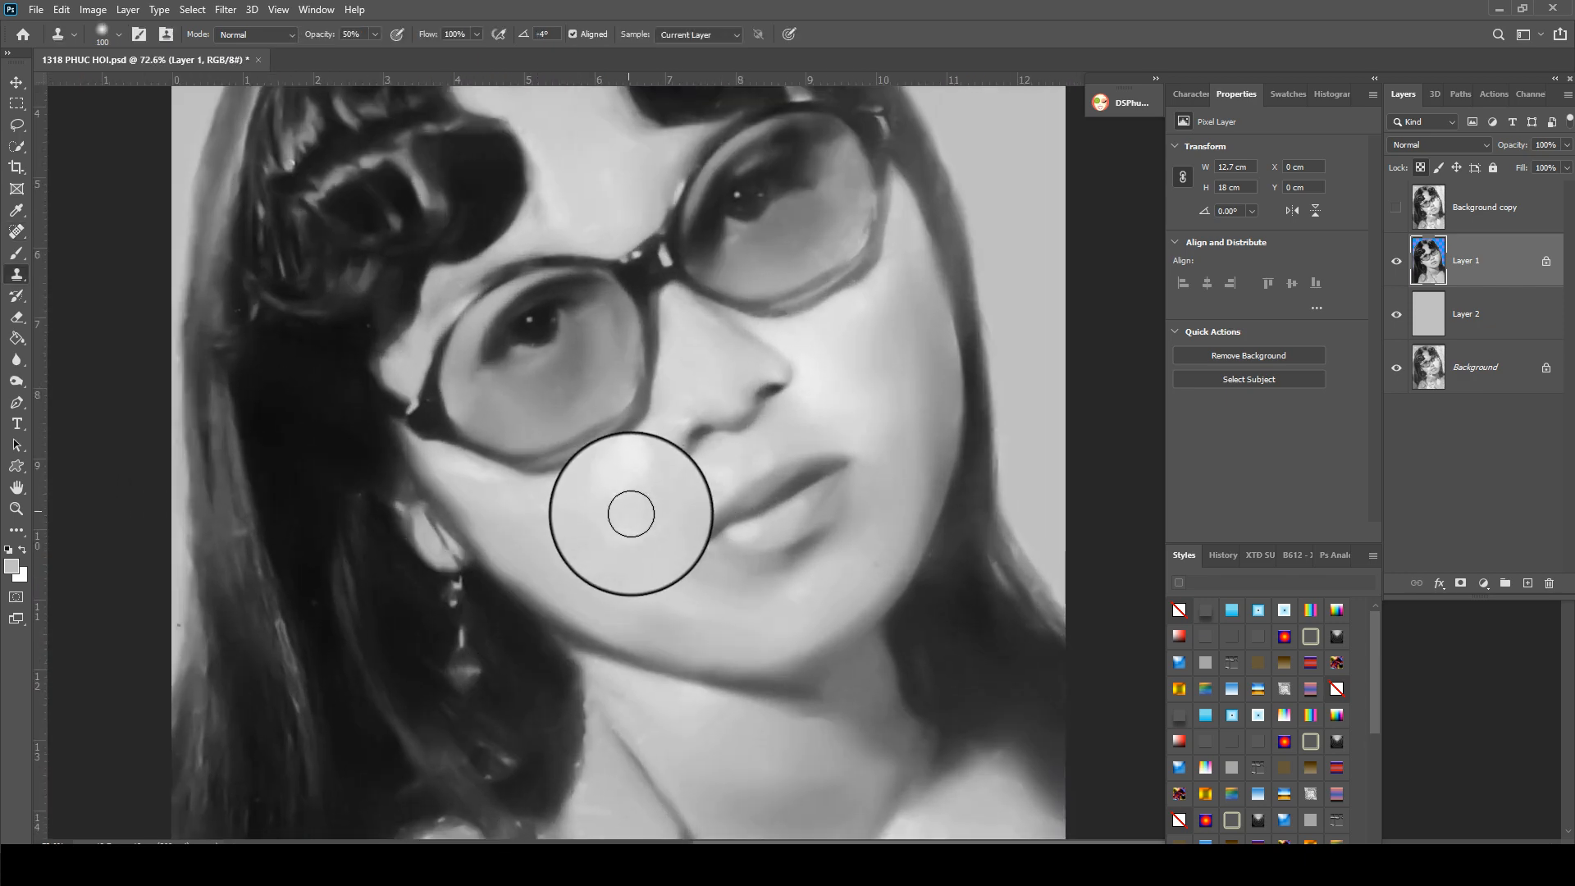
pyautogui.press('[')
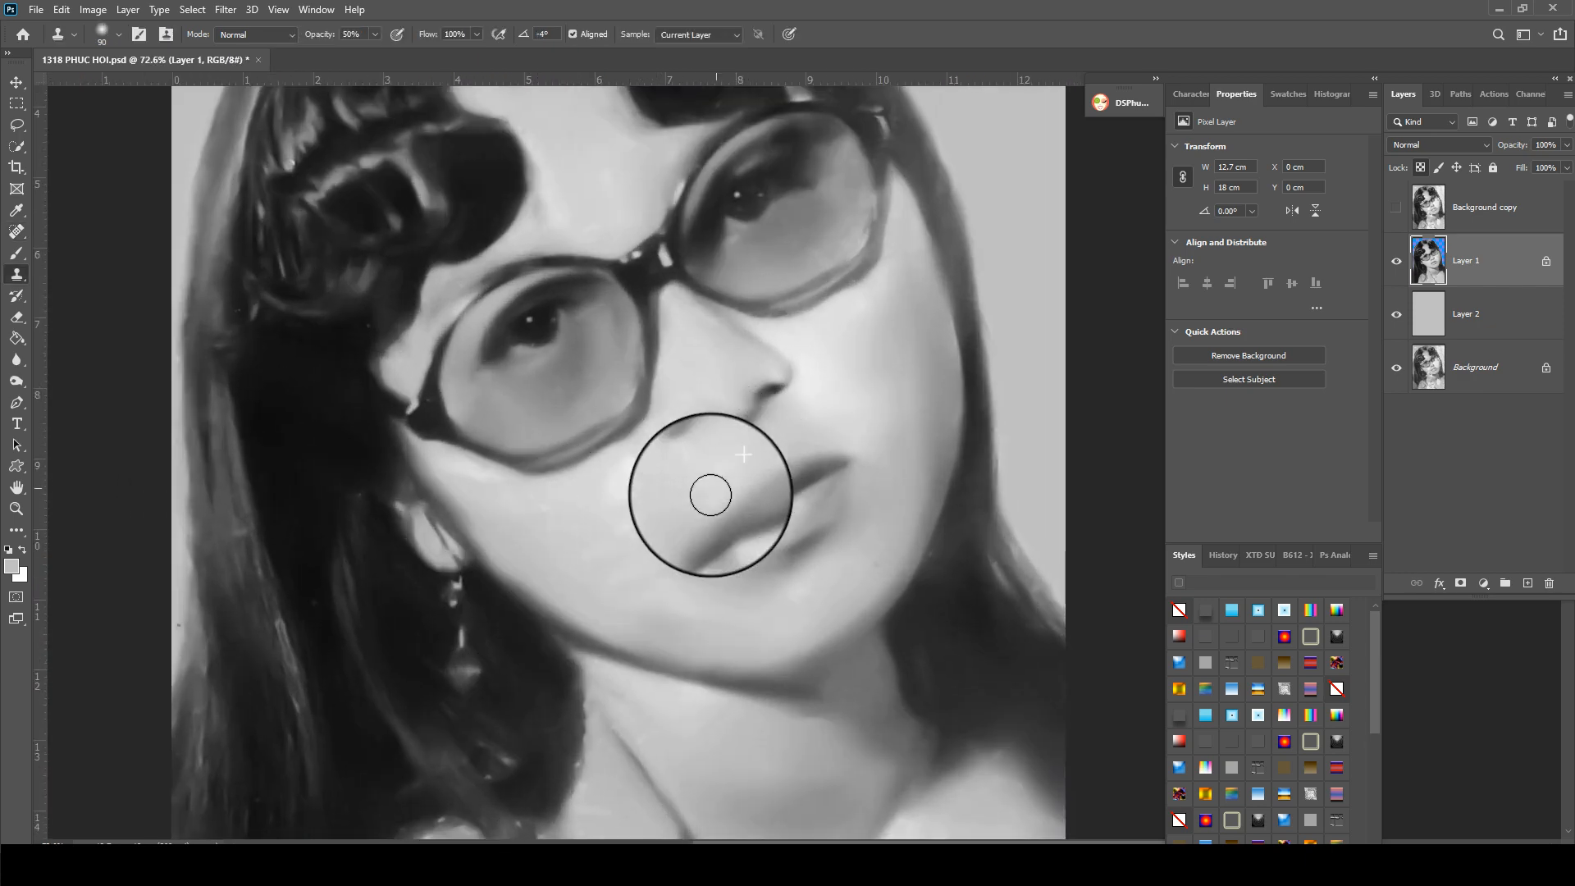
pyautogui.keyDown('alt'); pyautogui.click(758, 527); pyautogui.keyUp('alt')
pyautogui.moveTo(718, 545); pyautogui.dragTo(715, 547)
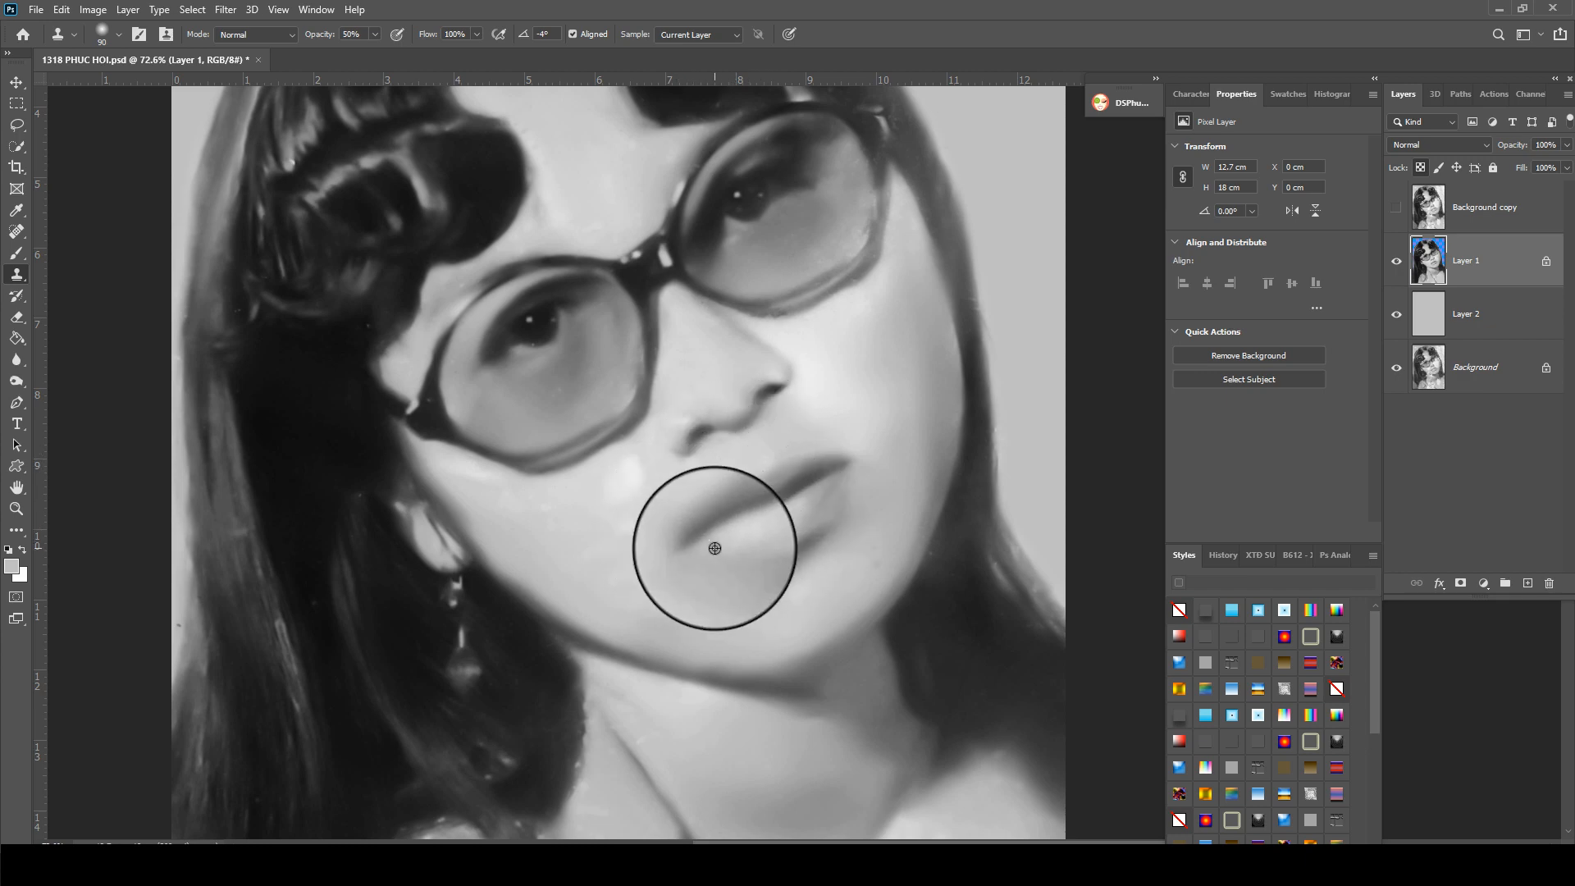
# - Clone smooth skin over the bright patches on the cheek under the near lens and along the nose
pyautogui.keyDown('alt'); pyautogui.click(626, 516); pyautogui.keyUp('alt')
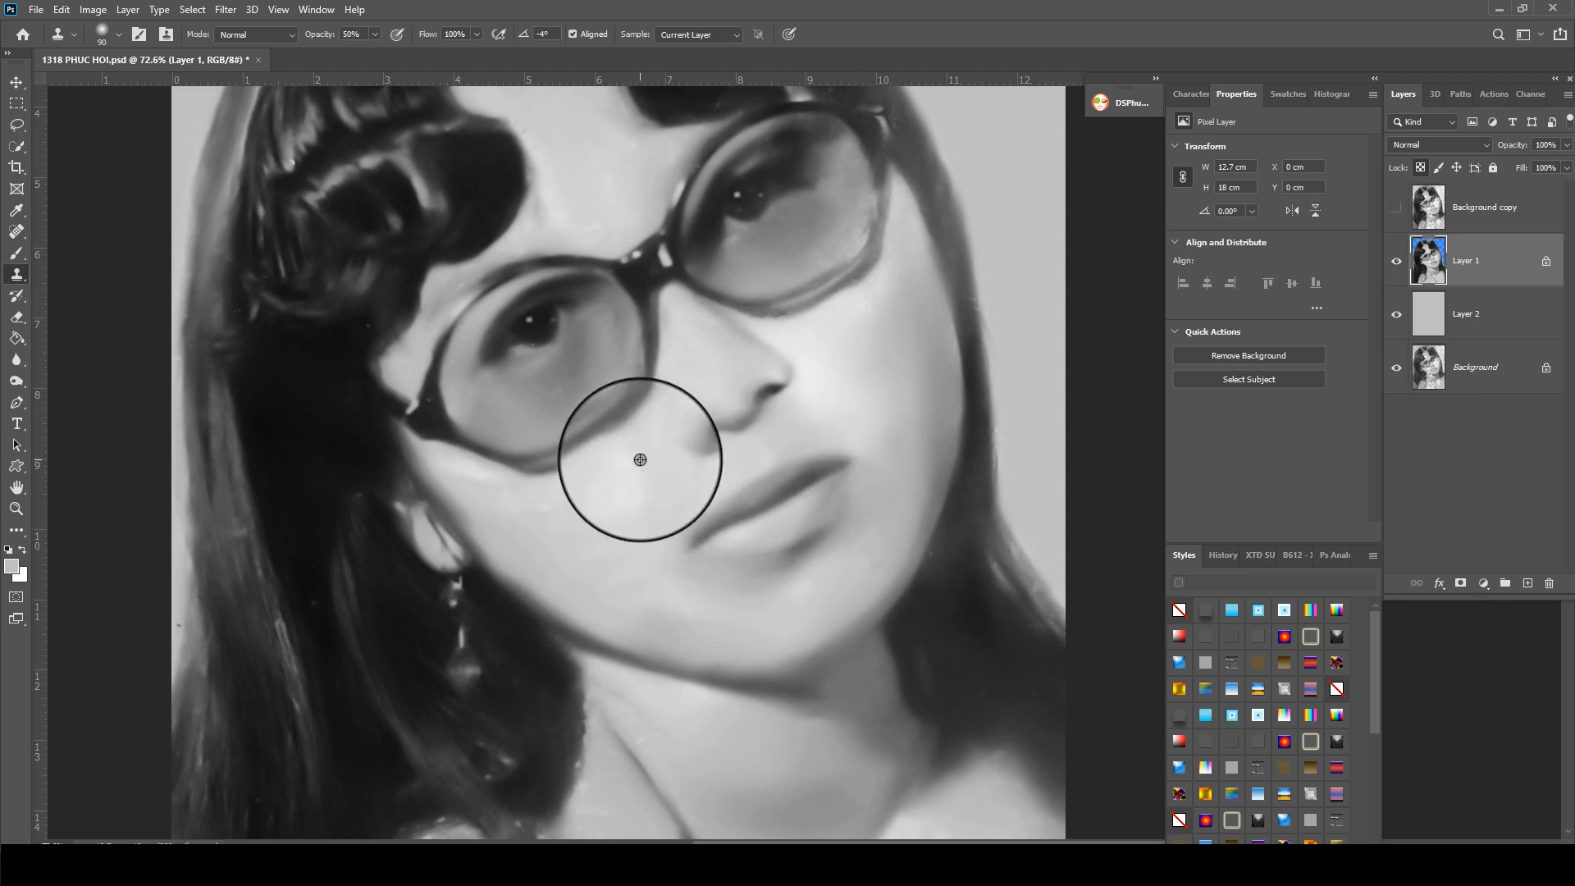
pyautogui.keyDown('alt'); pyautogui.click(686, 416); pyautogui.keyUp('alt')
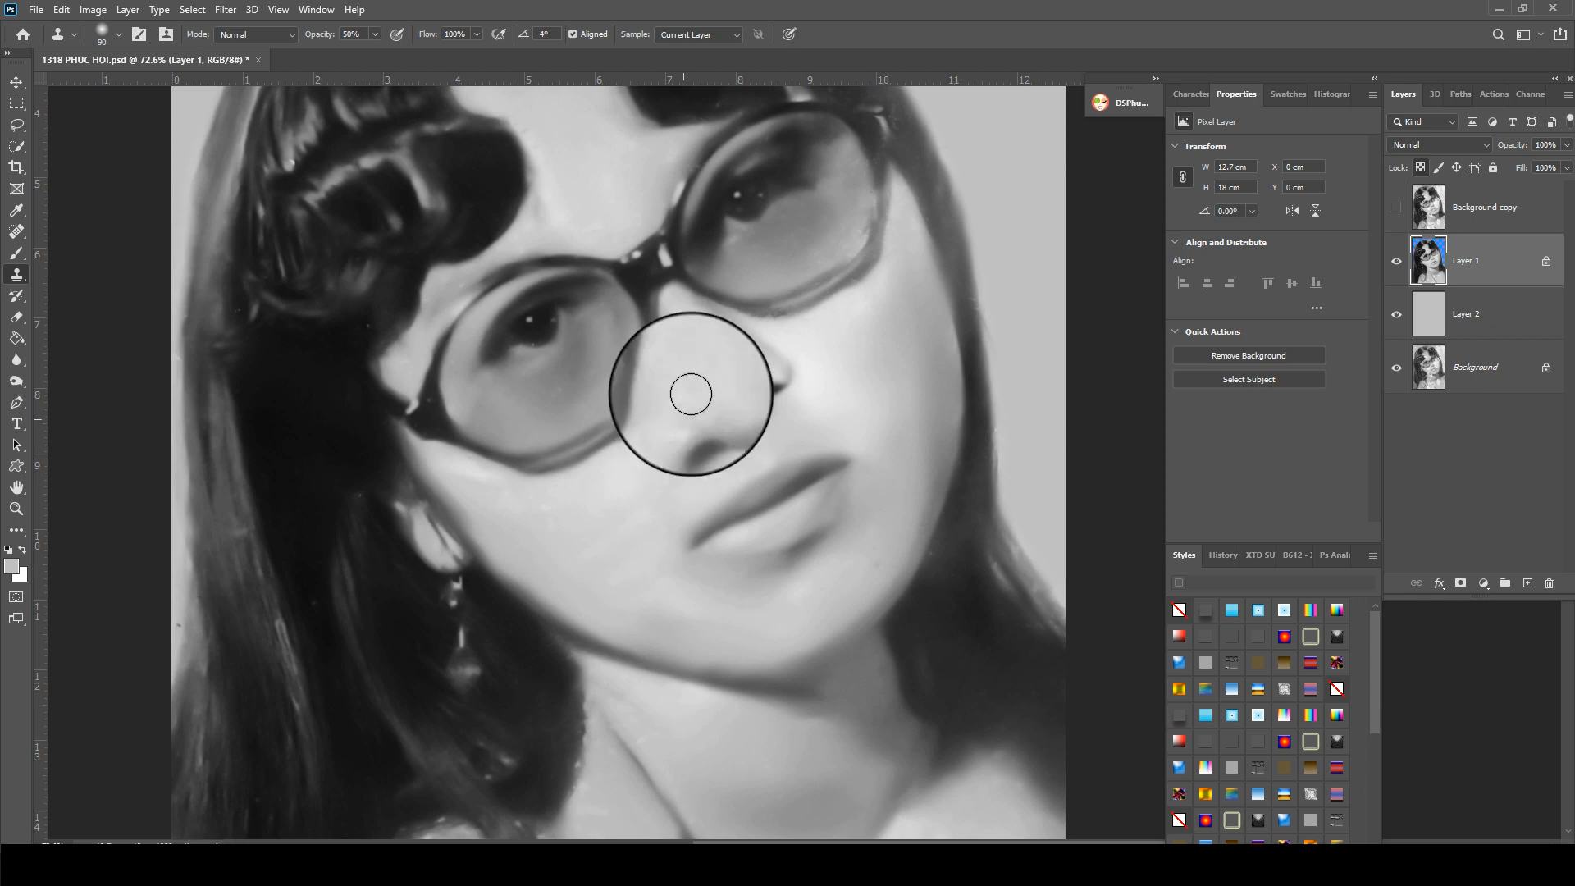
pyautogui.keyDown('alt'); pyautogui.click(726, 359); pyautogui.keyUp('alt')
pyautogui.keyDown('alt'); pyautogui.click(694, 339); pyautogui.keyUp('alt')
# - Even out the lower rim of the far lens and the inside of the near lens by cloning adjacent tones
pyautogui.keyDown('alt'); pyautogui.click(768, 312); pyautogui.keyUp('alt')
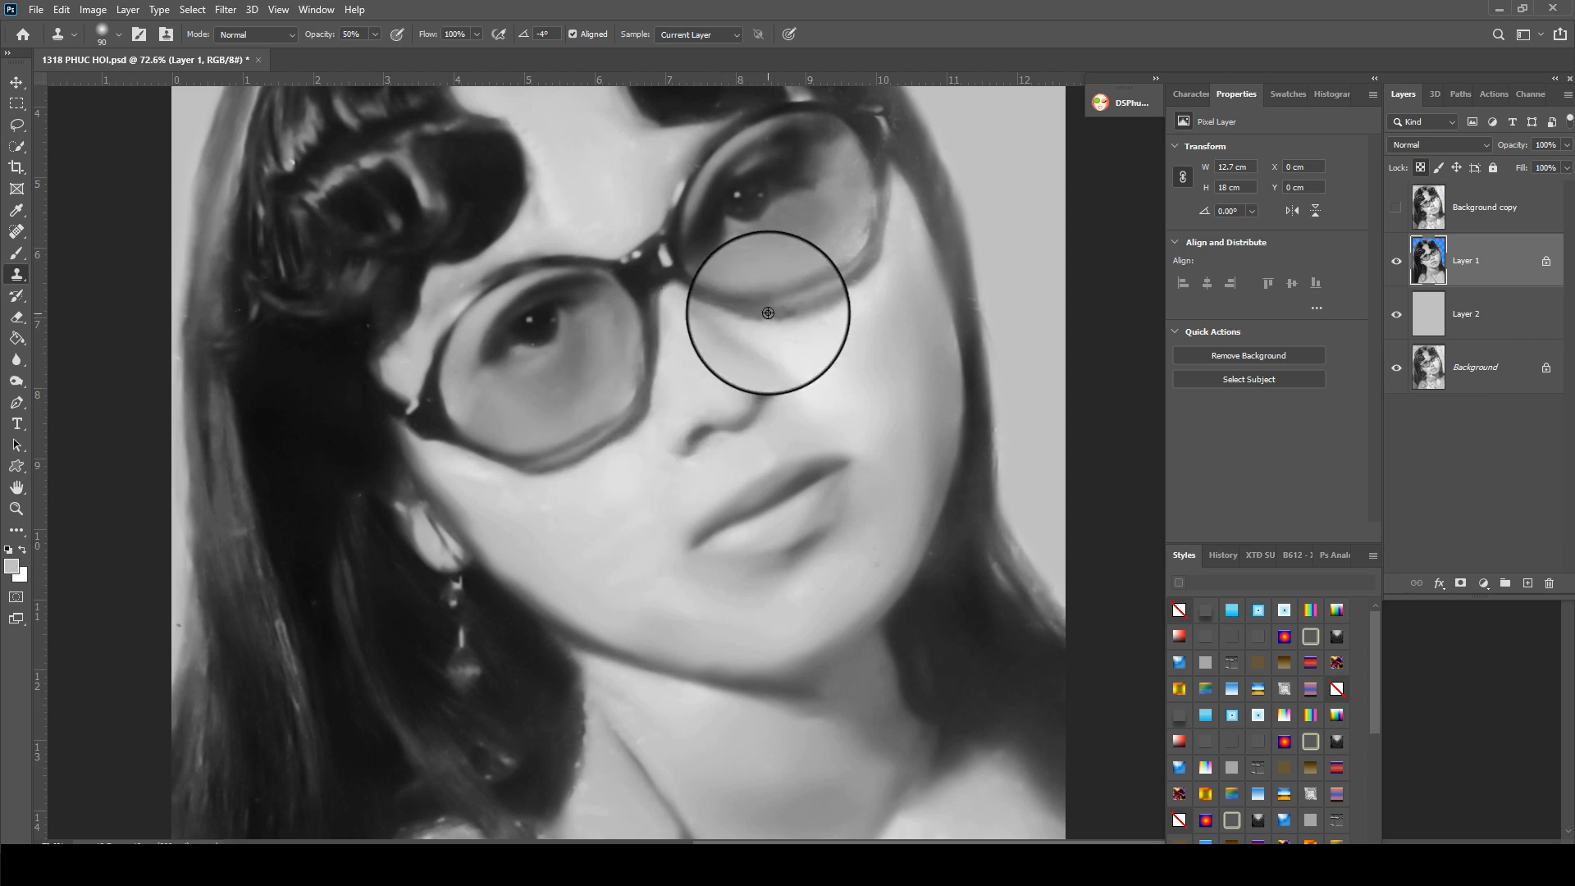
pyautogui.moveTo(783, 311); pyautogui.dragTo(777, 313)
pyautogui.keyDown('alt'); pyautogui.click(552, 387); pyautogui.keyUp('alt')
pyautogui.moveTo(580, 401); pyautogui.dragTo(570, 393)
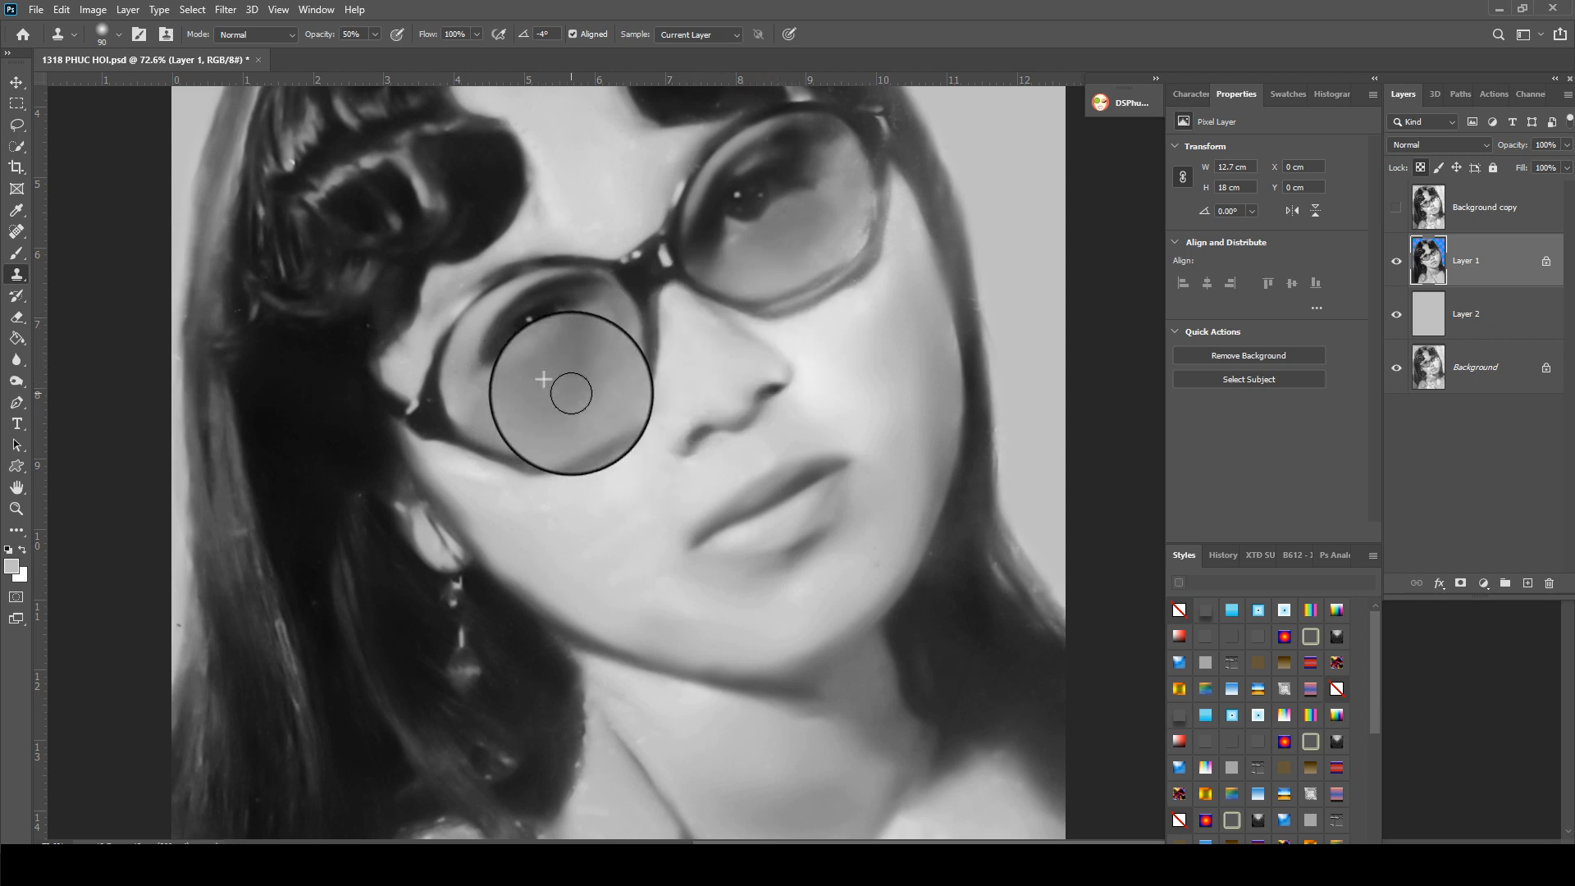
# - Smooth the near cheek and jaw by cloning clean skin with a 125-pixel brush at 50% opacity
pyautogui.keyDown('alt'); pyautogui.click(556, 523); pyautogui.keyUp('alt')
pyautogui.click(621, 588)
pyautogui.keyDown('alt'); pyautogui.click(611, 579); pyautogui.keyUp('alt')
pyautogui.click(693, 621)
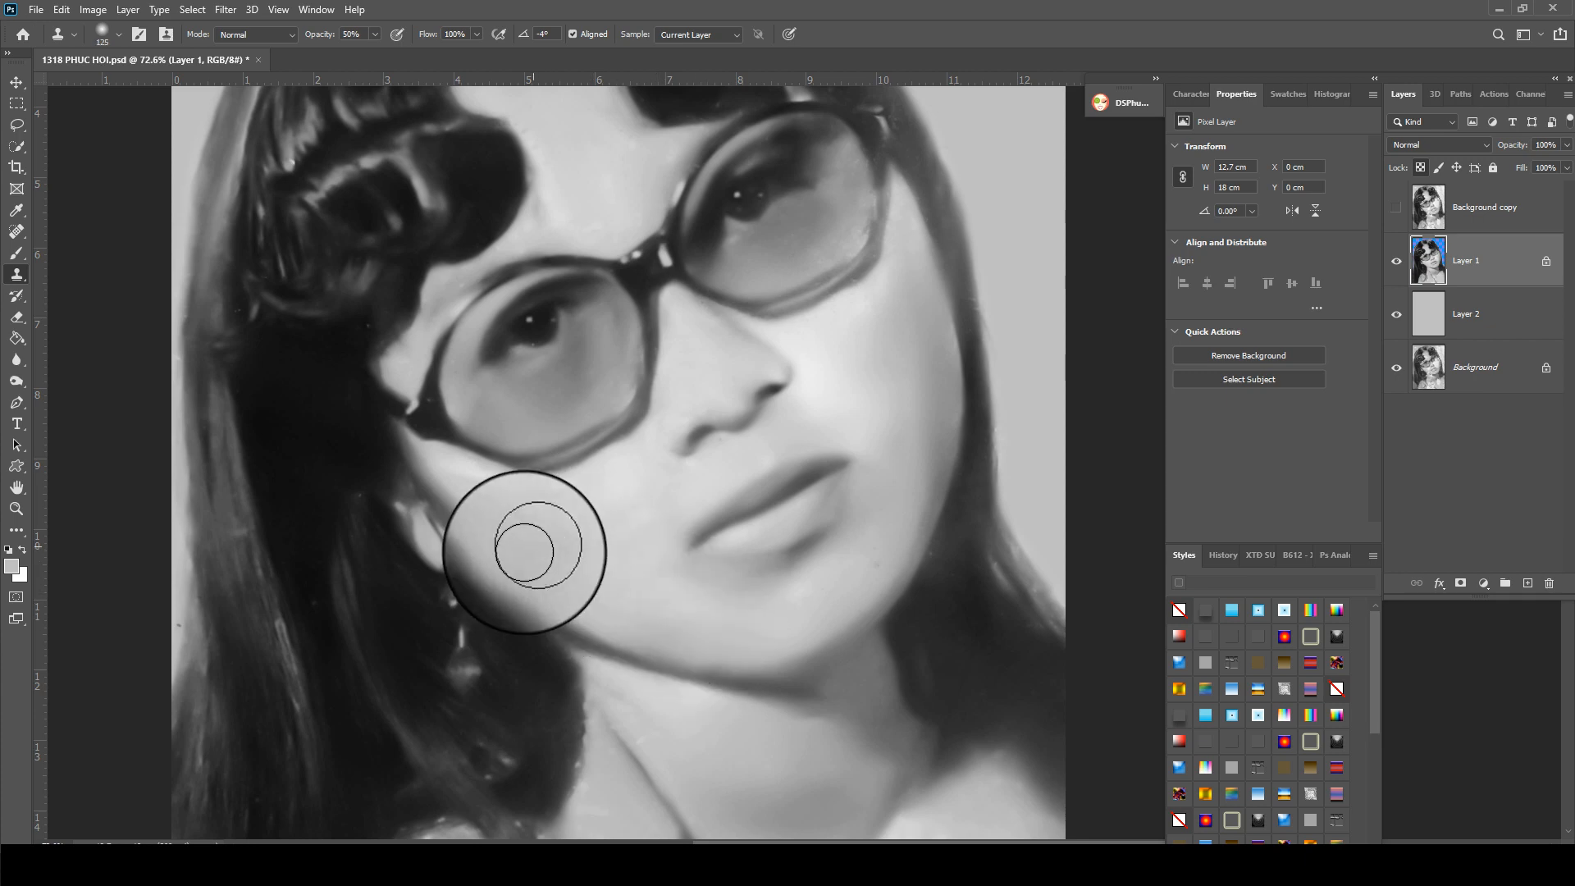
pyautogui.keyDown('alt'); pyautogui.click(538, 520); pyautogui.keyUp('alt')
pyautogui.click(677, 594)
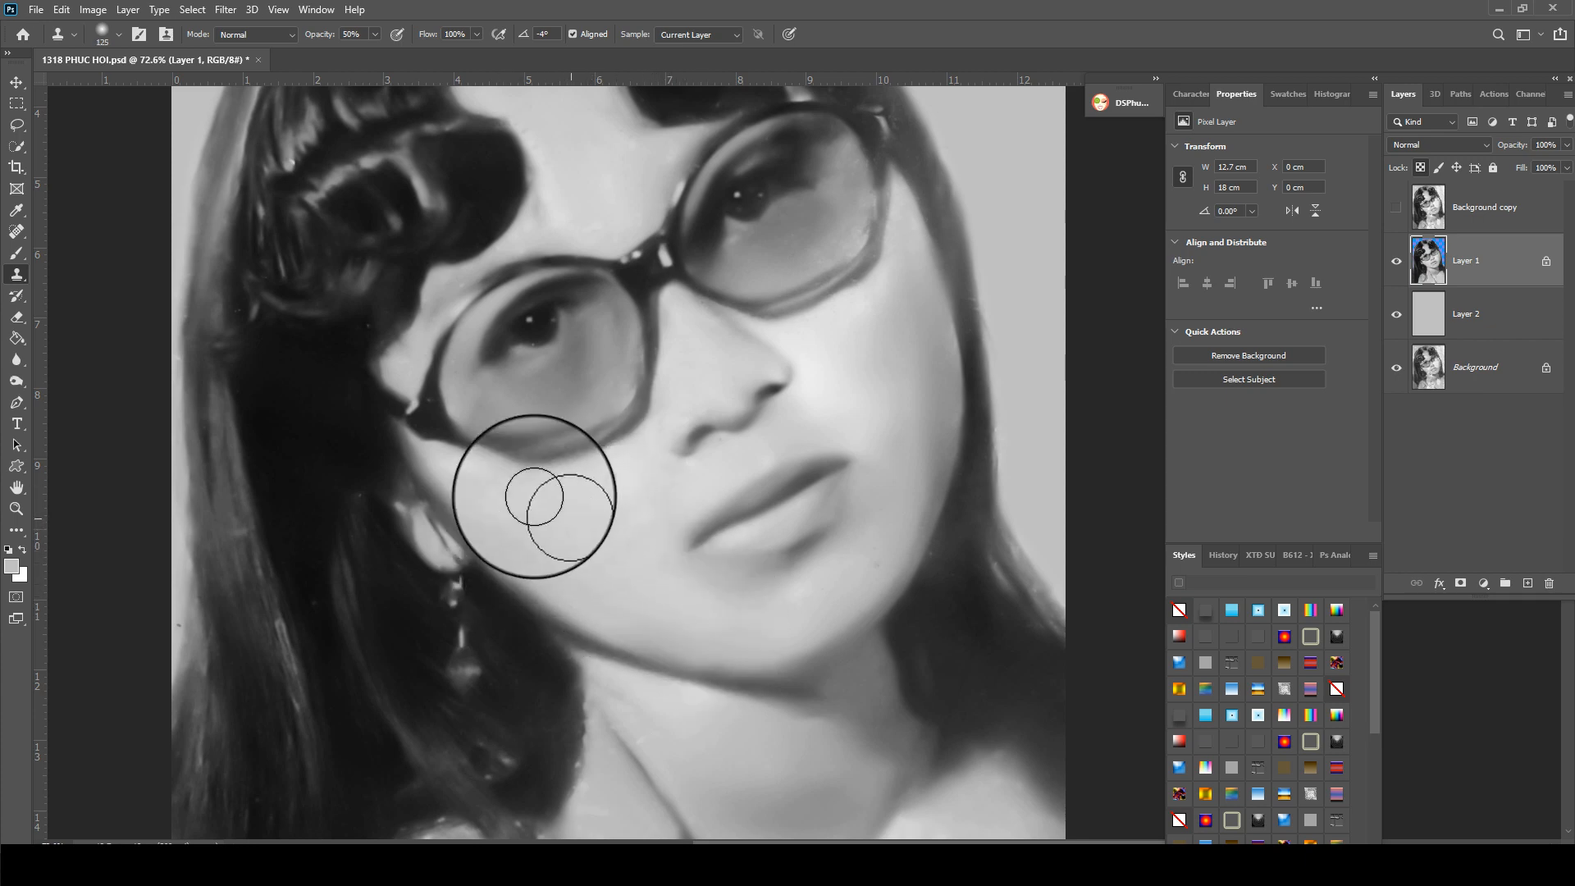
pyautogui.click(474, 474)
# - Clone clean skin over the far cheek beside the hair and the area next to the nose
pyautogui.keyDown('alt'); pyautogui.click(909, 300); pyautogui.keyUp('alt')
pyautogui.click(915, 233)
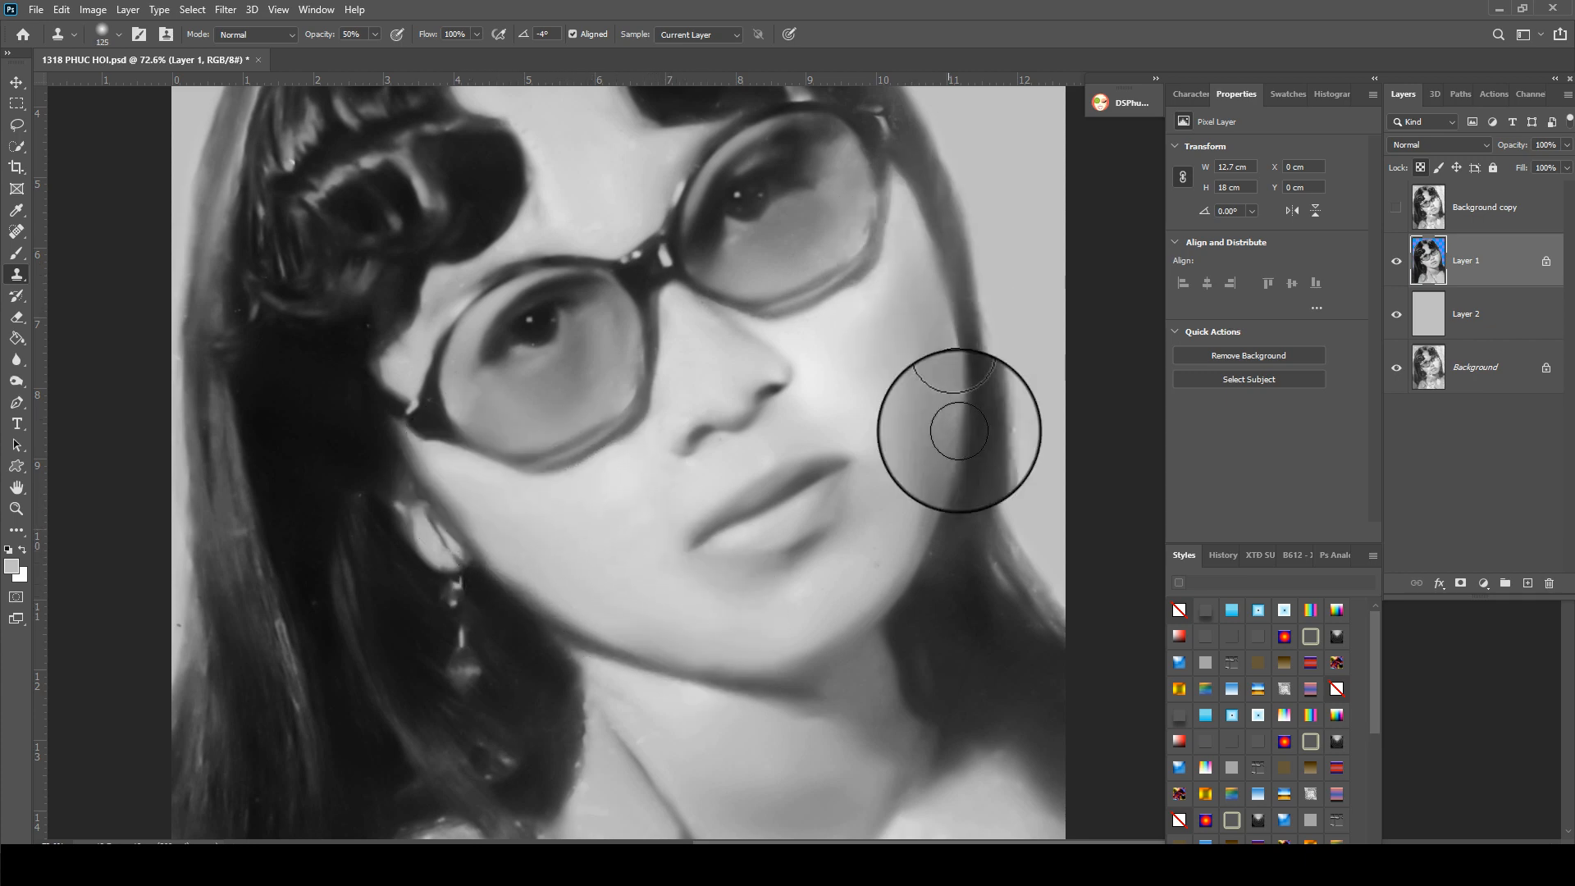
pyautogui.moveTo(959, 430); pyautogui.dragTo(909, 267)
pyautogui.keyDown('alt'); pyautogui.click(838, 367); pyautogui.keyUp('alt')
pyautogui.click(810, 405)
# - Clone smooth skin over the uneven patches on the neck and around the necklace
pyautogui.moveTo(498, 683)
pyautogui.mouseDown()
pyautogui.moveTo(511, 582)
pyautogui.moveTo(498, 543)
pyautogui.mouseUp()
pyautogui.keyDown('alt'); pyautogui.click(747, 772); pyautogui.keyUp('alt')
pyautogui.click(710, 709)
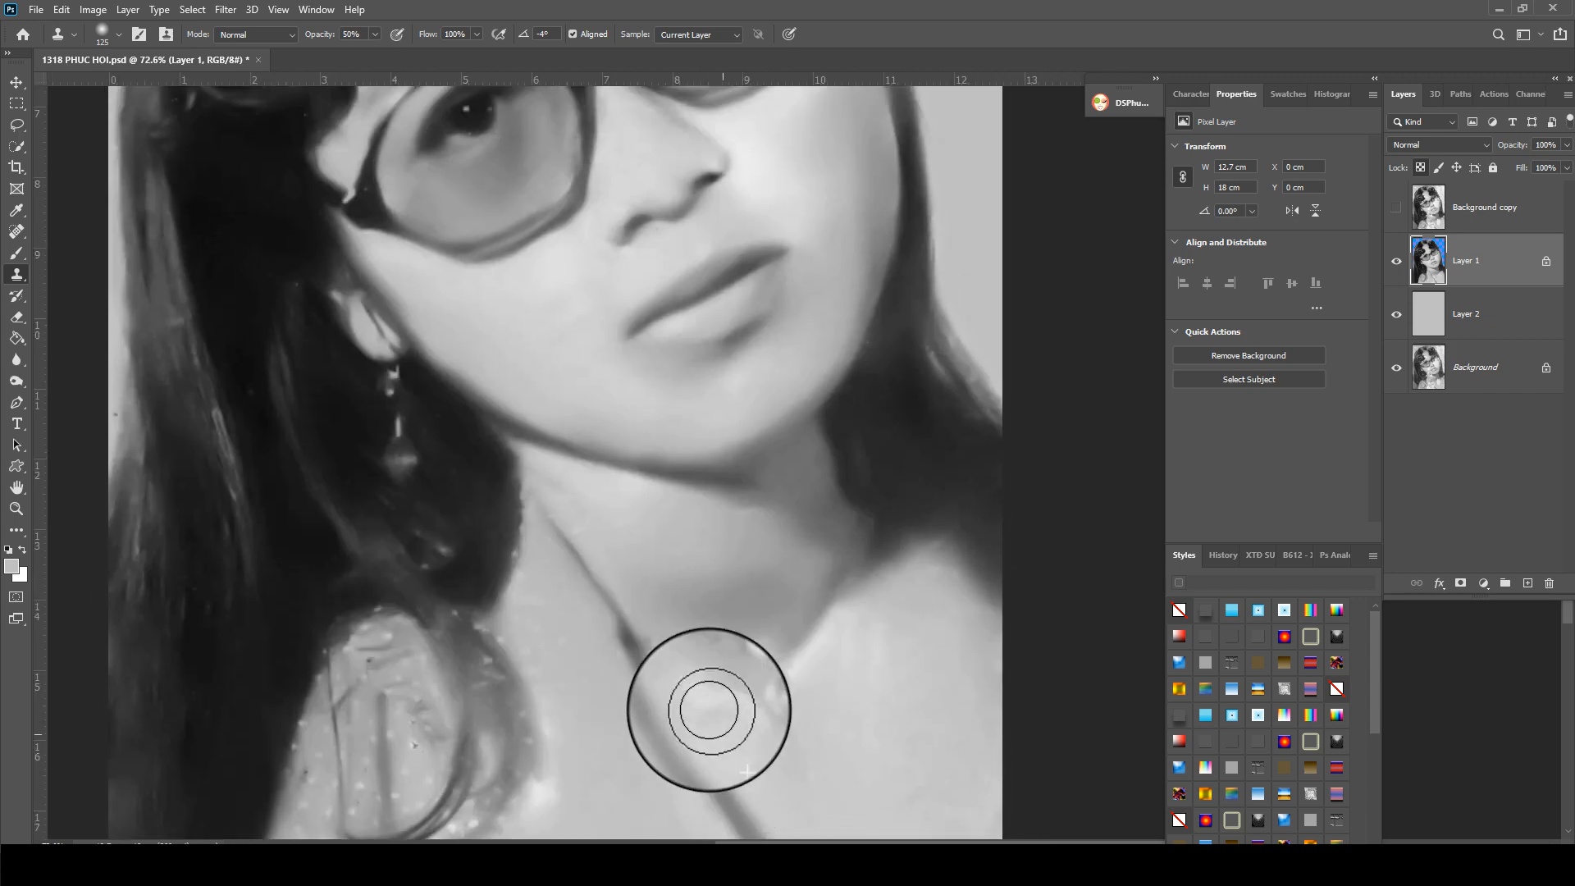
pyautogui.keyDown('alt'); pyautogui.click(744, 622); pyautogui.keyUp('alt')
pyautogui.click(676, 561)
pyautogui.keyDown('alt'); pyautogui.click(735, 506); pyautogui.keyUp('alt')
pyautogui.click(800, 551)
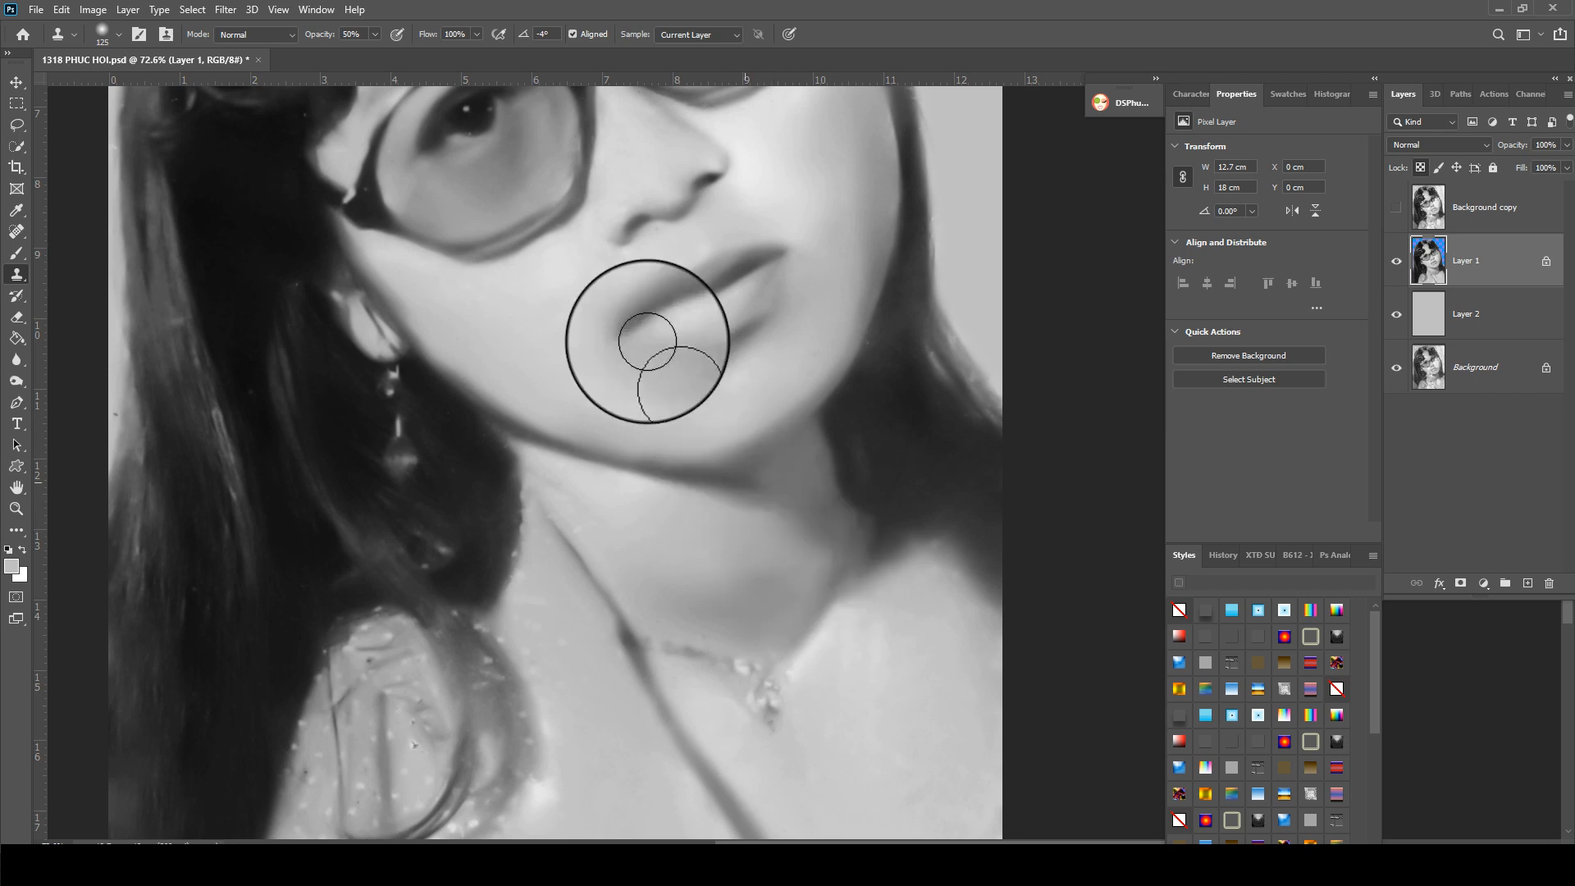
# - Clone over the uneven forehead skin and a patch of the curled hair above the far lens
pyautogui.moveTo(602, 154); pyautogui.dragTo(672, 579)
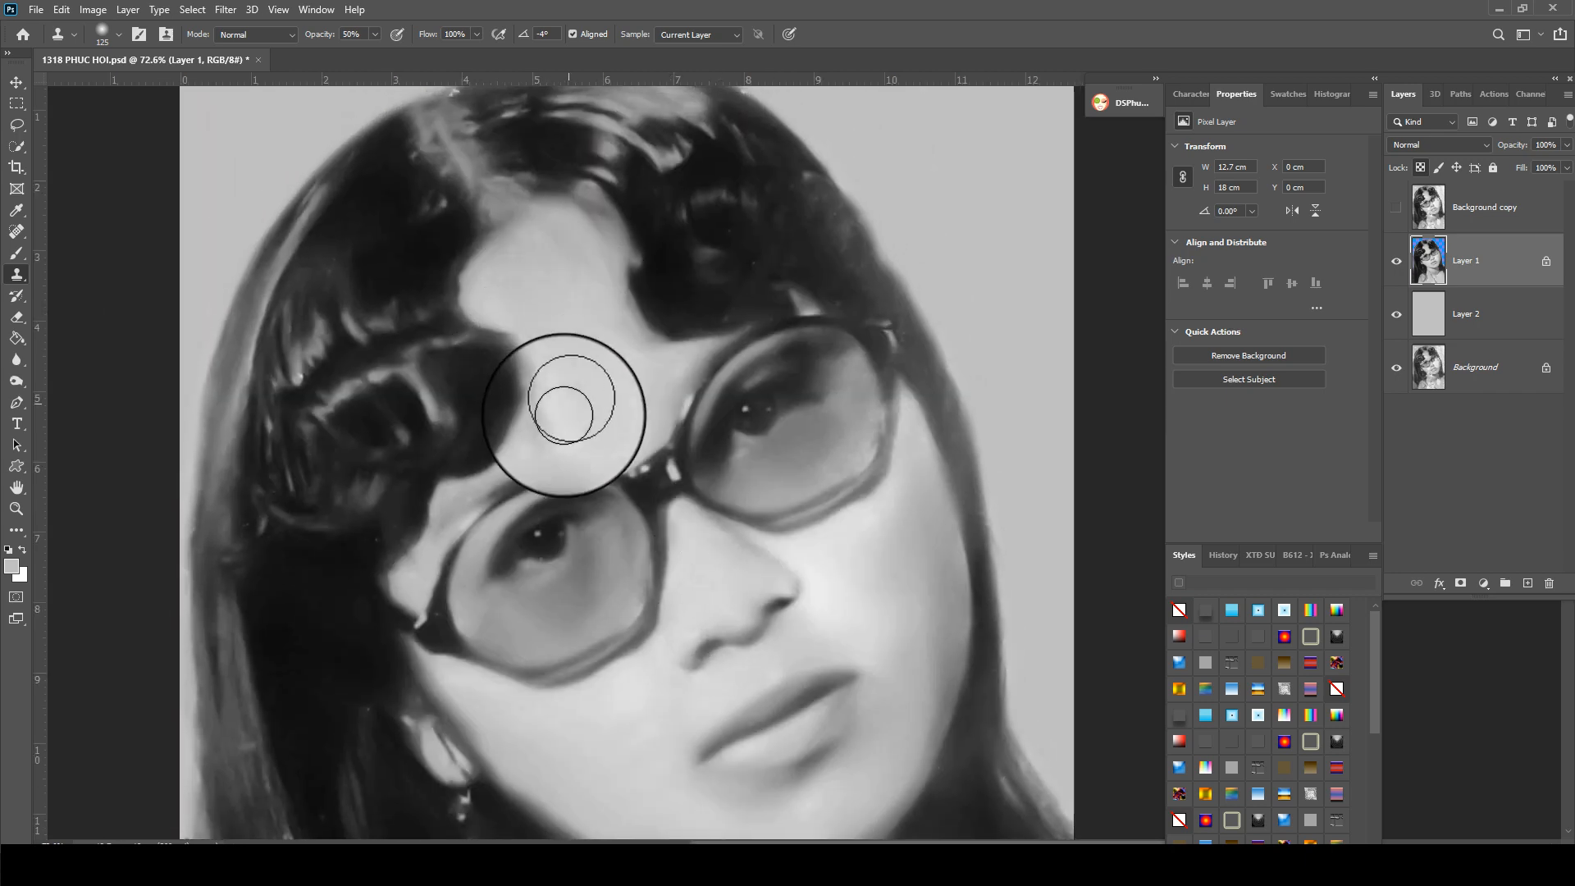
pyautogui.moveTo(564, 415); pyautogui.dragTo(598, 404)
pyautogui.keyDown('alt'); pyautogui.click(780, 197); pyautogui.keyUp('alt')
pyautogui.click(749, 190)
pyautogui.scroll(-3, 693, 154)
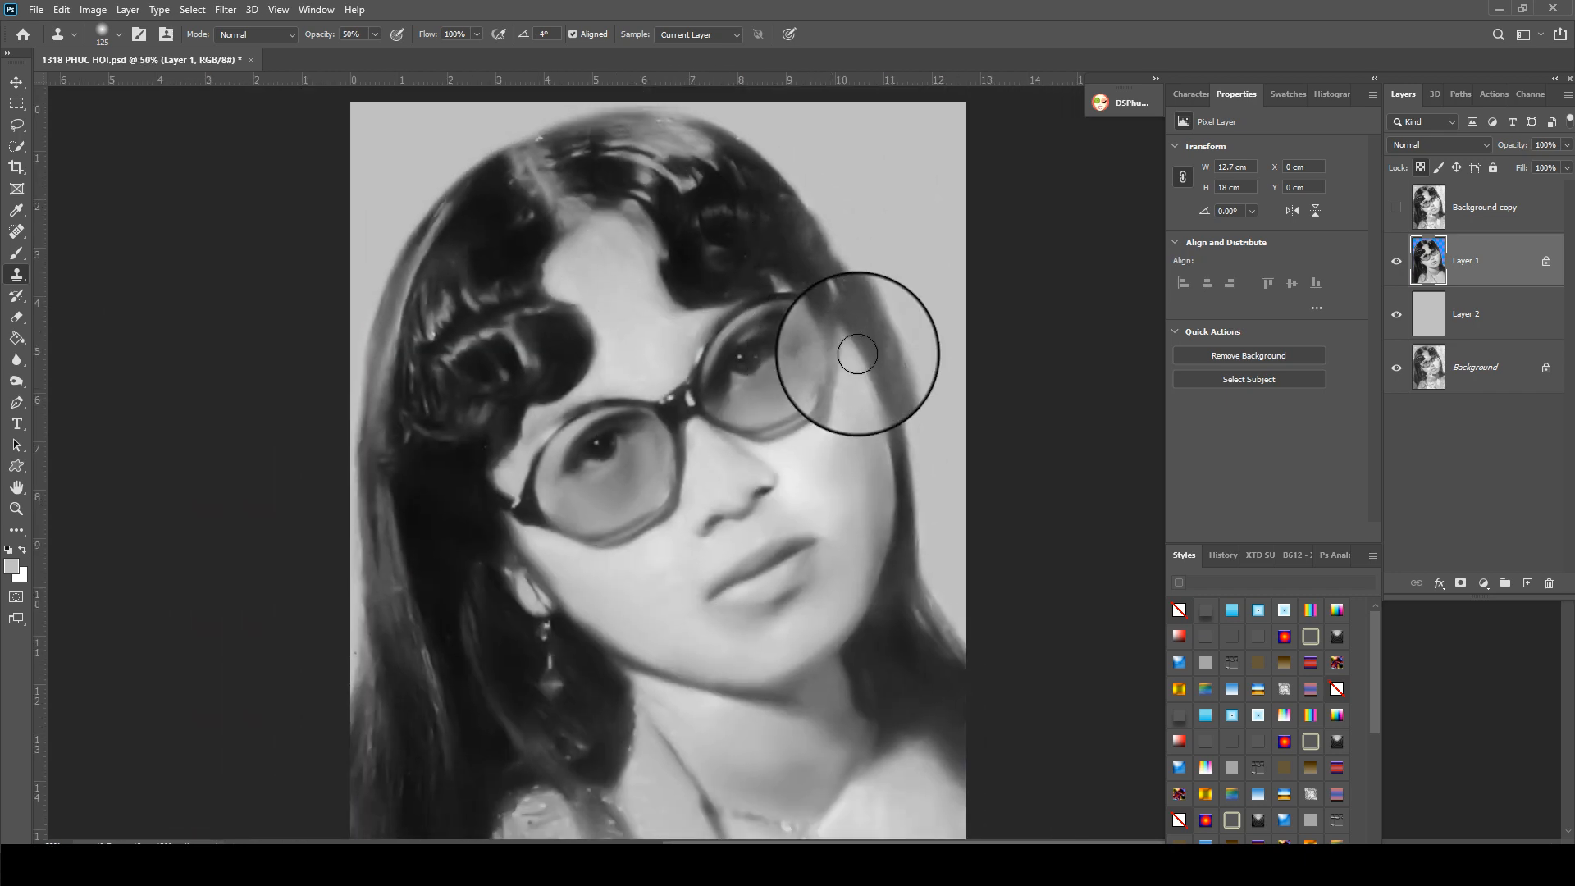
# - Lasso the outer hair edge beside the far lens and darken it with Levels, setting the midtones to 0.73
pyautogui.press('l')
pyautogui.moveTo(804, 246)
pyautogui.mouseDown()
pyautogui.moveTo(896, 410)
pyautogui.moveTo(812, 175)
pyautogui.moveTo(976, 457)
pyautogui.moveTo(939, 484)
pyautogui.mouseUp()
pyautogui.hotkey('ctrl', 'l')
pyautogui.moveTo(1170, 272); pyautogui.dragTo(1190, 270)
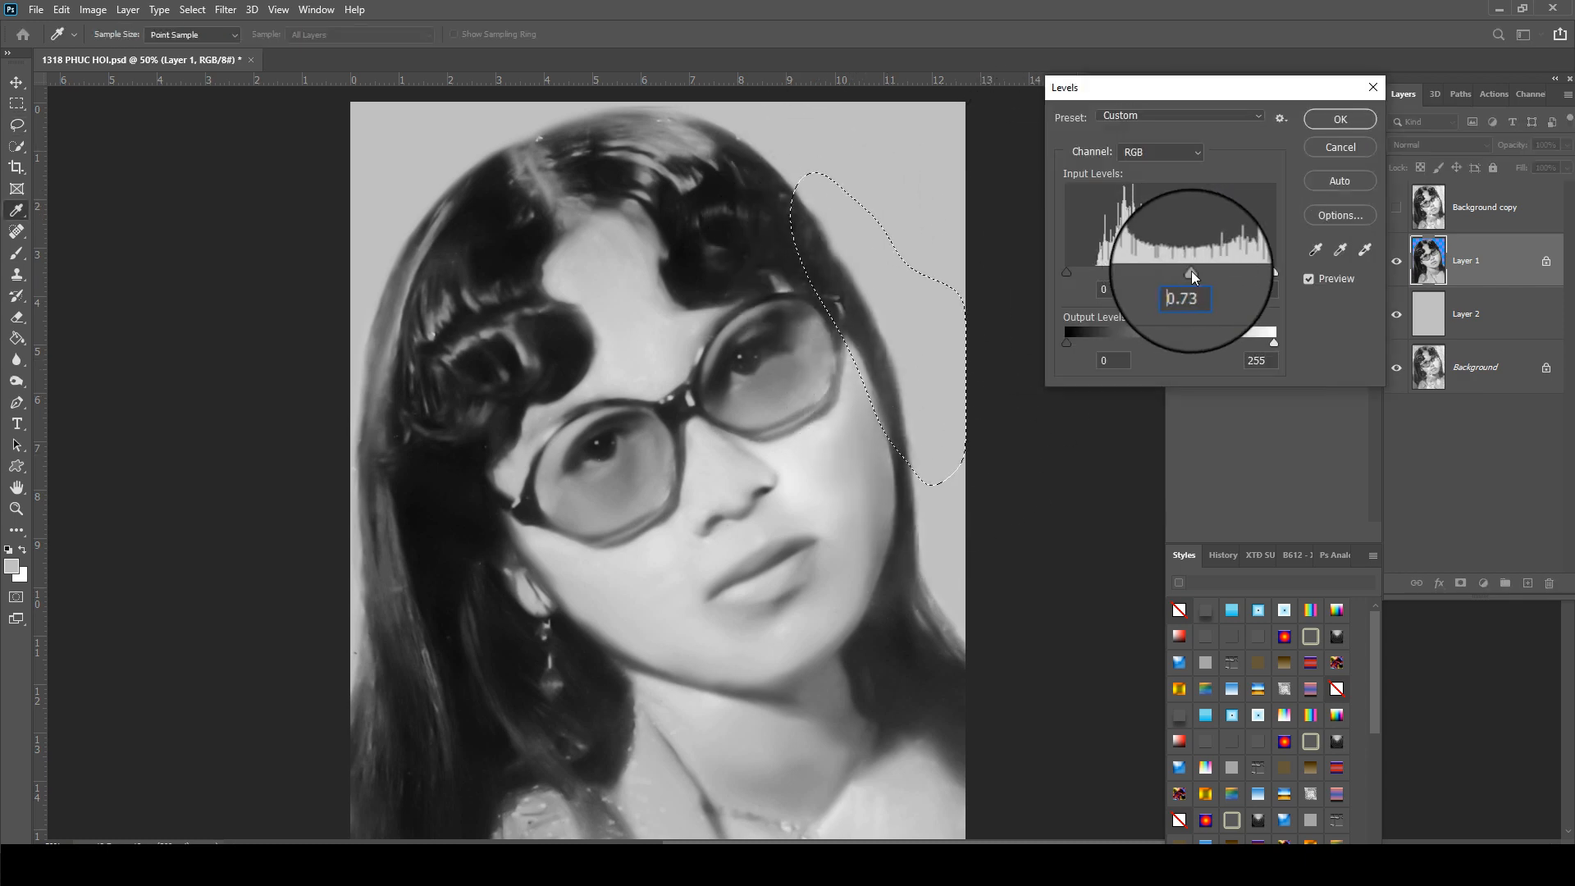
pyautogui.press('Return')
pyautogui.hotkey('ctrl', 'd')
pyautogui.hotkey('ctrl', '-')
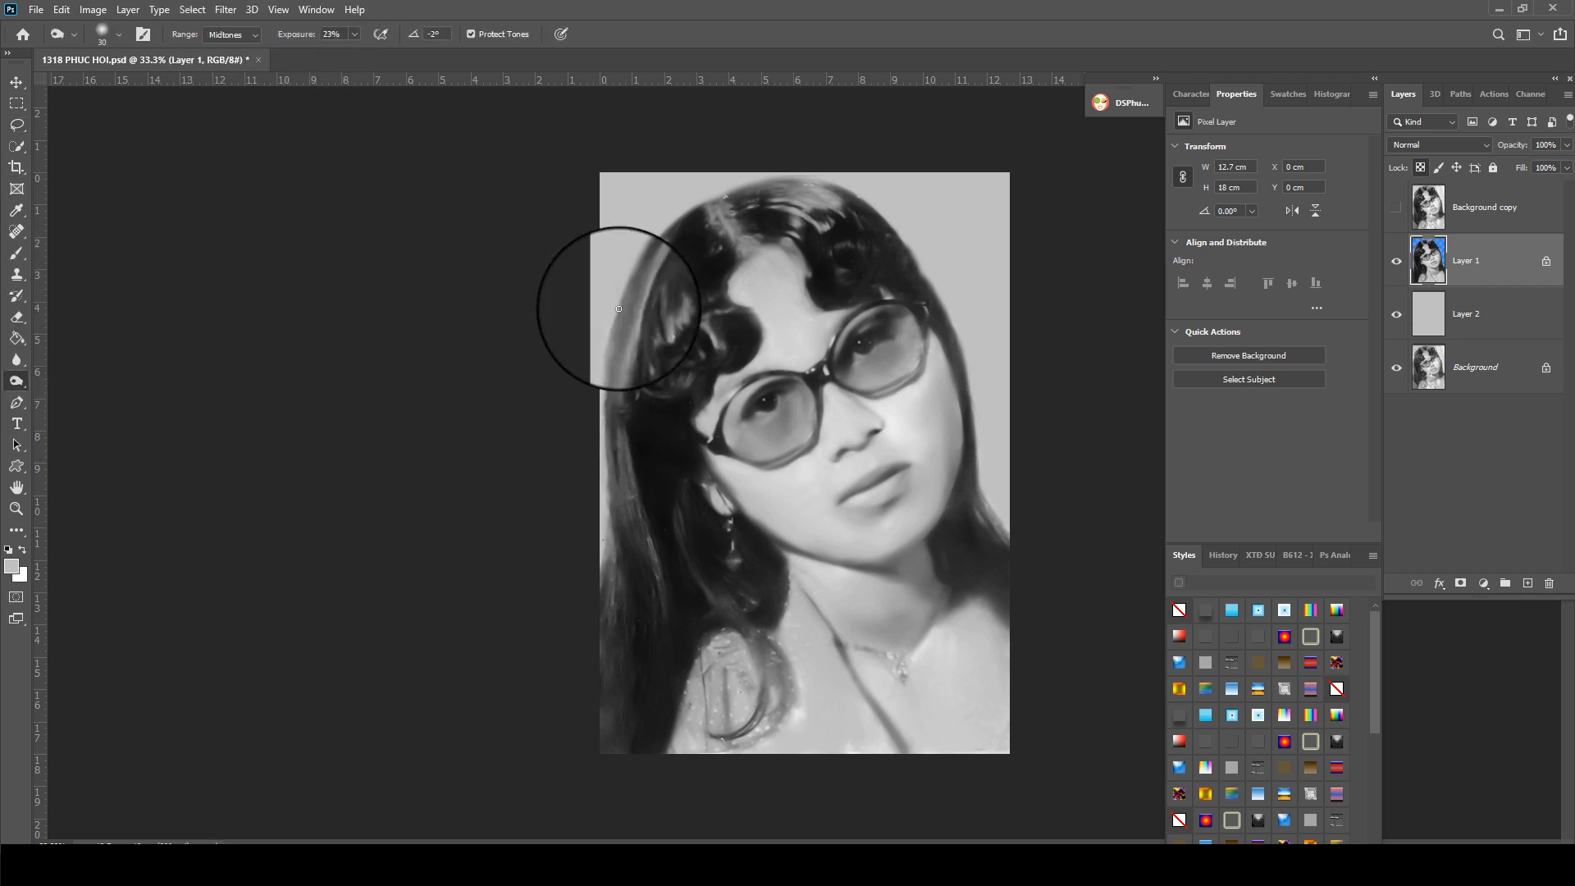
# - Burn the bright cheek beside the nose in the midtones at 10% exposure with a 200 to 250-pixel brush
pyautogui.scroll(2, 913, 496)
pyautogui.press(']')
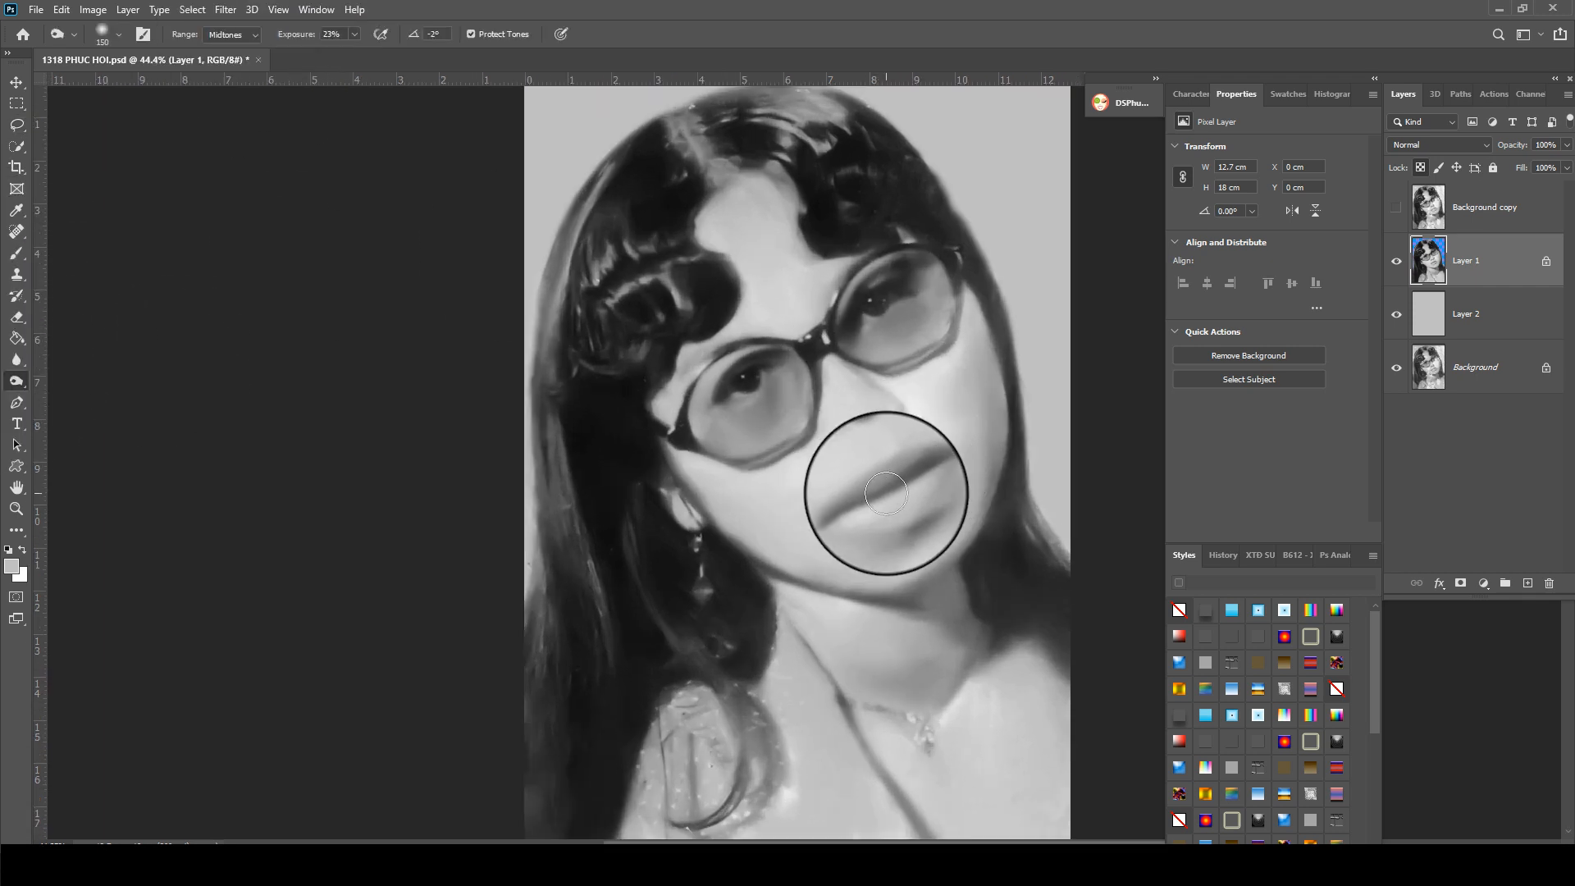
pyautogui.press(']')
pyautogui.press(']')
pyautogui.moveTo(315, 32); pyautogui.dragTo(305, 33)
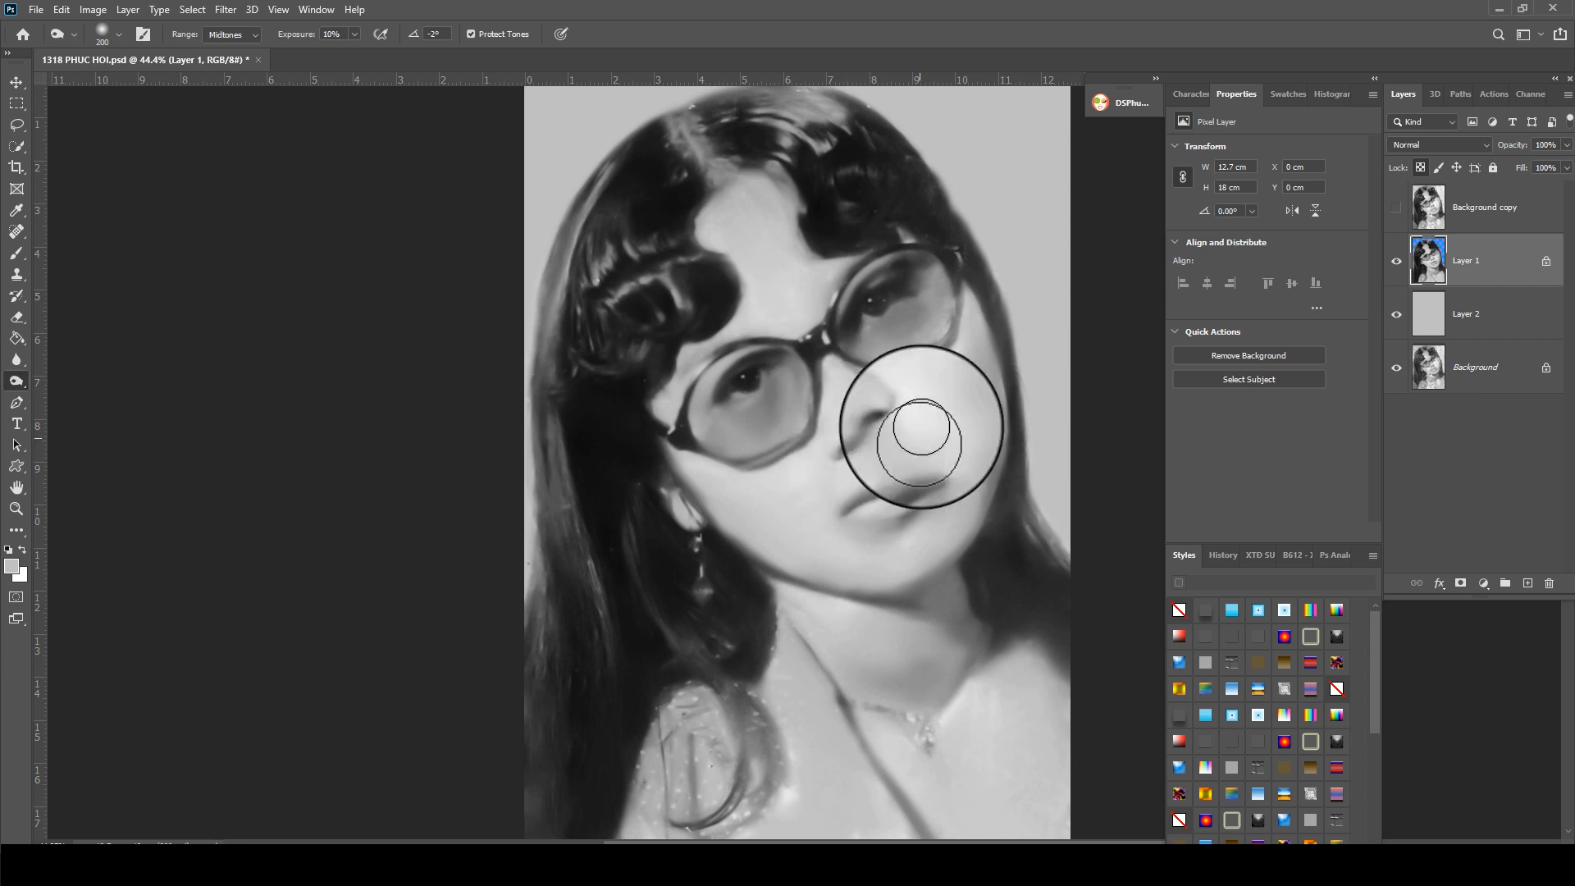
pyautogui.press(']')
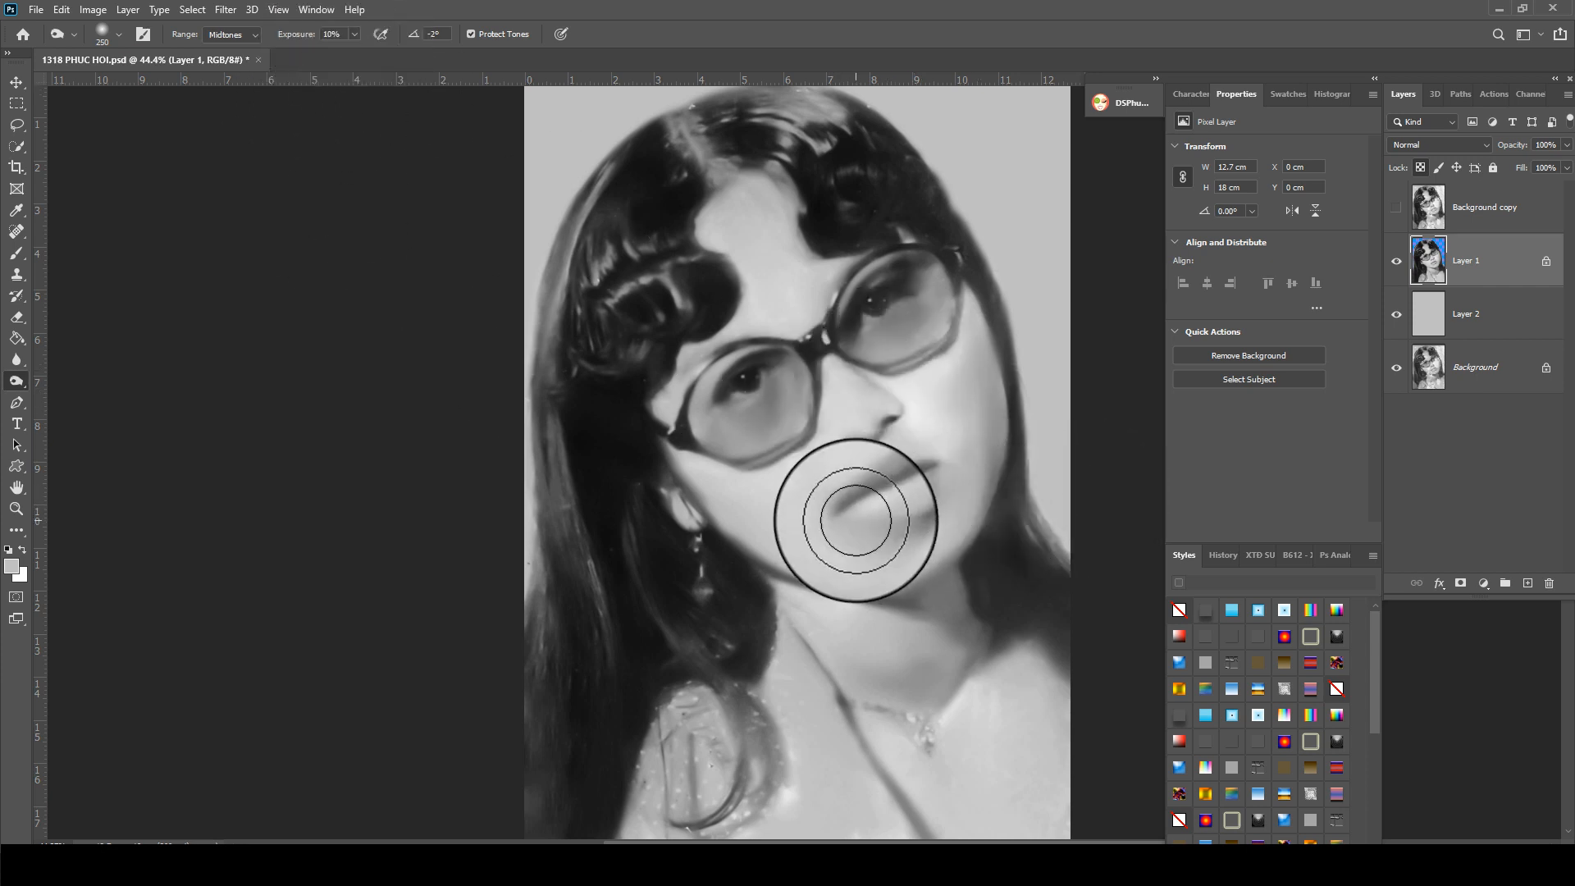
# - Burn the shading around the lips, nose and forehead hairline at 10% exposure, using brush sizes between 90 and 175 pixels
pyautogui.press('[')
pyautogui.press('[')
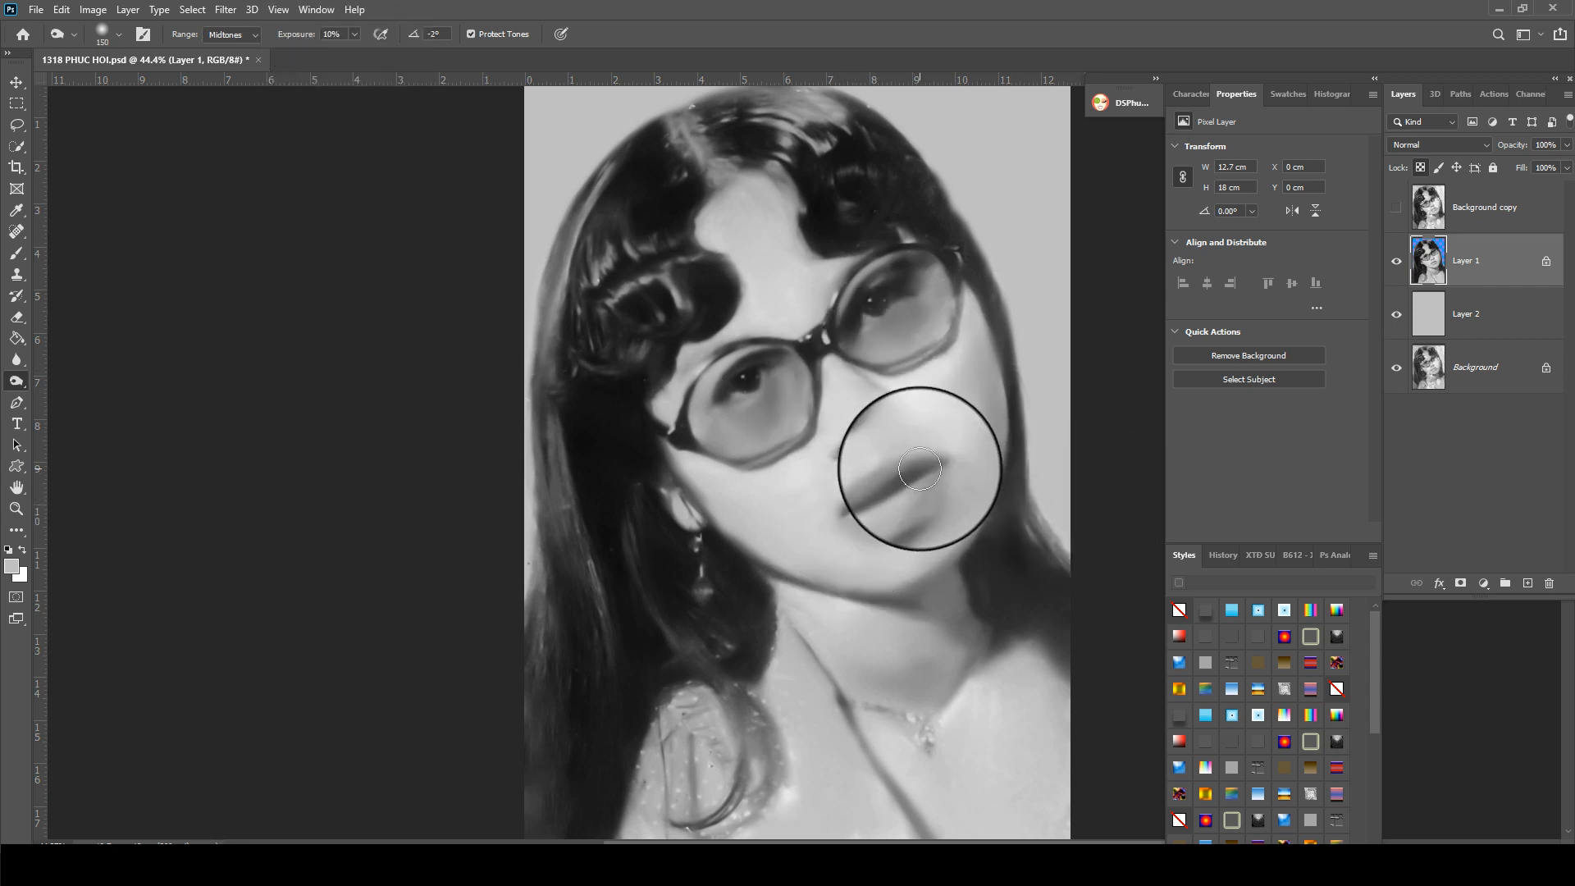
pyautogui.press('[')
pyautogui.press('[')
pyautogui.press('[')
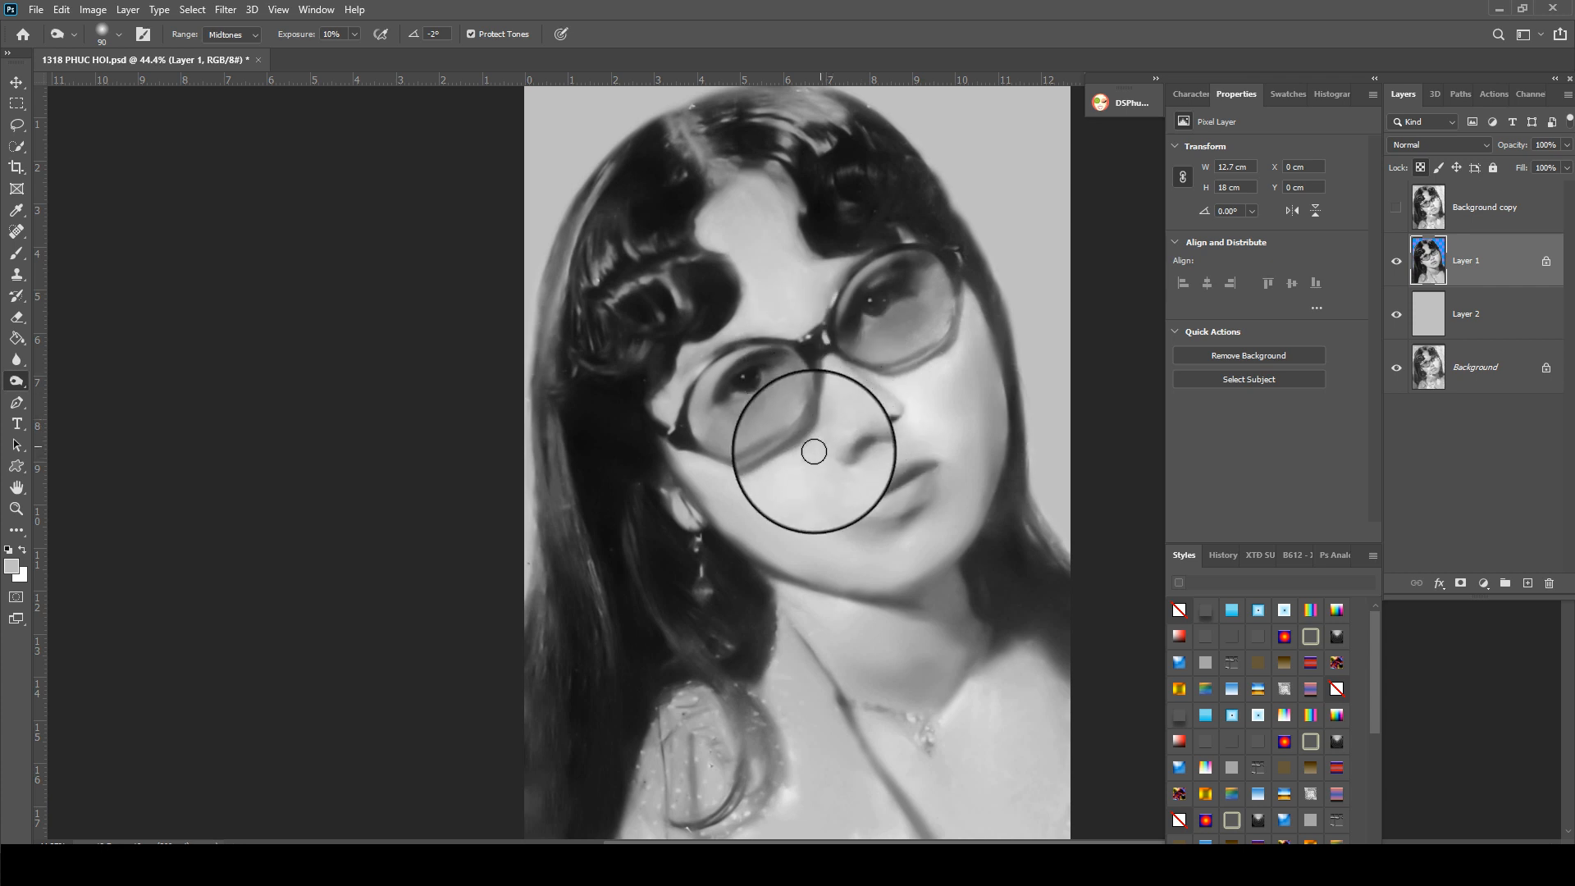
pyautogui.press(']')
pyautogui.press(']')
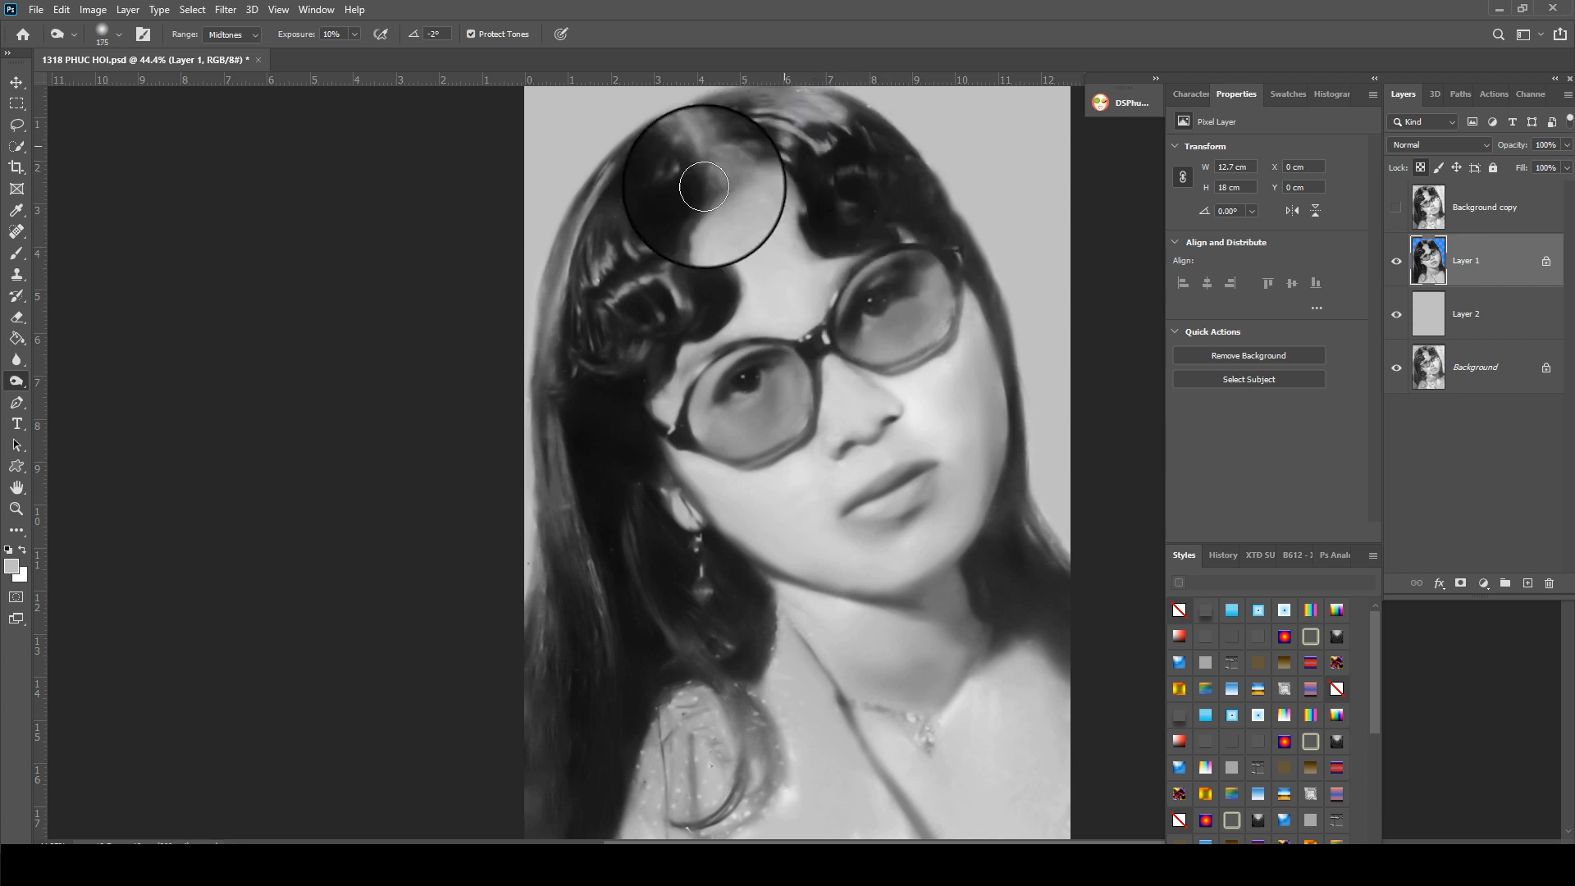
# - Darken the long hair on both sides with the Burn tool at 50% exposure, up to 400 pixels, and save the file
pyautogui.press(']')
pyautogui.press(']')
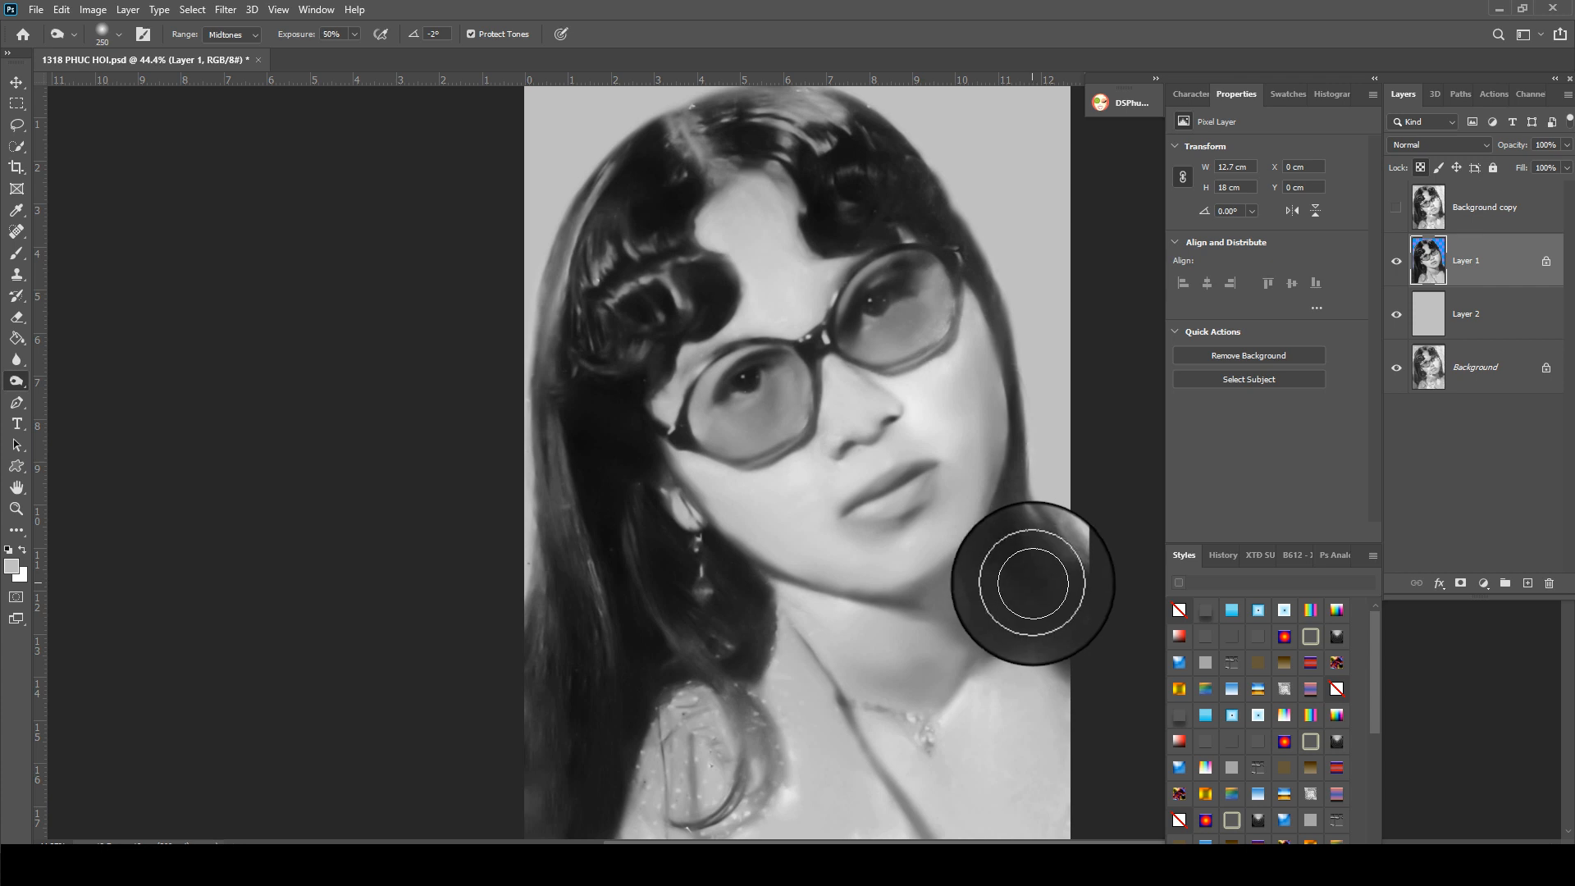
pyautogui.press(']')
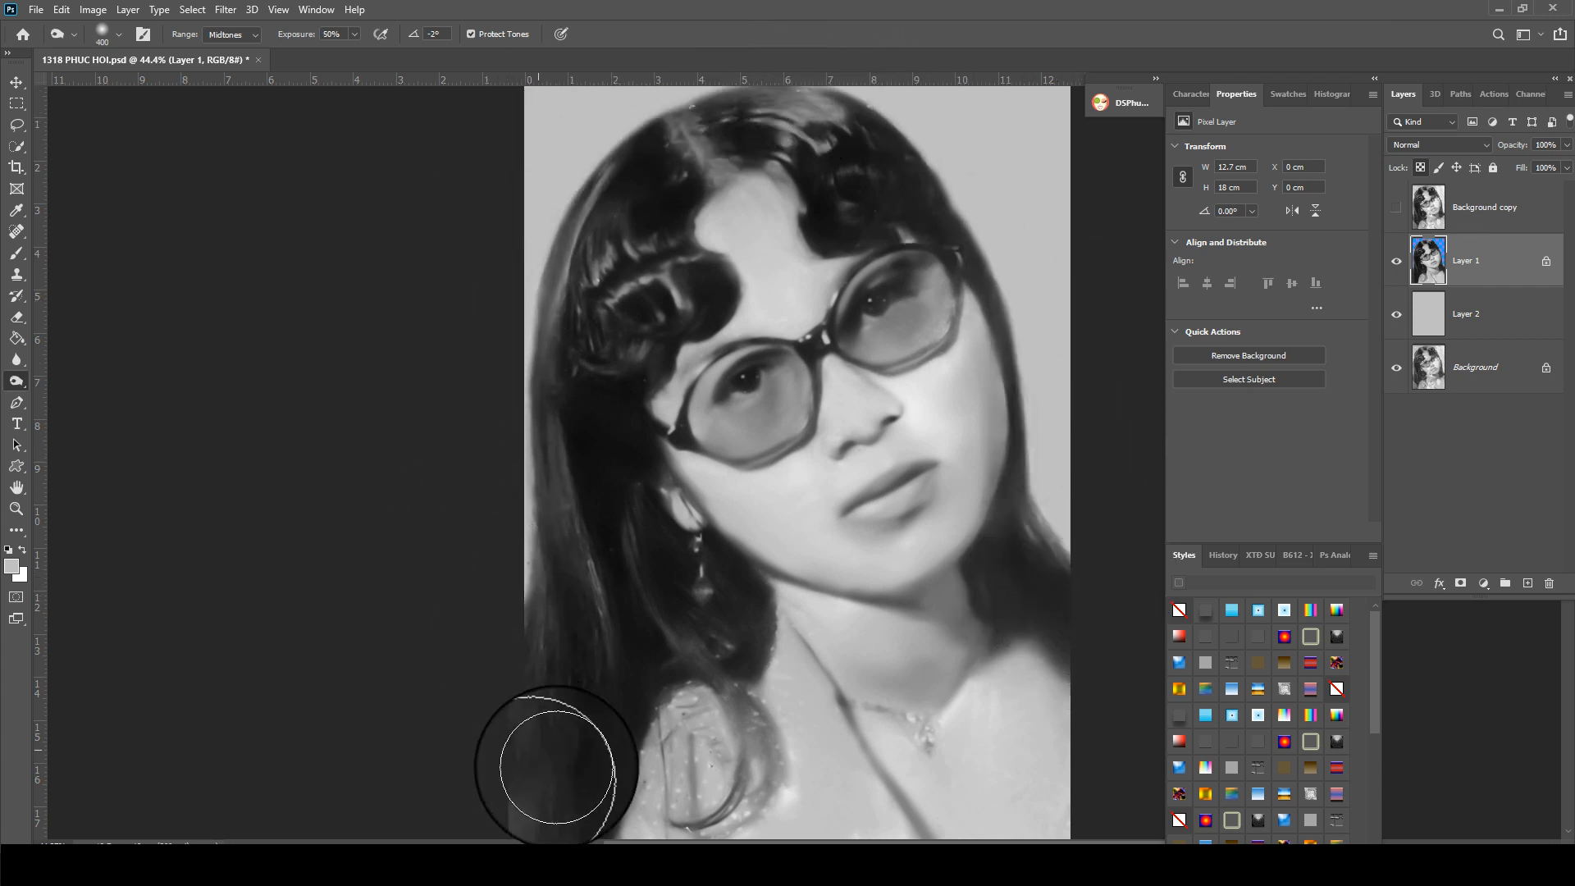
pyautogui.scroll(-3, 664, 545)
pyautogui.hscroll(2, 665, 545)
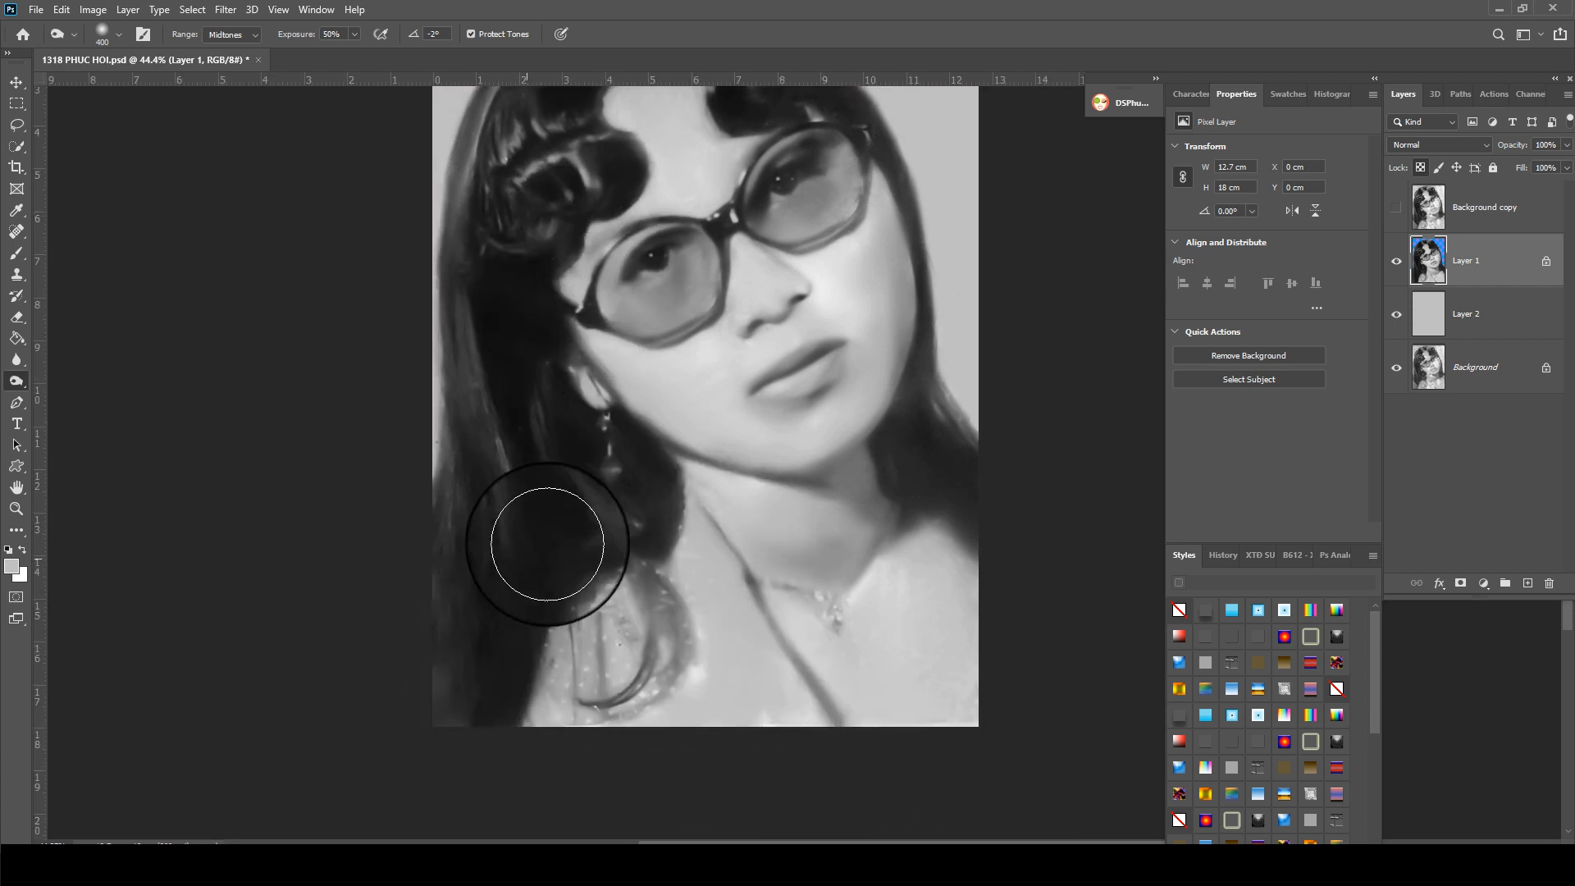
pyautogui.hotkey('ctrl', 's')
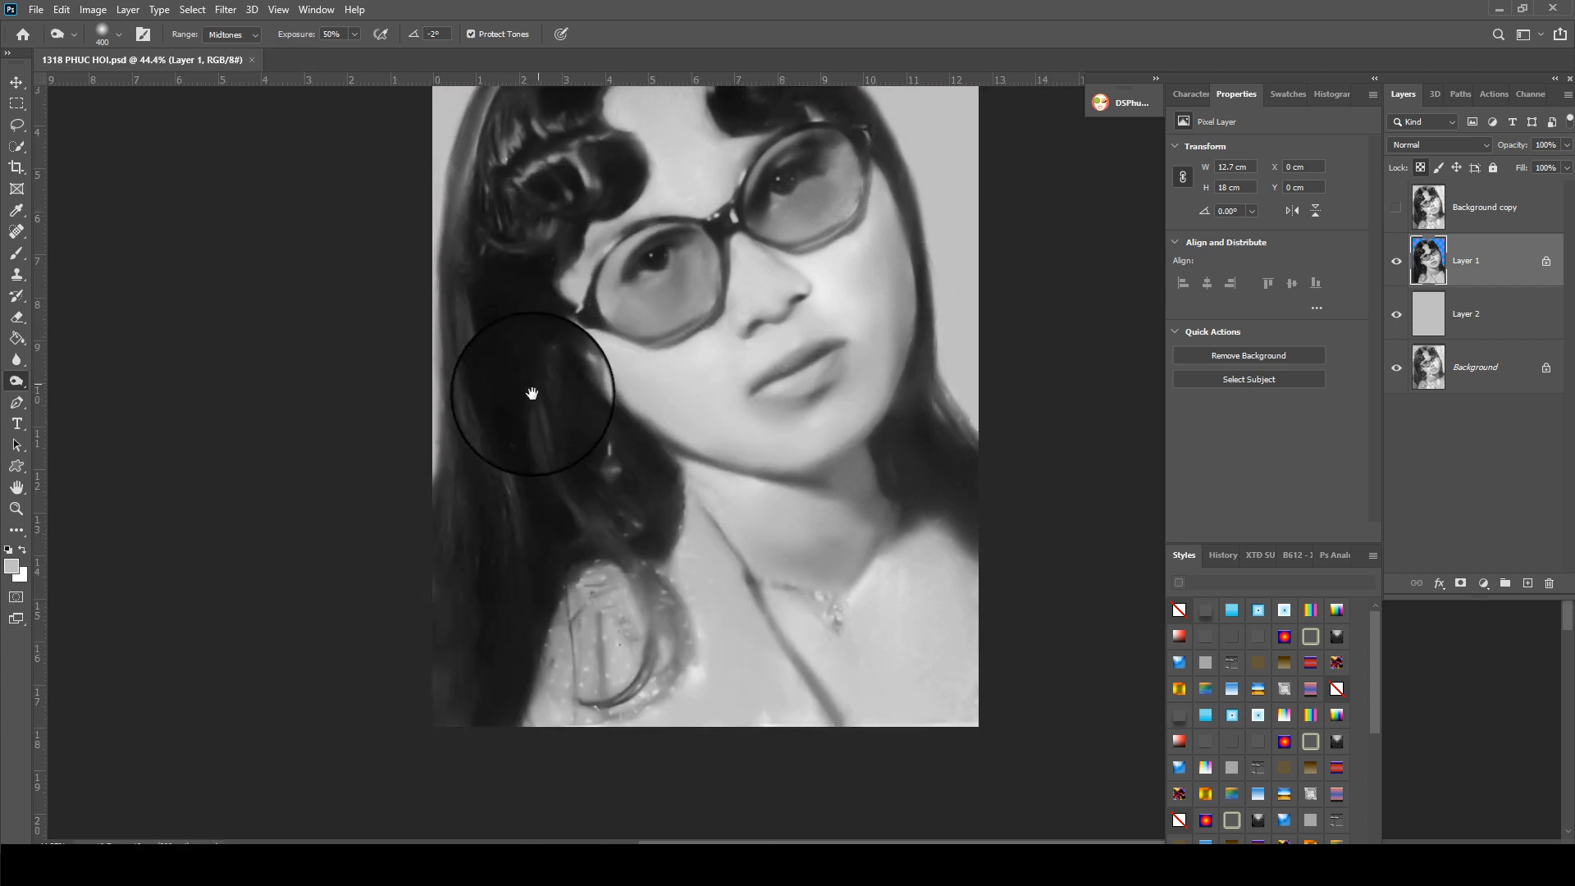
# - Compare the restored portrait with the damaged original by toggling the Background copy layer's visibility
pyautogui.moveTo(530, 394); pyautogui.dragTo(432, 533)
pyautogui.click(1396, 210)
pyautogui.click(1397, 209)
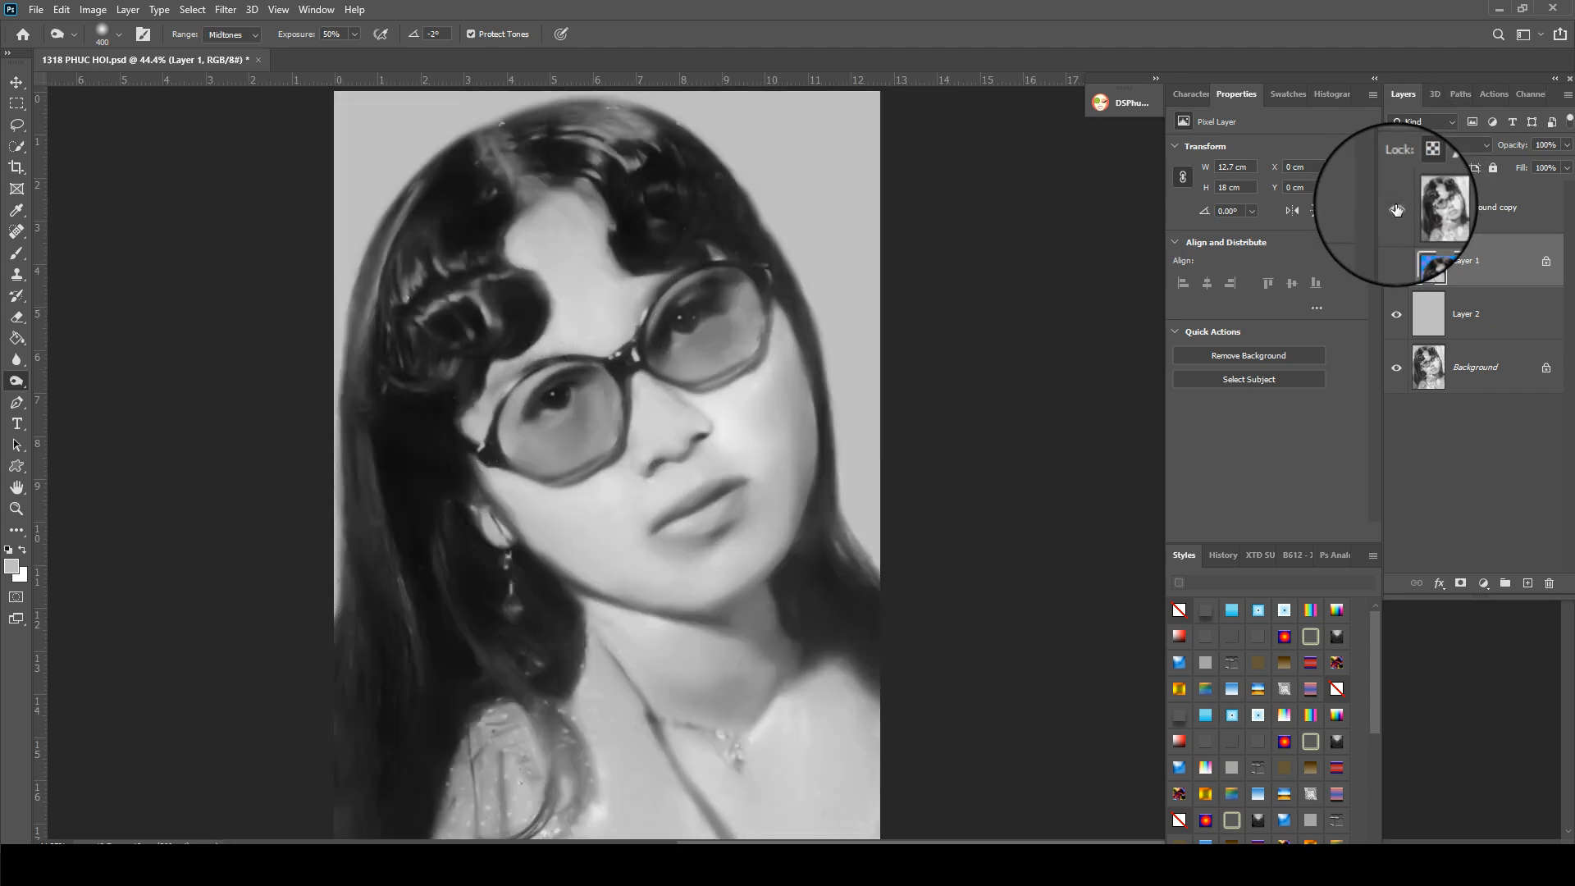
pyautogui.click(1396, 210)
pyautogui.click(1397, 210)
pyautogui.click(1397, 210)
pyautogui.click(1397, 210)
# - Make the Background copy layer visible and outline the original lips with a freehand Patch tool selection
pyautogui.scroll(3, 895, 486)
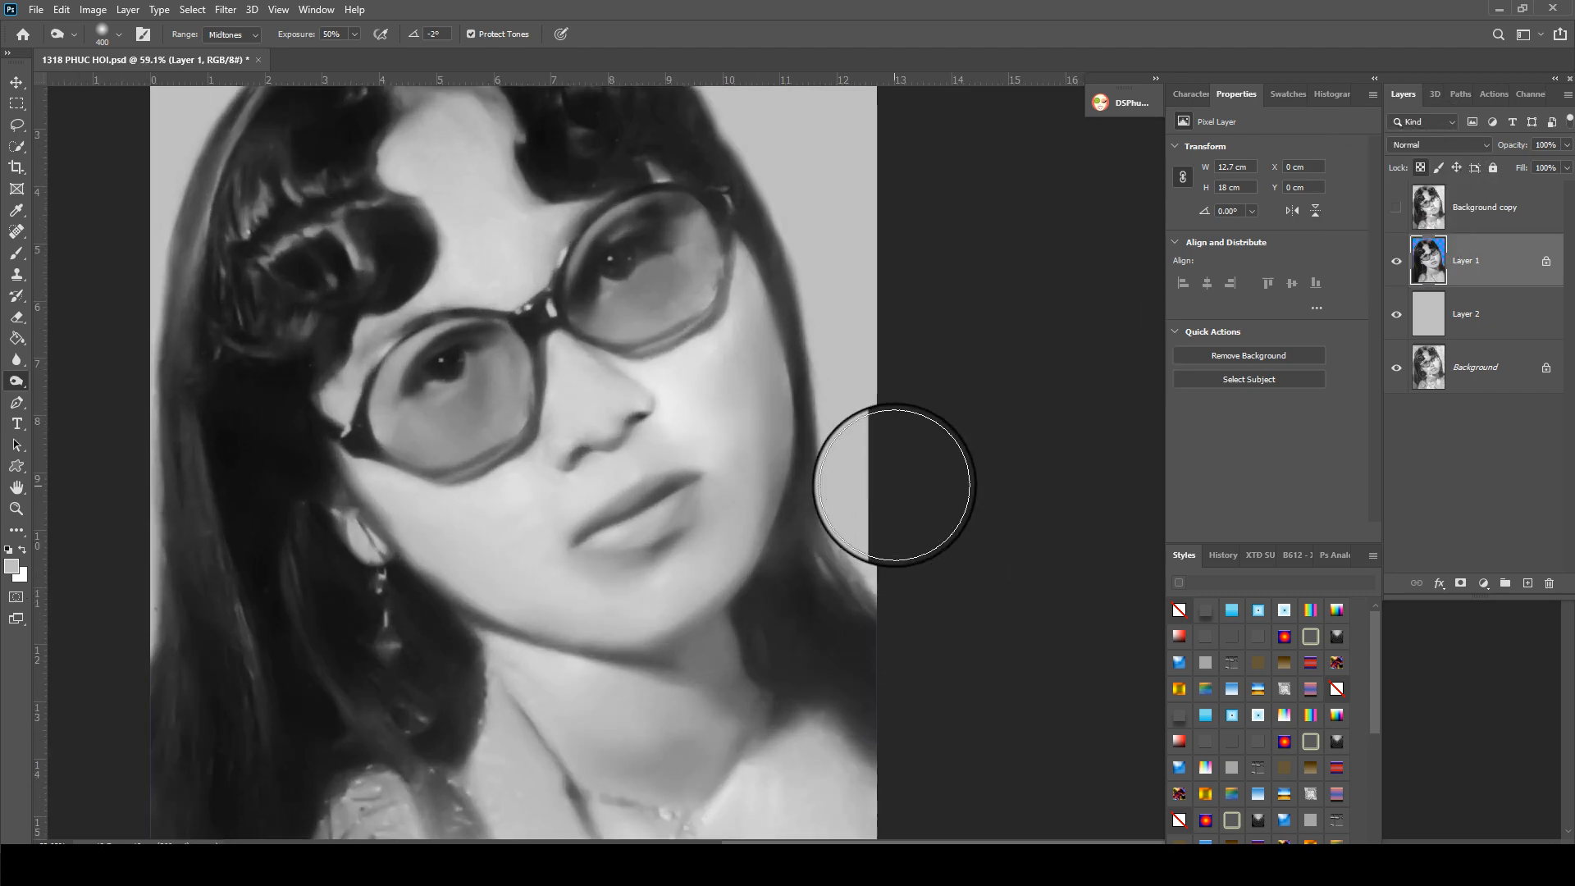
pyautogui.scroll(2, 748, 386)
pyautogui.press('j')
pyautogui.scroll(2, 615, 562)
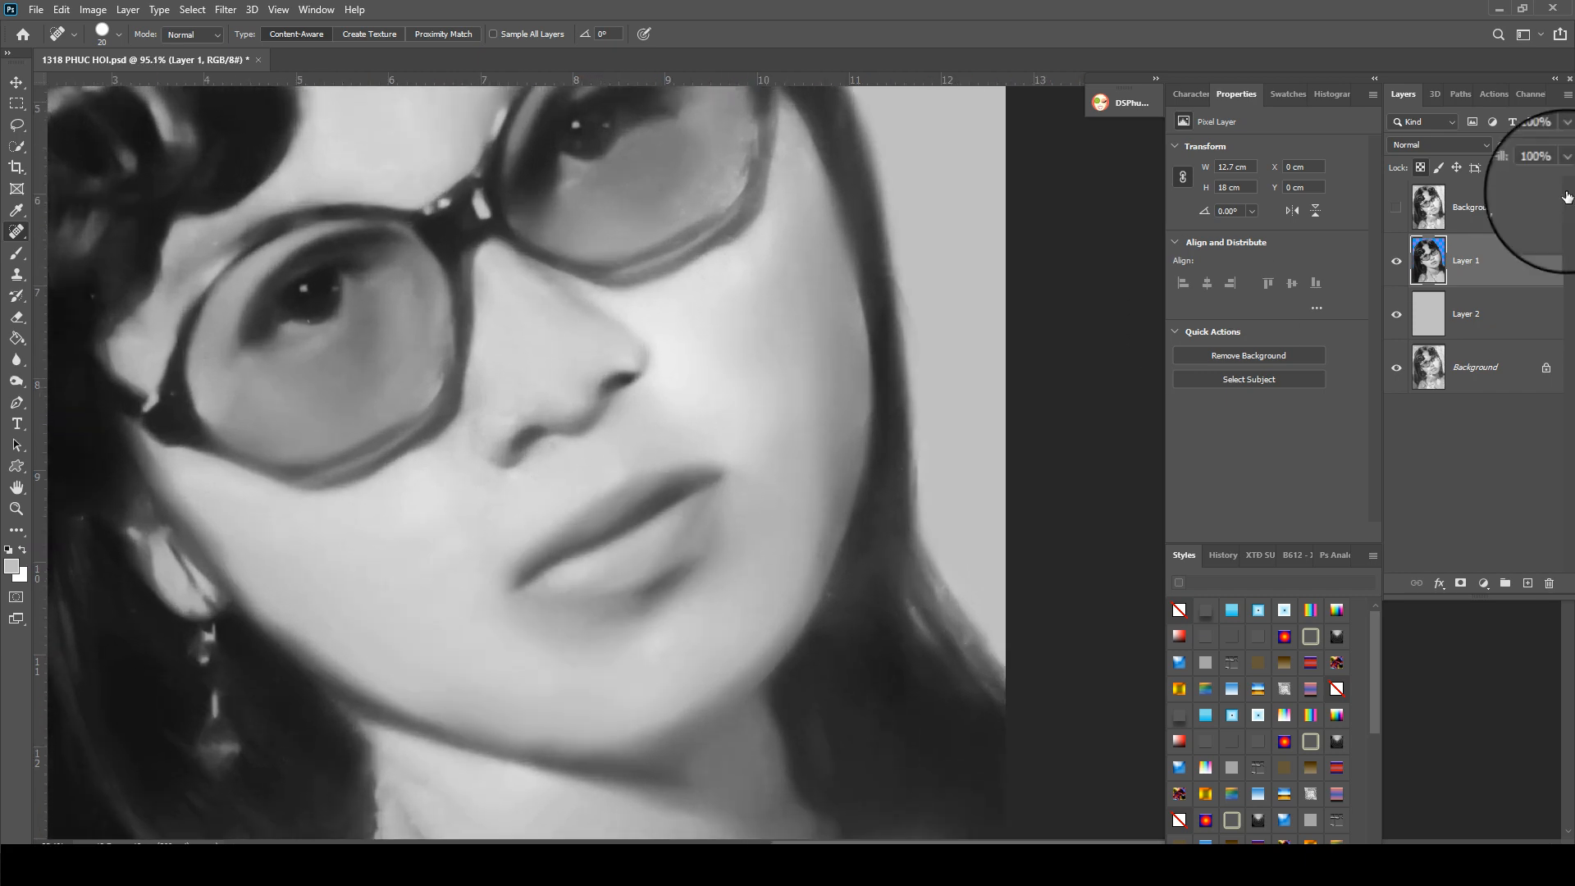
pyautogui.click(1396, 208)
pyautogui.scroll(2, 630, 563)
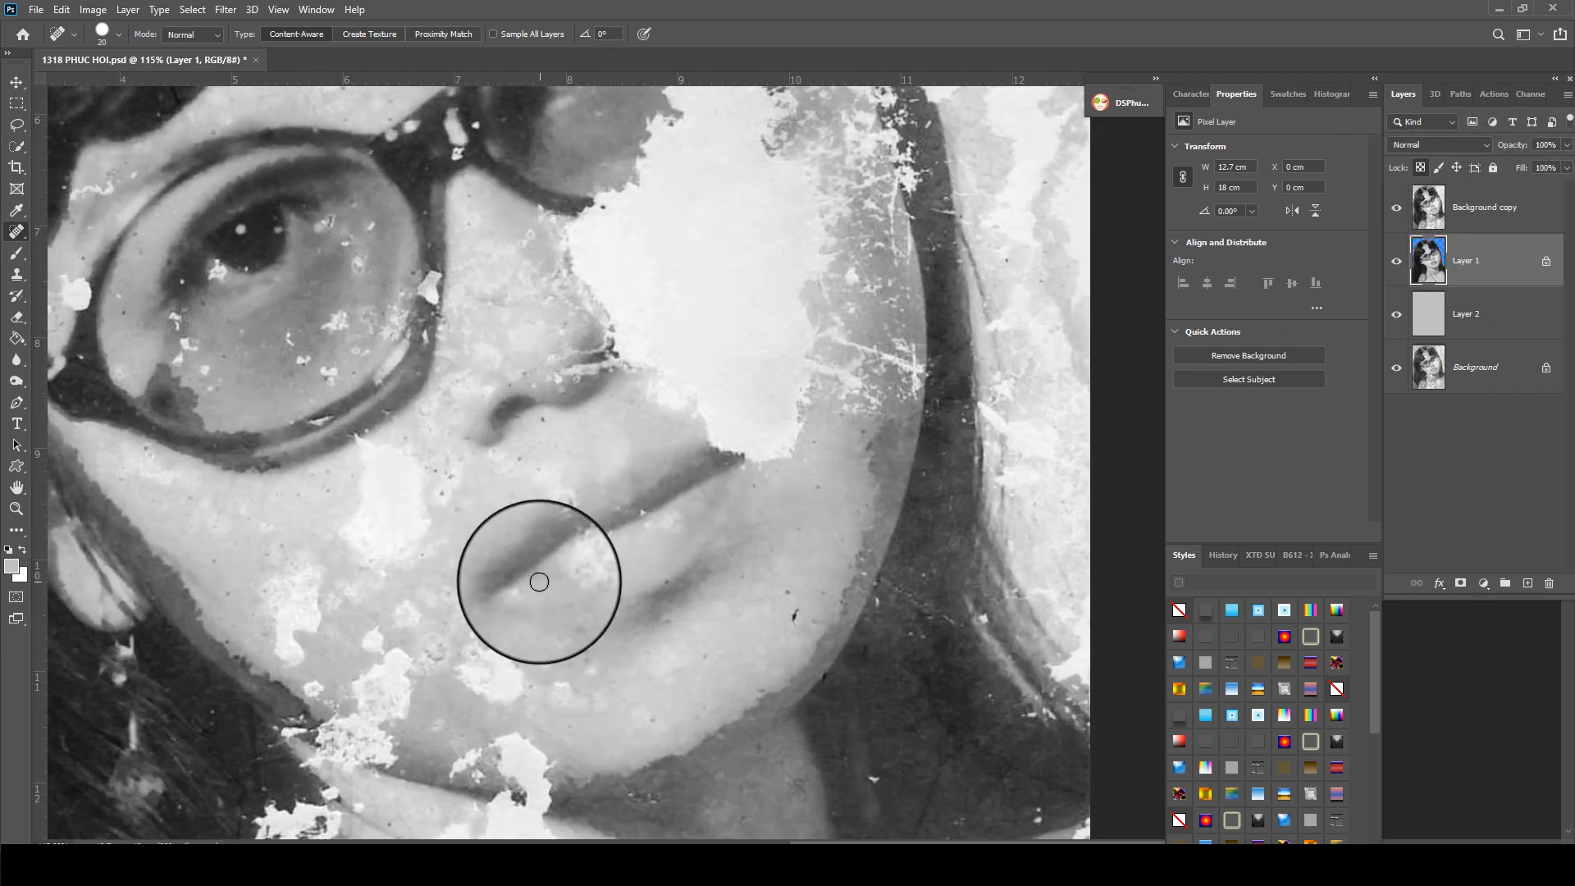
pyautogui.hotkey('shift', 'j')
pyautogui.hotkey('shift', 'j')
pyautogui.moveTo(532, 600)
pyautogui.mouseDown()
pyautogui.moveTo(632, 603)
pyautogui.moveTo(703, 555)
pyautogui.mouseUp()
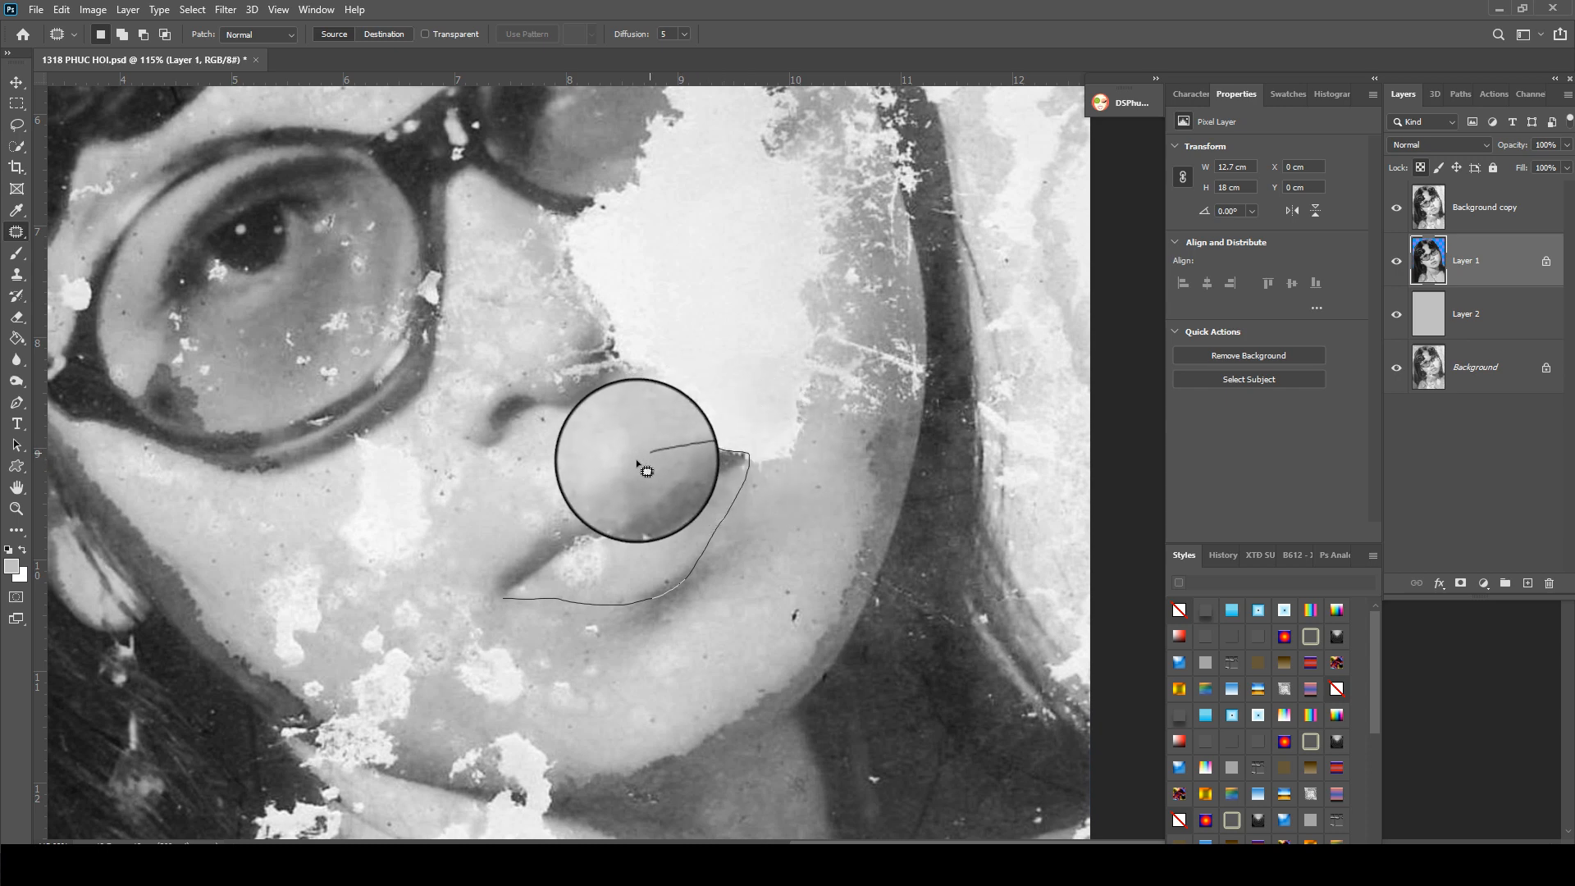
pyautogui.moveTo(591, 489)
pyautogui.mouseDown()
pyautogui.moveTo(521, 550)
pyautogui.moveTo(563, 562)
pyautogui.mouseUp()
# - Feather the lip selection by 9 pixels and copy the lips from the Background copy layer onto a new layer
pyautogui.hotkey('shift', 'F6')
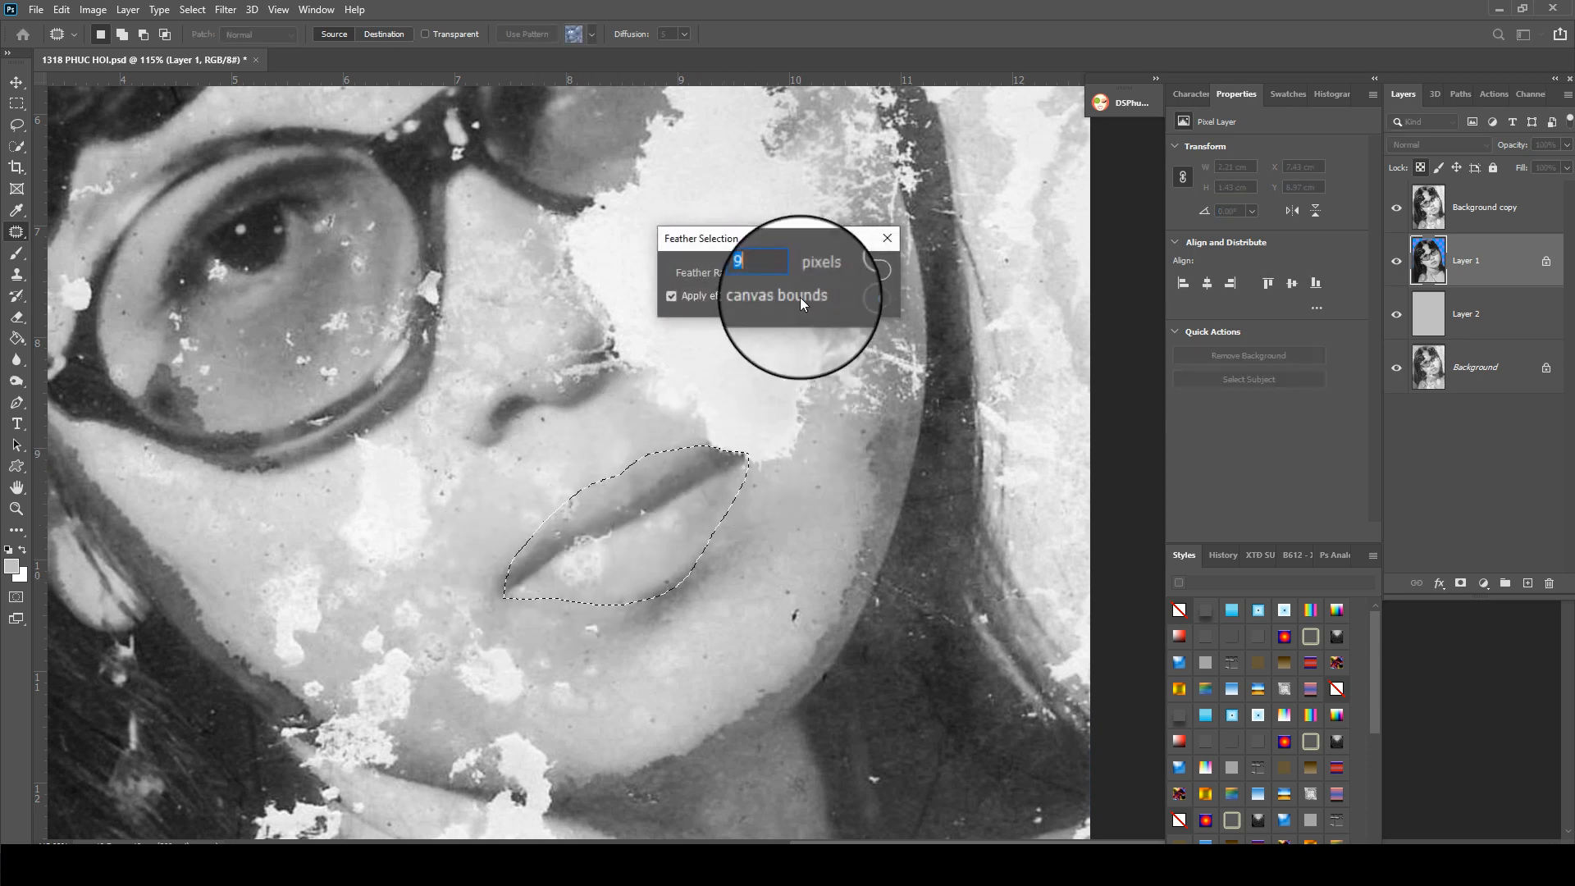
pyautogui.press('Return')
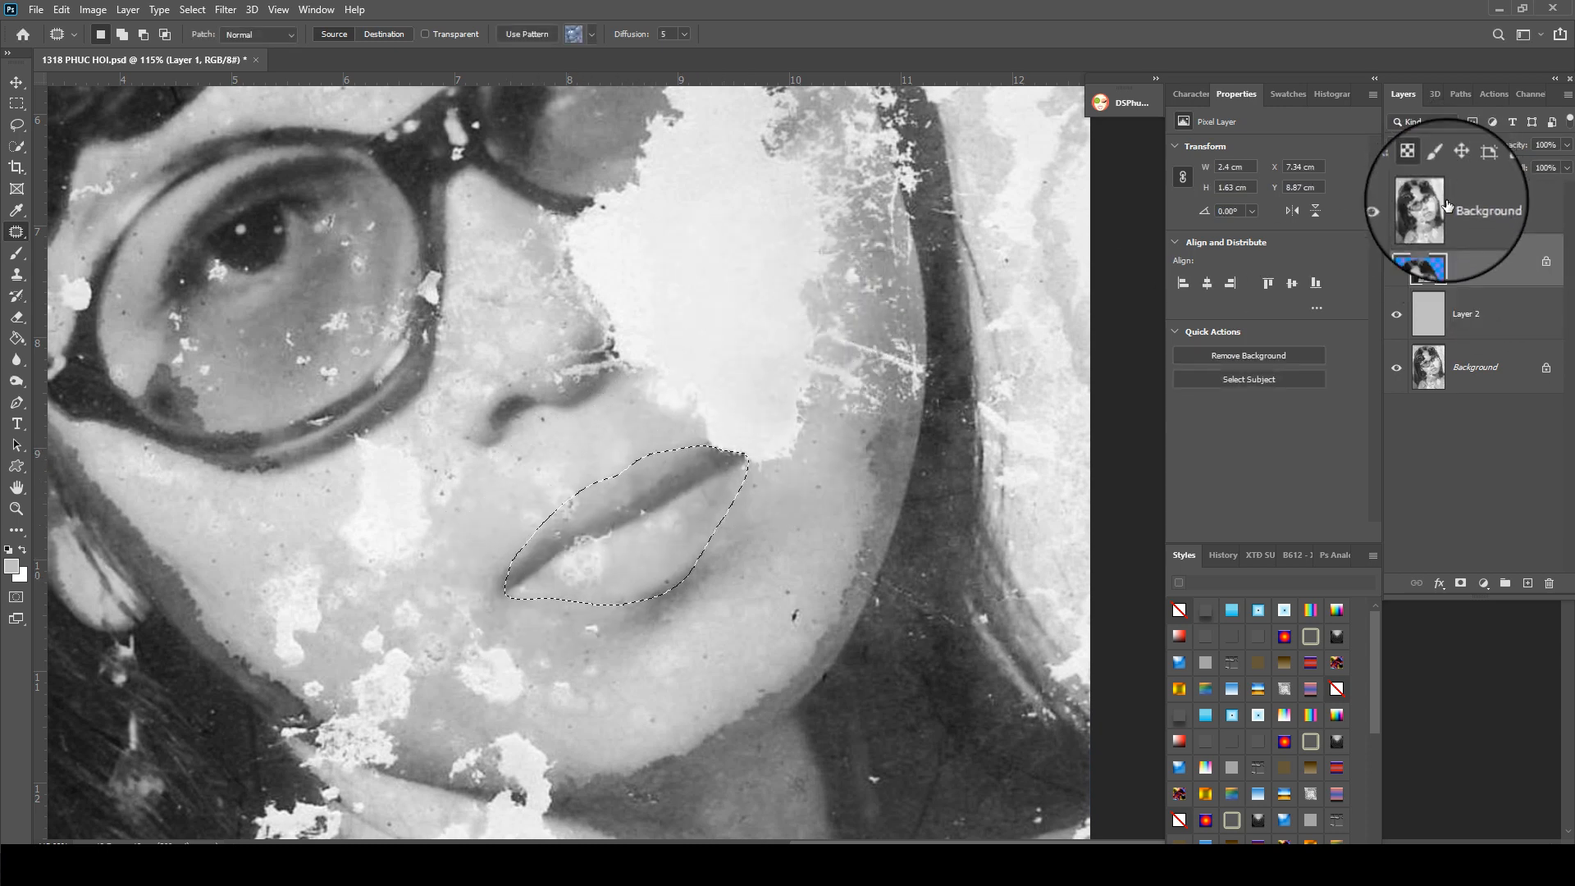
pyautogui.hotkey('ctrl', 'j')
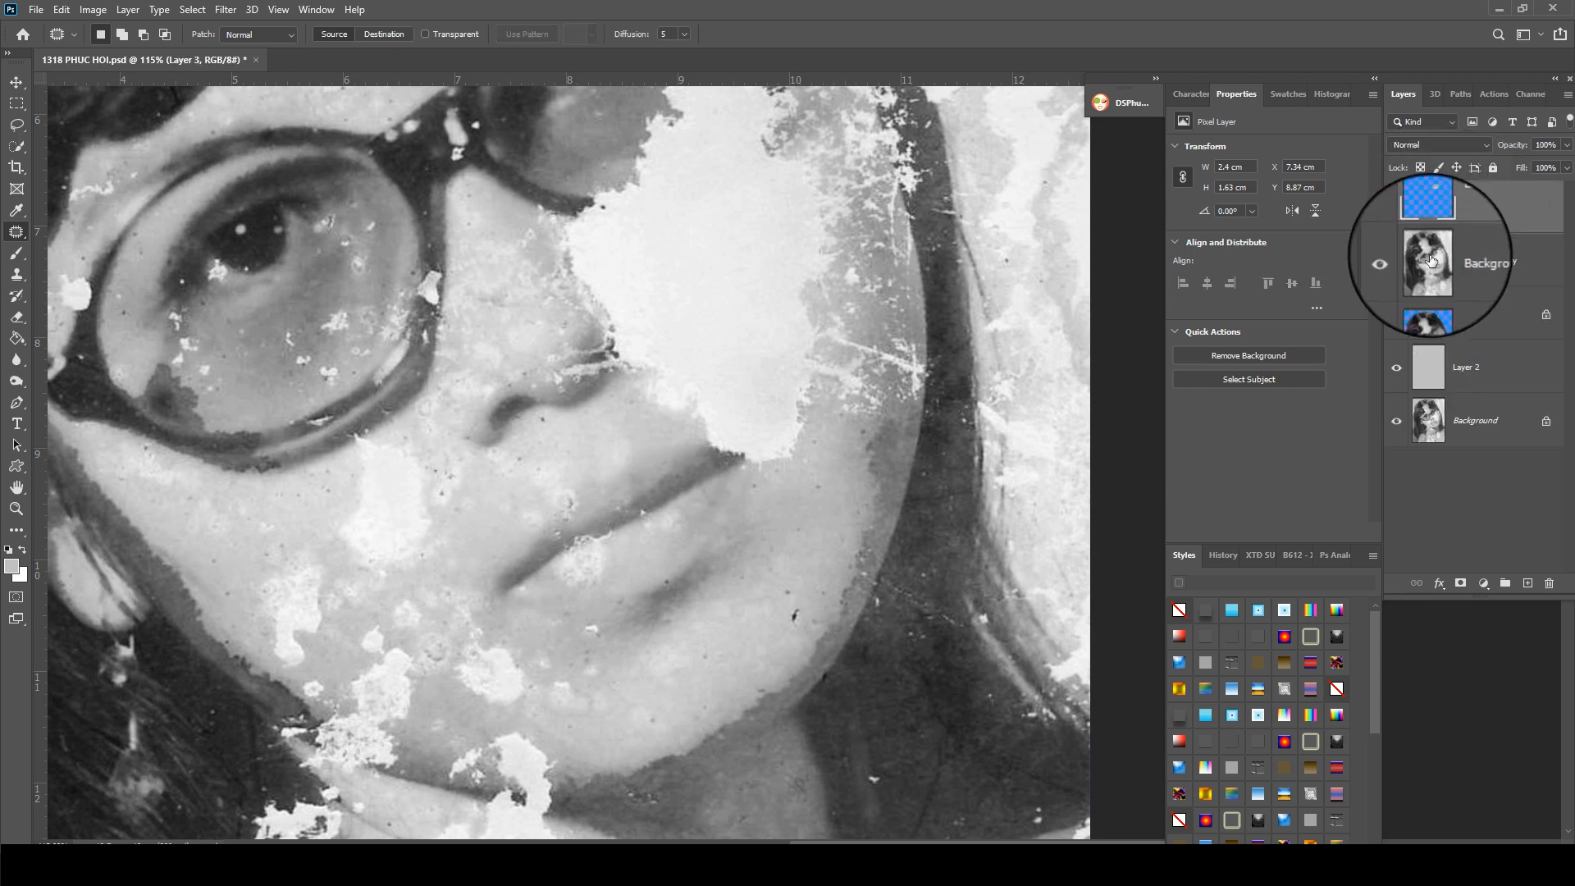
# - Place the copied lips layer beneath Background copy, hide Background copy, and set the lips layer's opacity to 61%
pyautogui.moveTo(1464, 264); pyautogui.dragTo(1465, 185)
pyautogui.click(1398, 210)
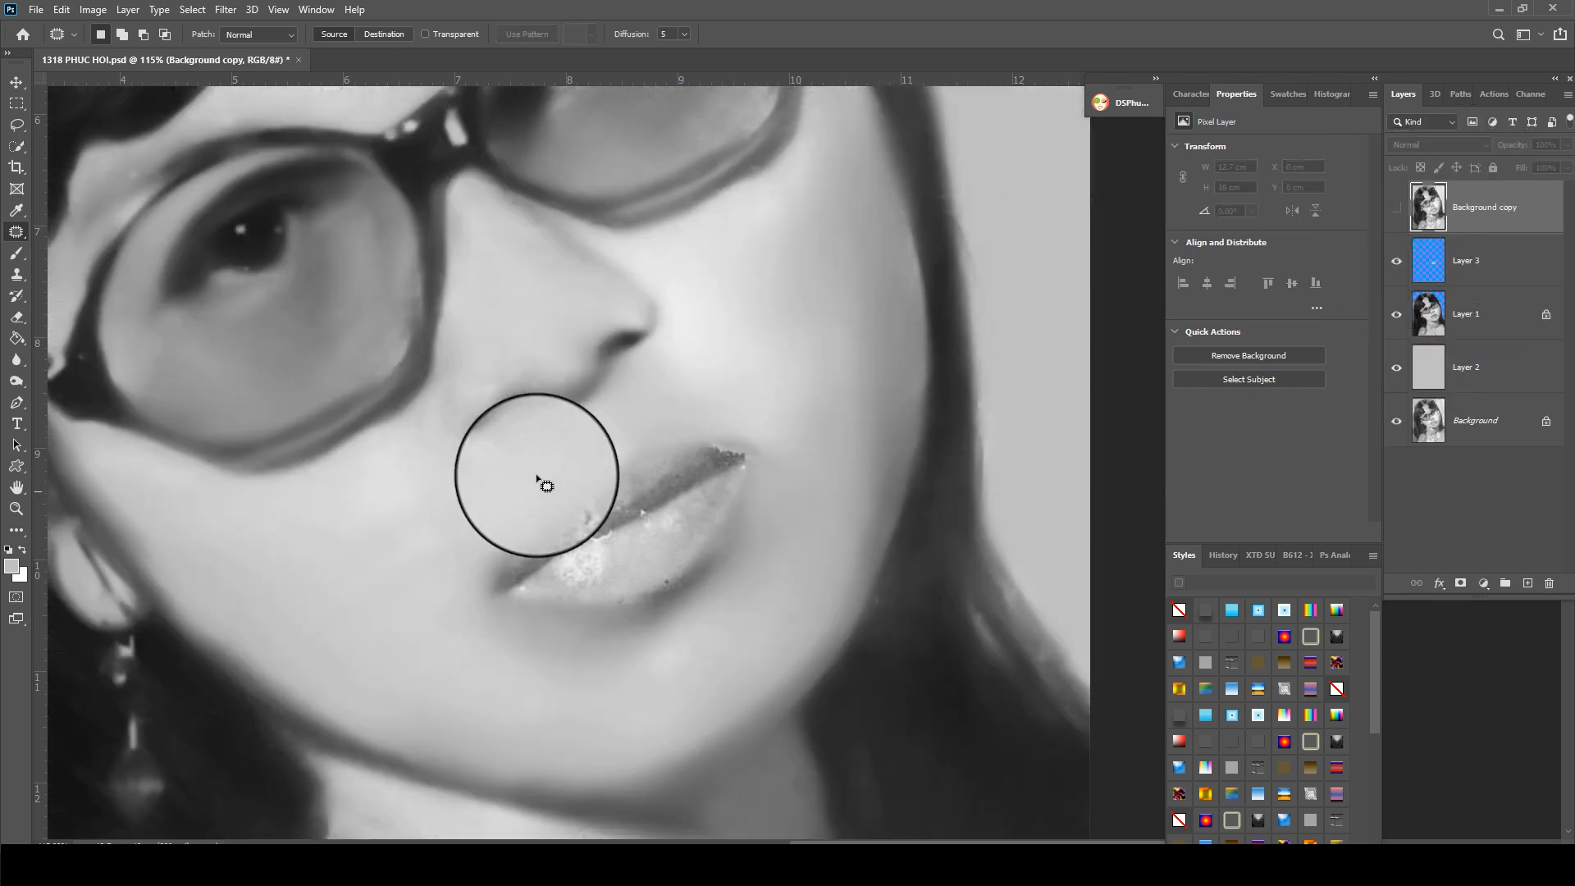
pyautogui.click(1479, 257)
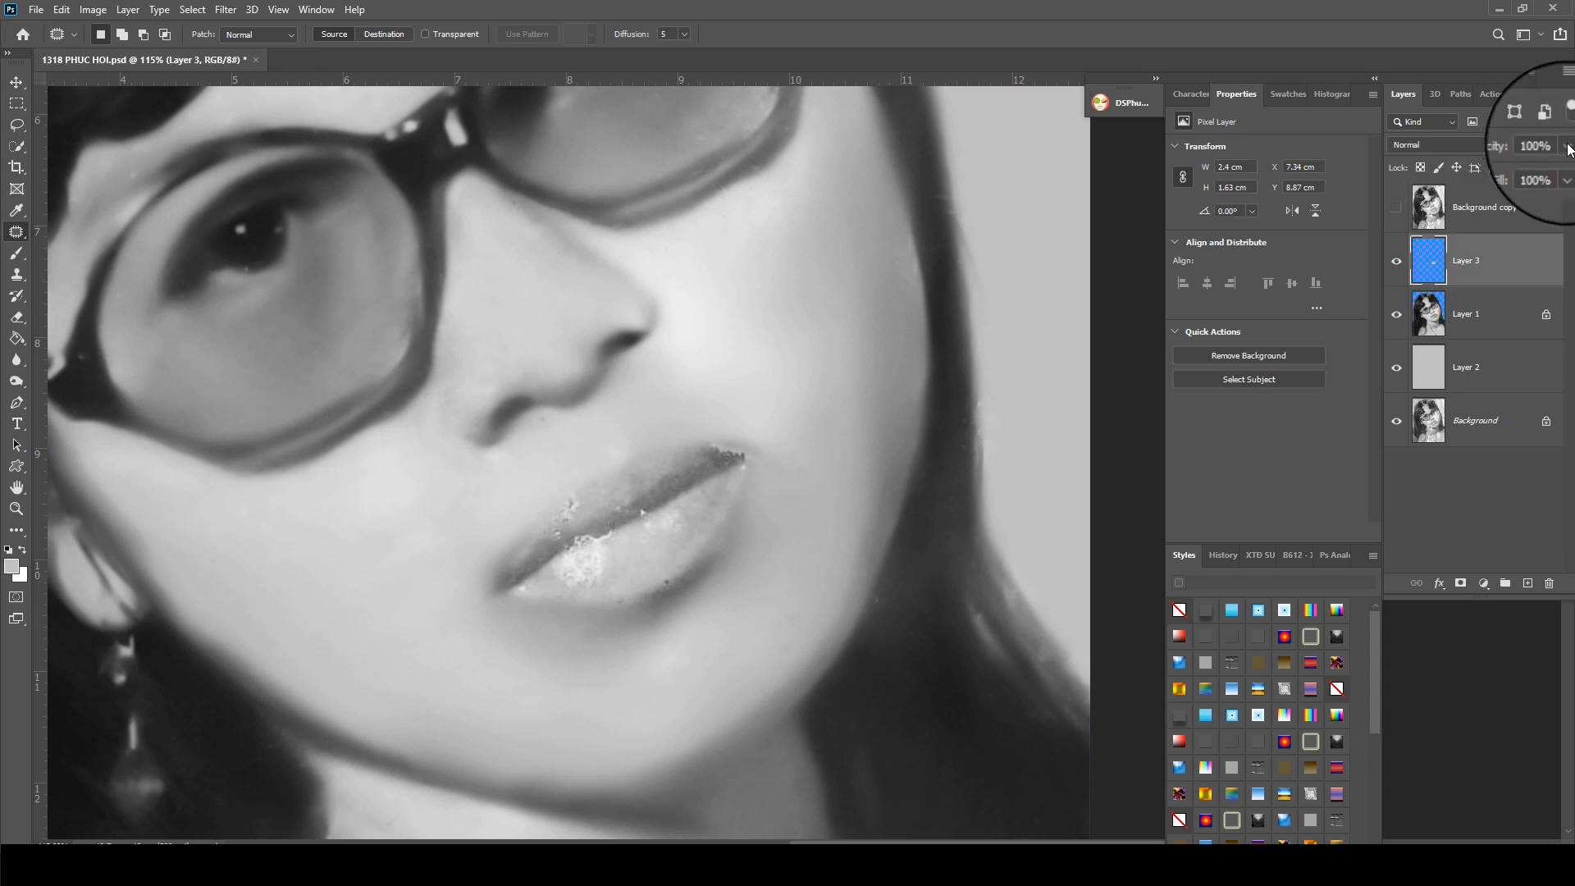
pyautogui.click(1534, 163)
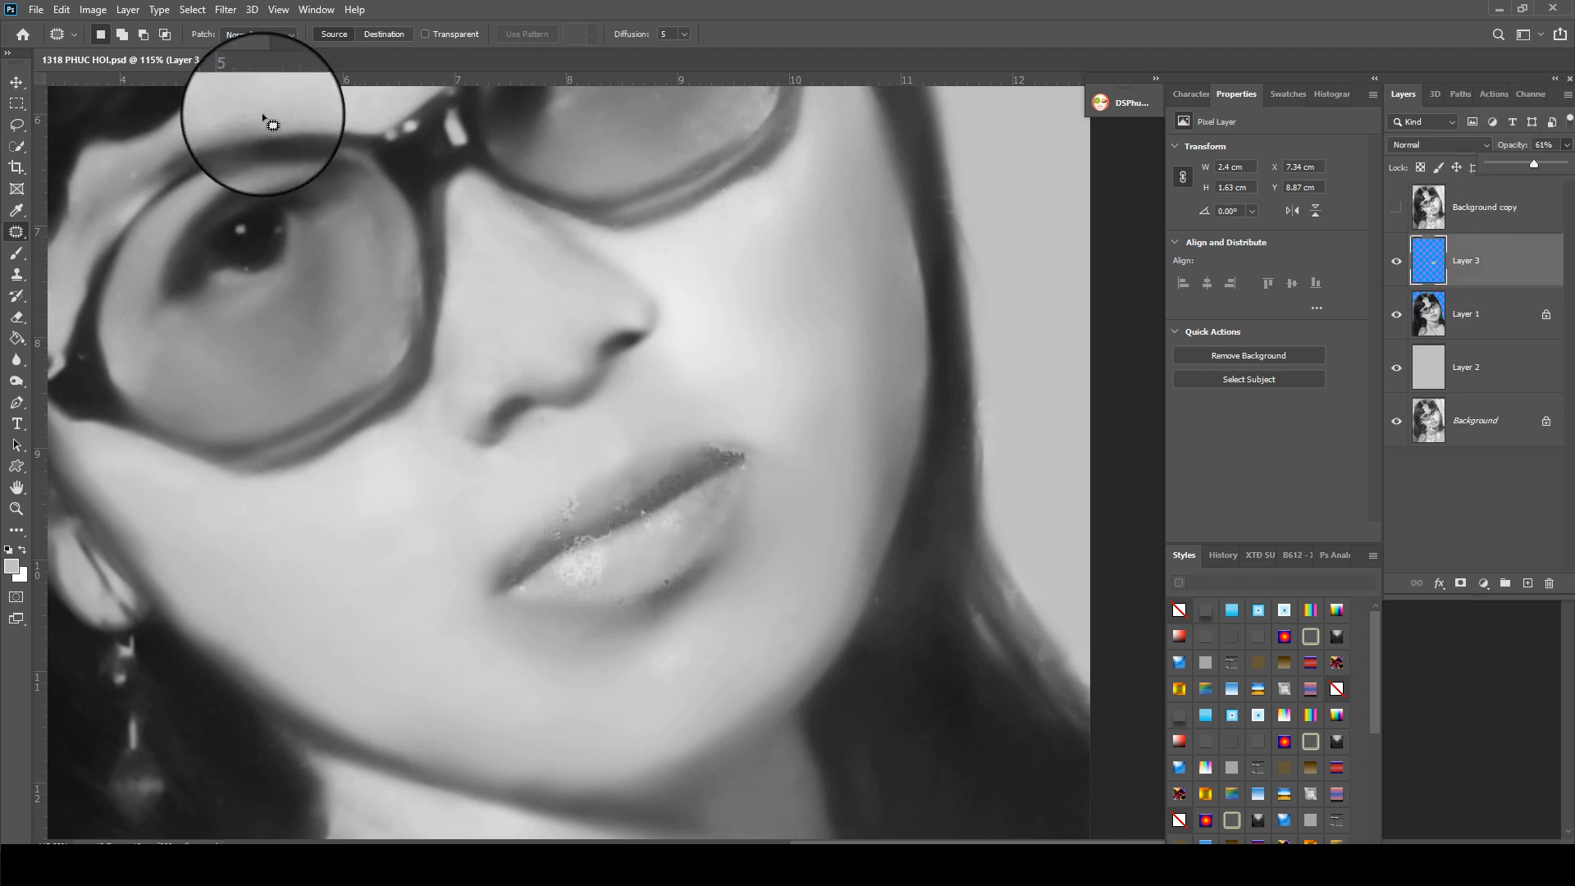
# - Reapply the last Camera Raw filter to the lips layer and merge it into Layer 1
pyautogui.click(196, 11)
pyautogui.moveTo(219, 13)
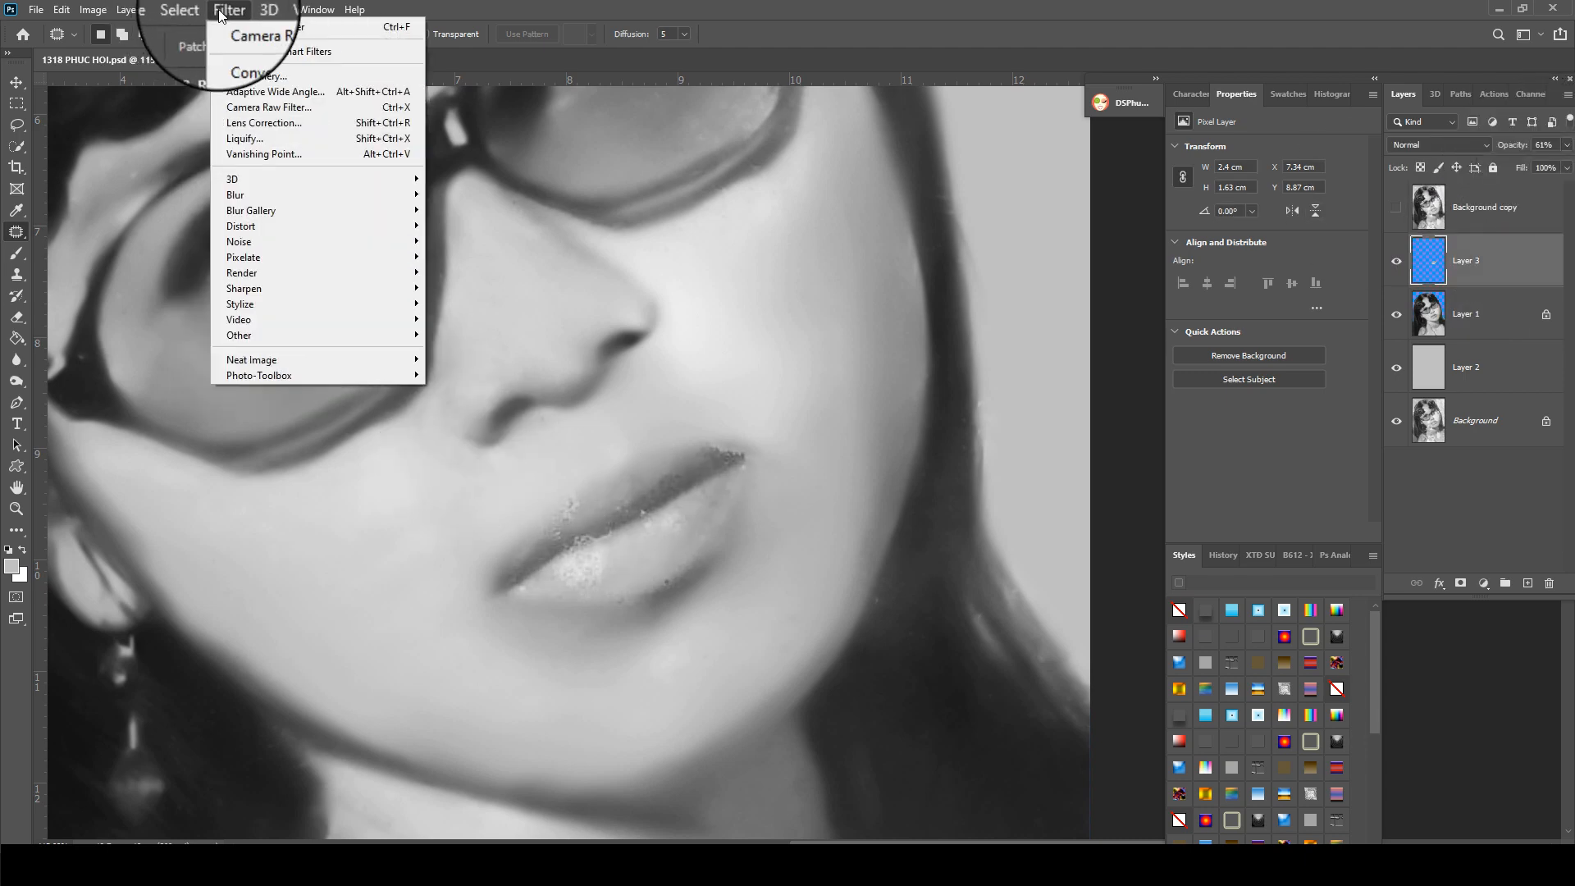
pyautogui.click(237, 31)
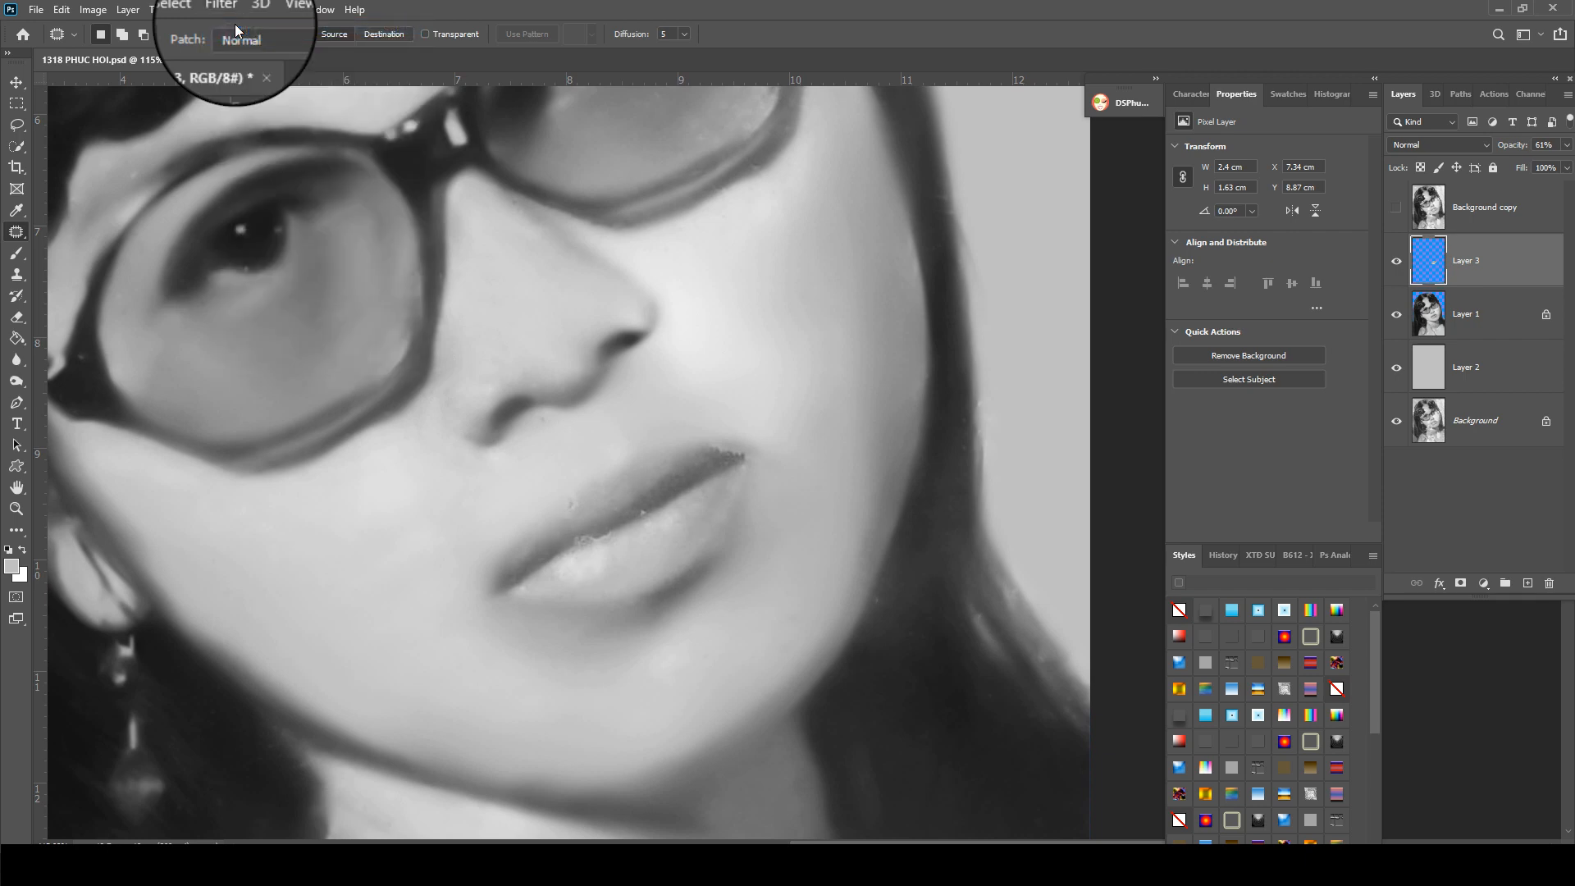
pyautogui.press('Delete')
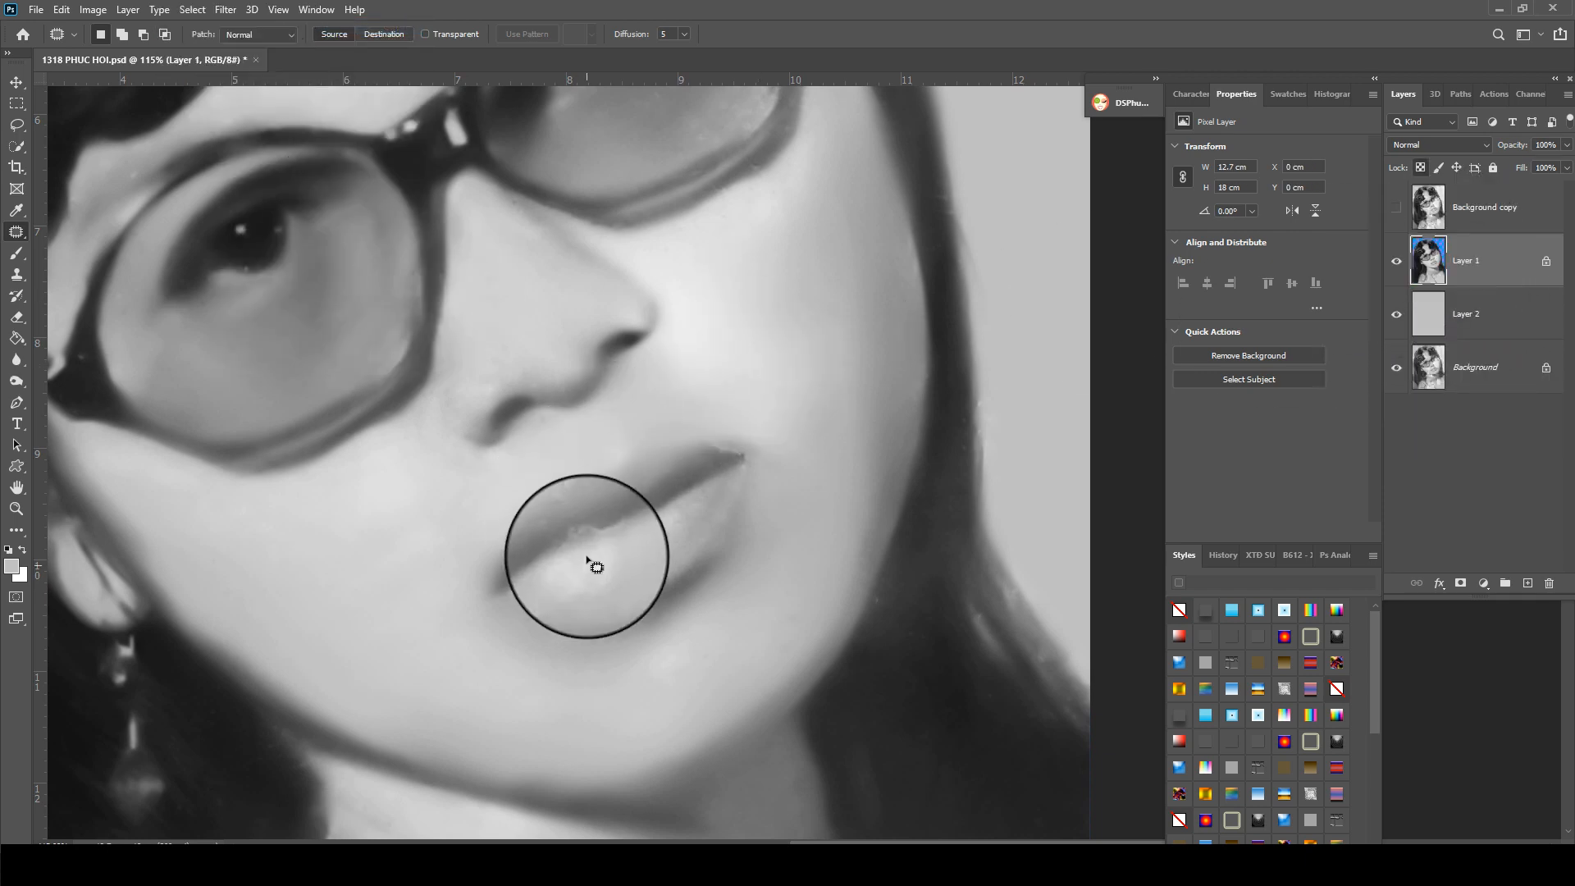
# - Clean the remaining specks and rough edges on the lips with the Clone Stamp at 50% opacity
pyautogui.press('s')
pyautogui.keyDown('alt'); pyautogui.click(587, 523); pyautogui.keyUp('alt')
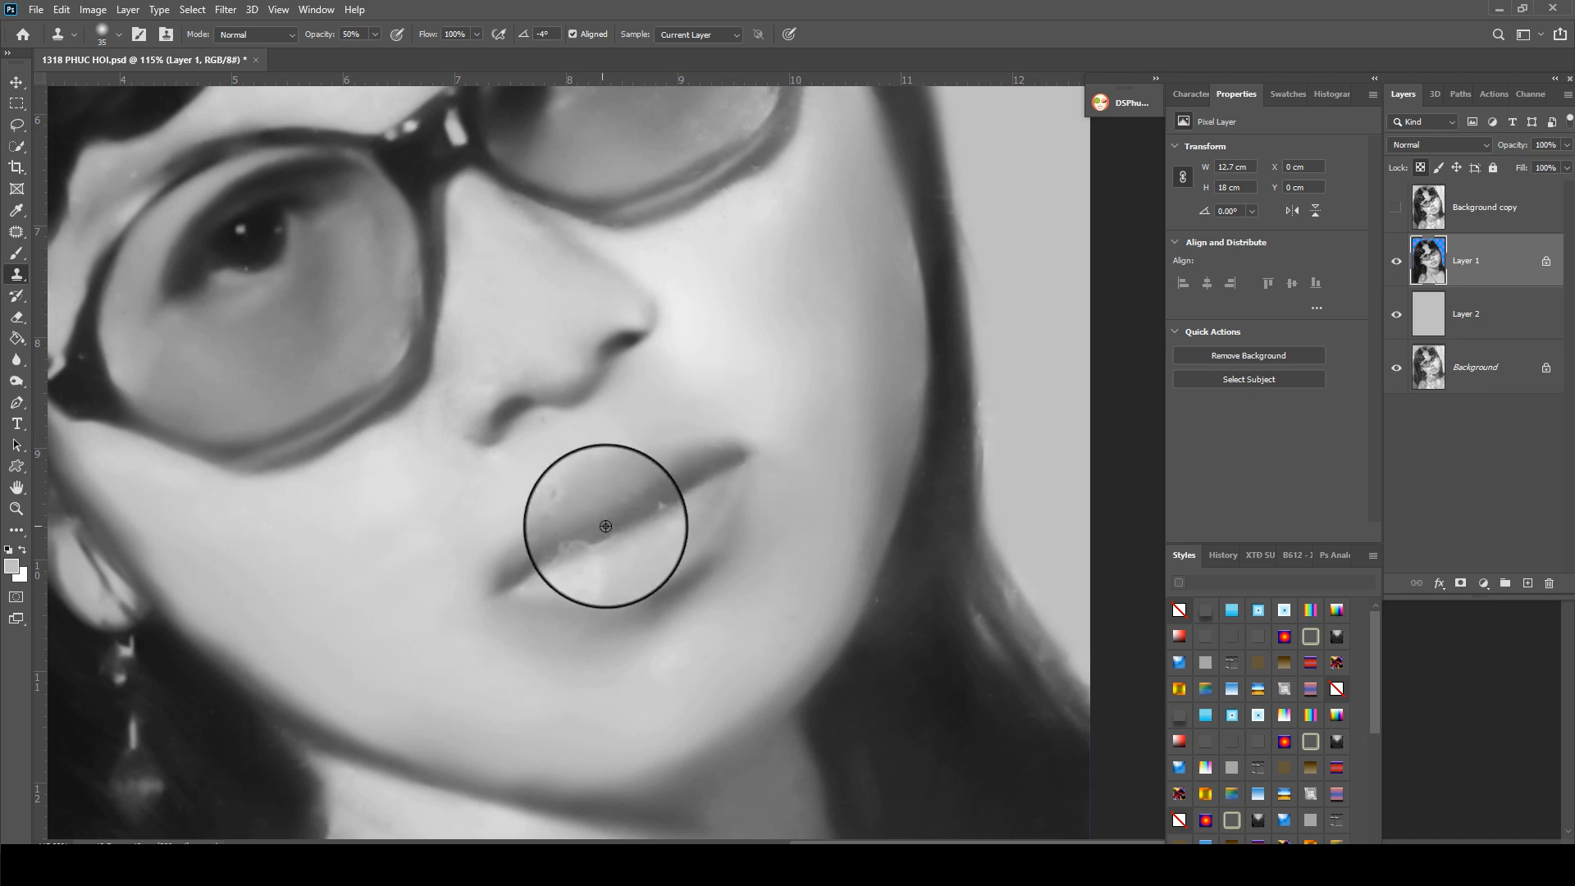
pyautogui.moveTo(593, 529)
pyautogui.mouseDown()
pyautogui.moveTo(690, 497)
pyautogui.moveTo(651, 497)
pyautogui.moveTo(563, 544)
pyautogui.moveTo(663, 514)
pyautogui.moveTo(676, 494)
pyautogui.moveTo(539, 561)
pyautogui.moveTo(632, 546)
pyautogui.moveTo(560, 554)
pyautogui.moveTo(622, 478)
pyautogui.moveTo(533, 573)
pyautogui.mouseUp()
pyautogui.keyDown('alt'); pyautogui.click(689, 495); pyautogui.keyUp('alt')
pyautogui.keyDown('alt'); pyautogui.click(677, 493); pyautogui.keyUp('alt')
# - Burn the contour of the nose in the midtones at 20% exposure with a 40-pixel brush
pyautogui.scroll(-3, 1017, 344)
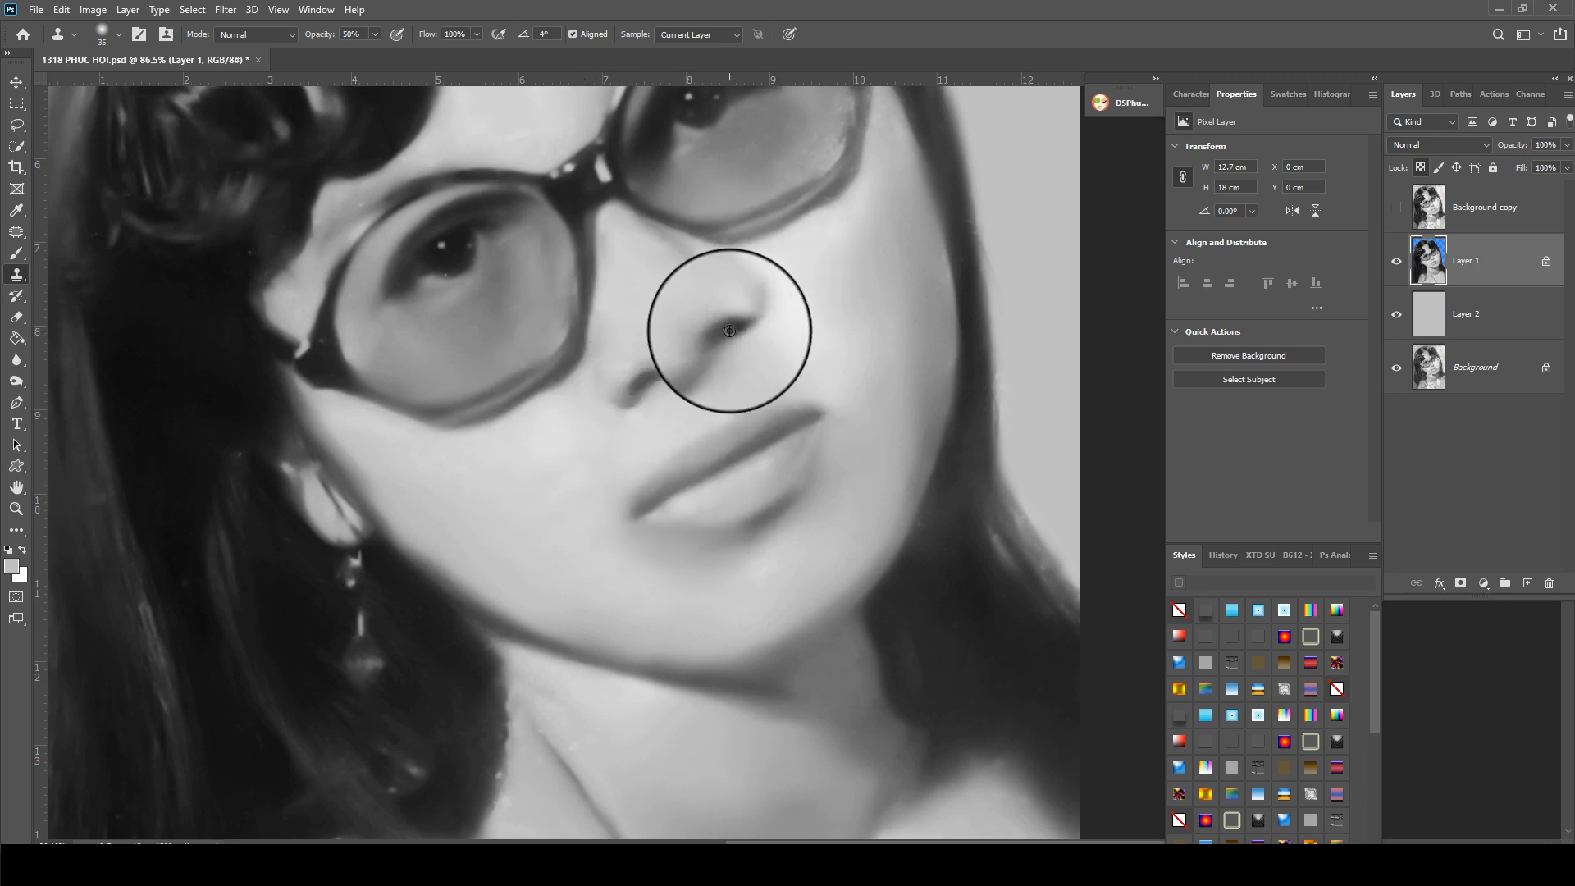
pyautogui.press('o')
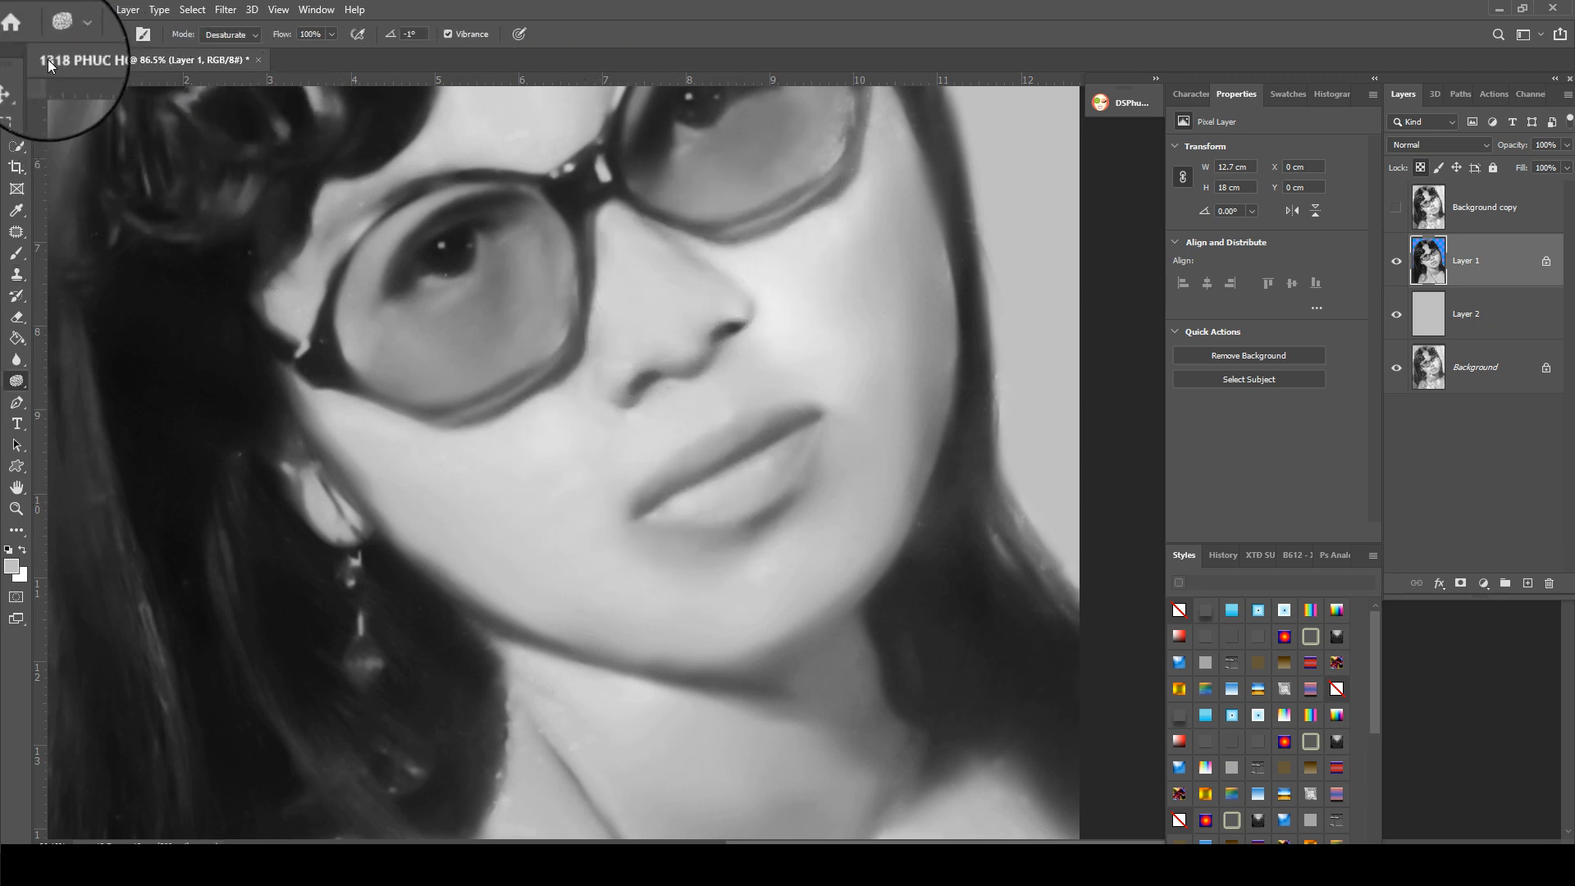
pyautogui.press('2')
pyautogui.press('[')
pyautogui.press('[')
pyautogui.press('[')
pyautogui.press('[')
pyautogui.press('[')
pyautogui.press('[')
pyautogui.press('[')
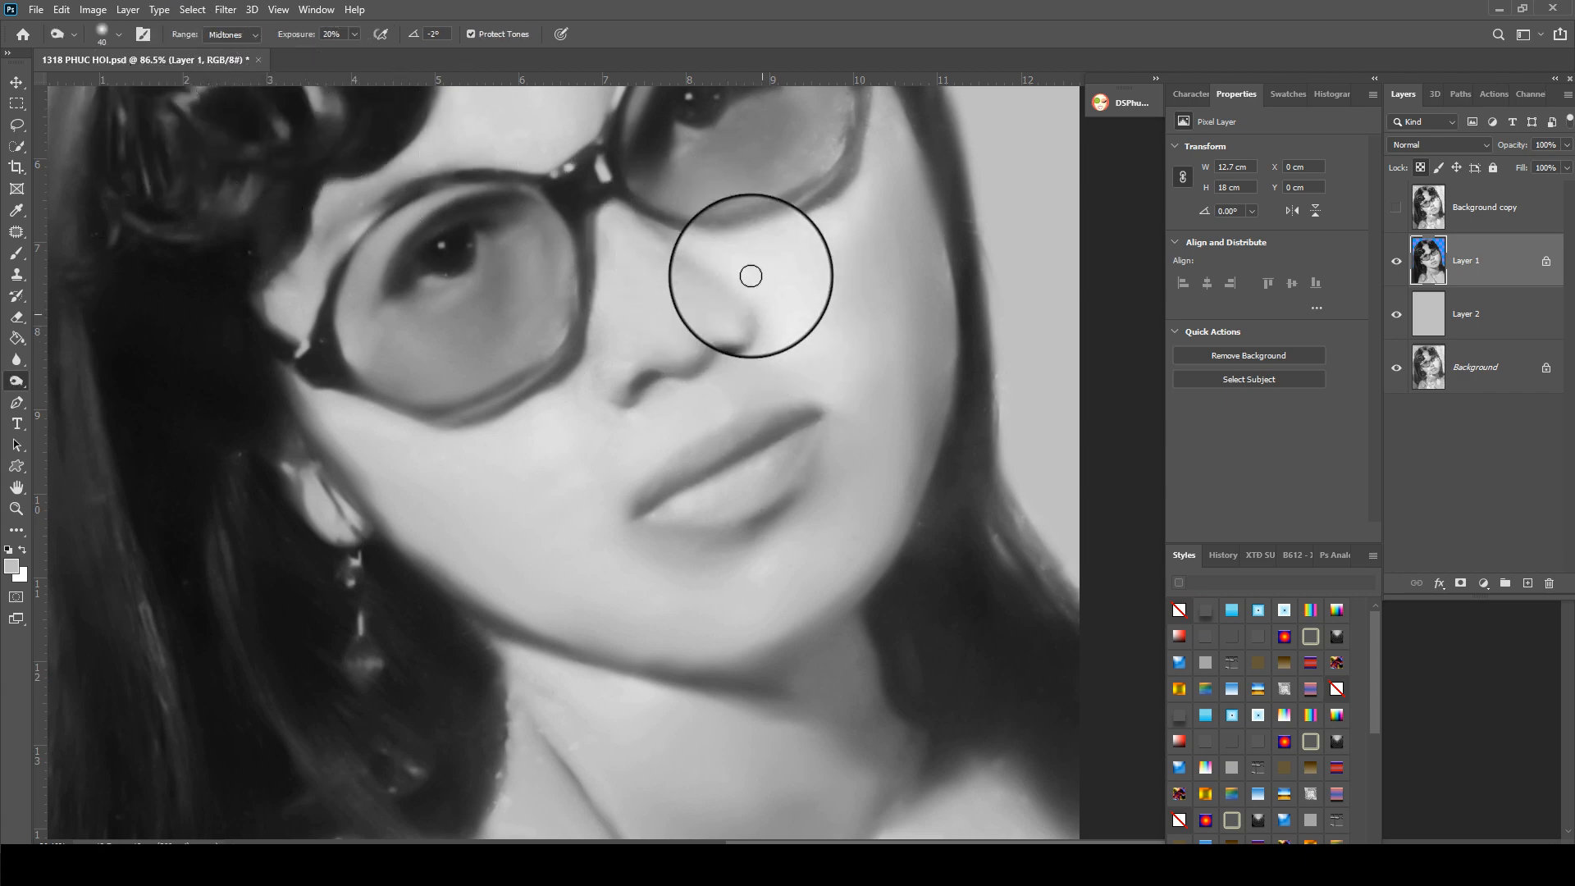
pyautogui.scroll(-5, 807, 208)
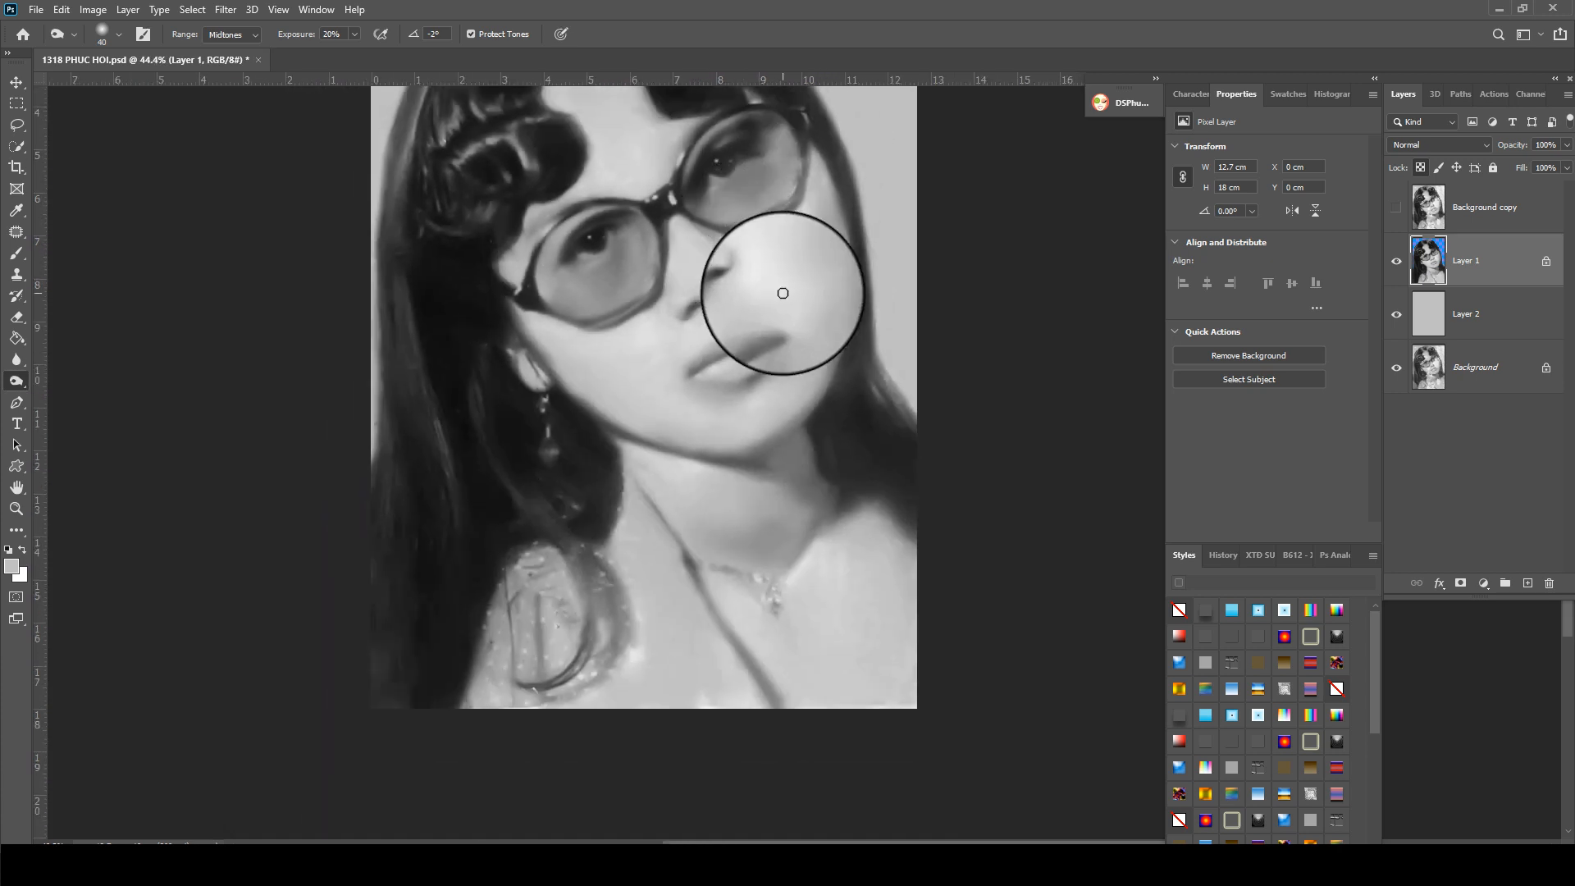
pyautogui.scroll(2, 667, 369)
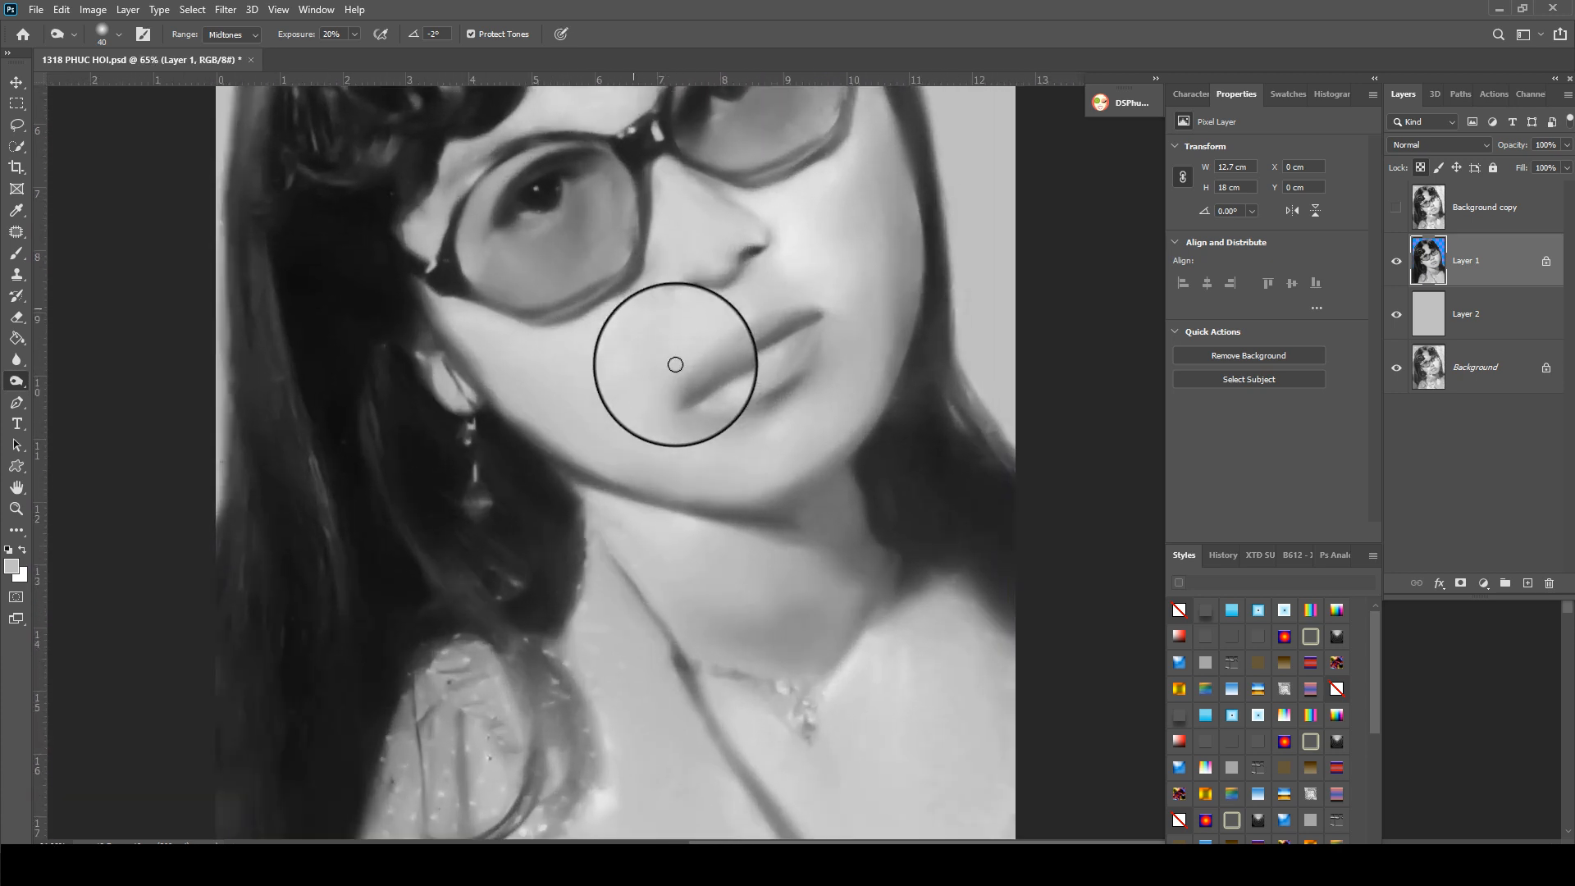
# - Set up the Brush tool in Darken mode with a size of 200 pixels
pyautogui.scroll(-3, 661, 298)
pyautogui.press('b')
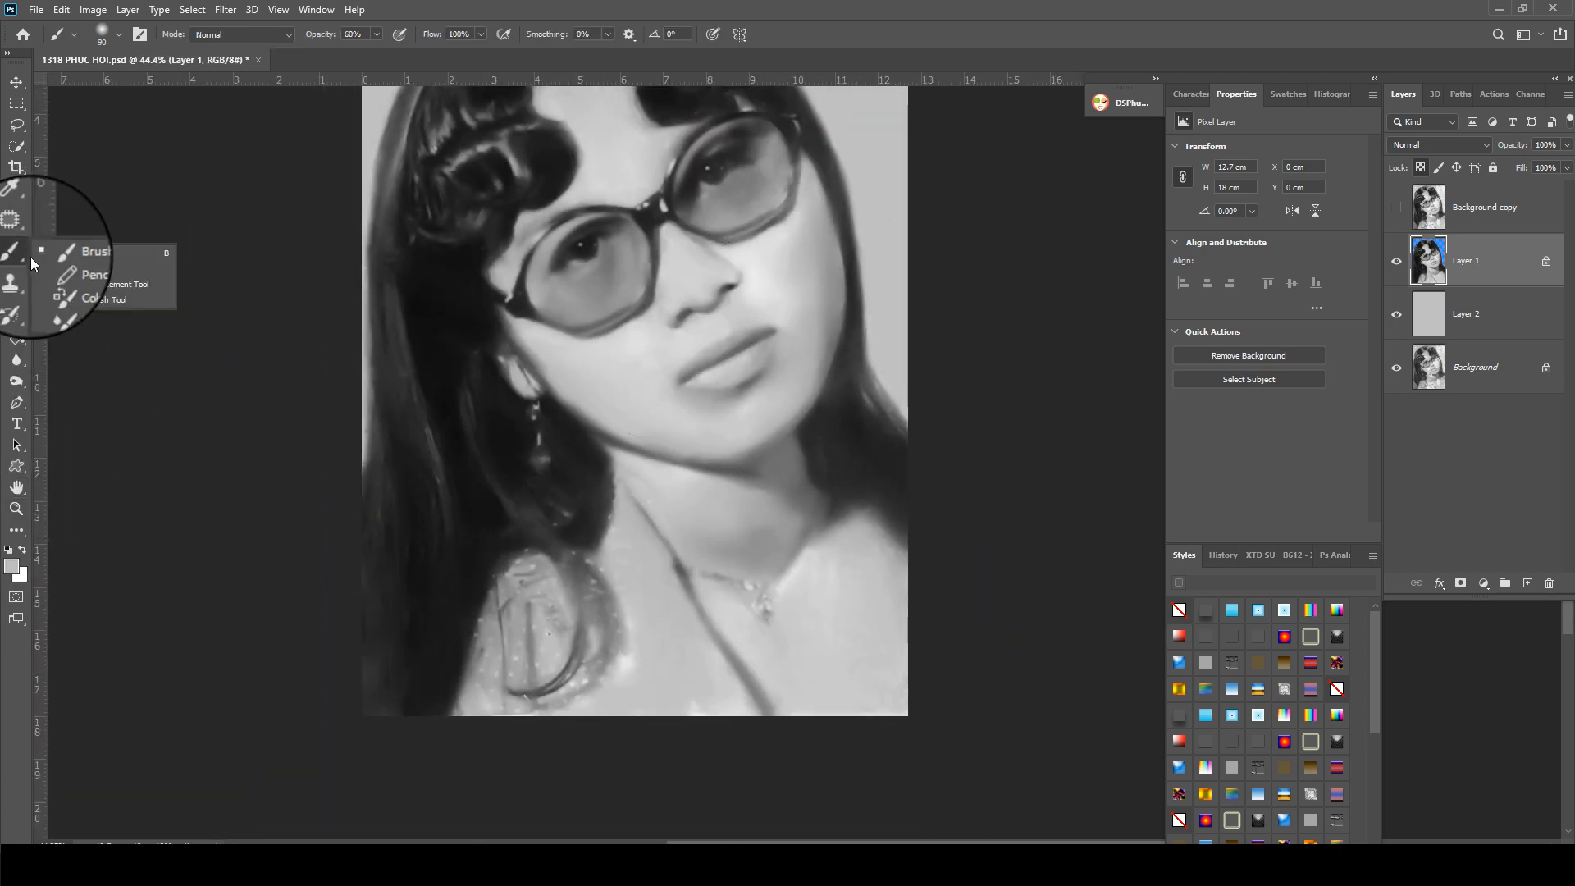
pyautogui.click(69, 248)
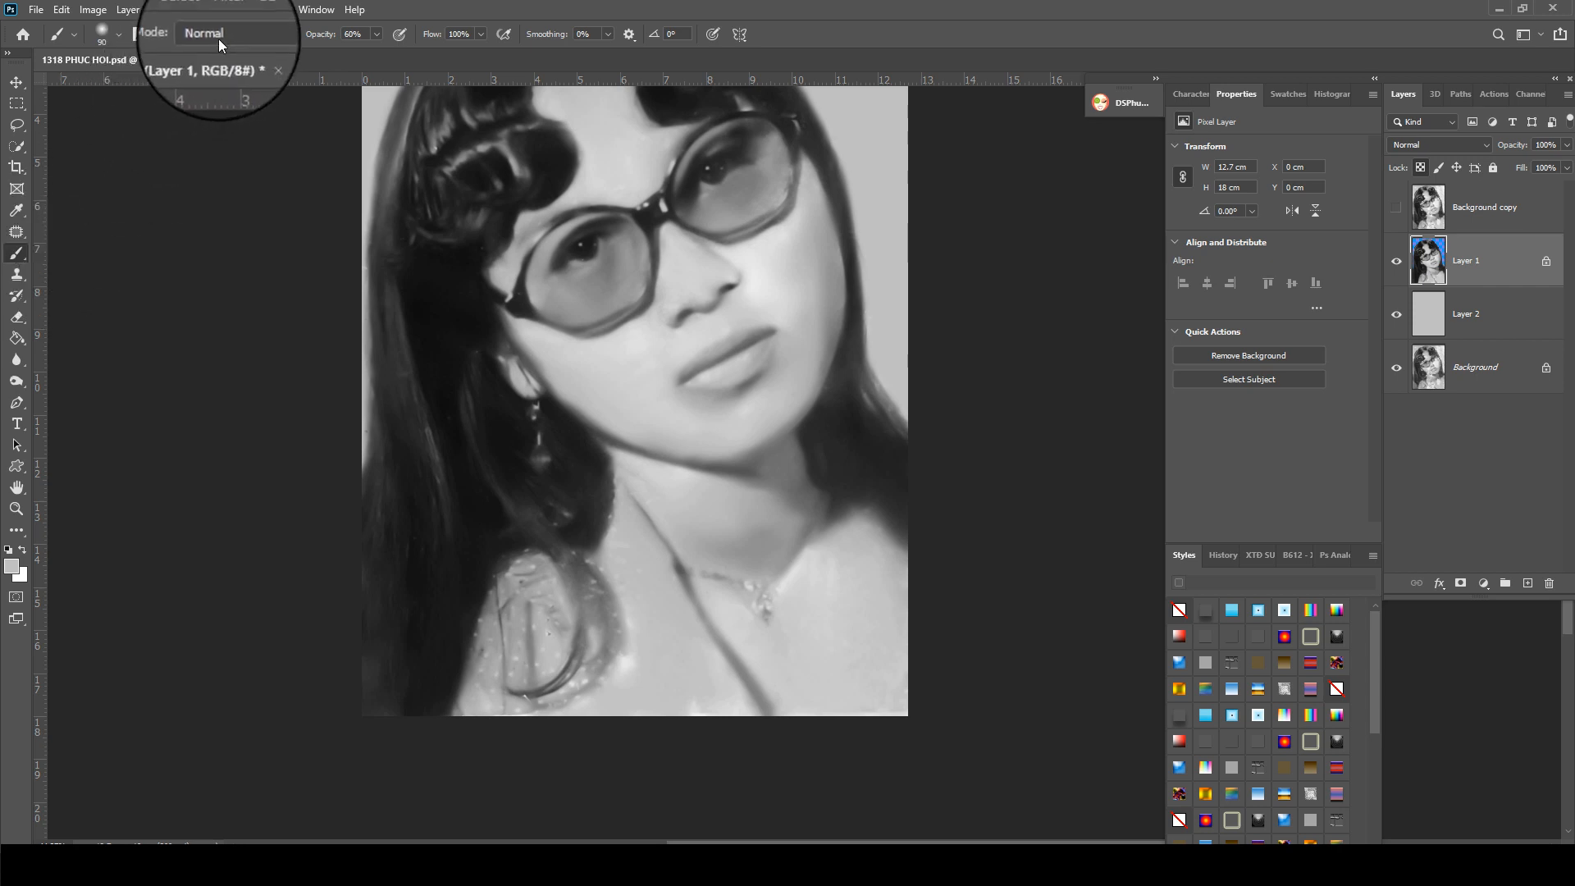
pyautogui.click(240, 36)
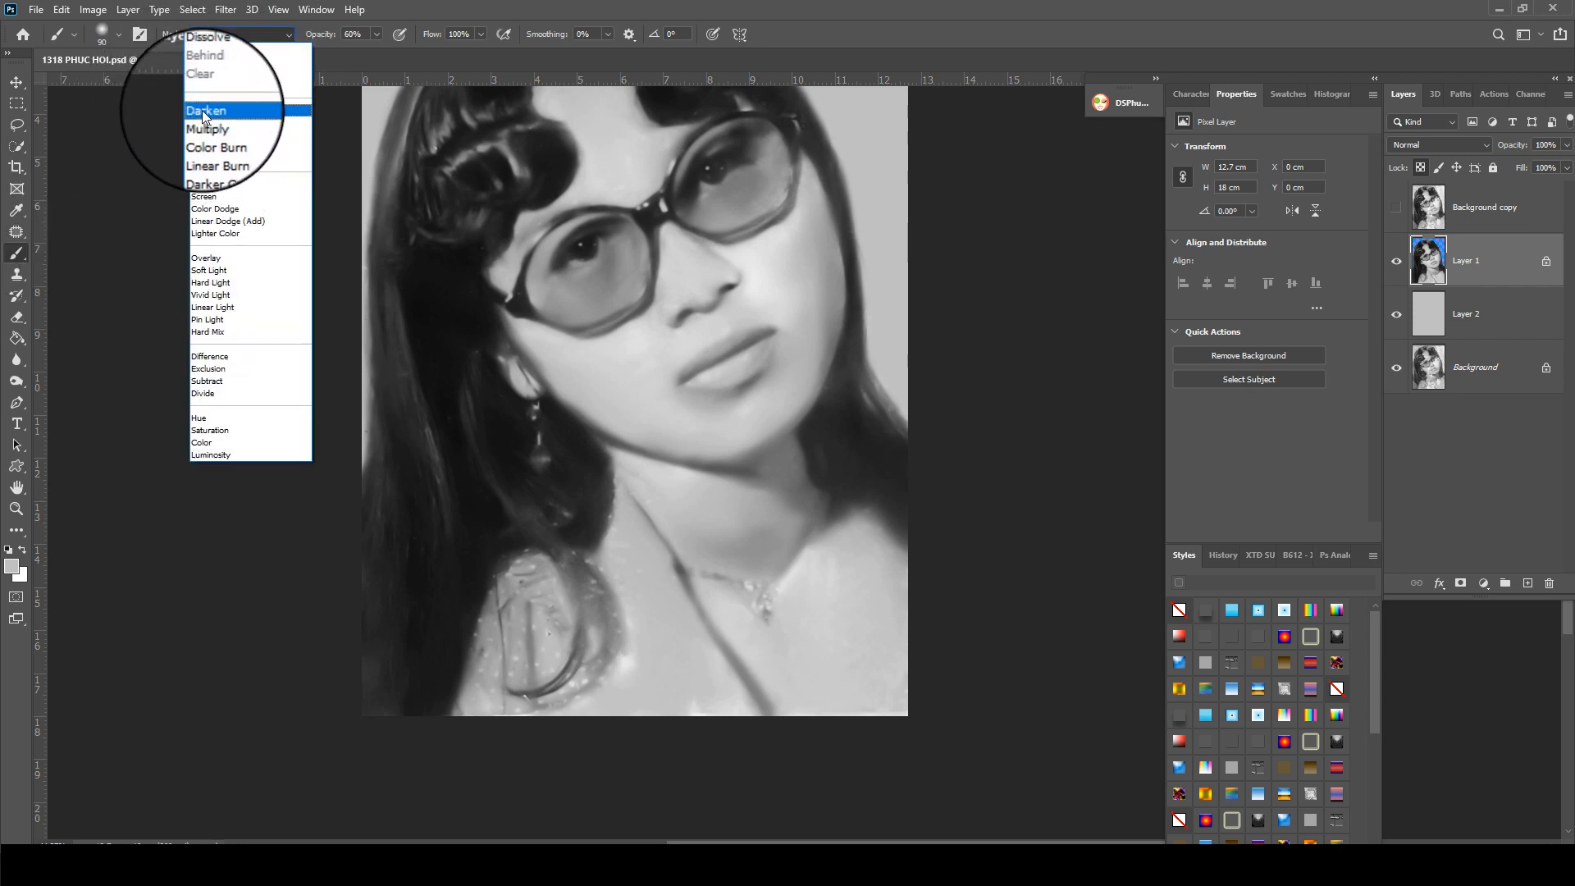
pyautogui.click(211, 105)
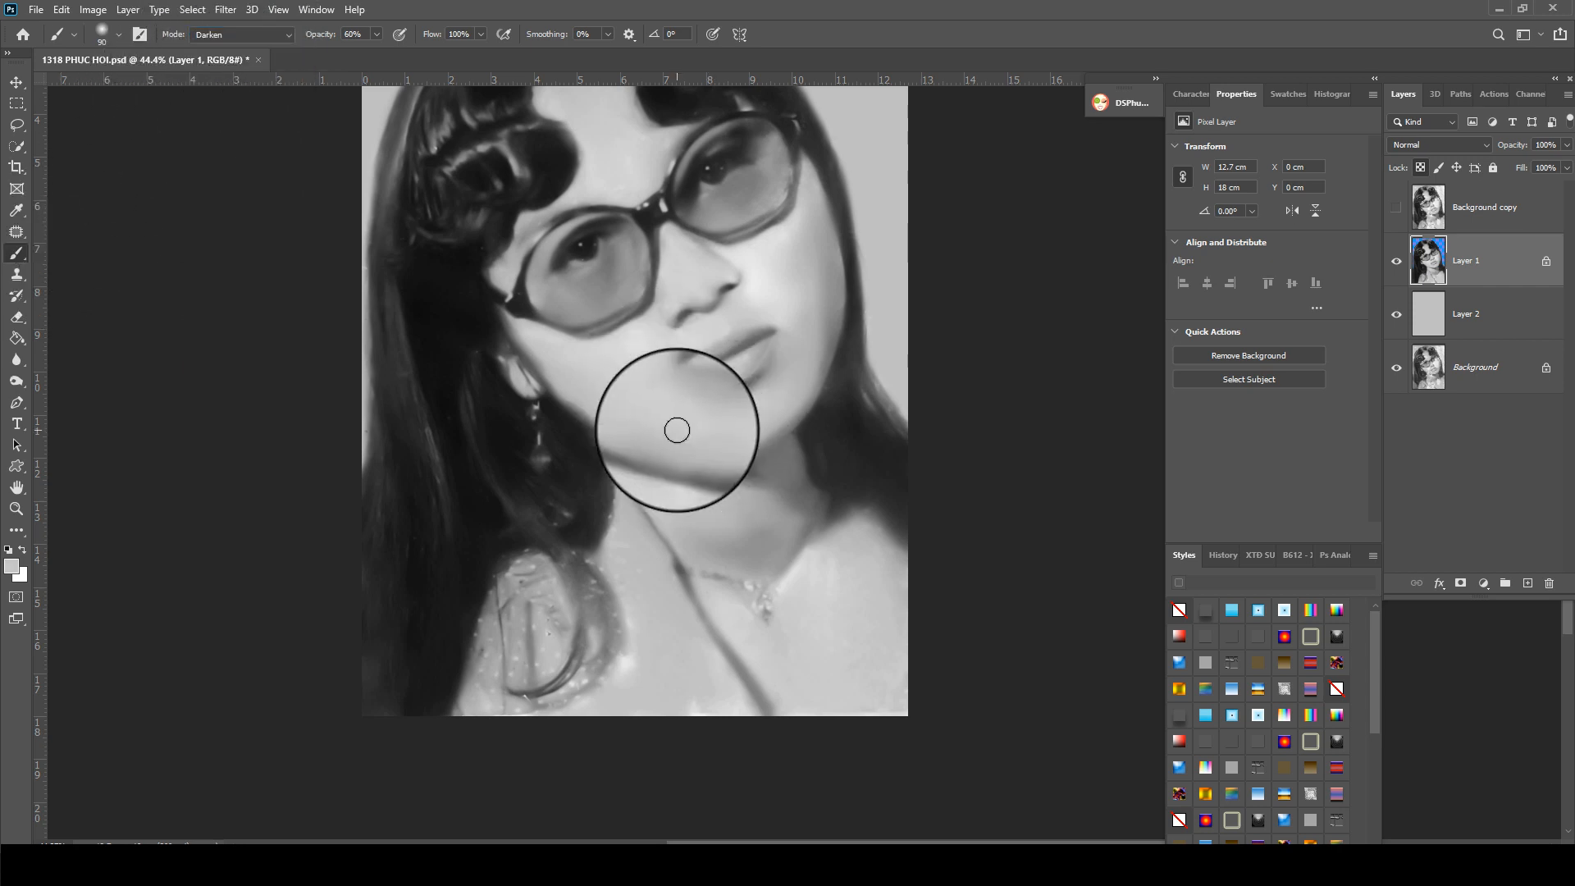
pyautogui.press(']')
pyautogui.press(']')
pyautogui.press(']')
pyautogui.press(']')
pyautogui.press(']')
# - Sample a skin tone from the face and even out the bright skin with the Darken brush at 10% opacity
pyautogui.keyDown('alt'); pyautogui.click(692, 429); pyautogui.keyUp('alt')
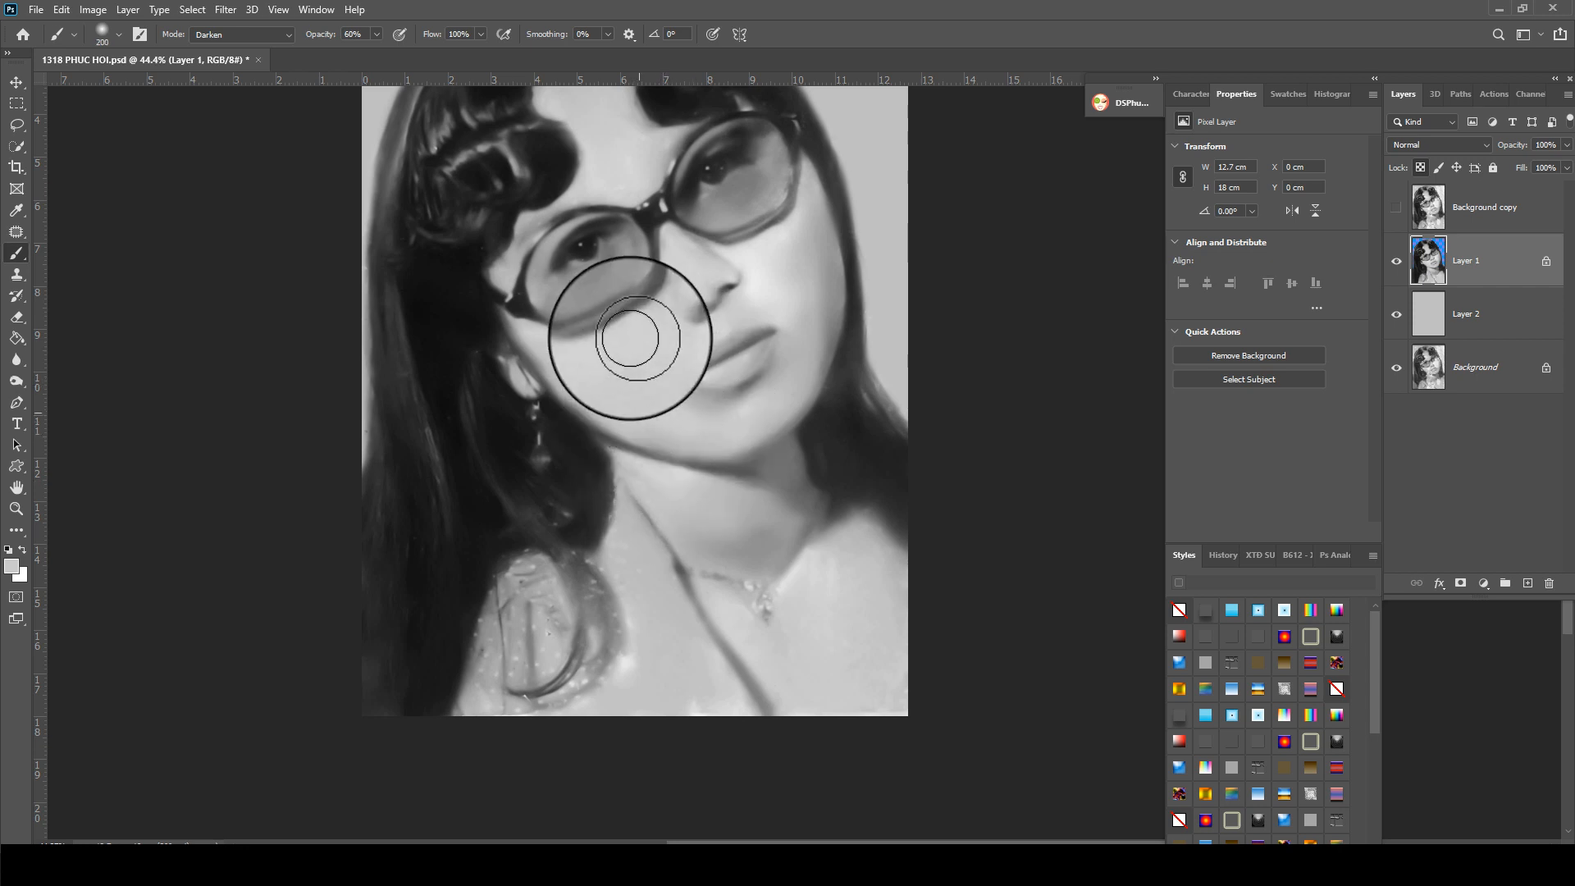
pyautogui.click(377, 35)
pyautogui.moveTo(379, 53); pyautogui.dragTo(346, 53)
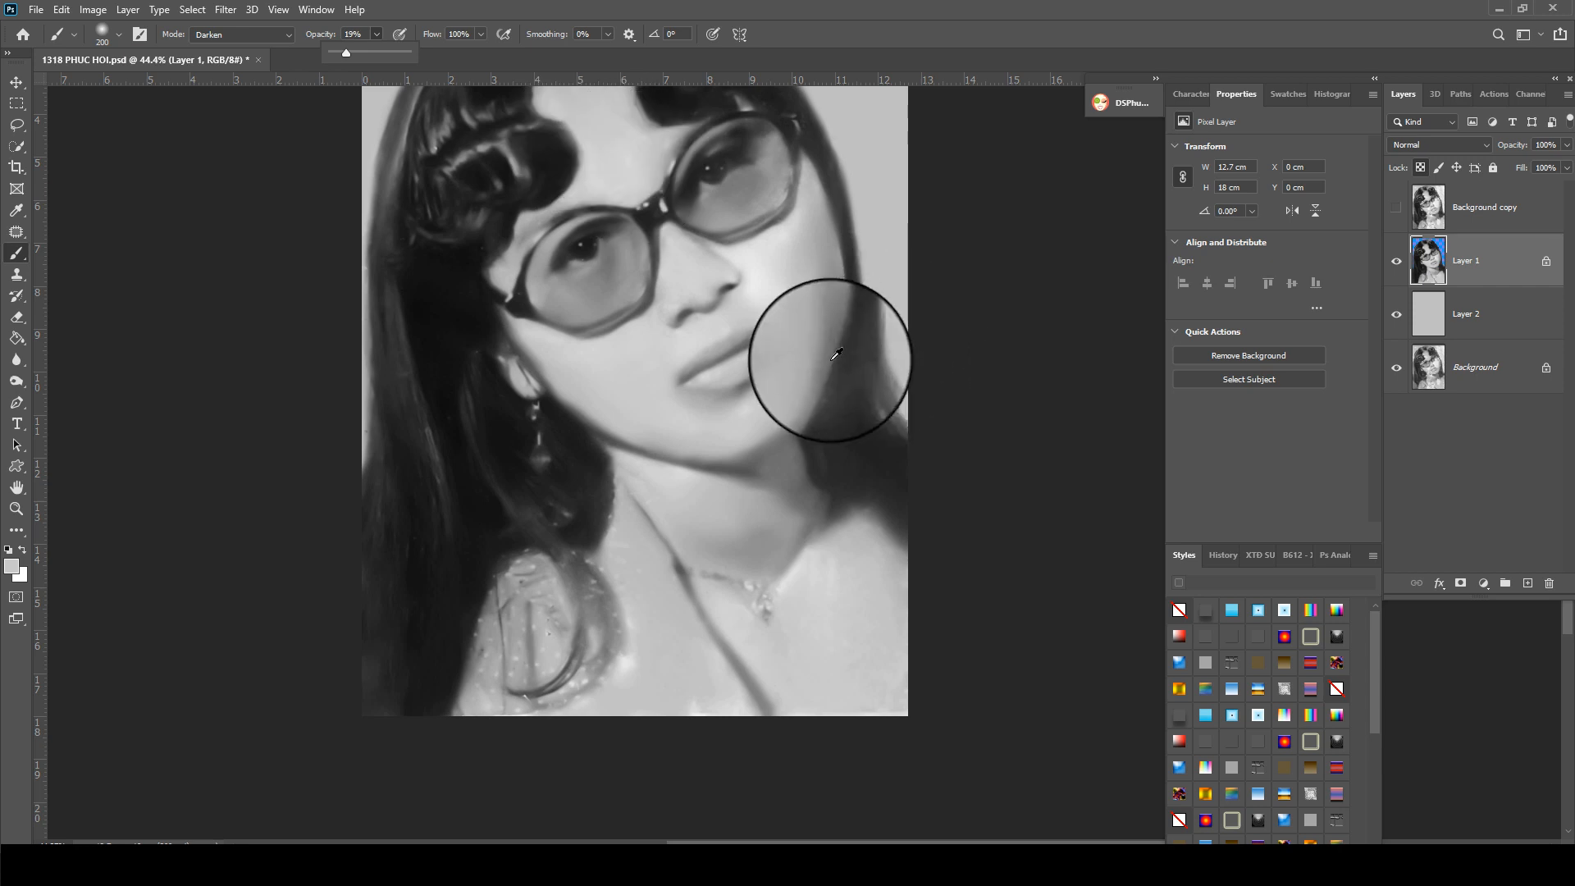
pyautogui.keyDown('alt'); pyautogui.click(805, 353); pyautogui.keyUp('alt')
pyautogui.press('1')
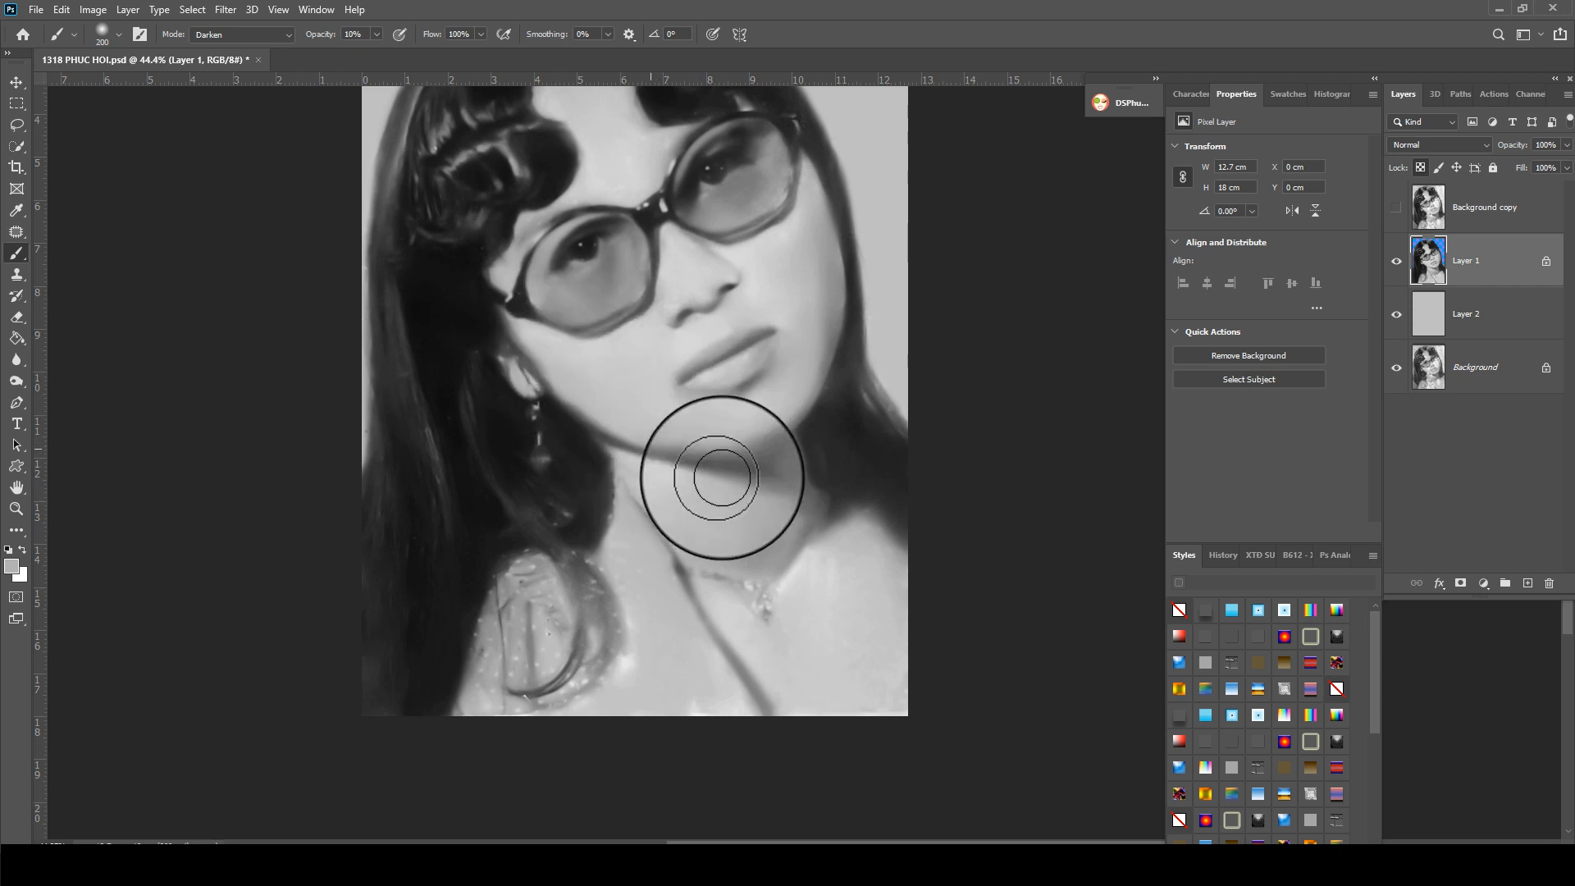
pyautogui.scroll(2, 584, 259)
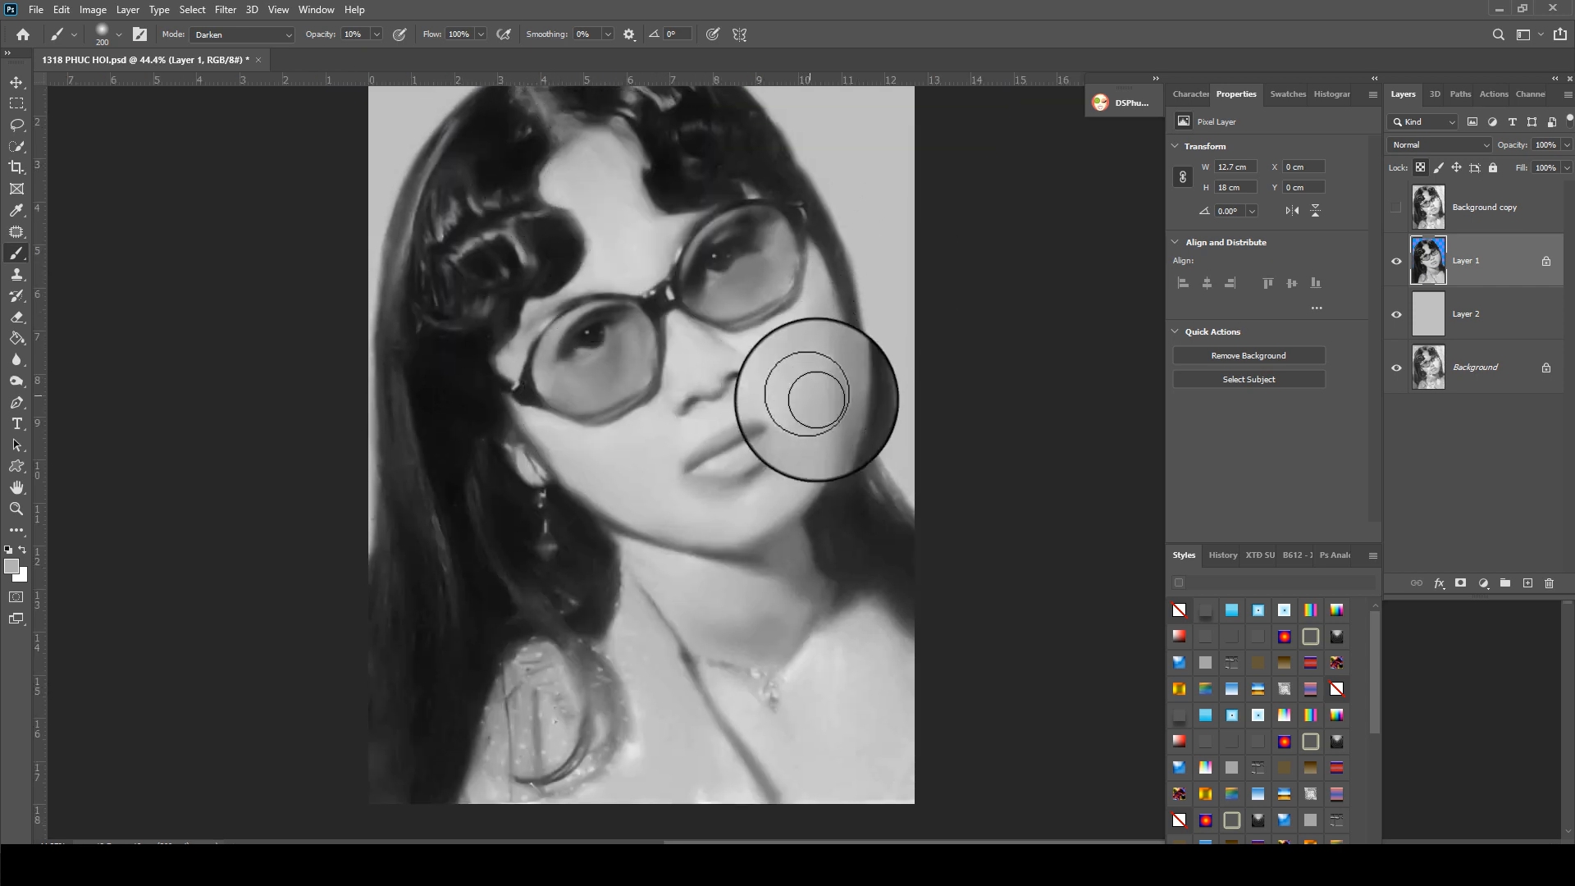
# - Add grain to the portrait on Layer 1 with the Camera Raw filter, using amount 20 and size 21
pyautogui.click(236, 9)
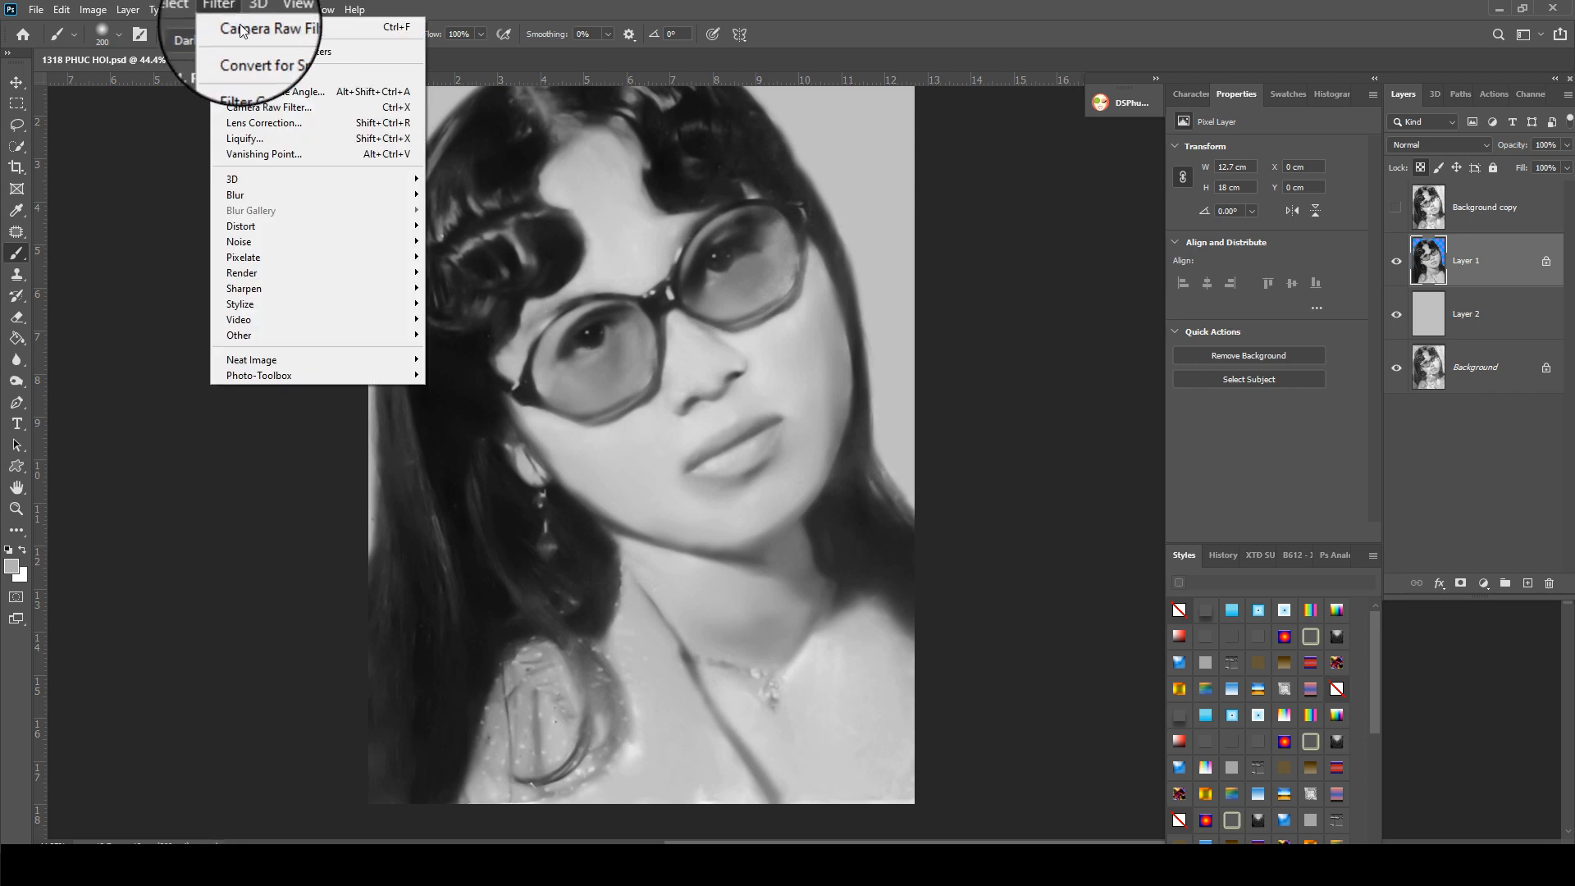
pyautogui.click(264, 113)
pyautogui.click(1377, 179)
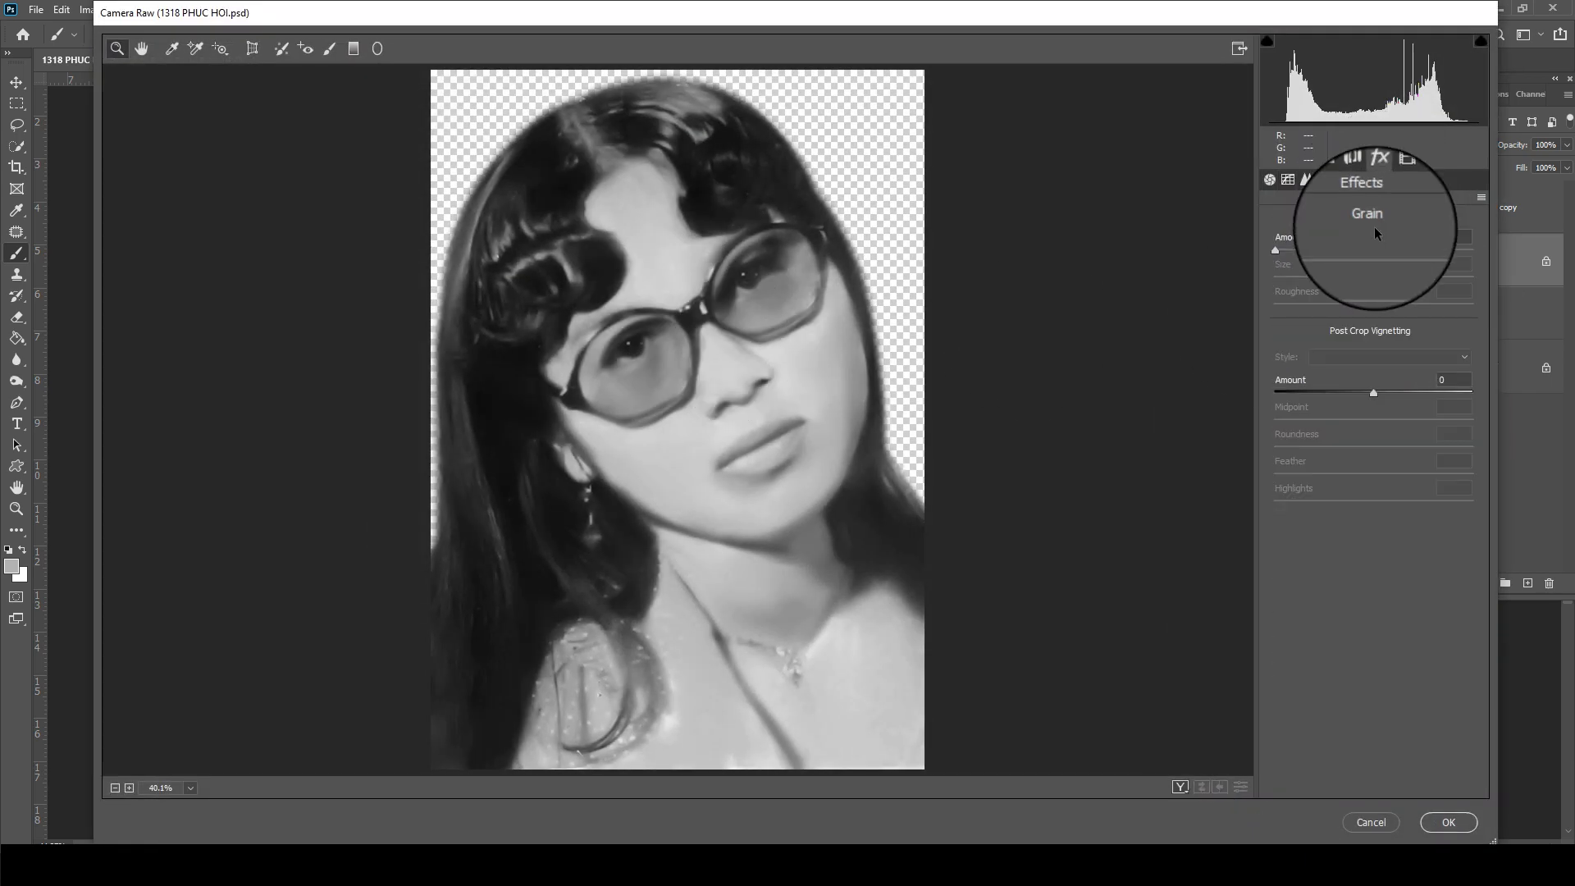
pyautogui.click(1396, 180)
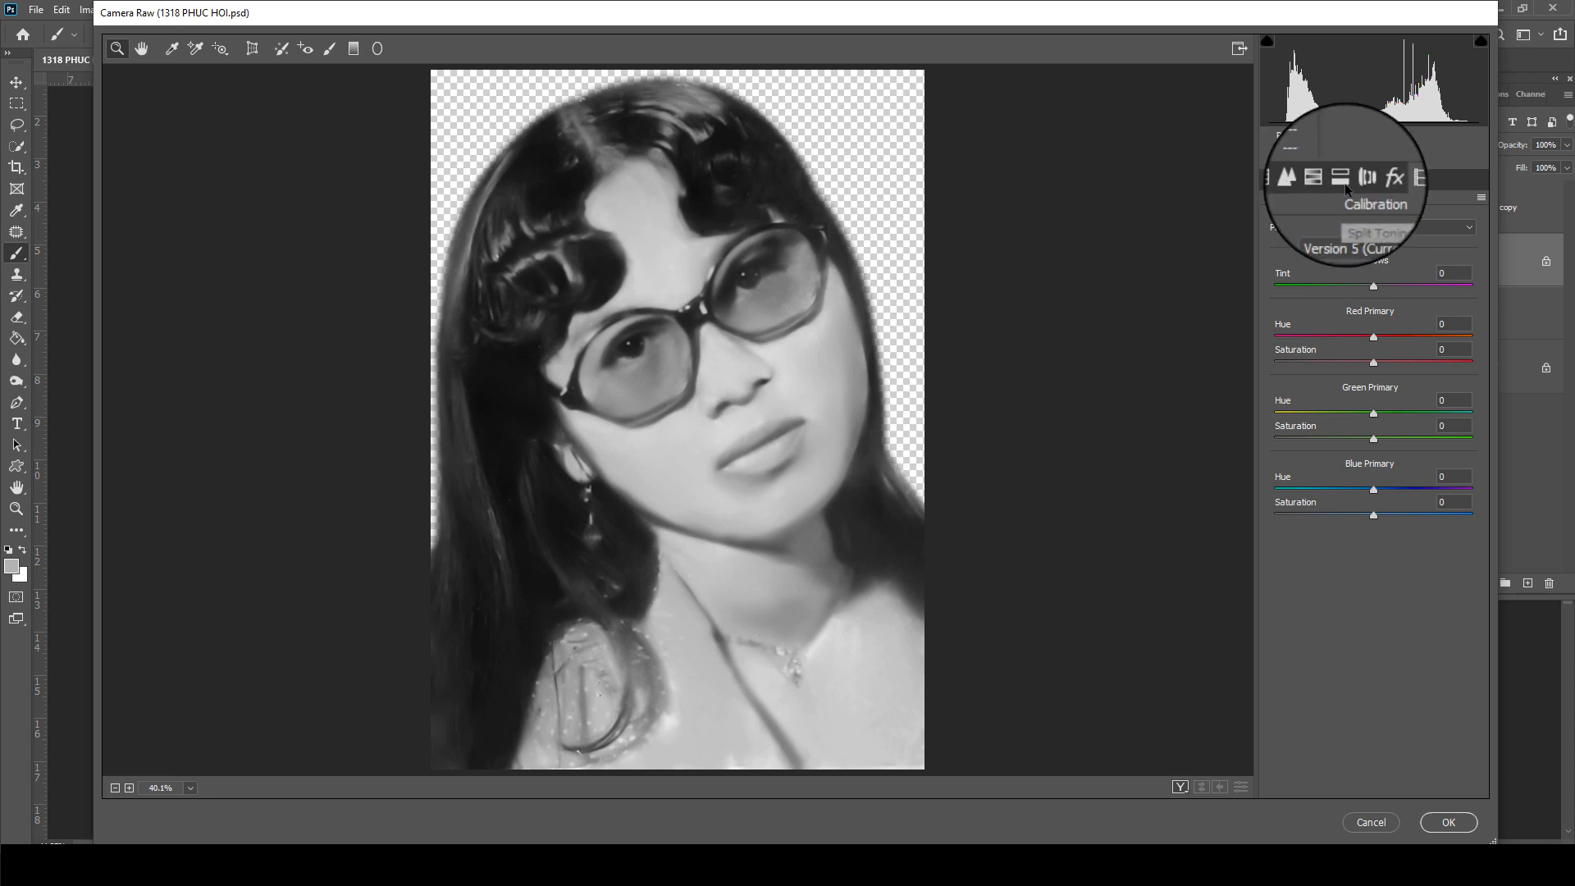
pyautogui.click(1377, 180)
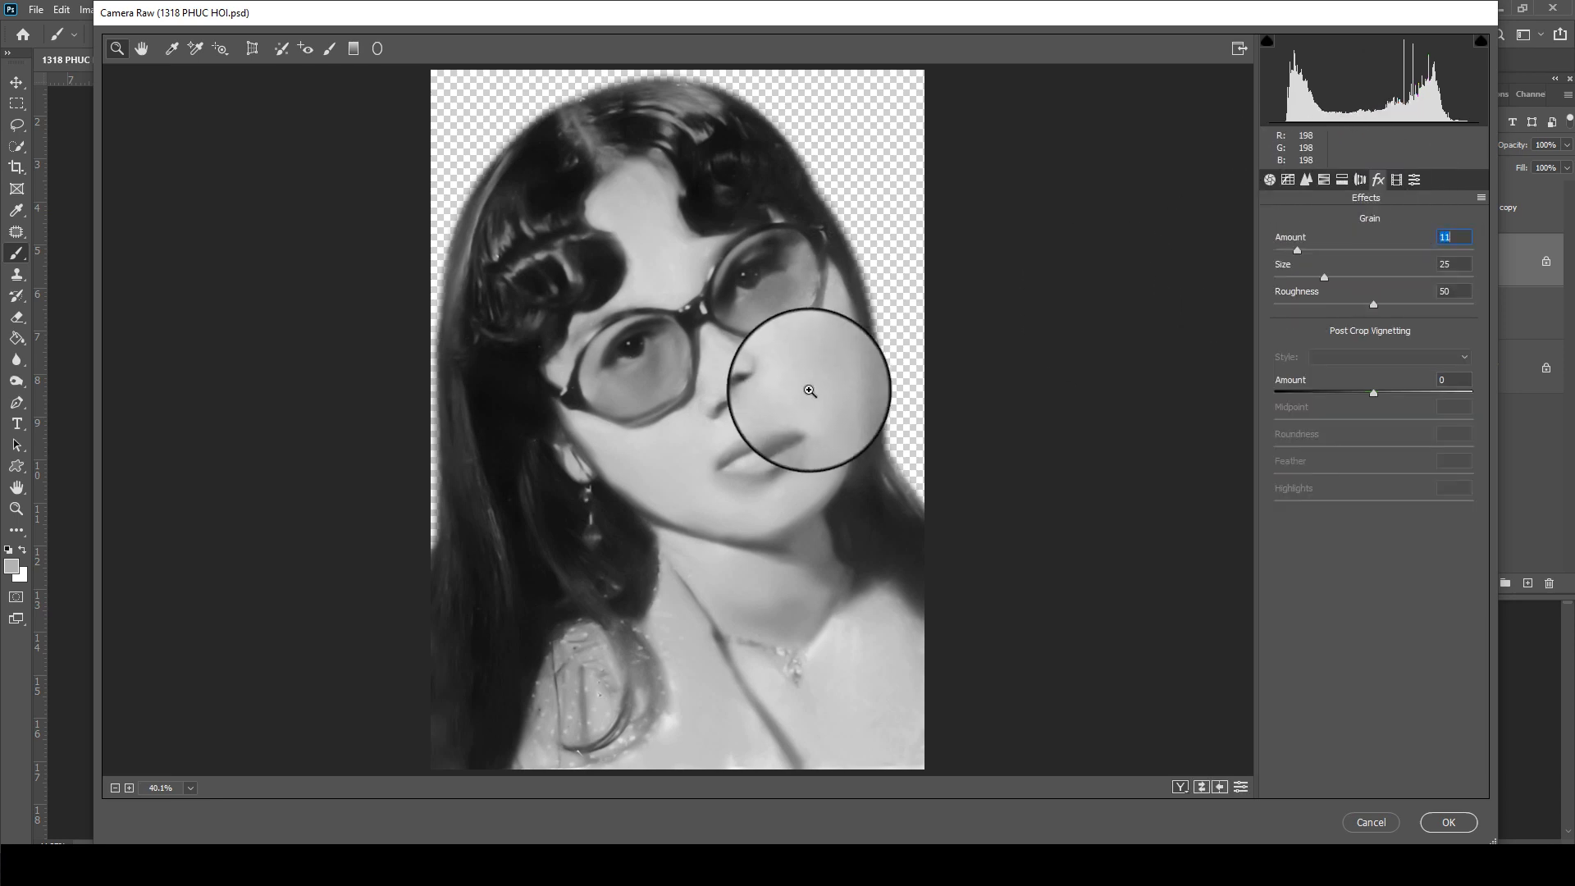
pyautogui.moveTo(802, 394); pyautogui.dragTo(929, 528)
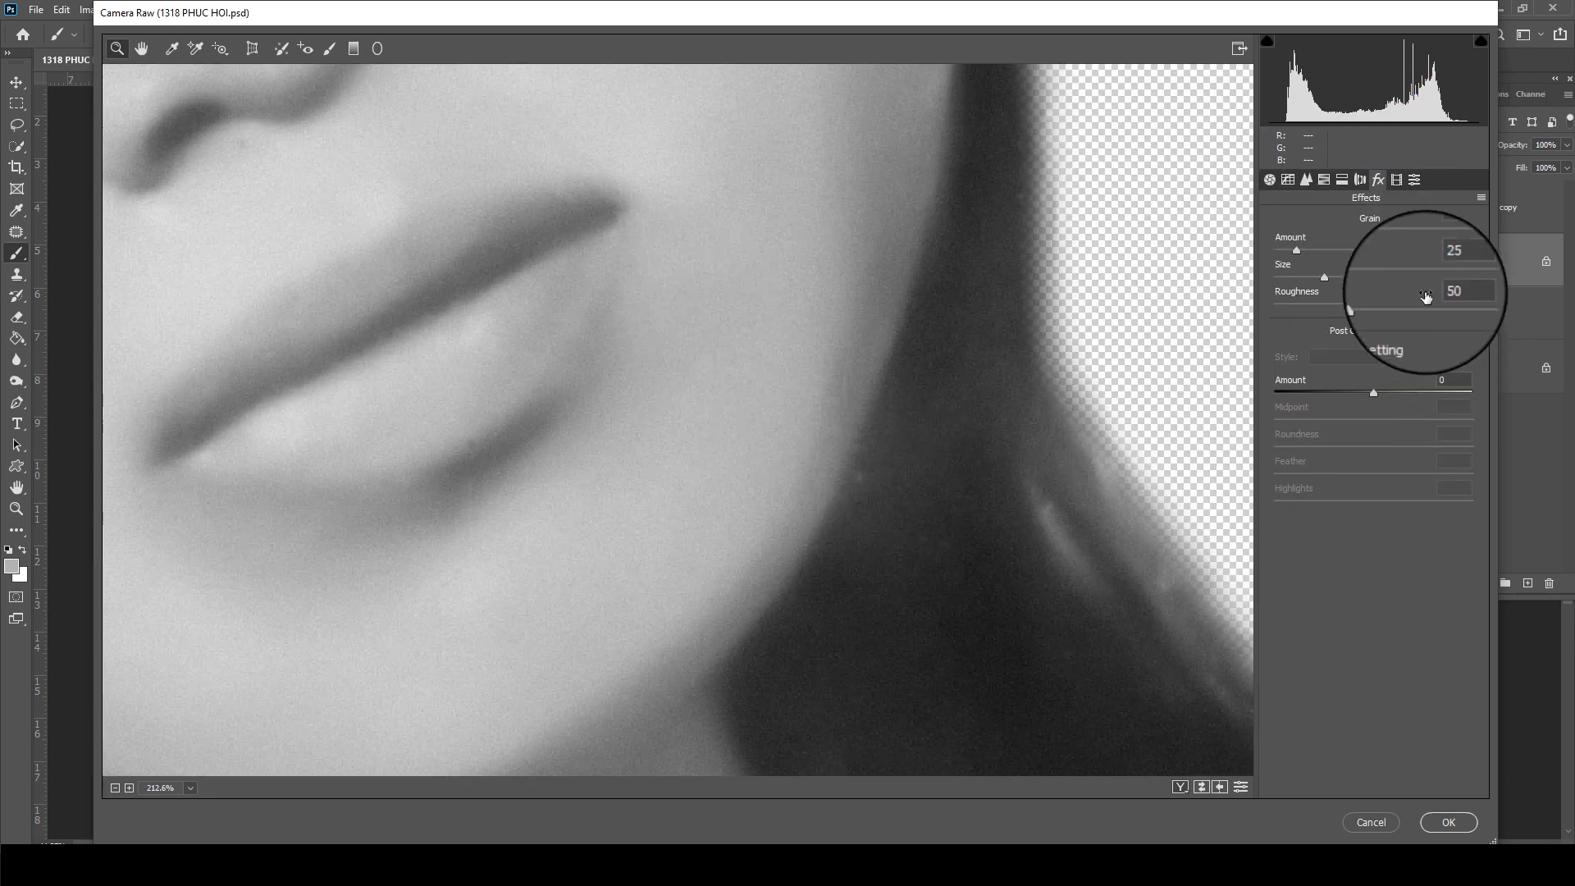
pyautogui.click(1310, 249)
pyautogui.moveTo(1299, 304); pyautogui.dragTo(1314, 245)
pyautogui.click(1311, 250)
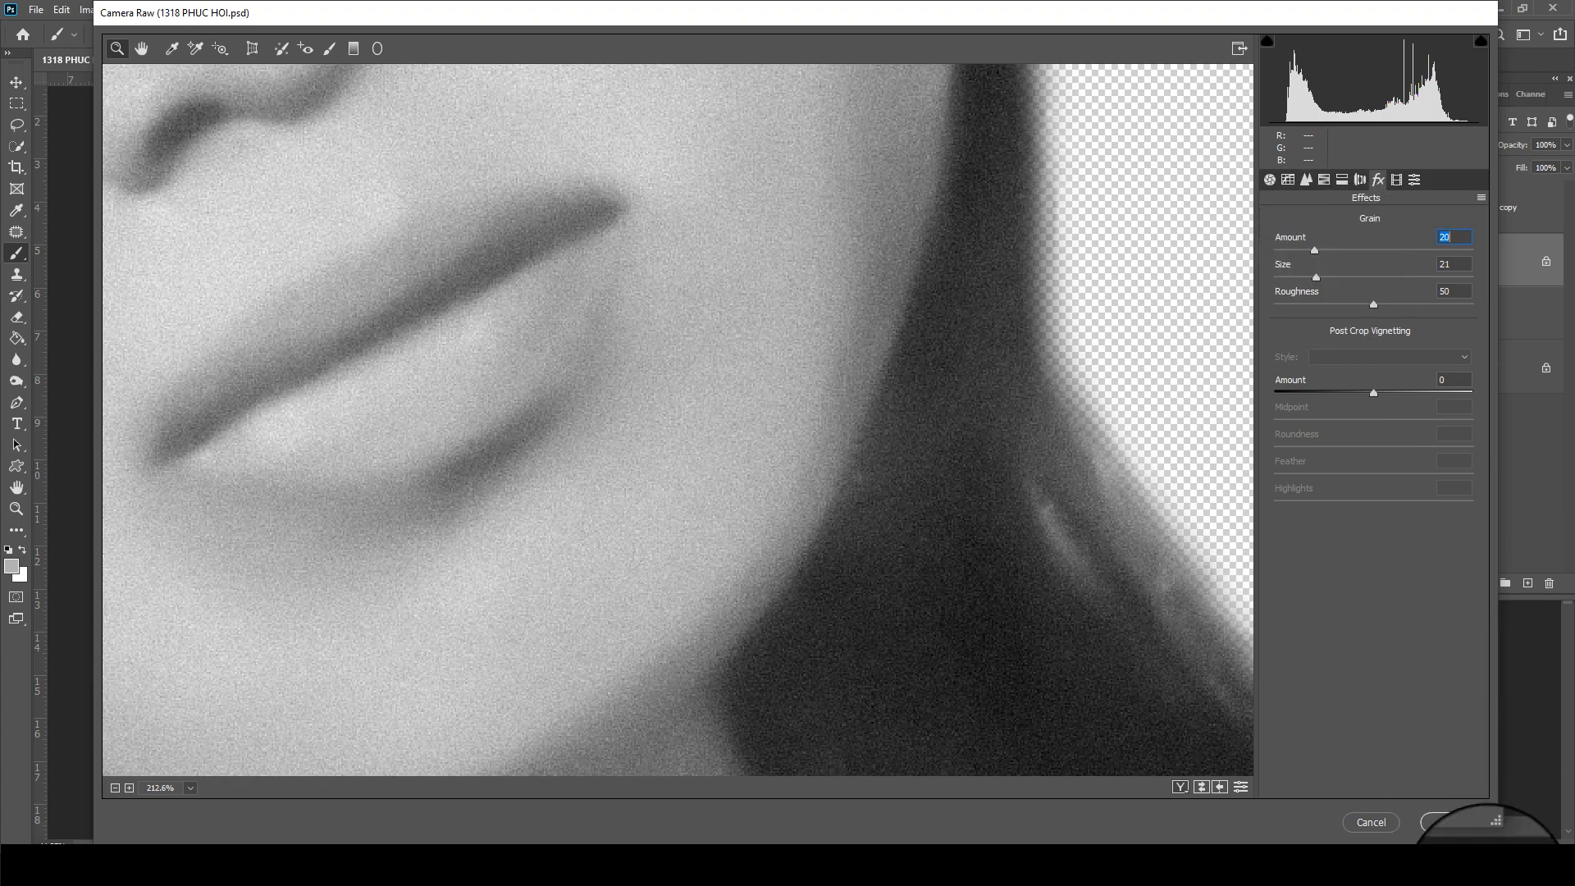
pyautogui.click(1451, 833)
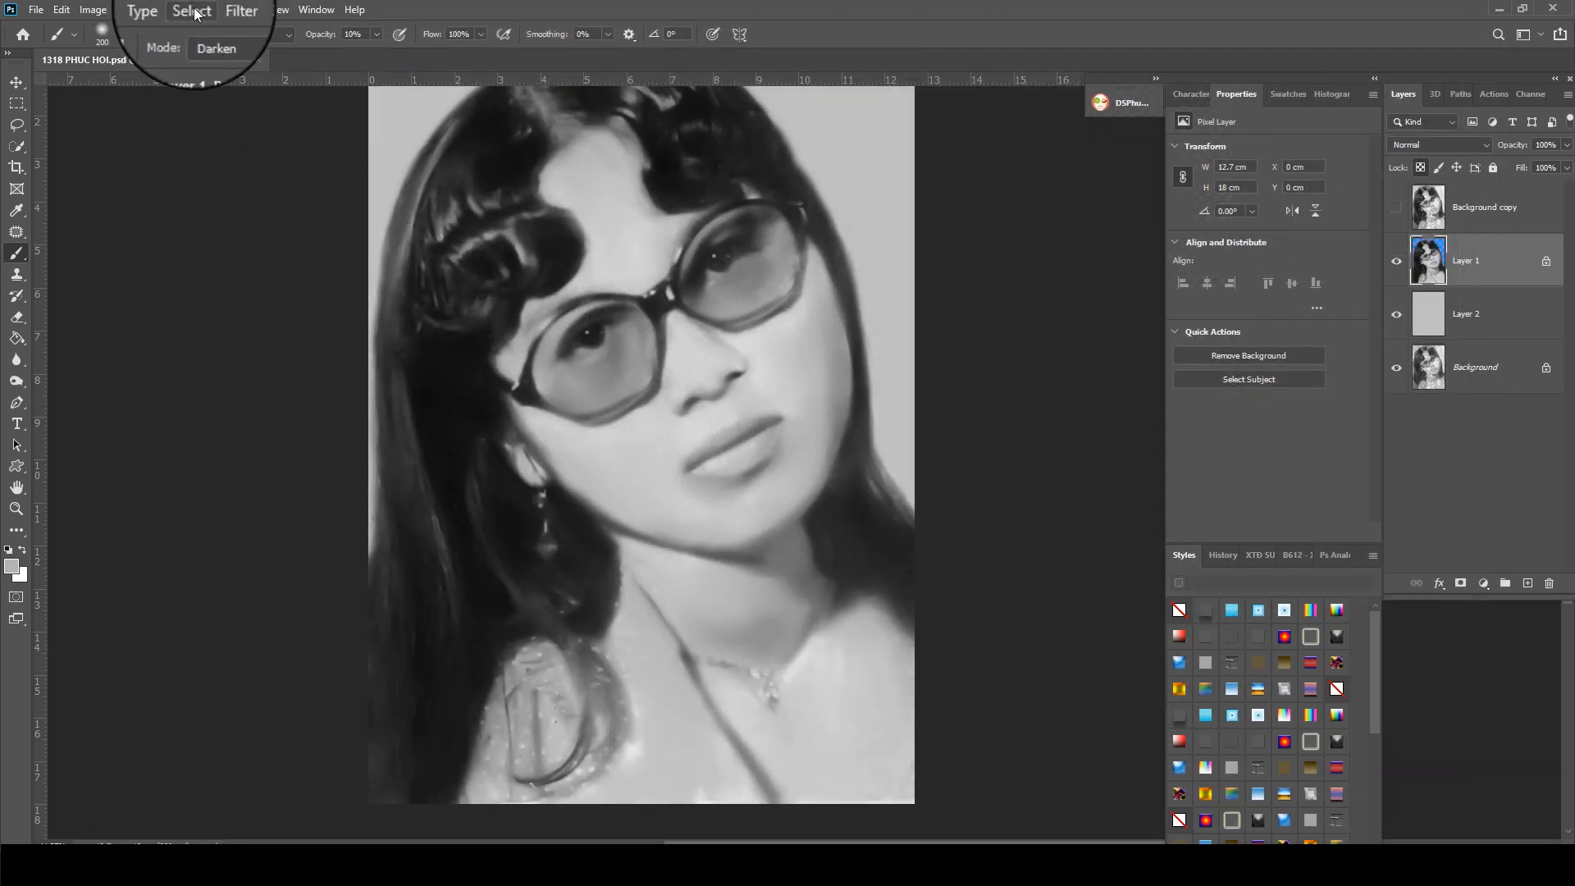
# - Compare the finished restoration with the damaged original by showing and hiding the Background copy layer
pyautogui.scroll(-3, 812, 366)
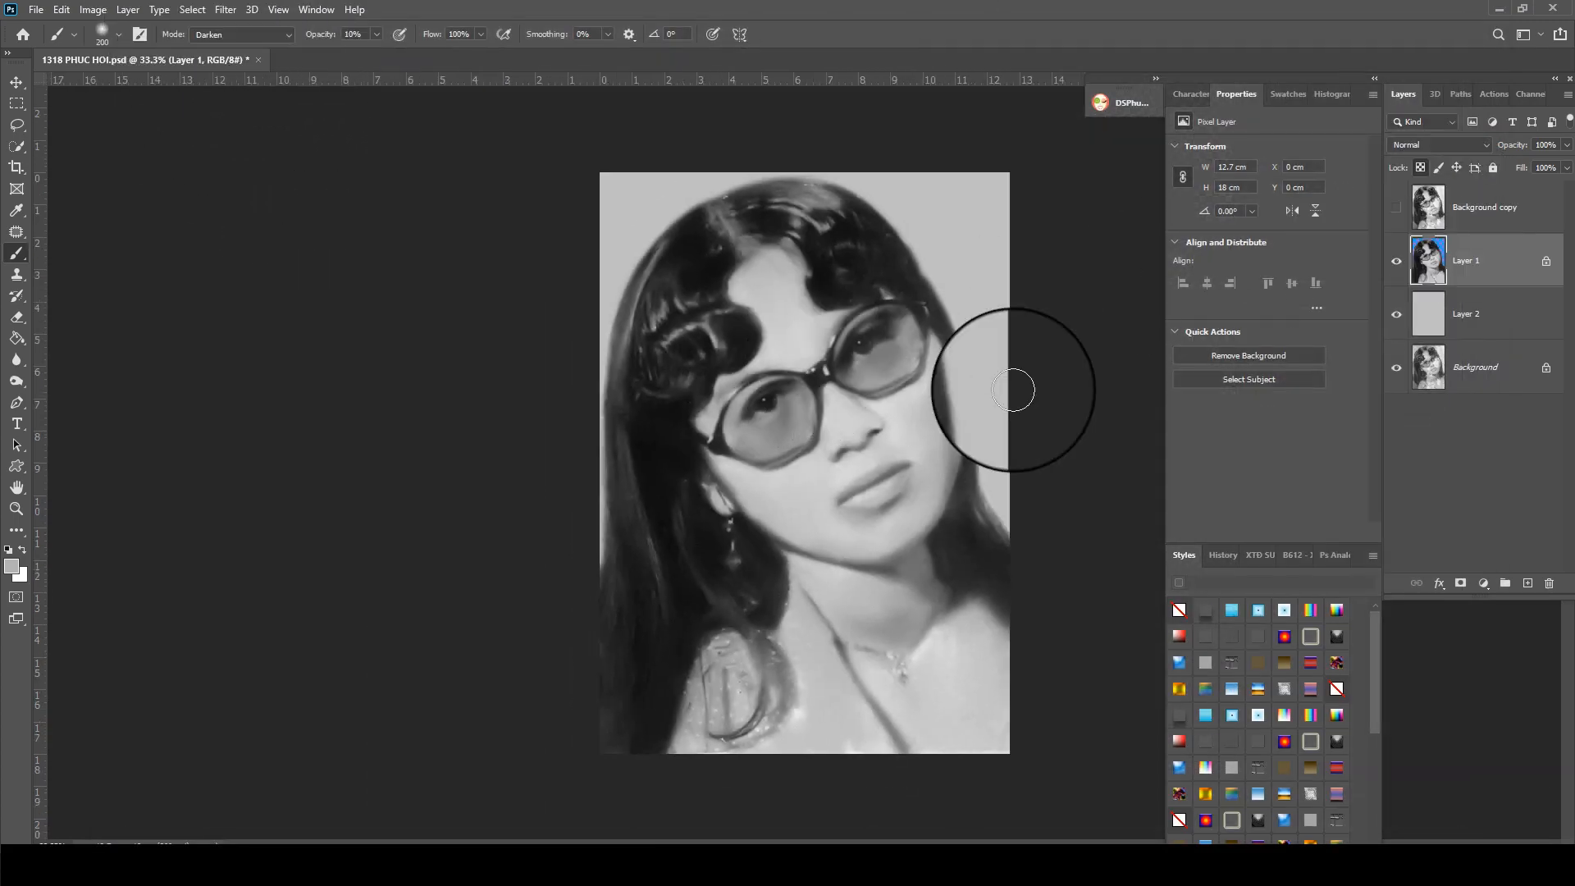
pyautogui.click(1396, 204)
pyautogui.click(1397, 205)
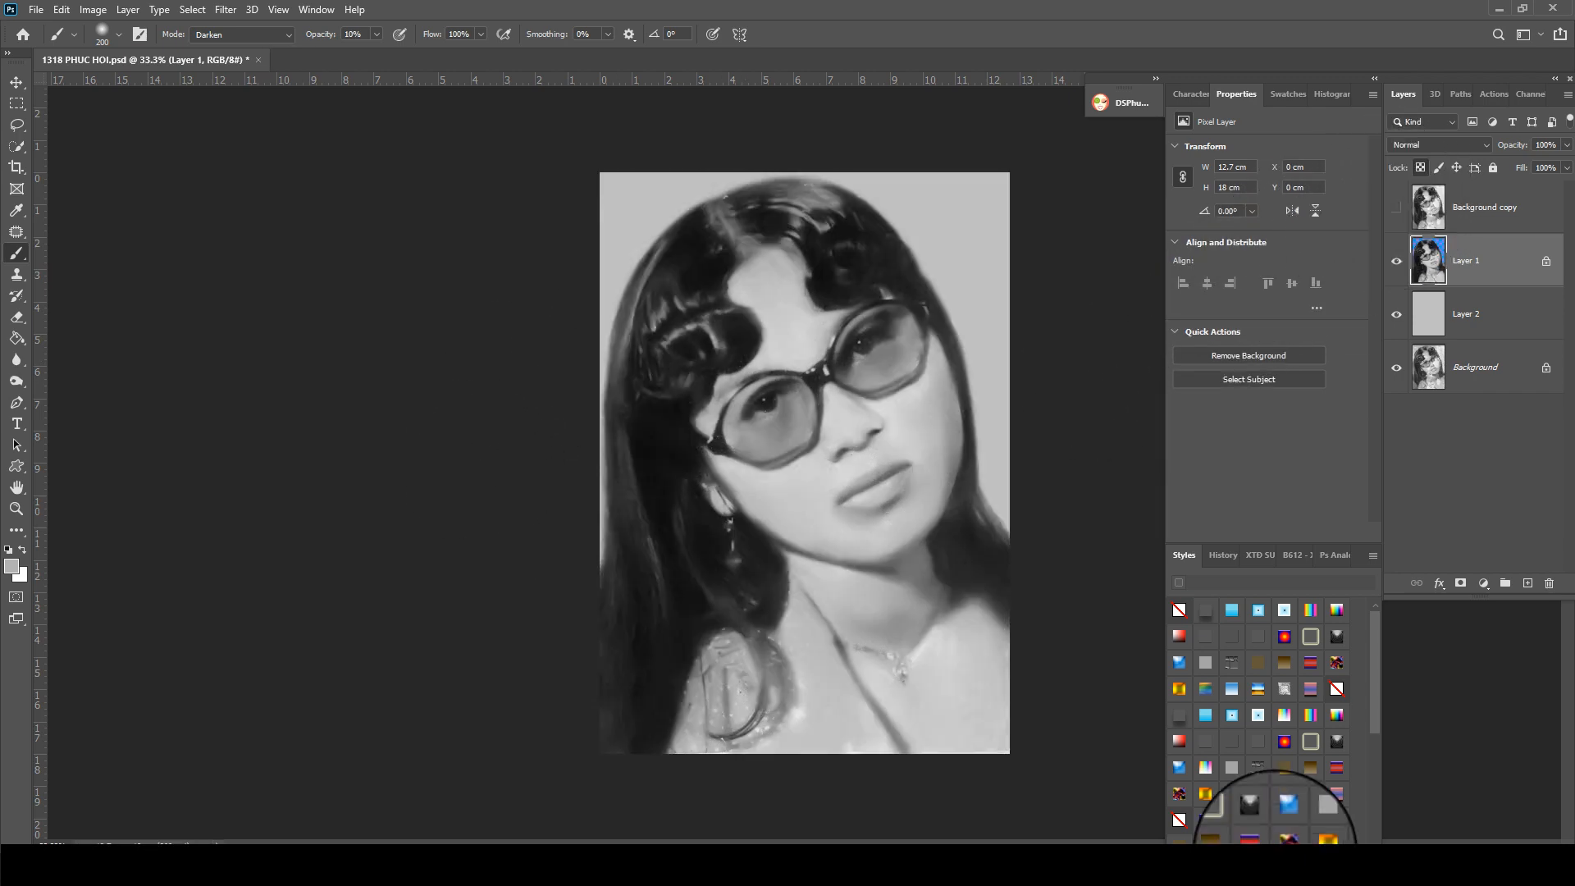
pyautogui.moveTo(1570, 802)
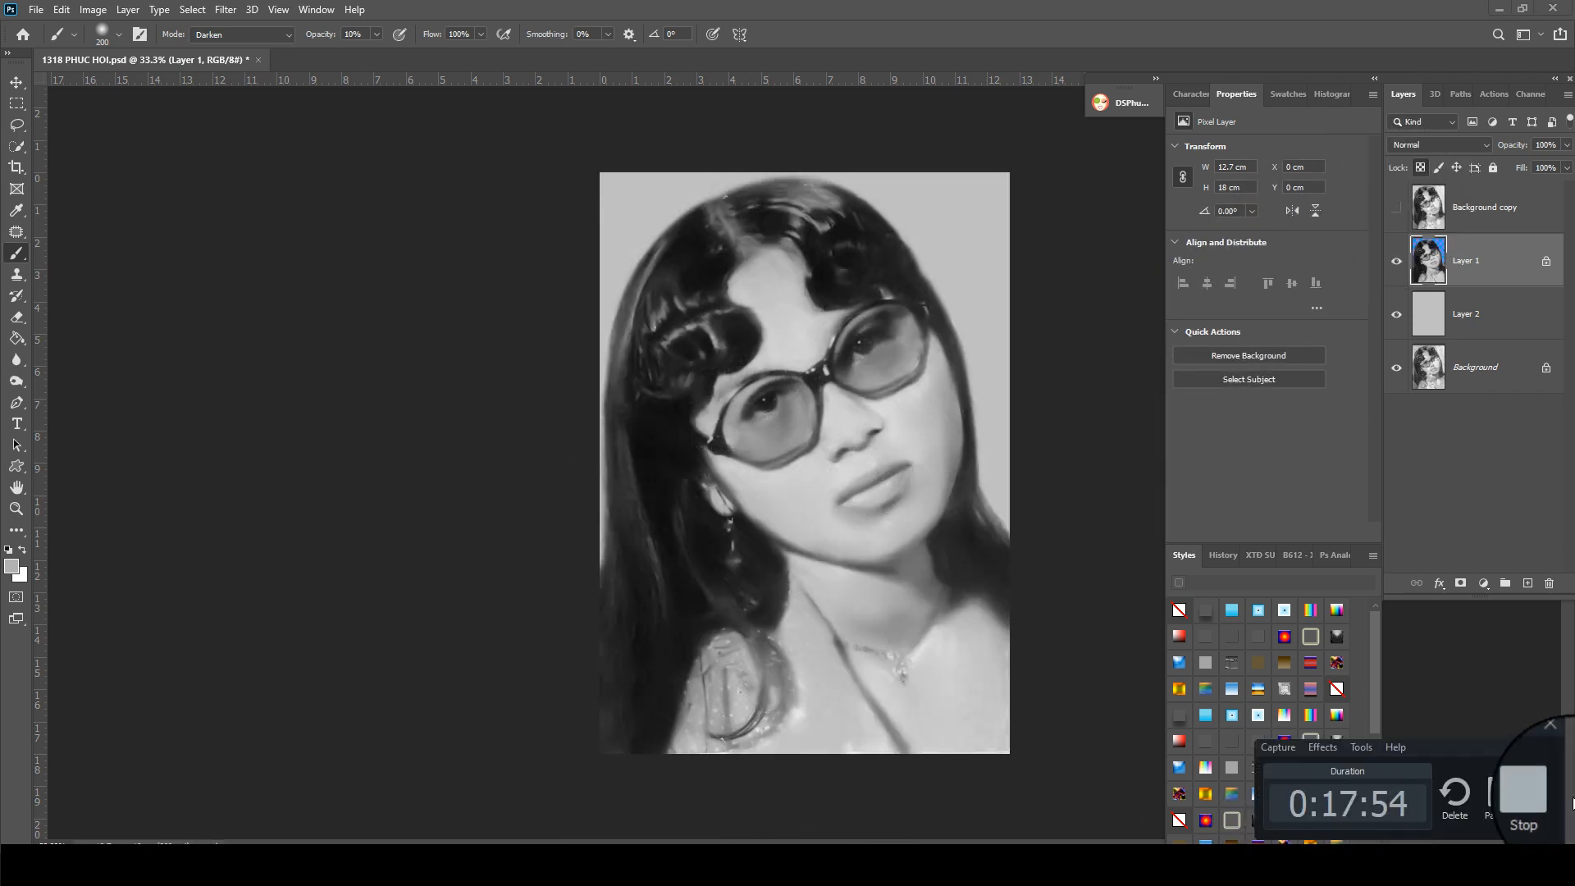
pyautogui.click(1525, 811)
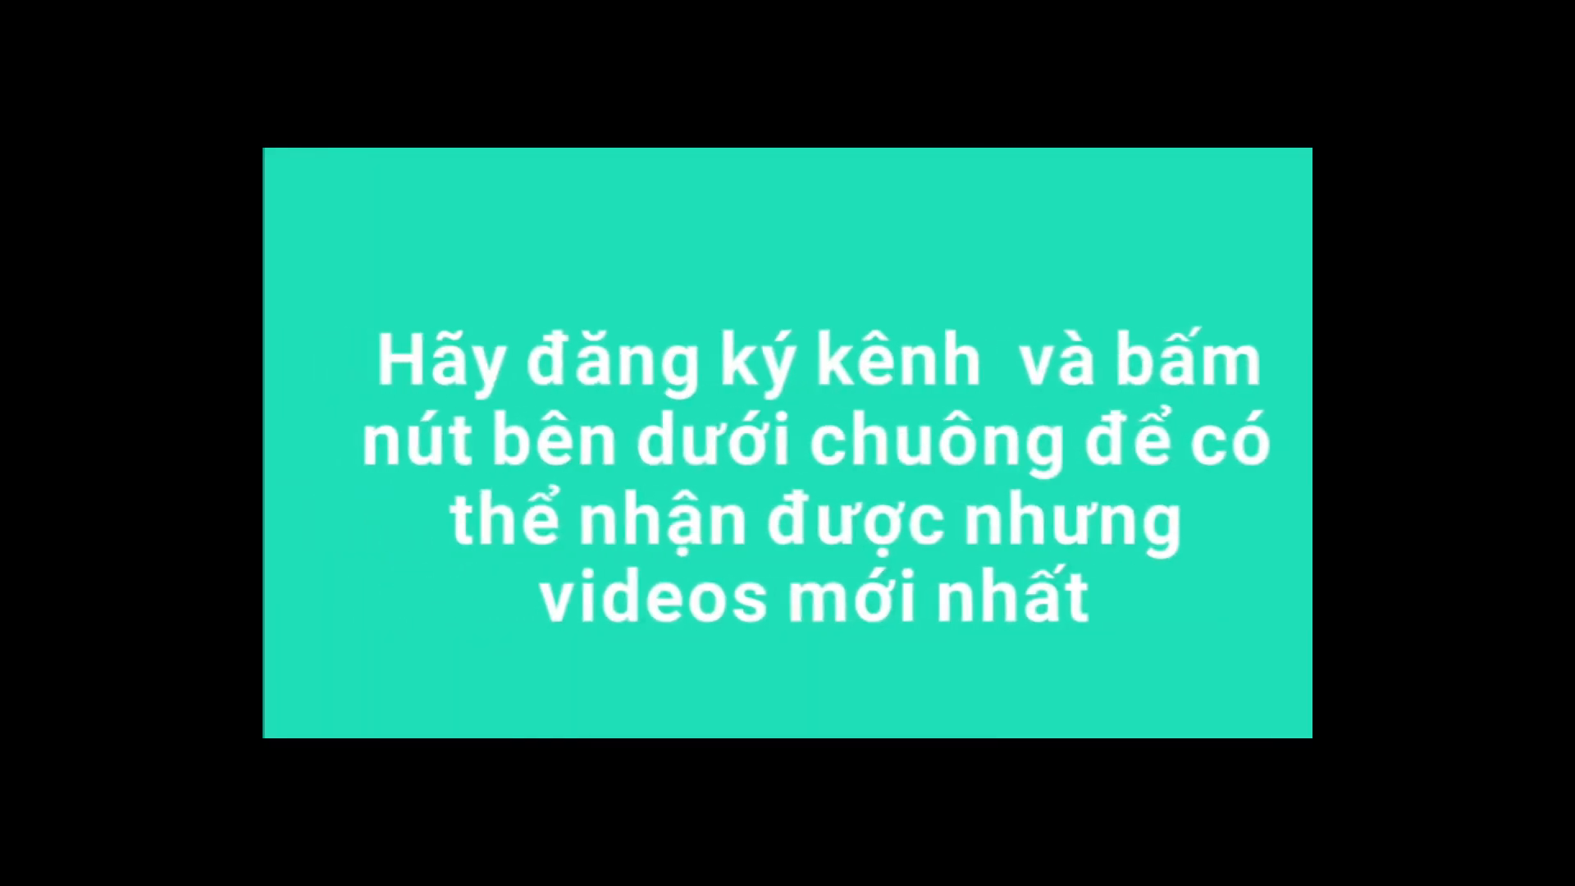